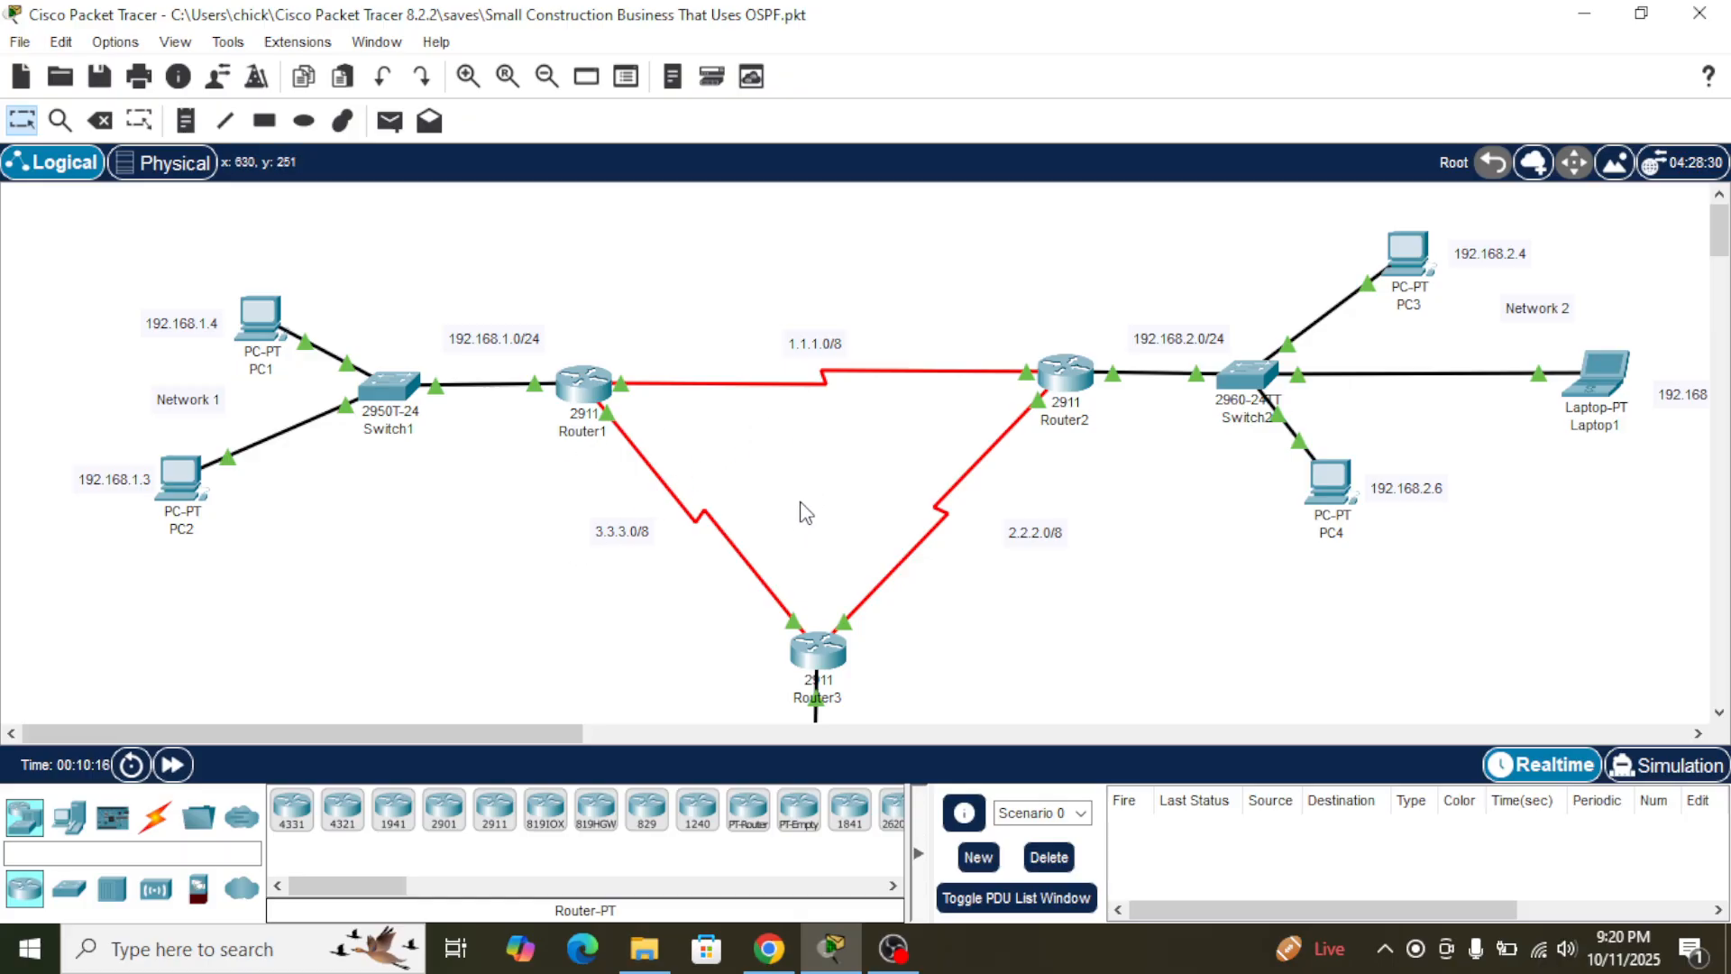
pyautogui.scroll(-5, 839, 457)
pyautogui.scroll(2, 839, 458)
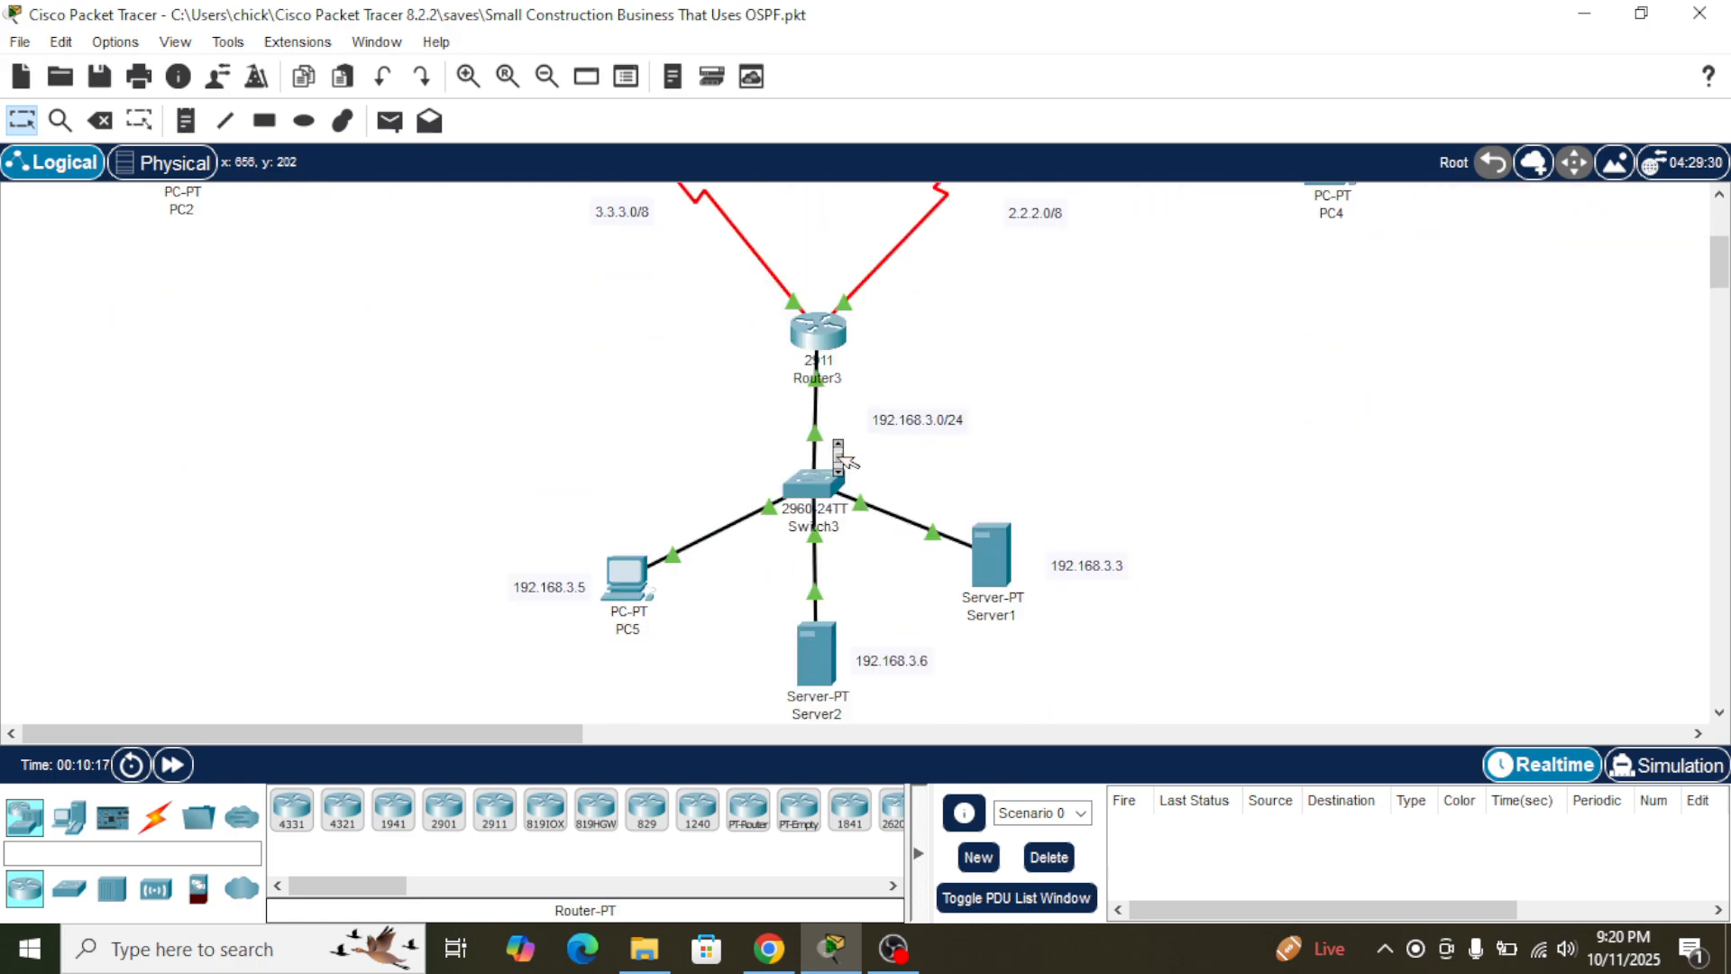
pyautogui.scroll(3, 839, 457)
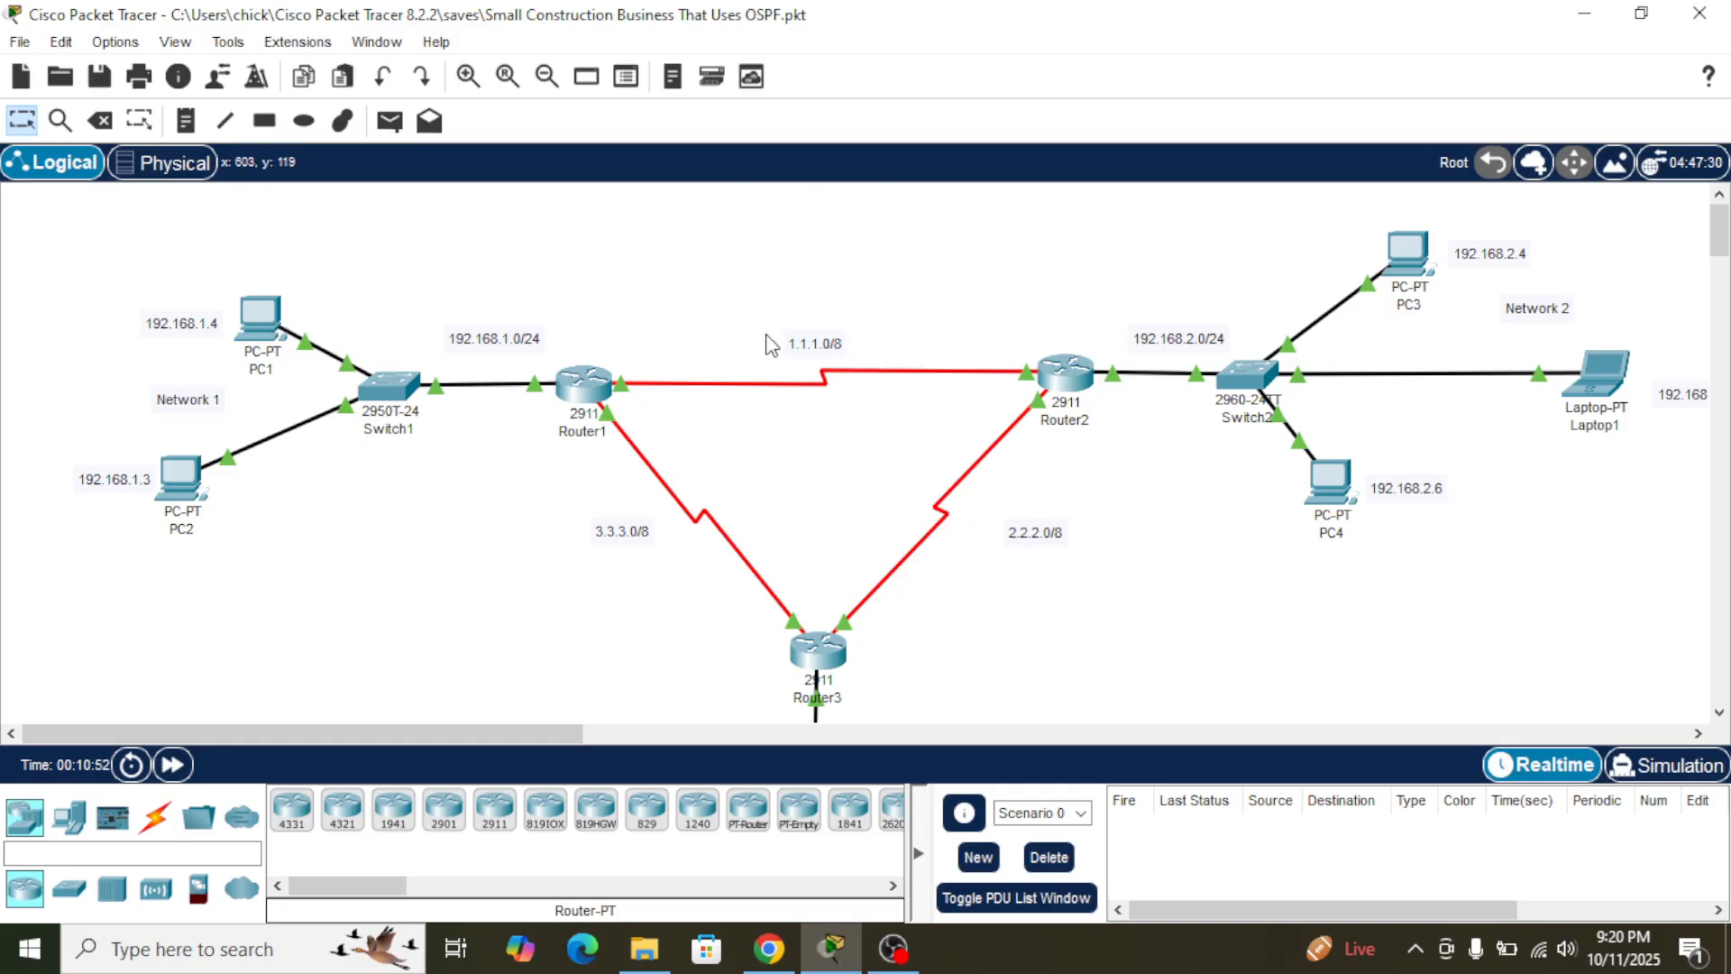
# - Open Router1's command line and enter privileged mode, continuing into global configuration mode
pyautogui.click(582, 397)
pyautogui.click(691, 90)
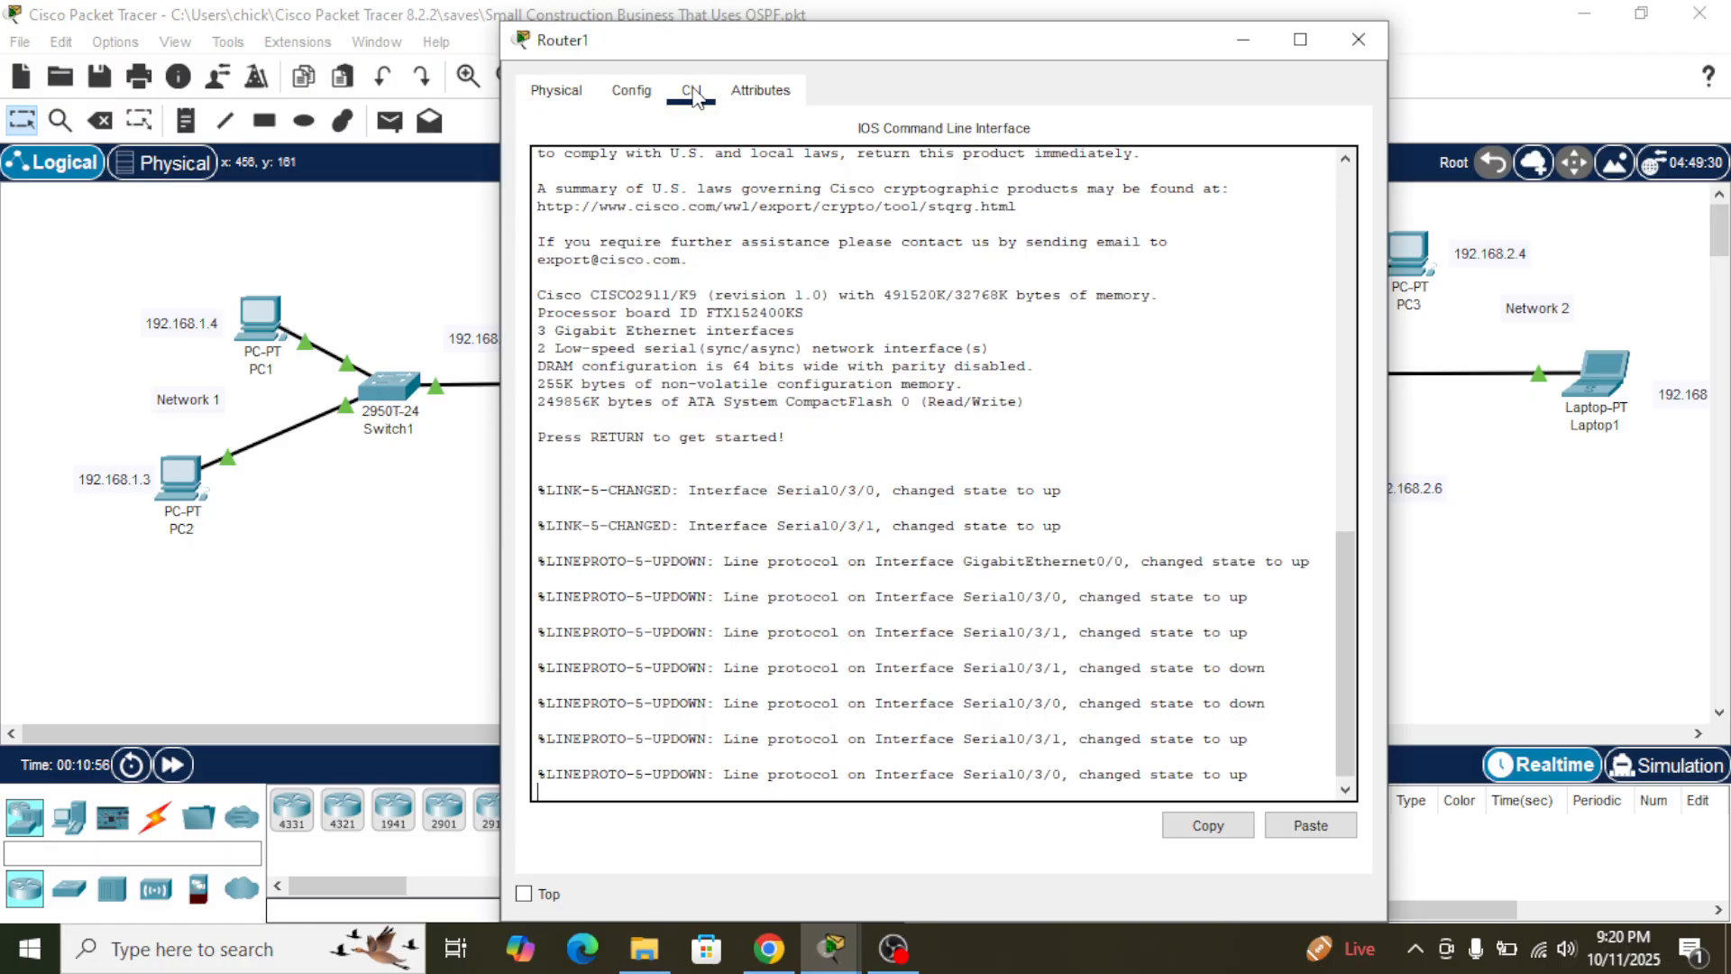
pyautogui.press('Return')
pyautogui.write('en')
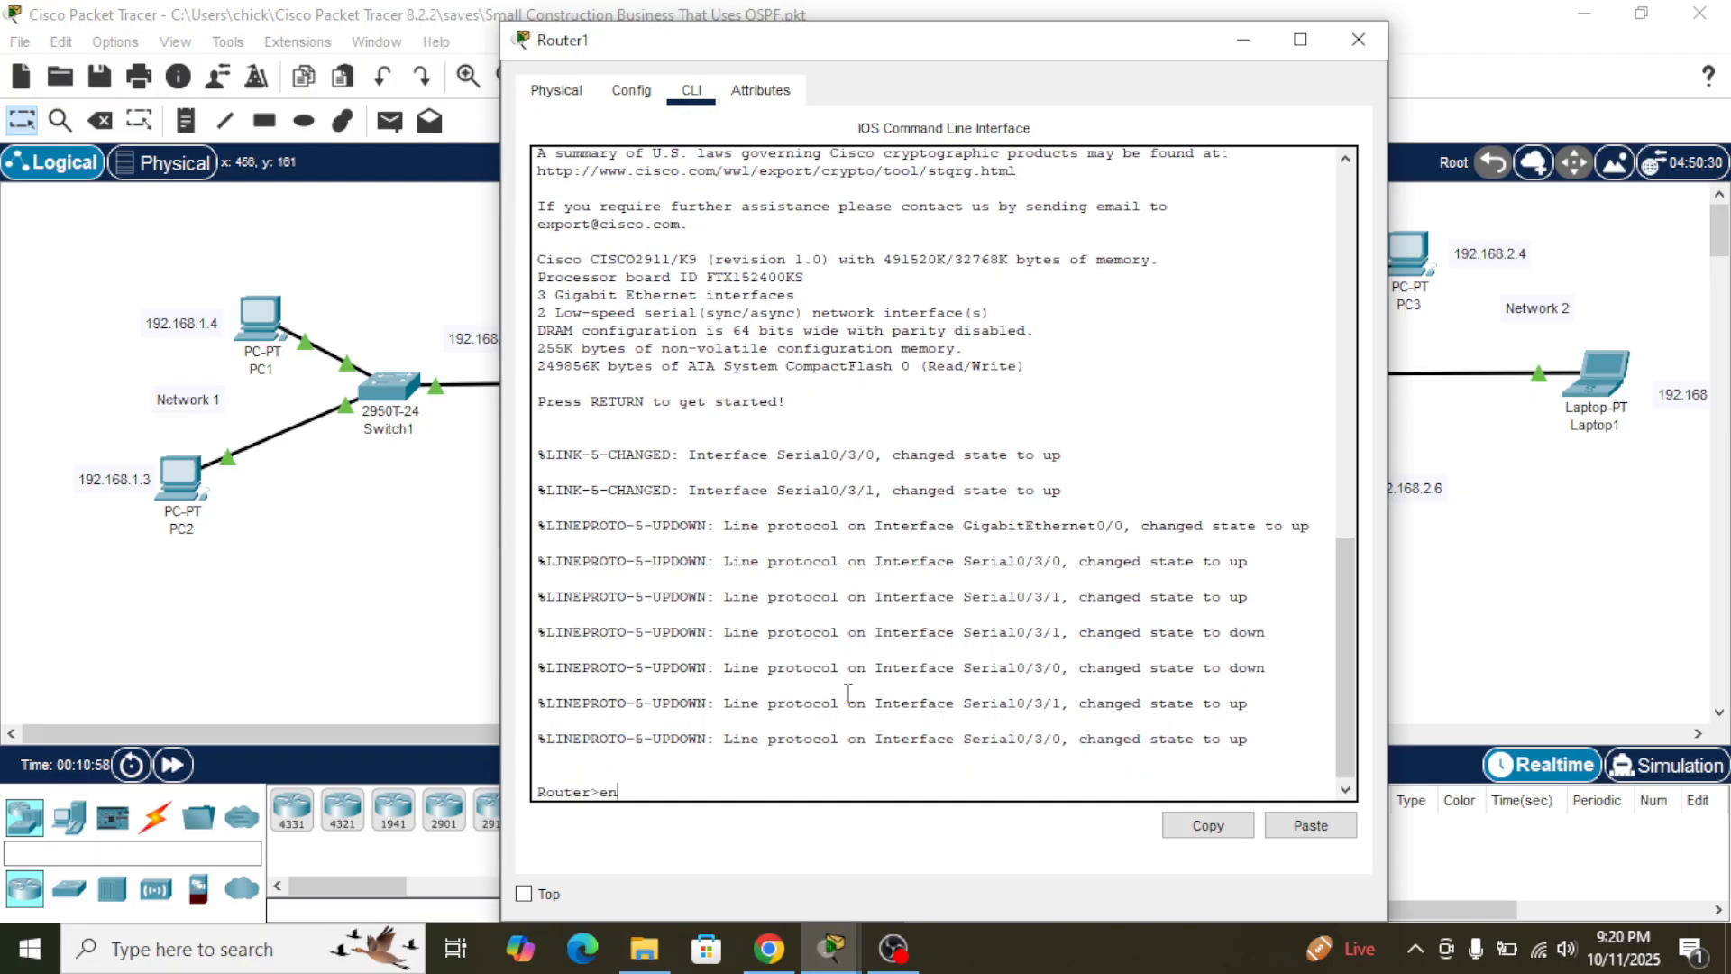
pyautogui.press('Return')
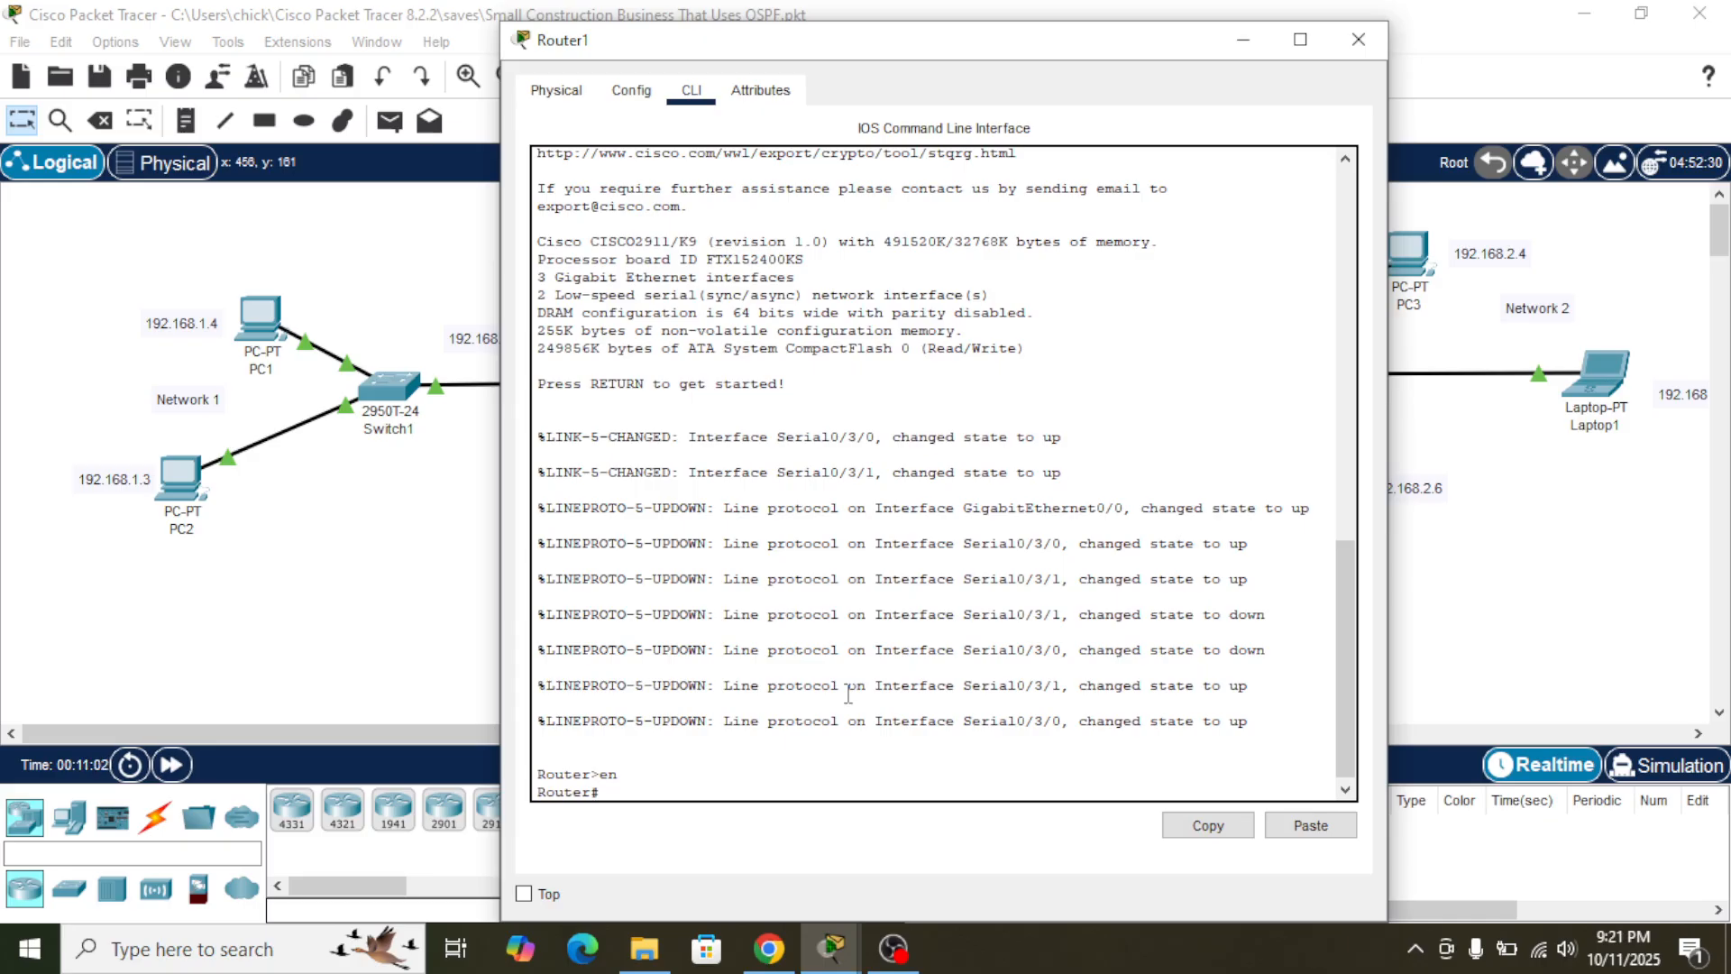
pyautogui.write('conf t')
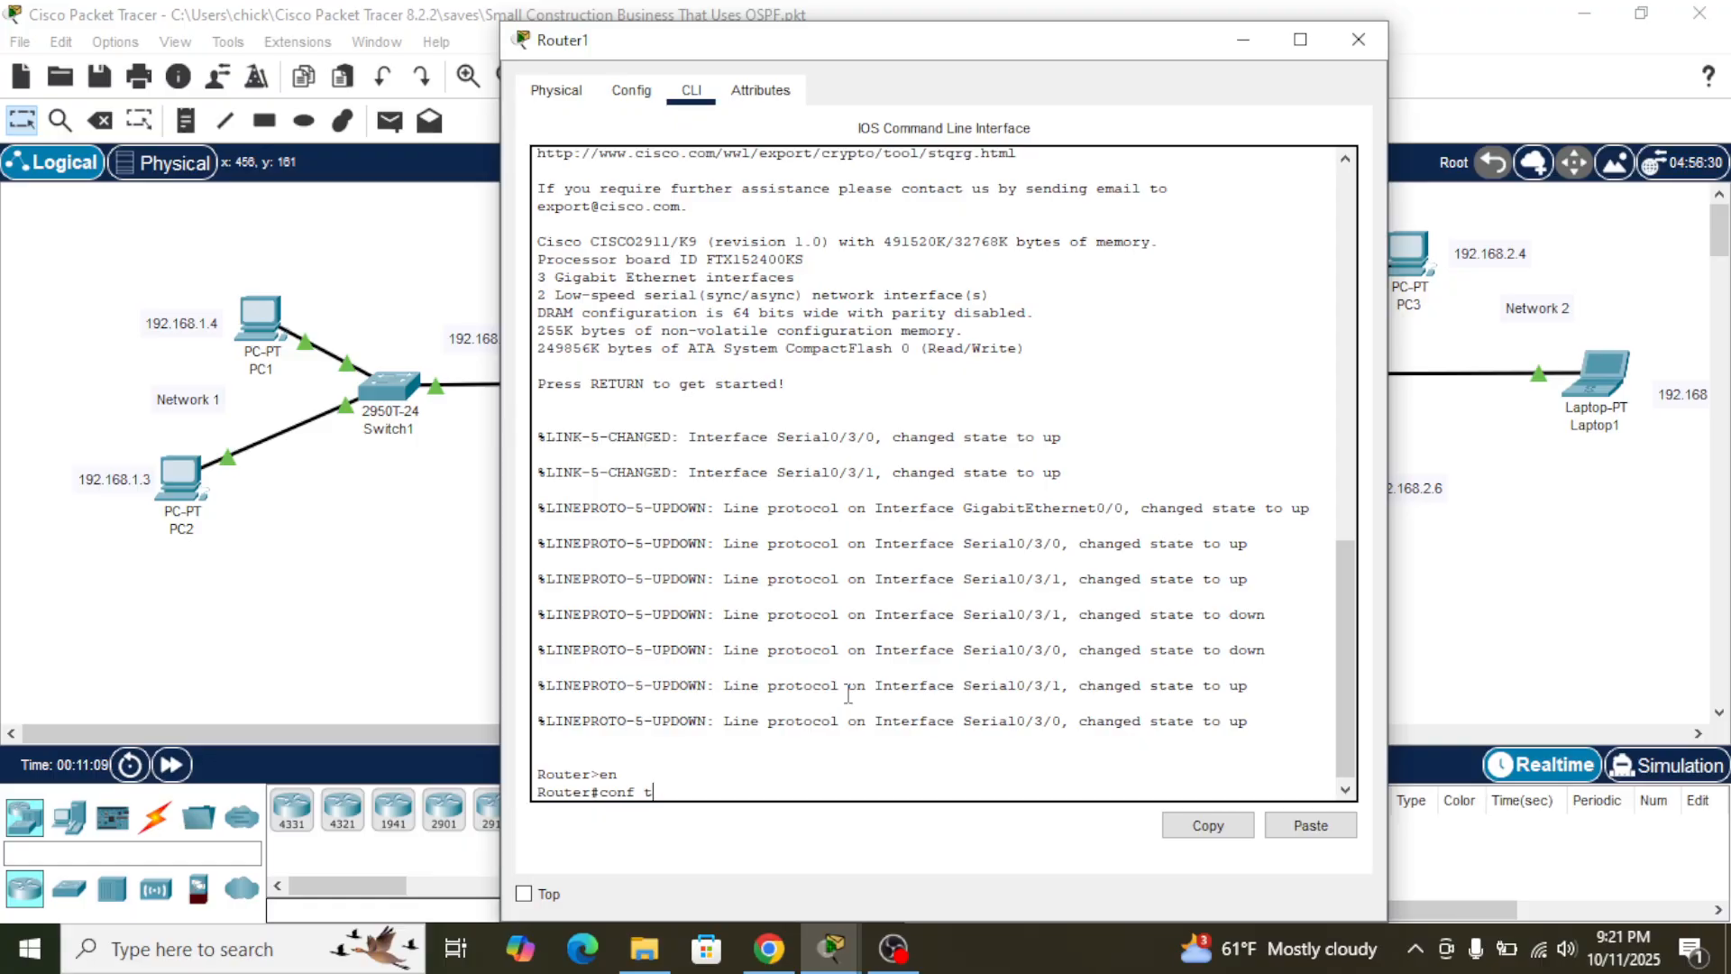
pyautogui.press('Return')
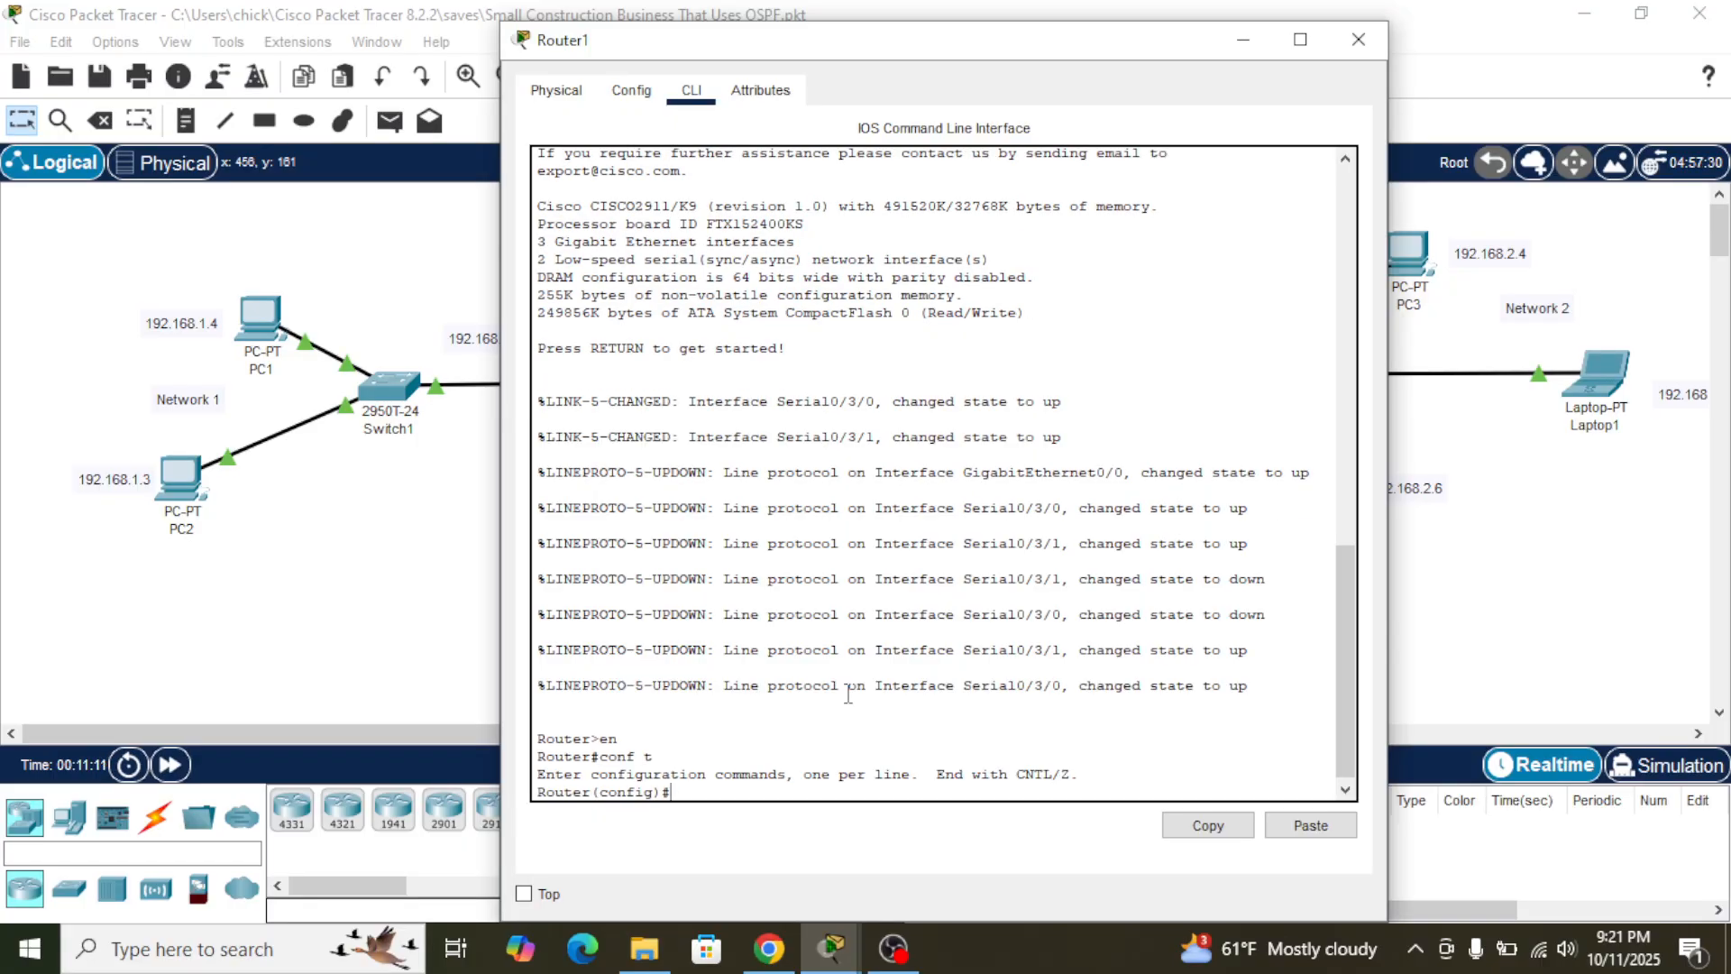
# - Set the router's hostname to Router1 and minimize its window
pyautogui.write('hos')
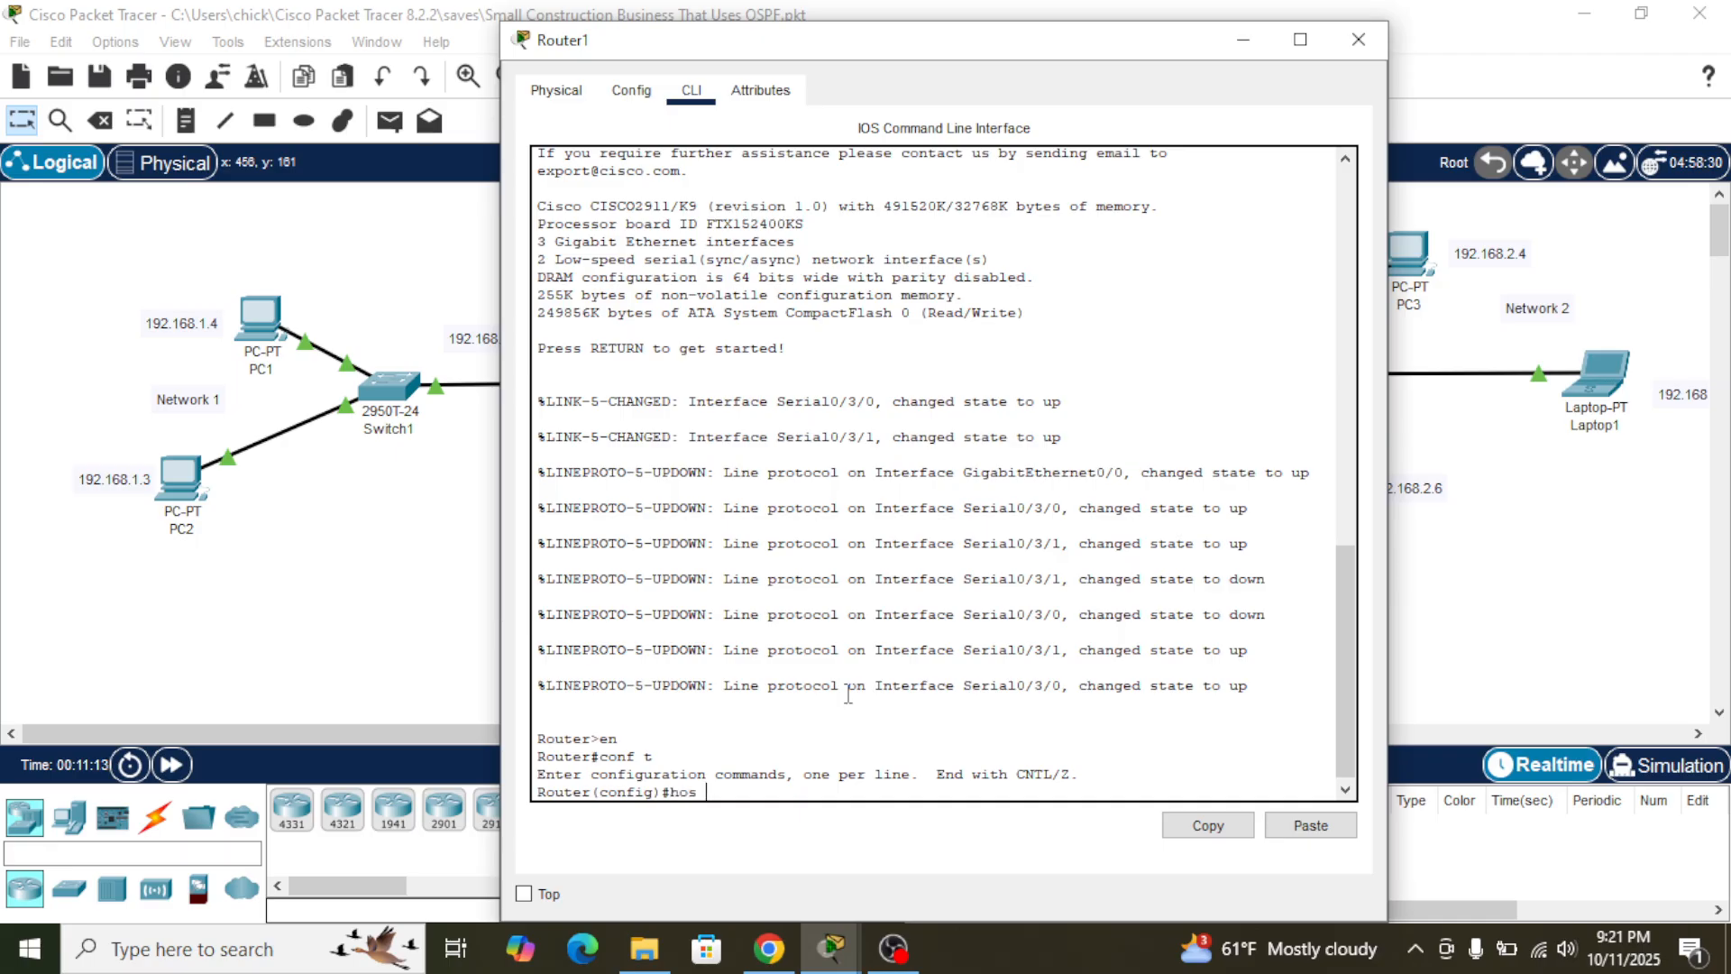
pyautogui.write(' Router1')
pyautogui.press('Return')
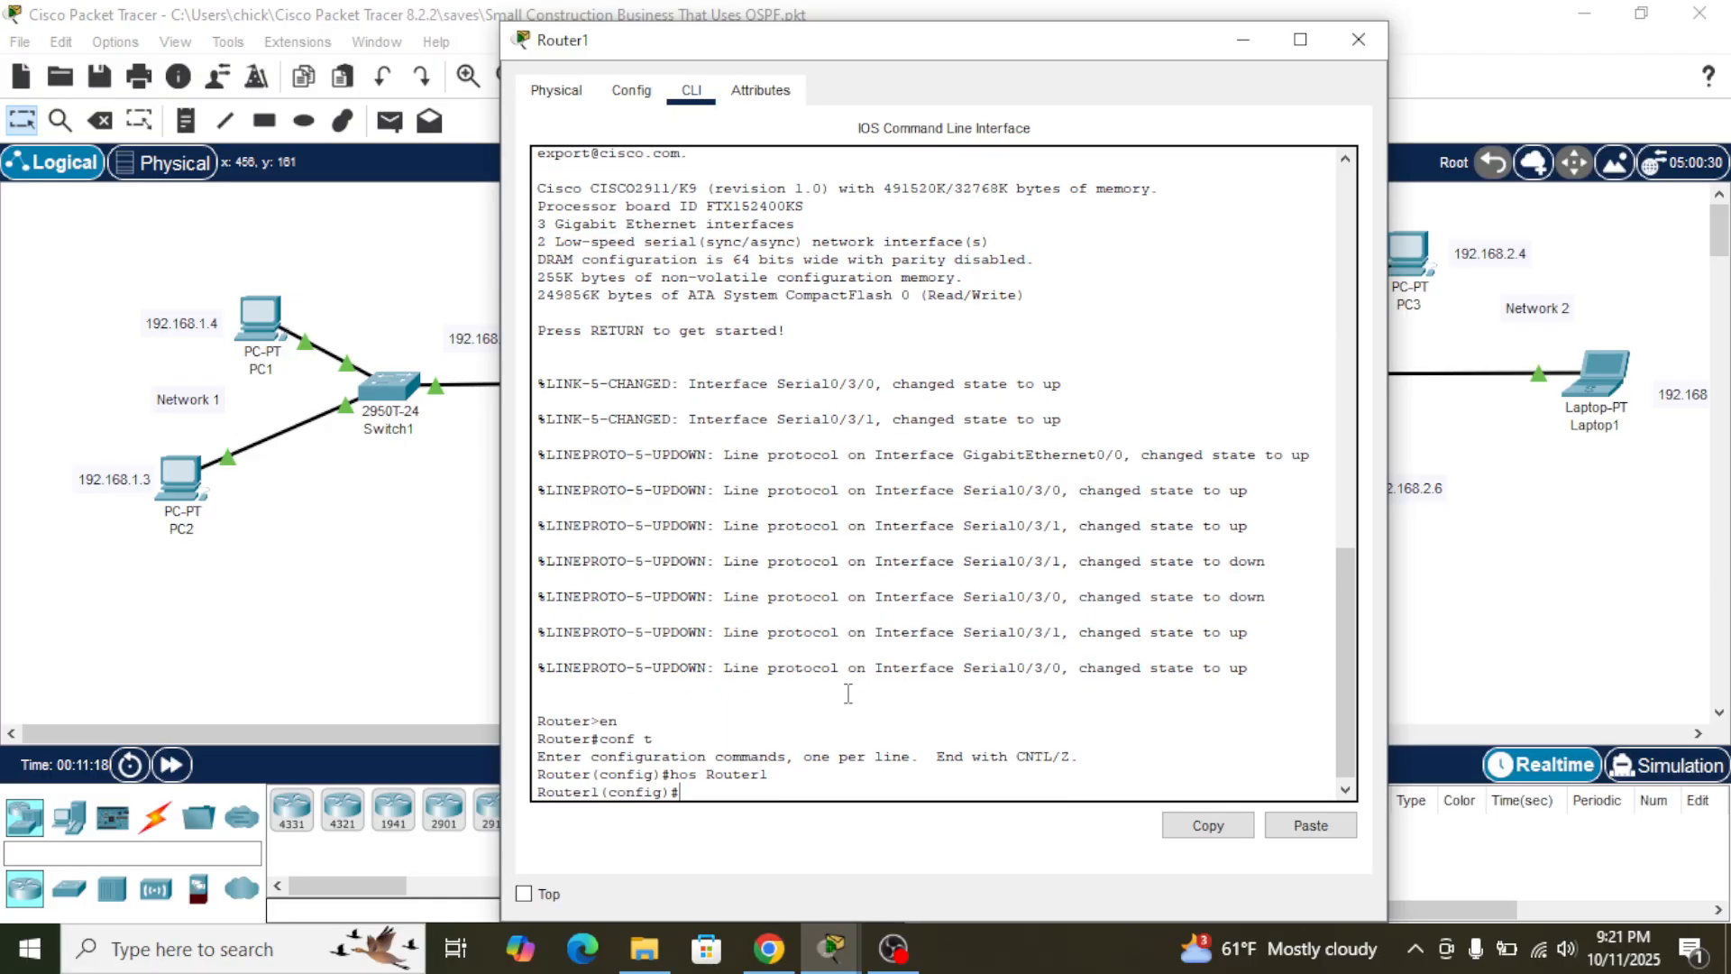
pyautogui.click(1256, 53)
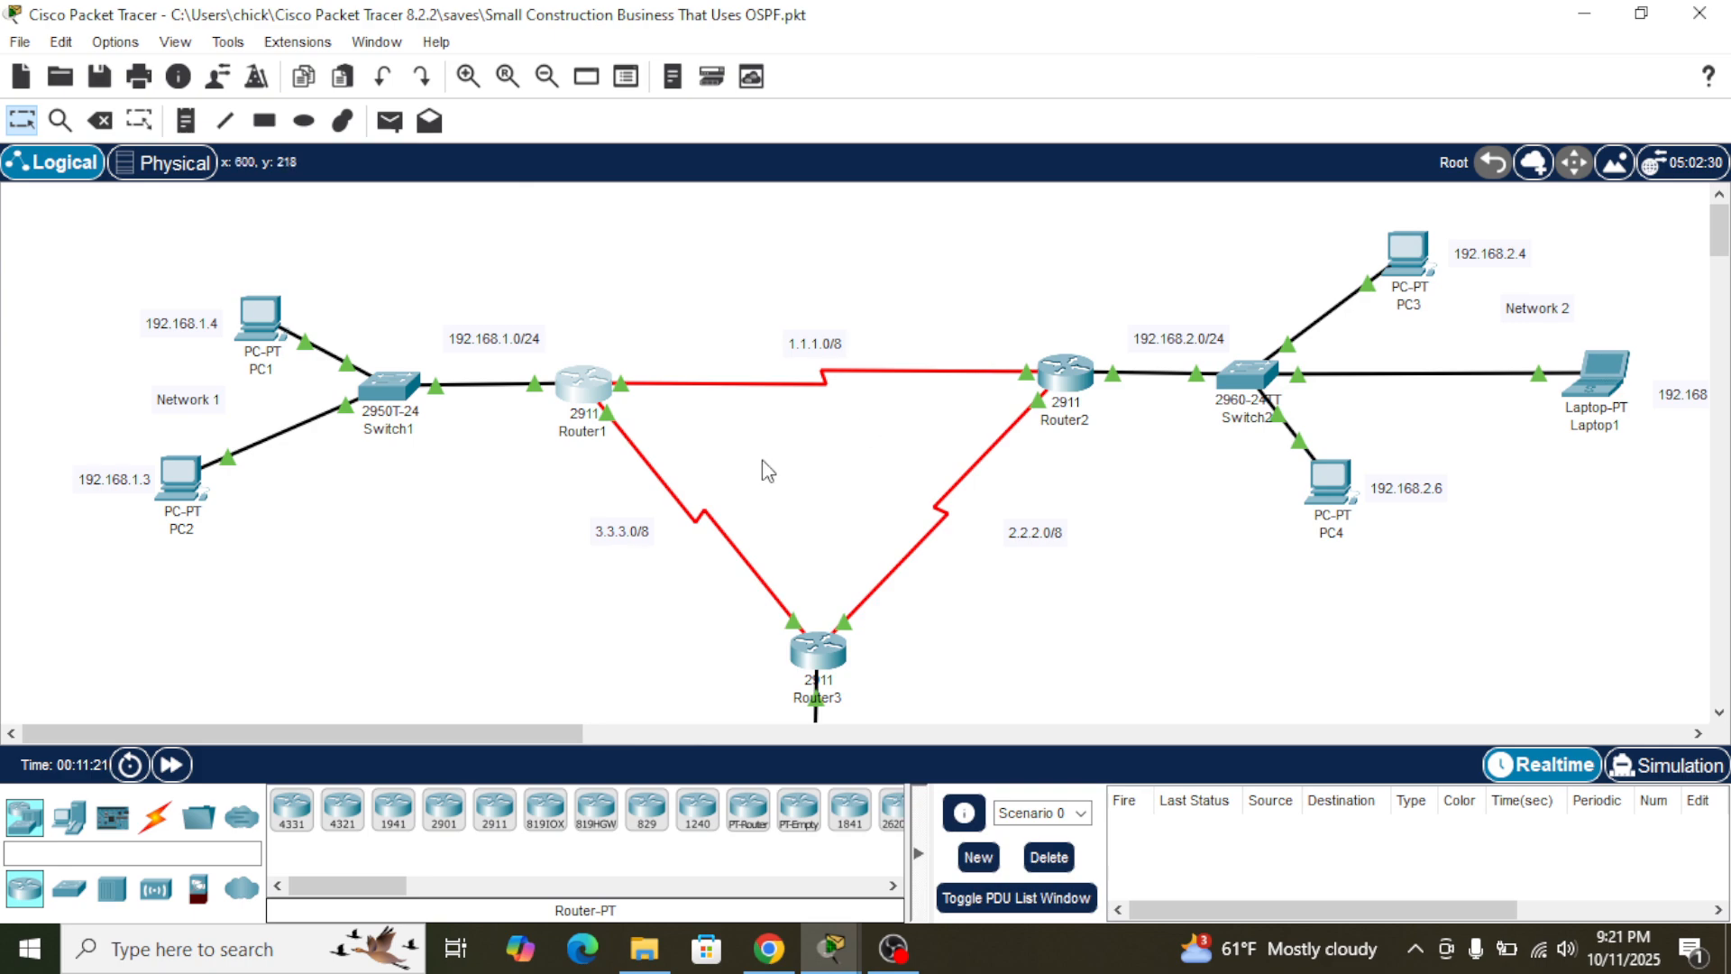
# - Switch to the Word guide in Chrome and read the "Implementing OSPF In The Routers" instructions for Router1
pyautogui.hotkey('alt', 'Tab')
pyautogui.hotkey('alt', 'Tab')
pyautogui.hotkey('alt', 'Tab')
pyautogui.hotkey('alt', 'Tab')
pyautogui.hotkey('alt', 'Tab')
pyautogui.hotkey('alt', 'Tab')
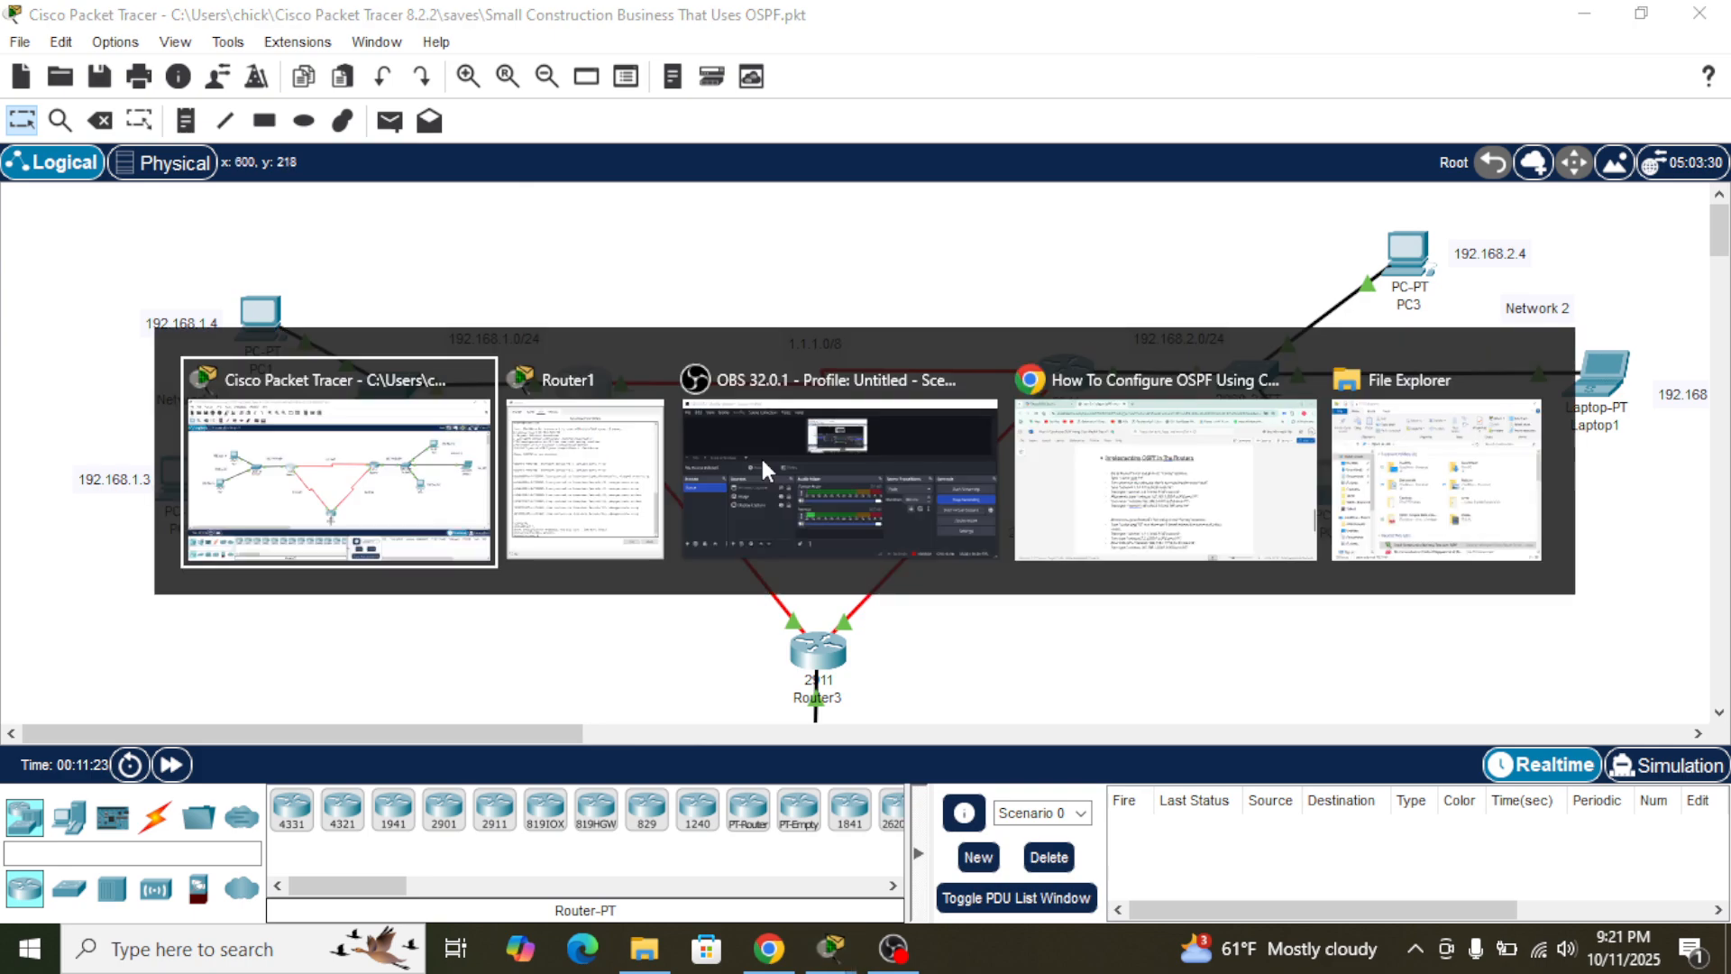
pyautogui.hotkey('alt', 'Tab')
pyautogui.hotkey('alt', 'Tab')
pyautogui.hotkey('alt', 'Tab')
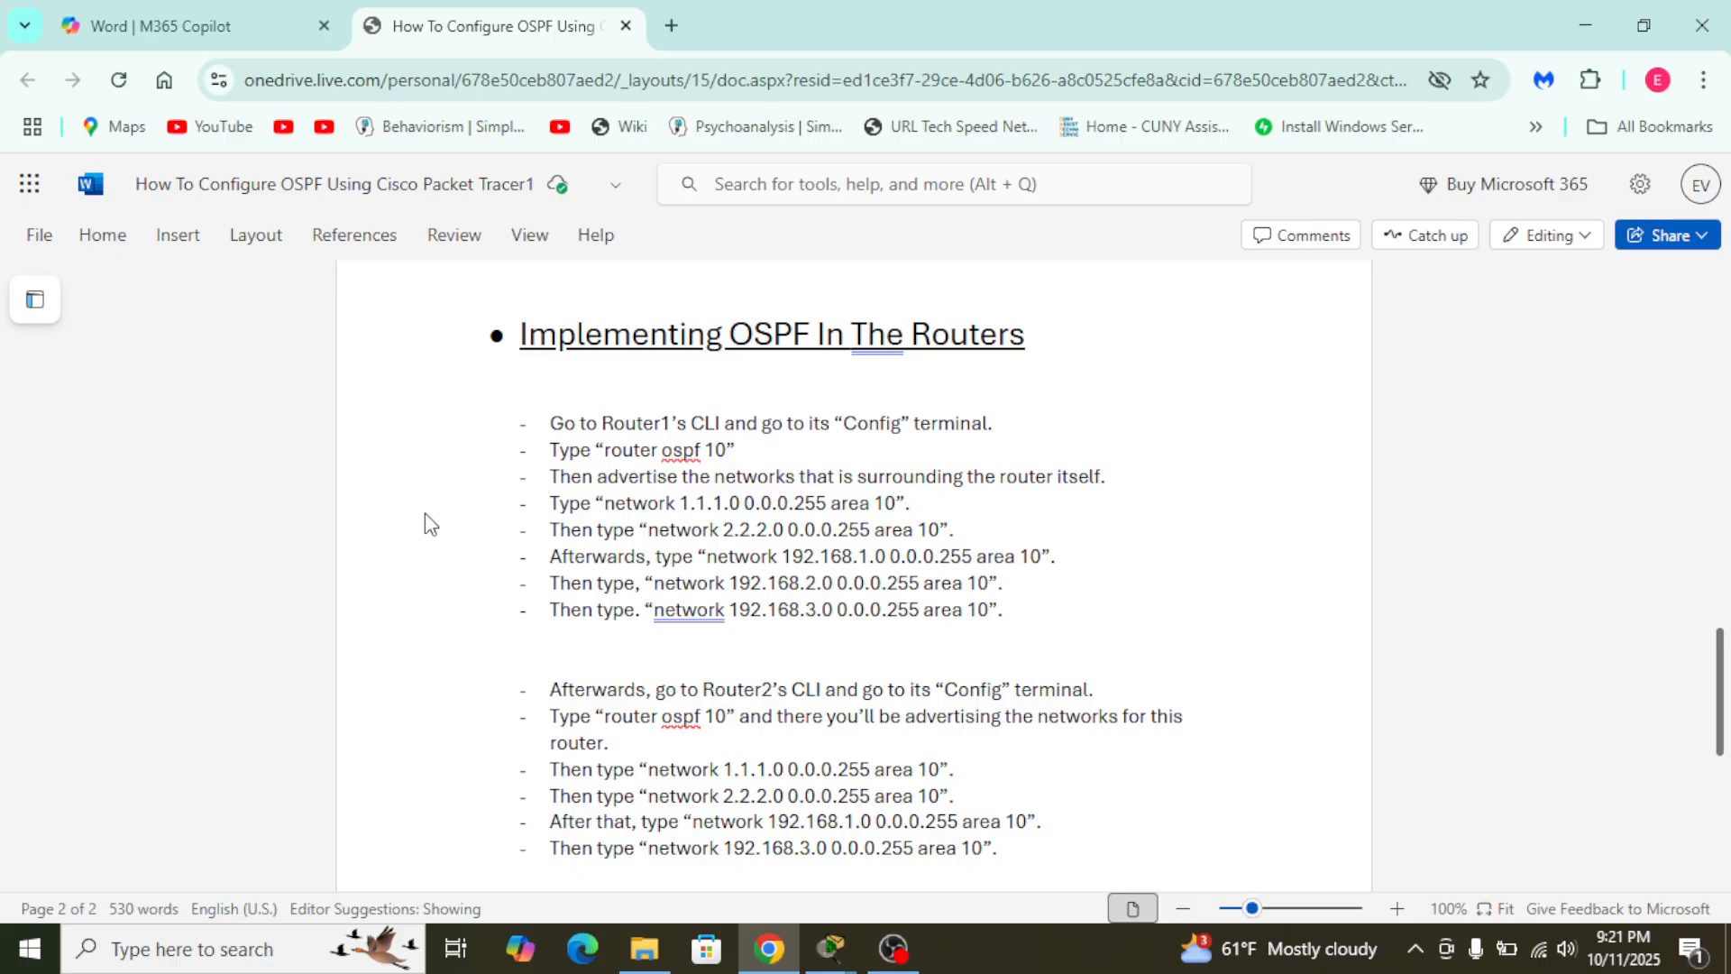
pyautogui.hotkey('alt', 'Tab')
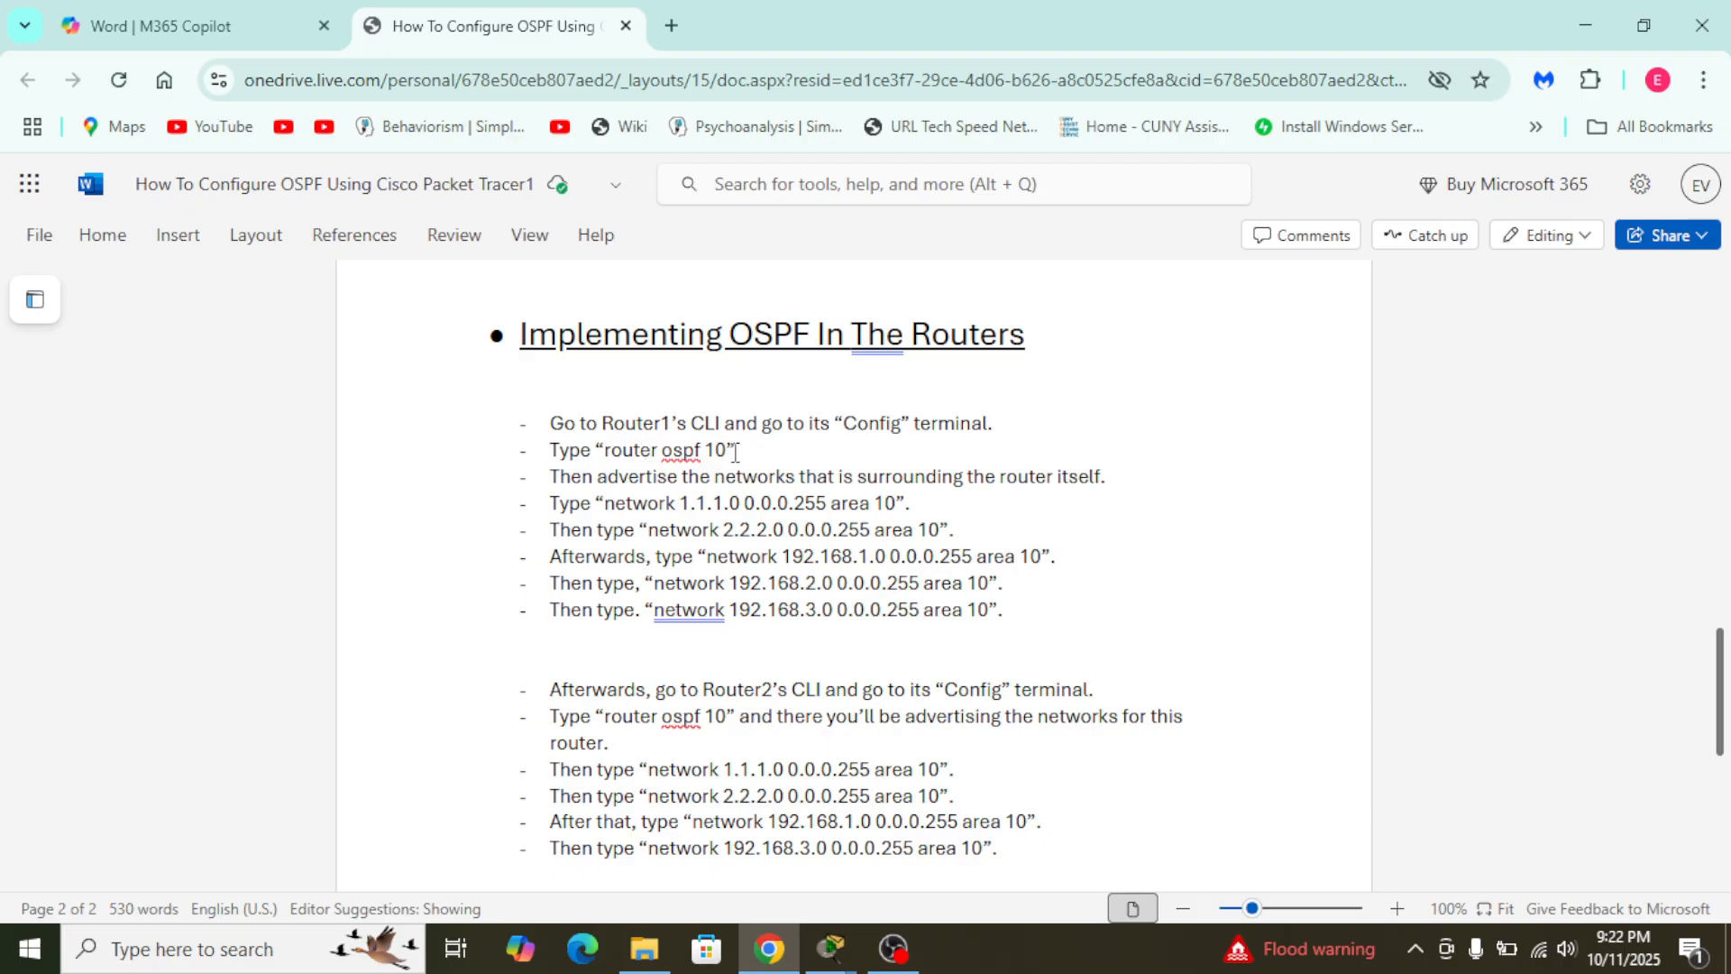
pyautogui.scroll(5, 723, 452)
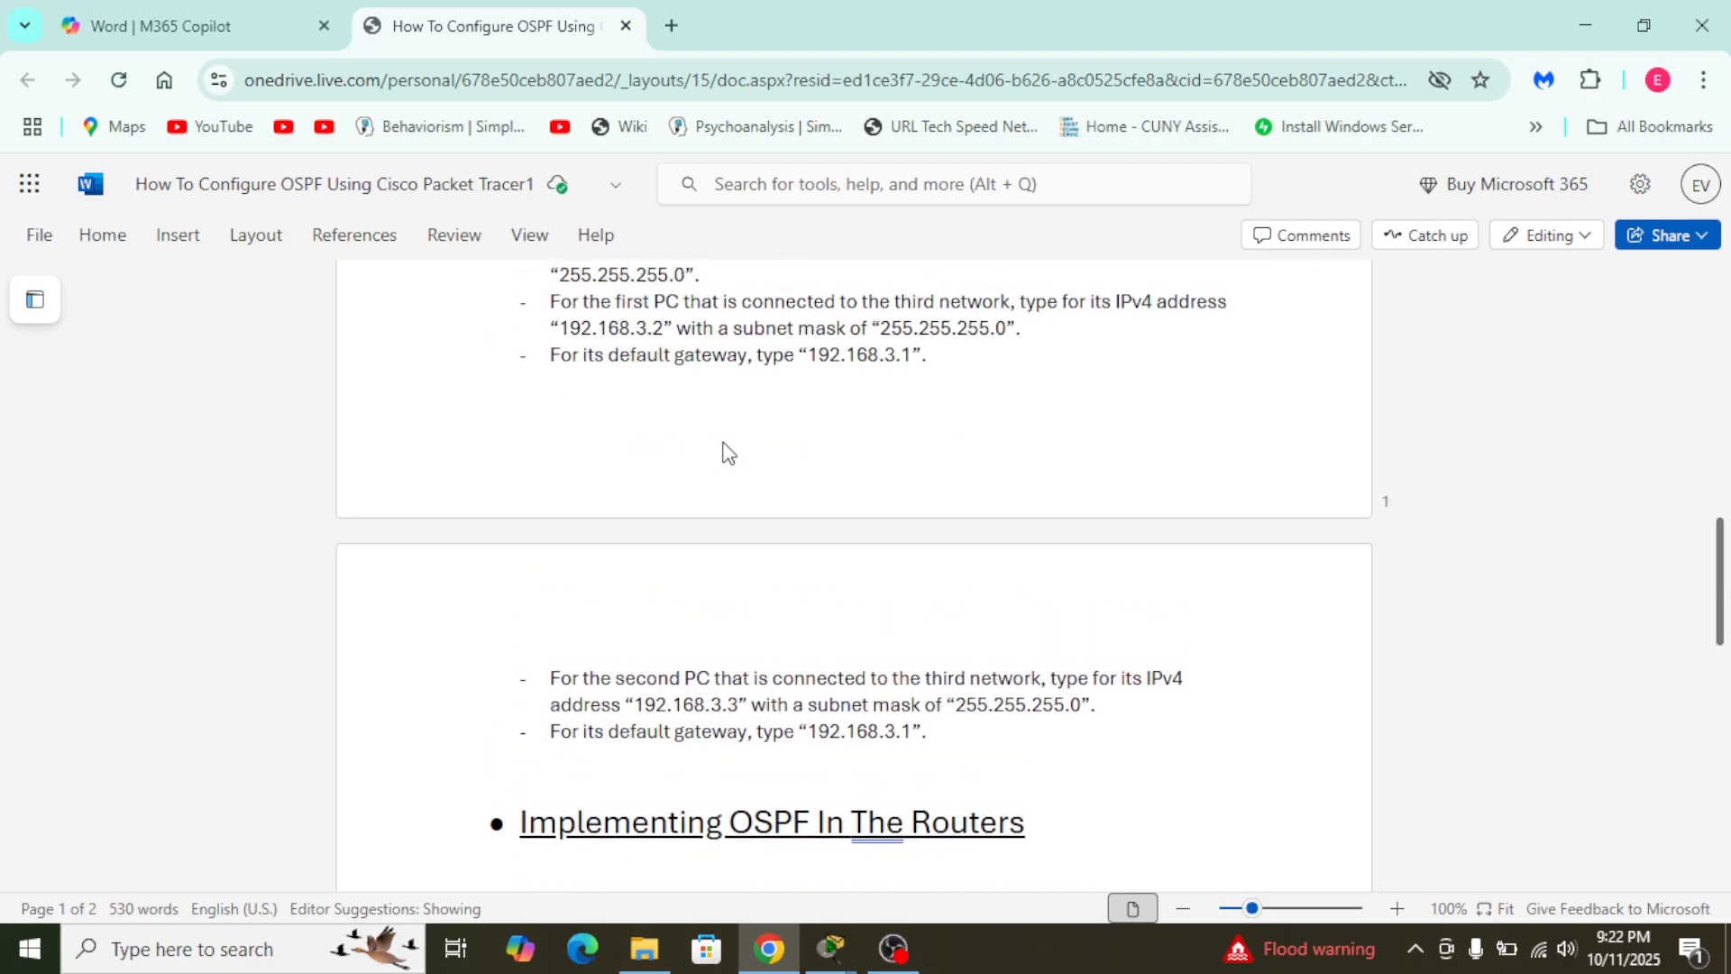
pyautogui.scroll(-4, 712, 595)
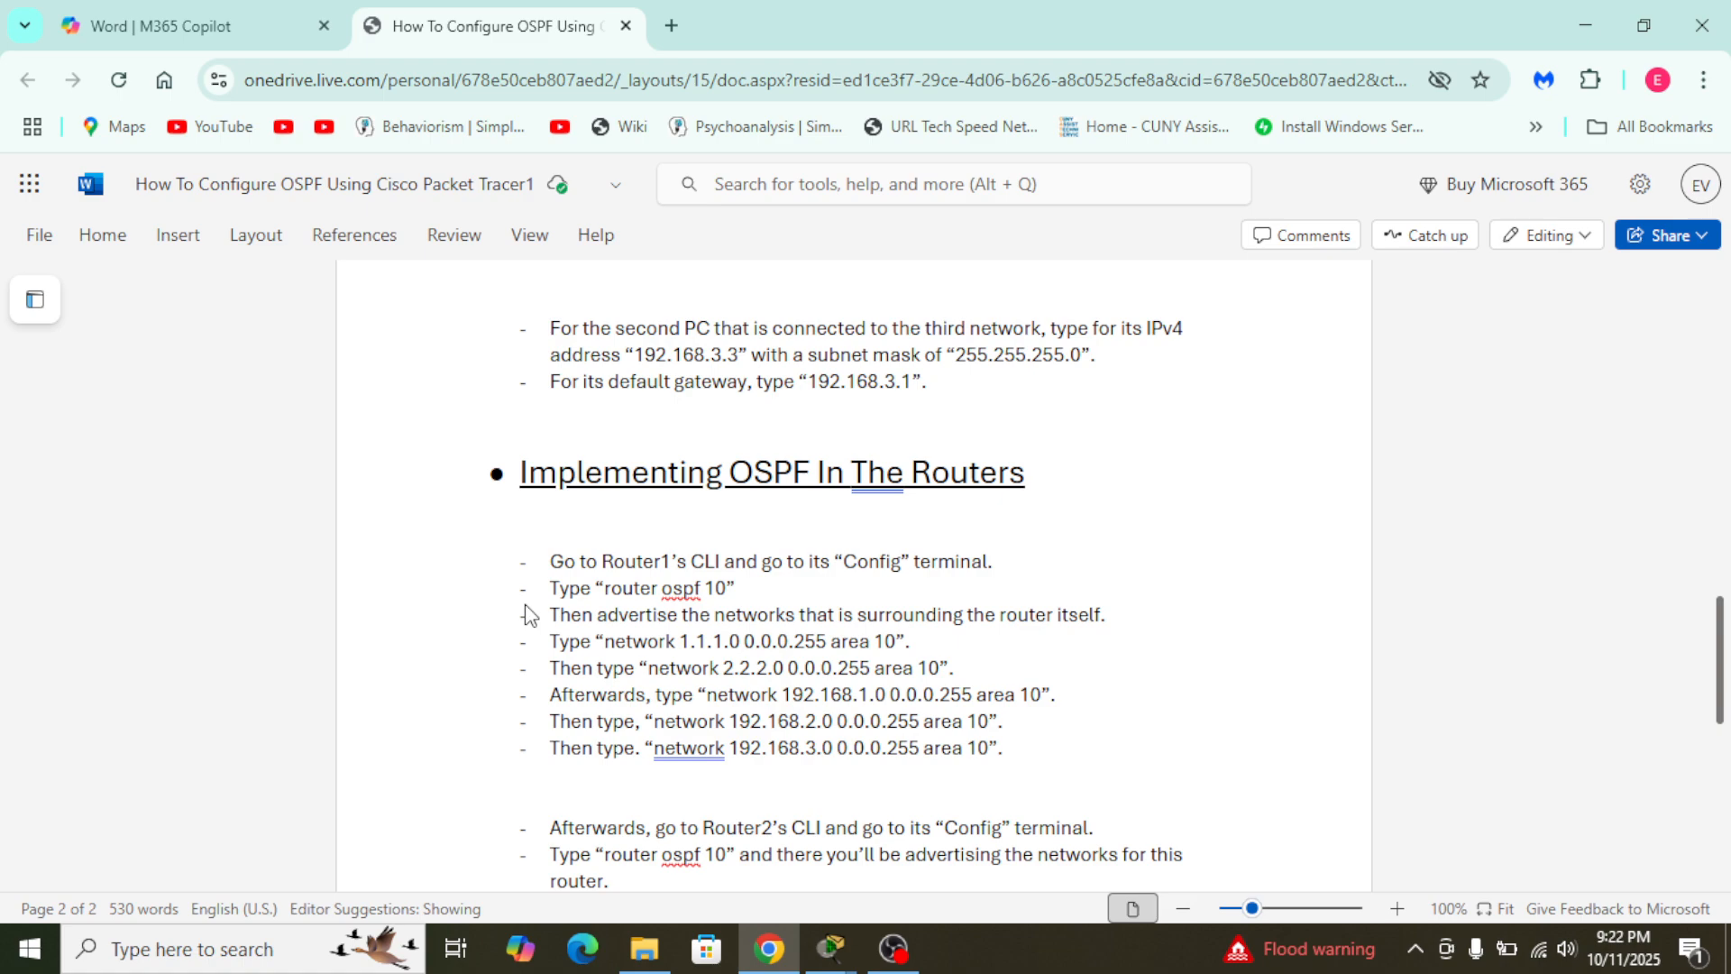
# - Return to Router1's command line in Packet Tracer, query the allowed OSPF process IDs and start OSPF process 9
pyautogui.hotkey('alt', 'Tab')
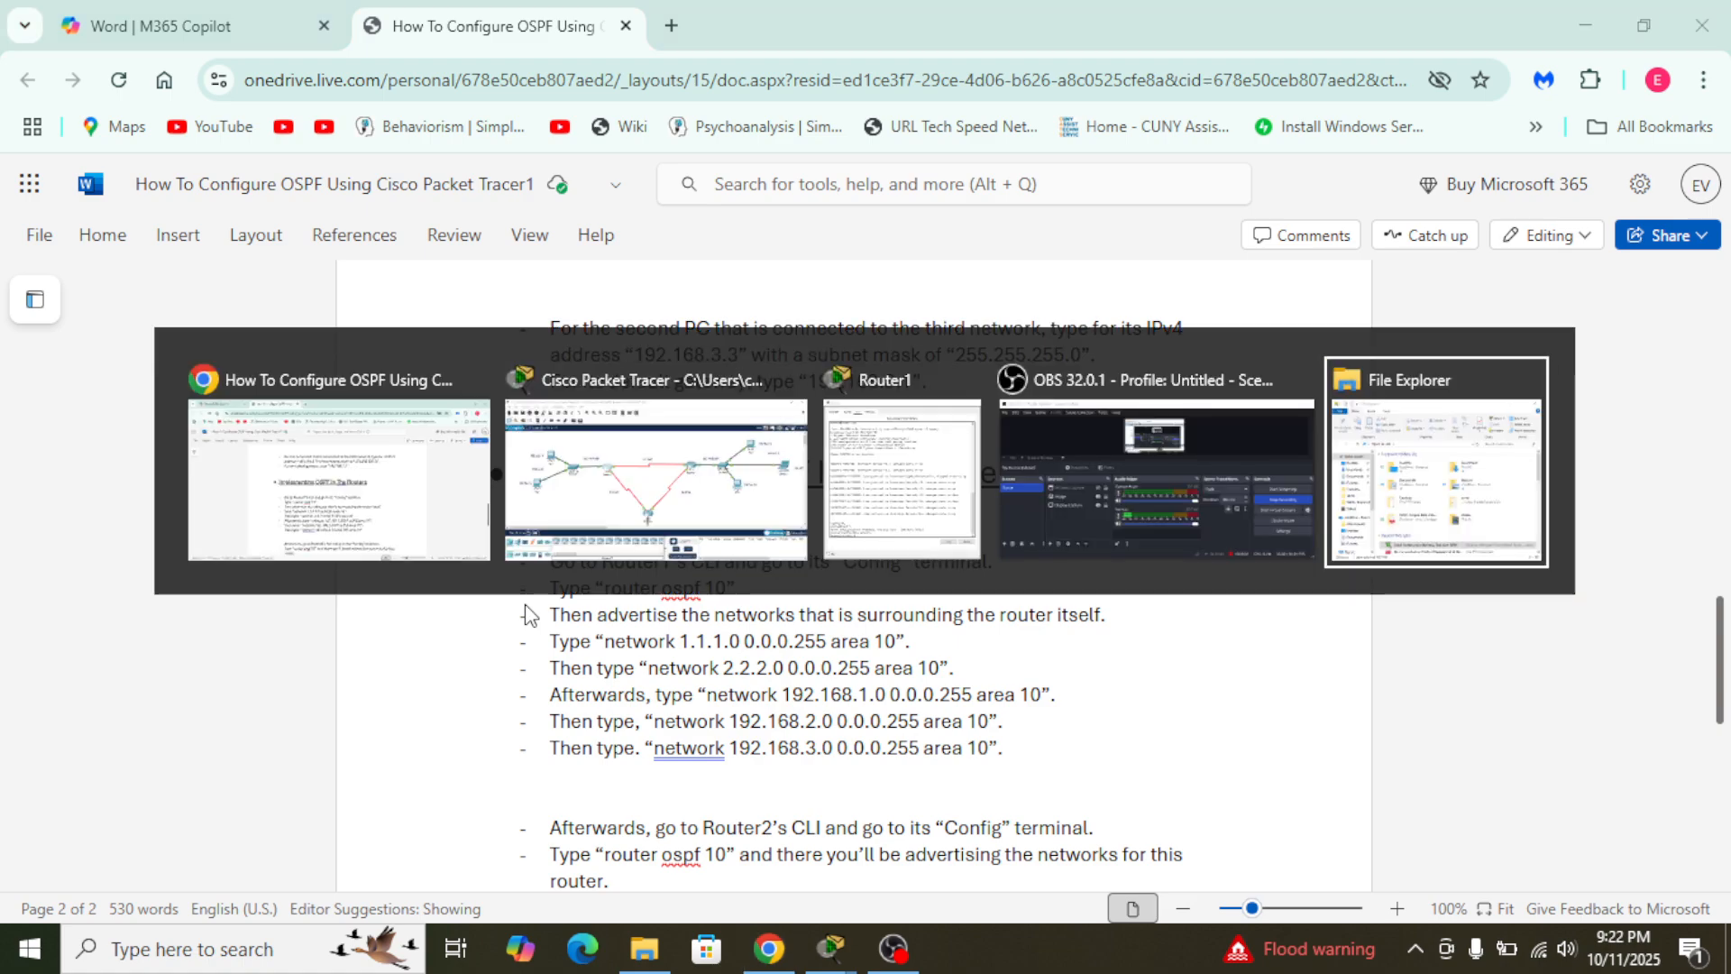
pyautogui.hotkey('alt', 'shift', 'Tab')
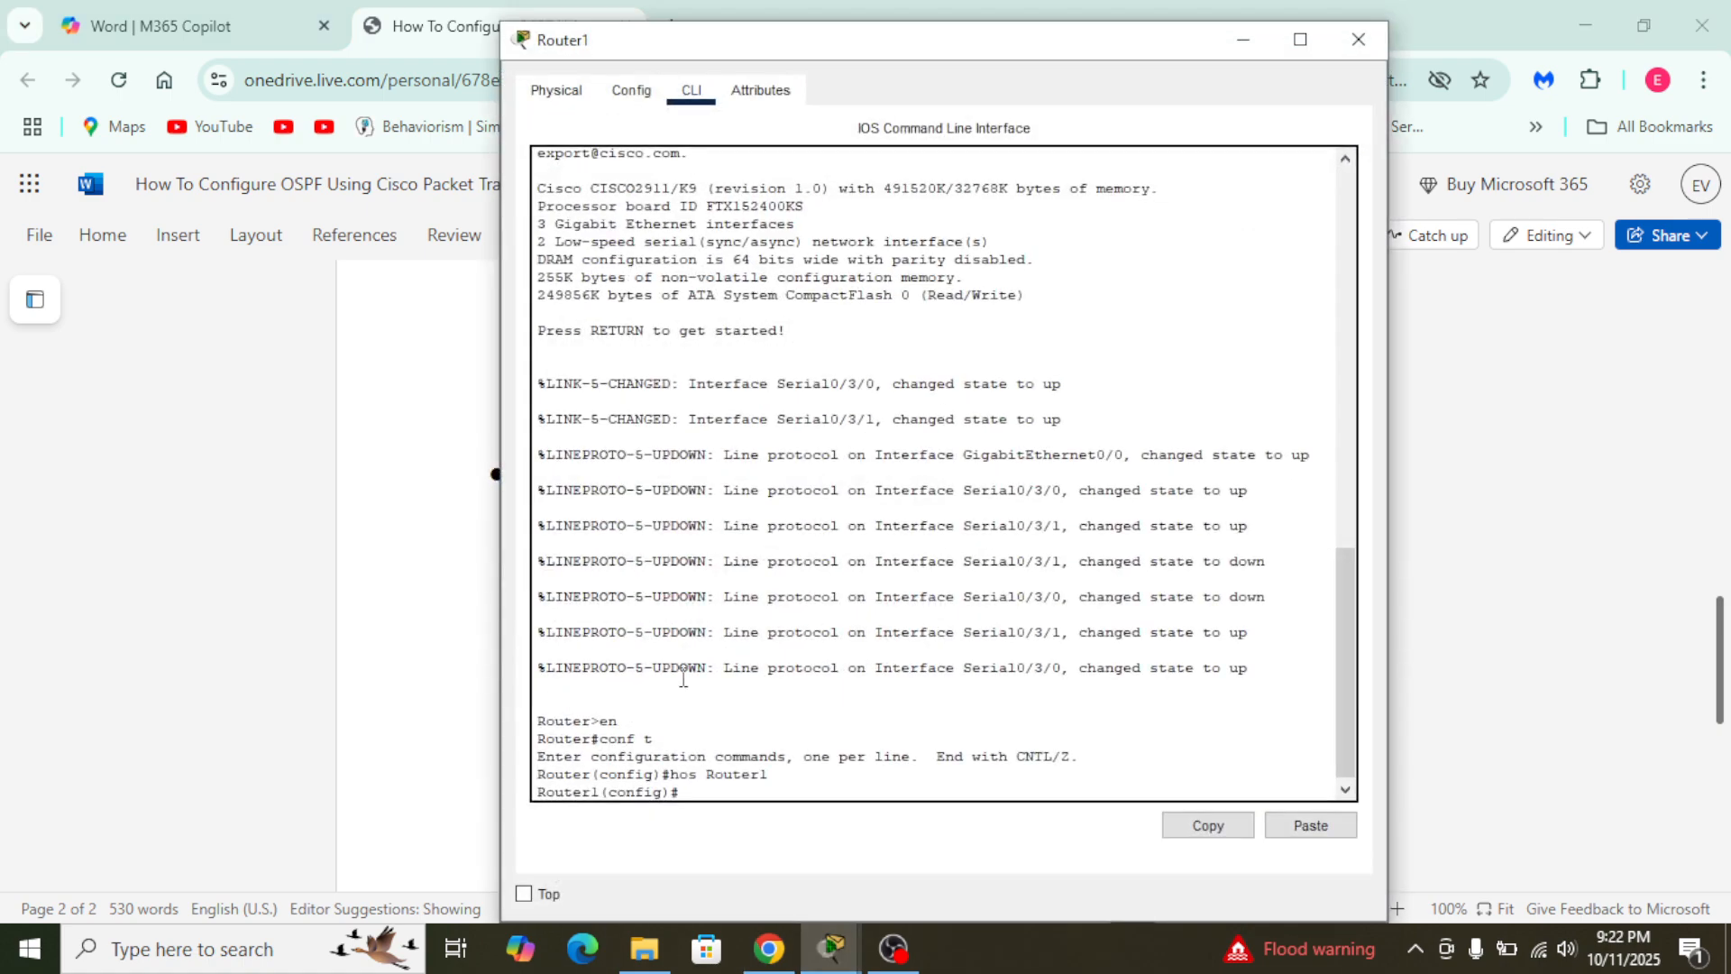
pyautogui.hotkey('alt', 'Tab')
pyautogui.hotkey('alt', 'Tab')
pyautogui.hotkey('alt', 'Tab')
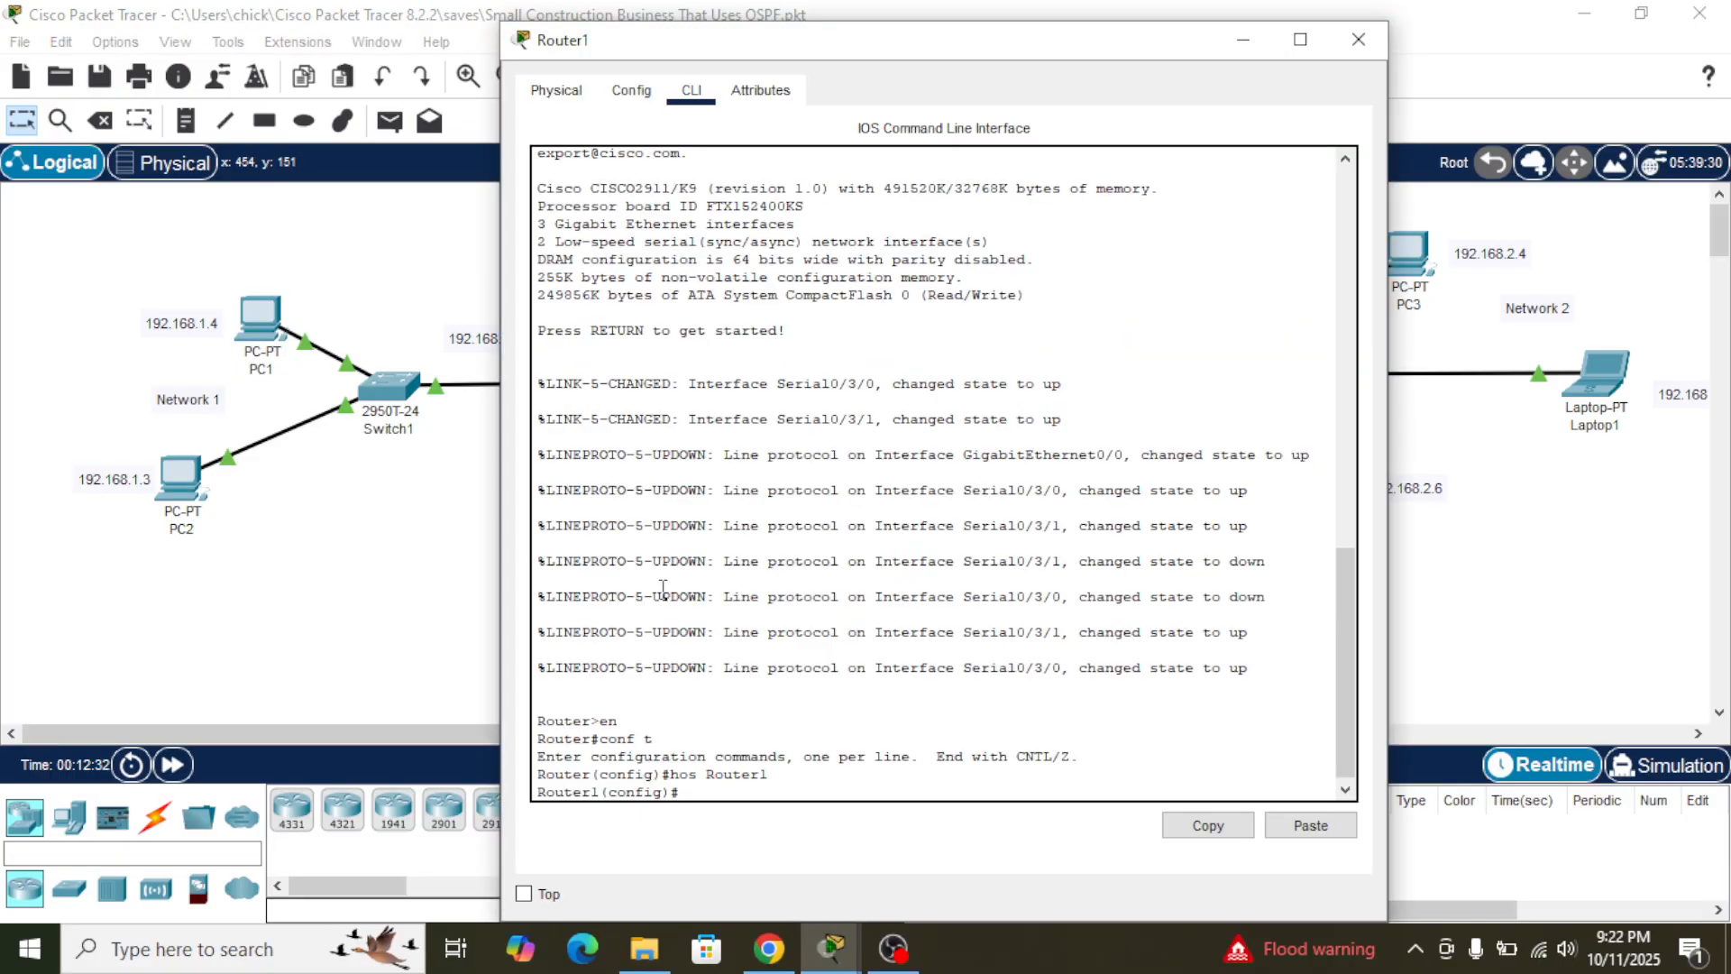
pyautogui.press('Return')
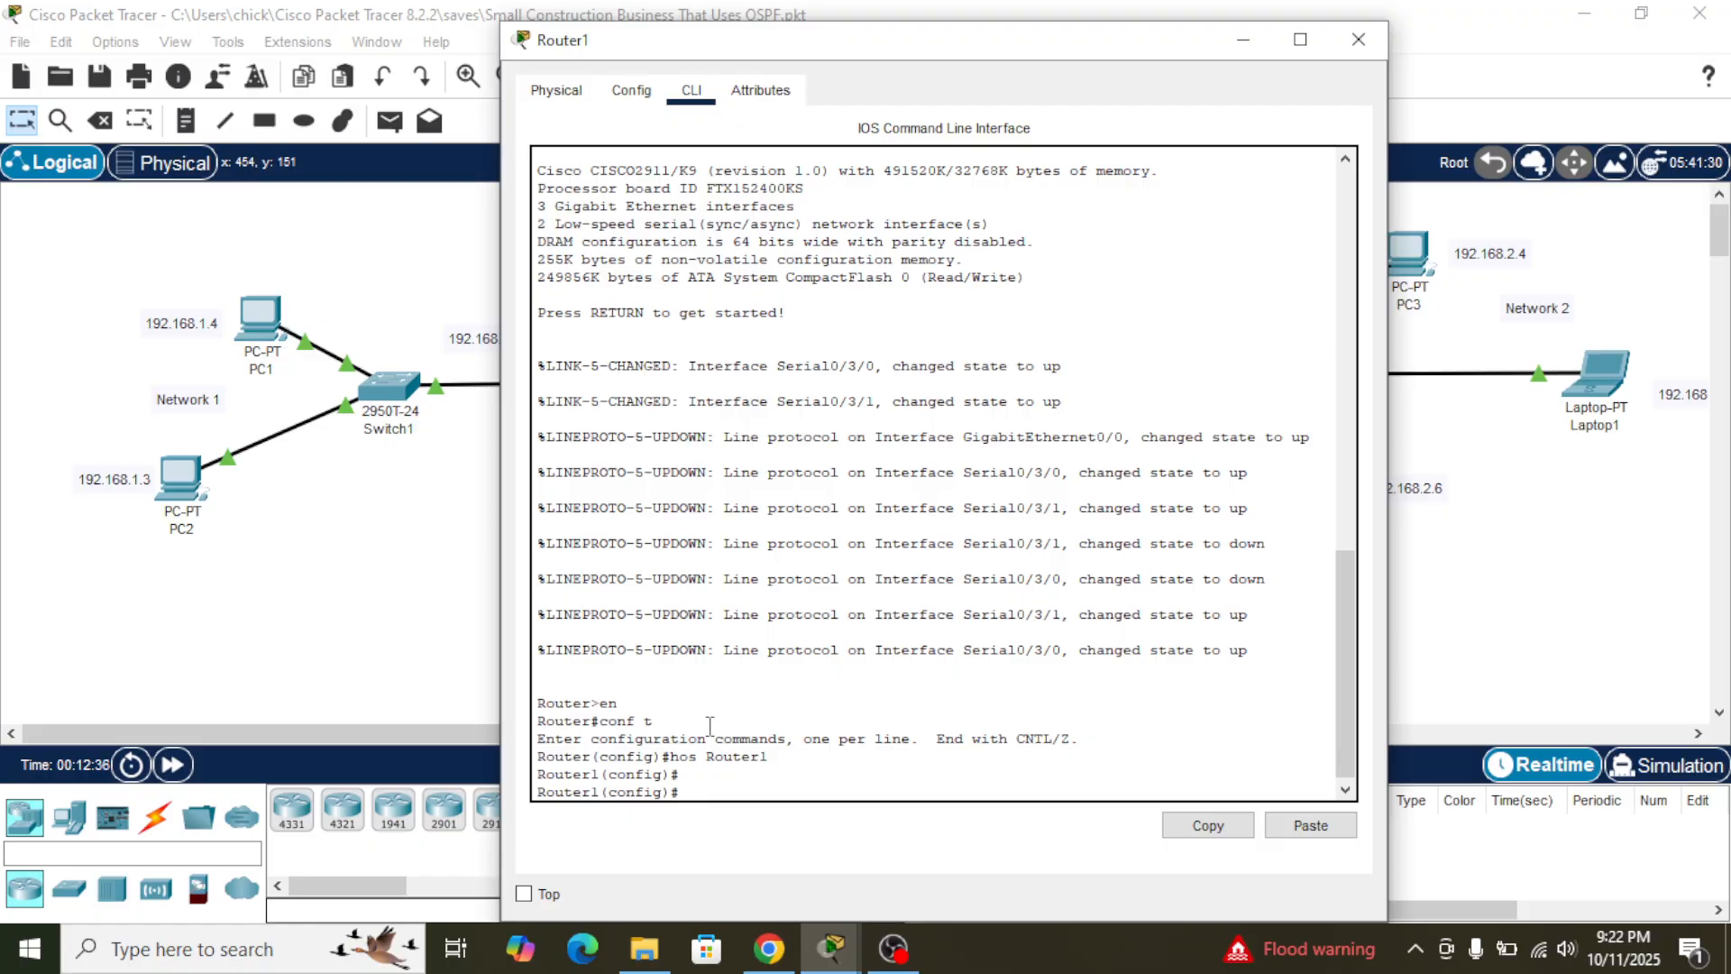
pyautogui.write('router ospf ?')
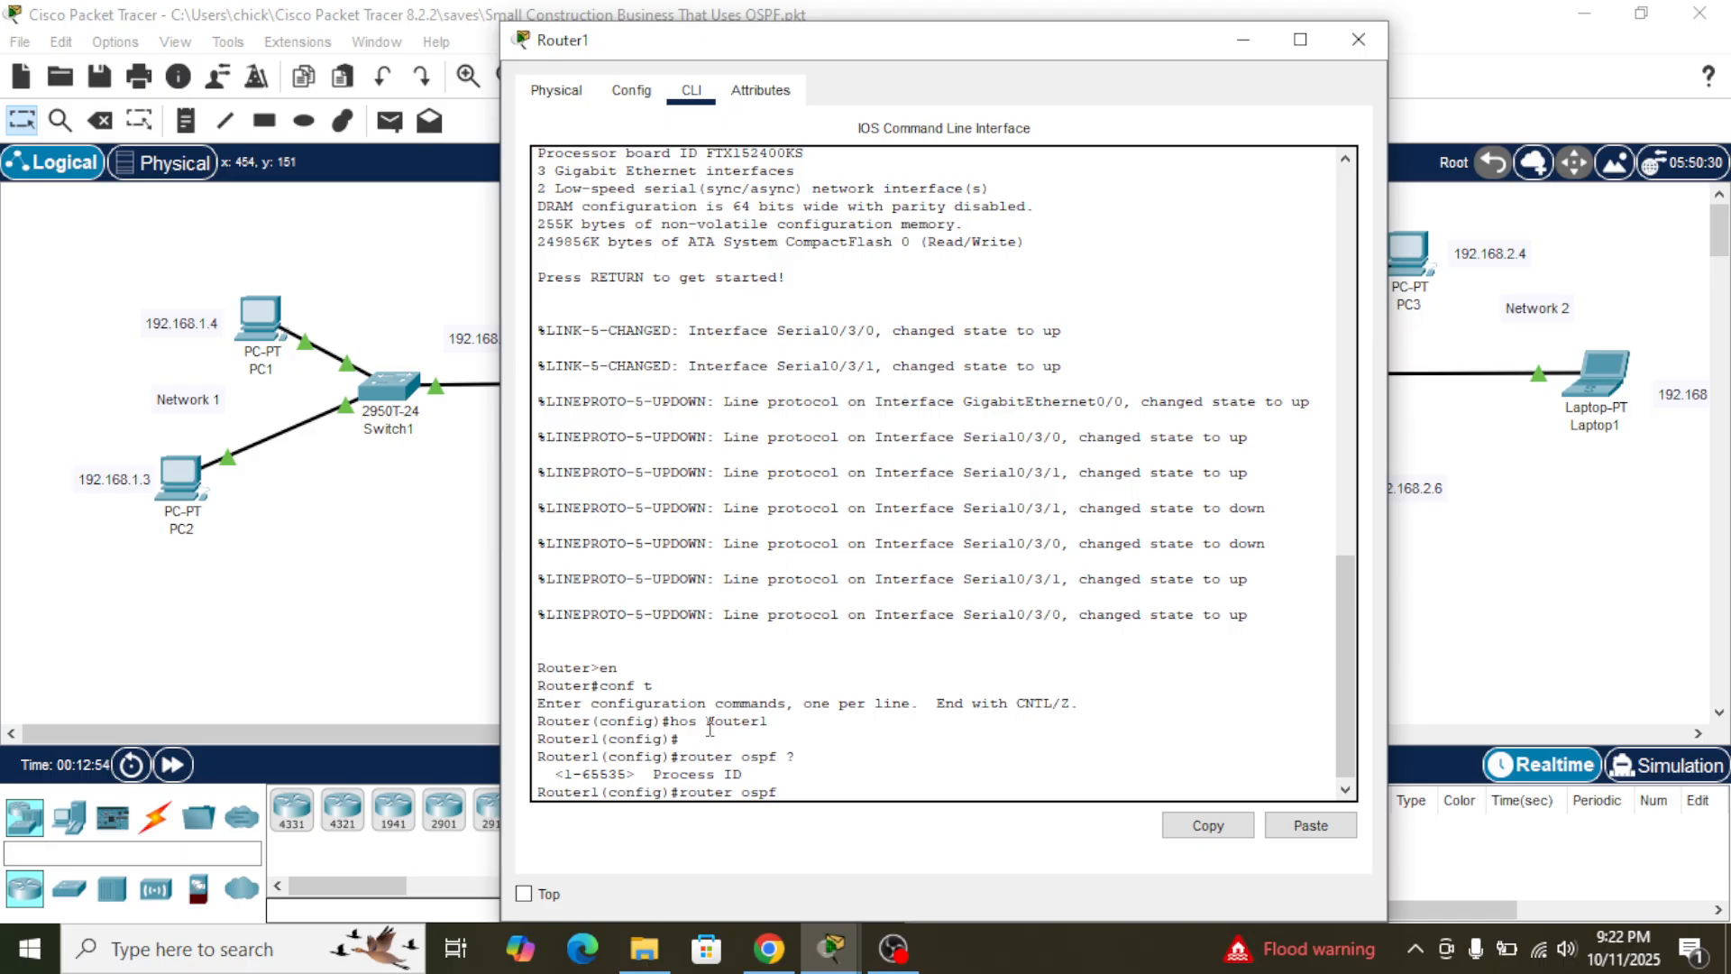
pyautogui.write('9')
pyautogui.press('Return')
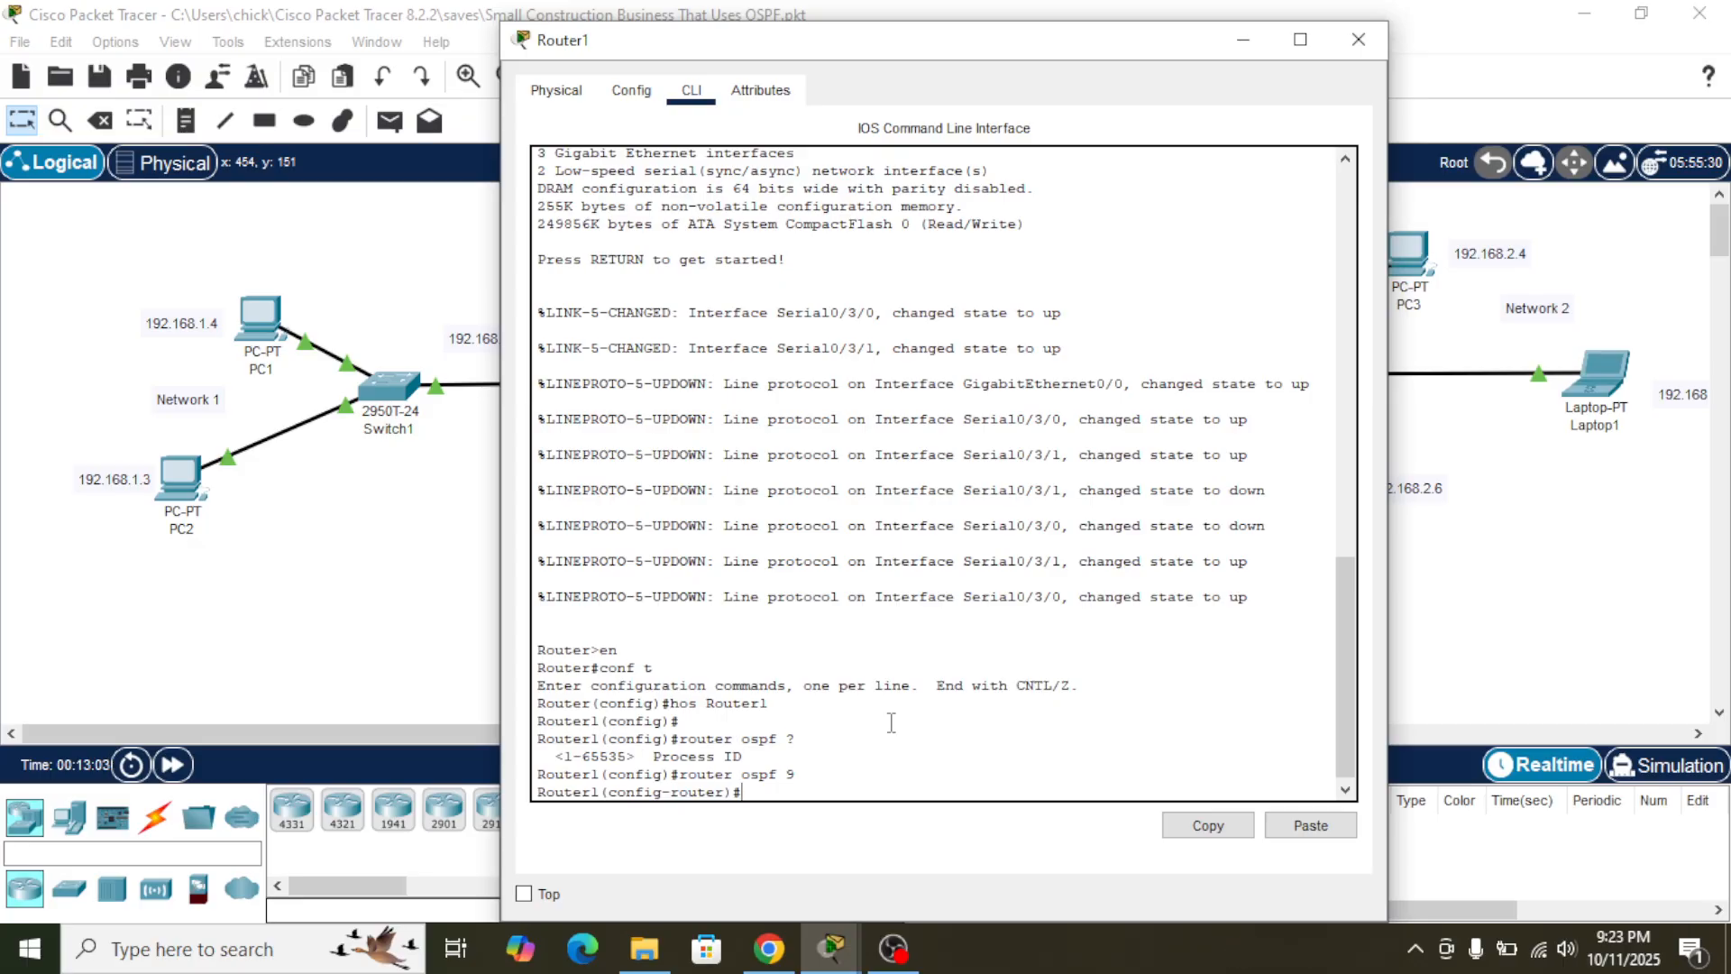
# - Consult the guide's Router1 network statements in Chrome and examine the serial links between the three routers in the Packet Tracer topology
pyautogui.hotkey('alt', 'Tab')
pyautogui.hotkey('alt', 'Tab')
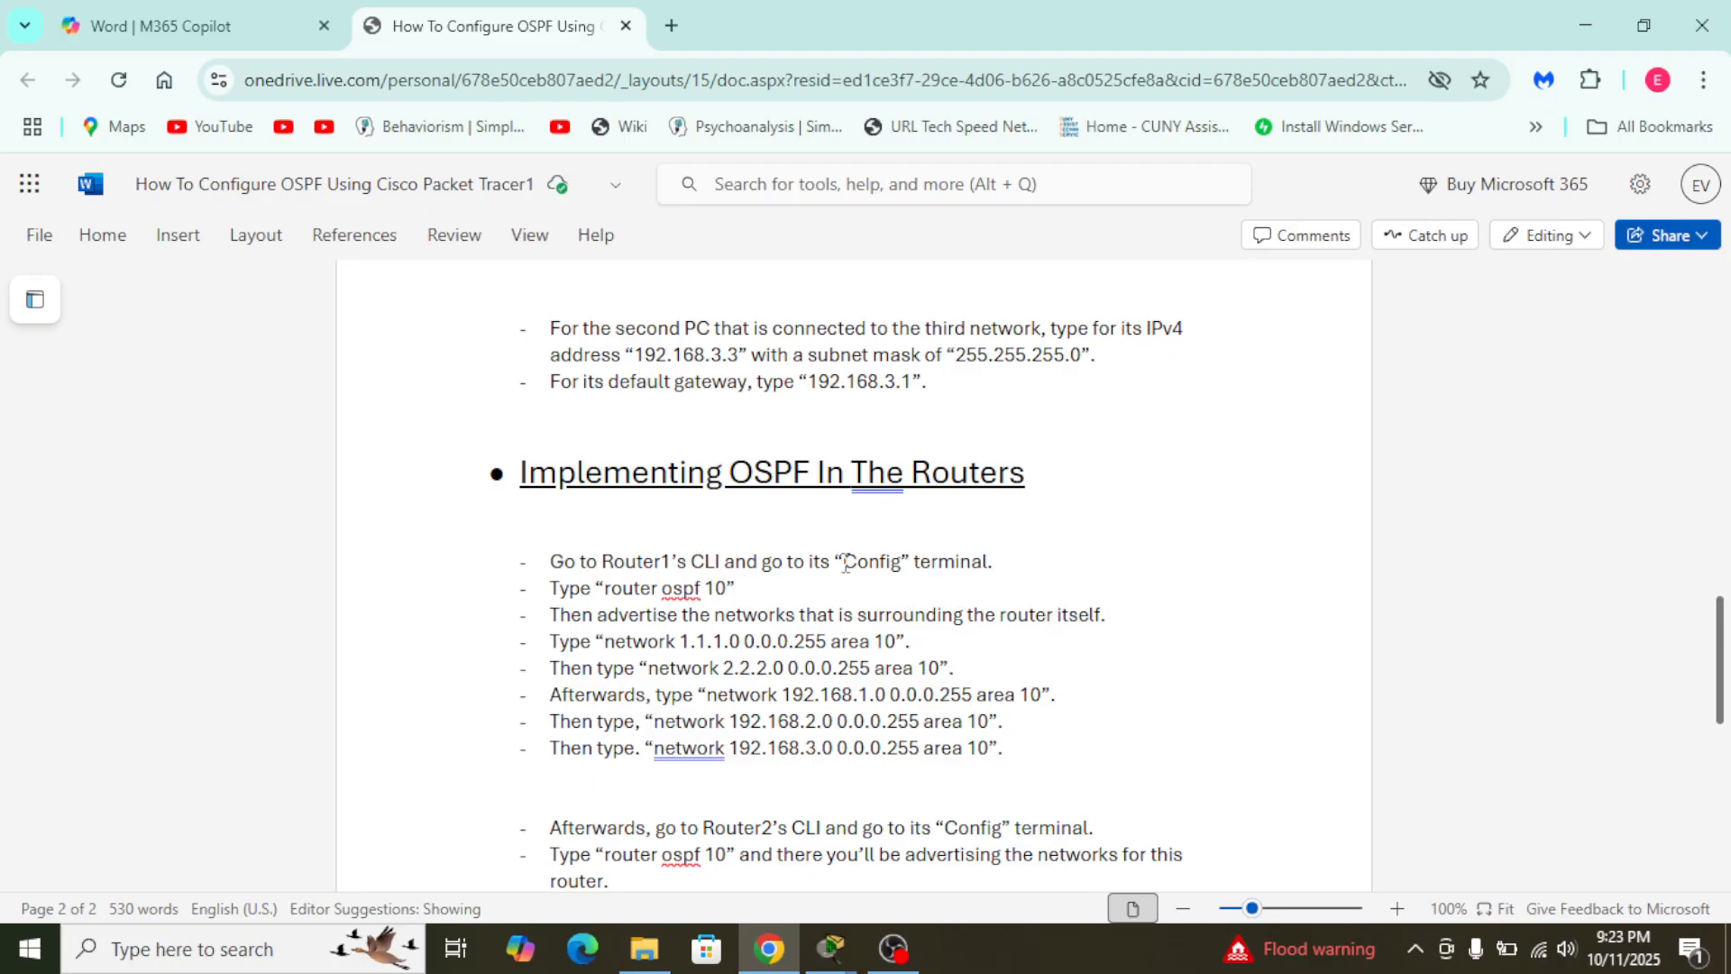
pyautogui.hotkey('alt', 'Tab')
pyautogui.press('Tab')
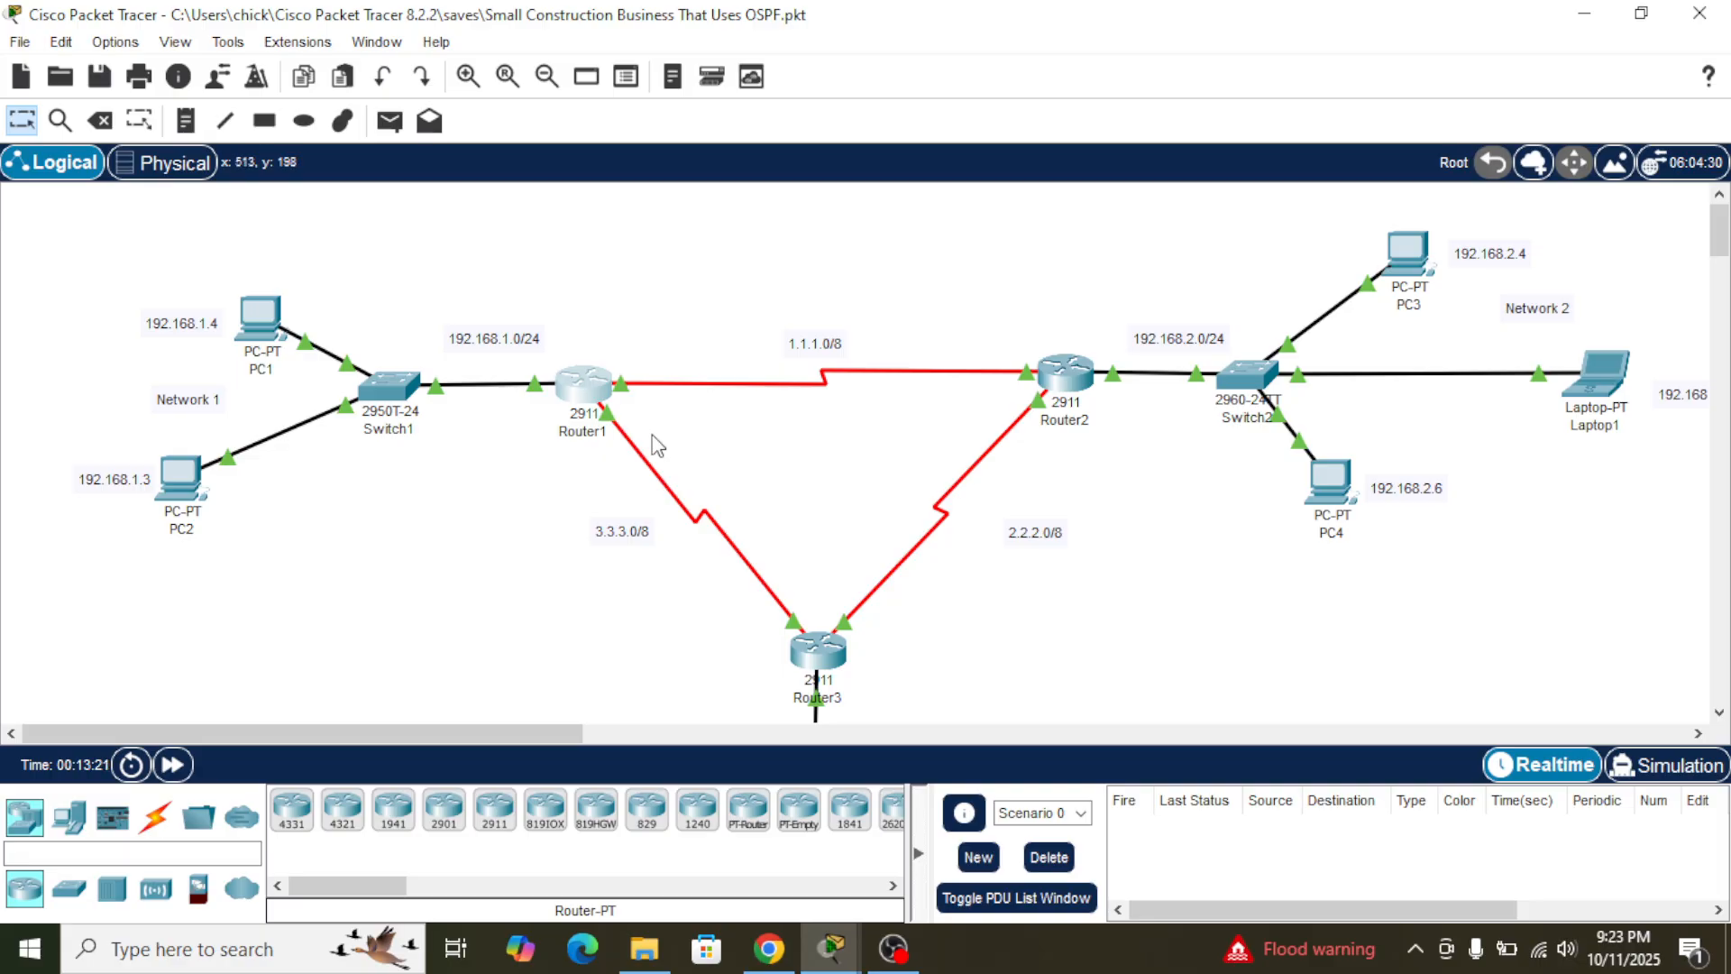
pyautogui.moveTo(628, 394)
pyautogui.moveTo(1030, 379)
pyautogui.moveTo(807, 658)
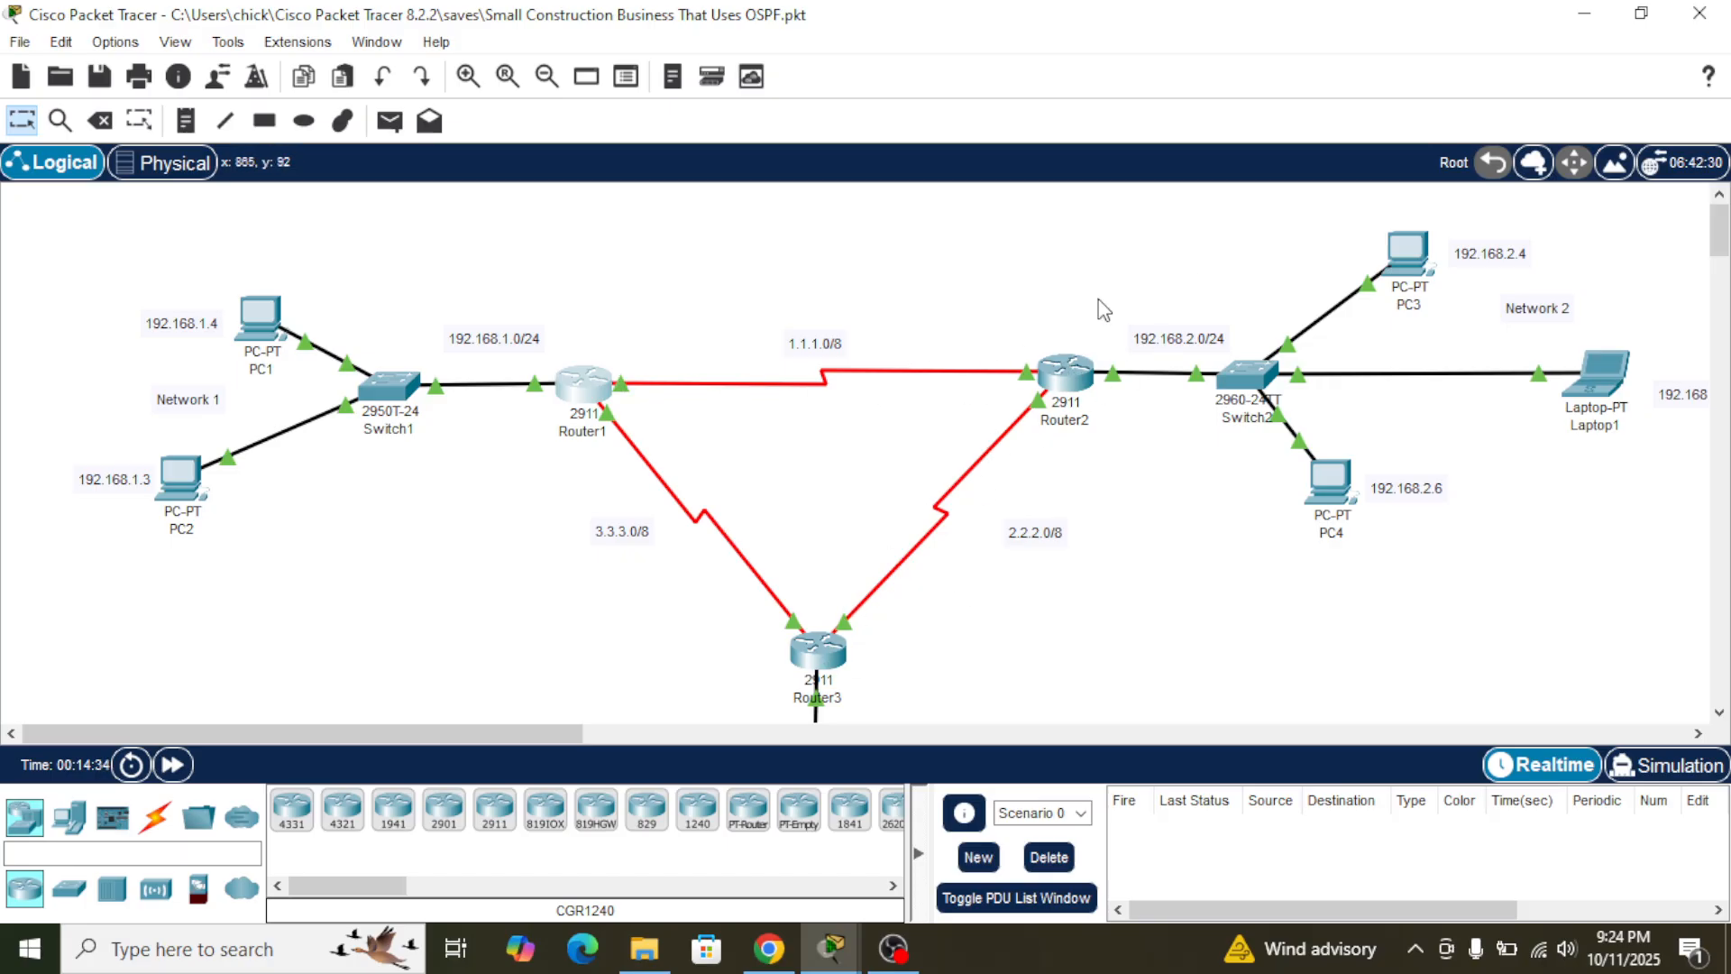
# - Compare Router1's OSPF configuration in its command line with the network statements listed in the Word guide in Chrome
pyautogui.hotkey('alt', 'Tab')
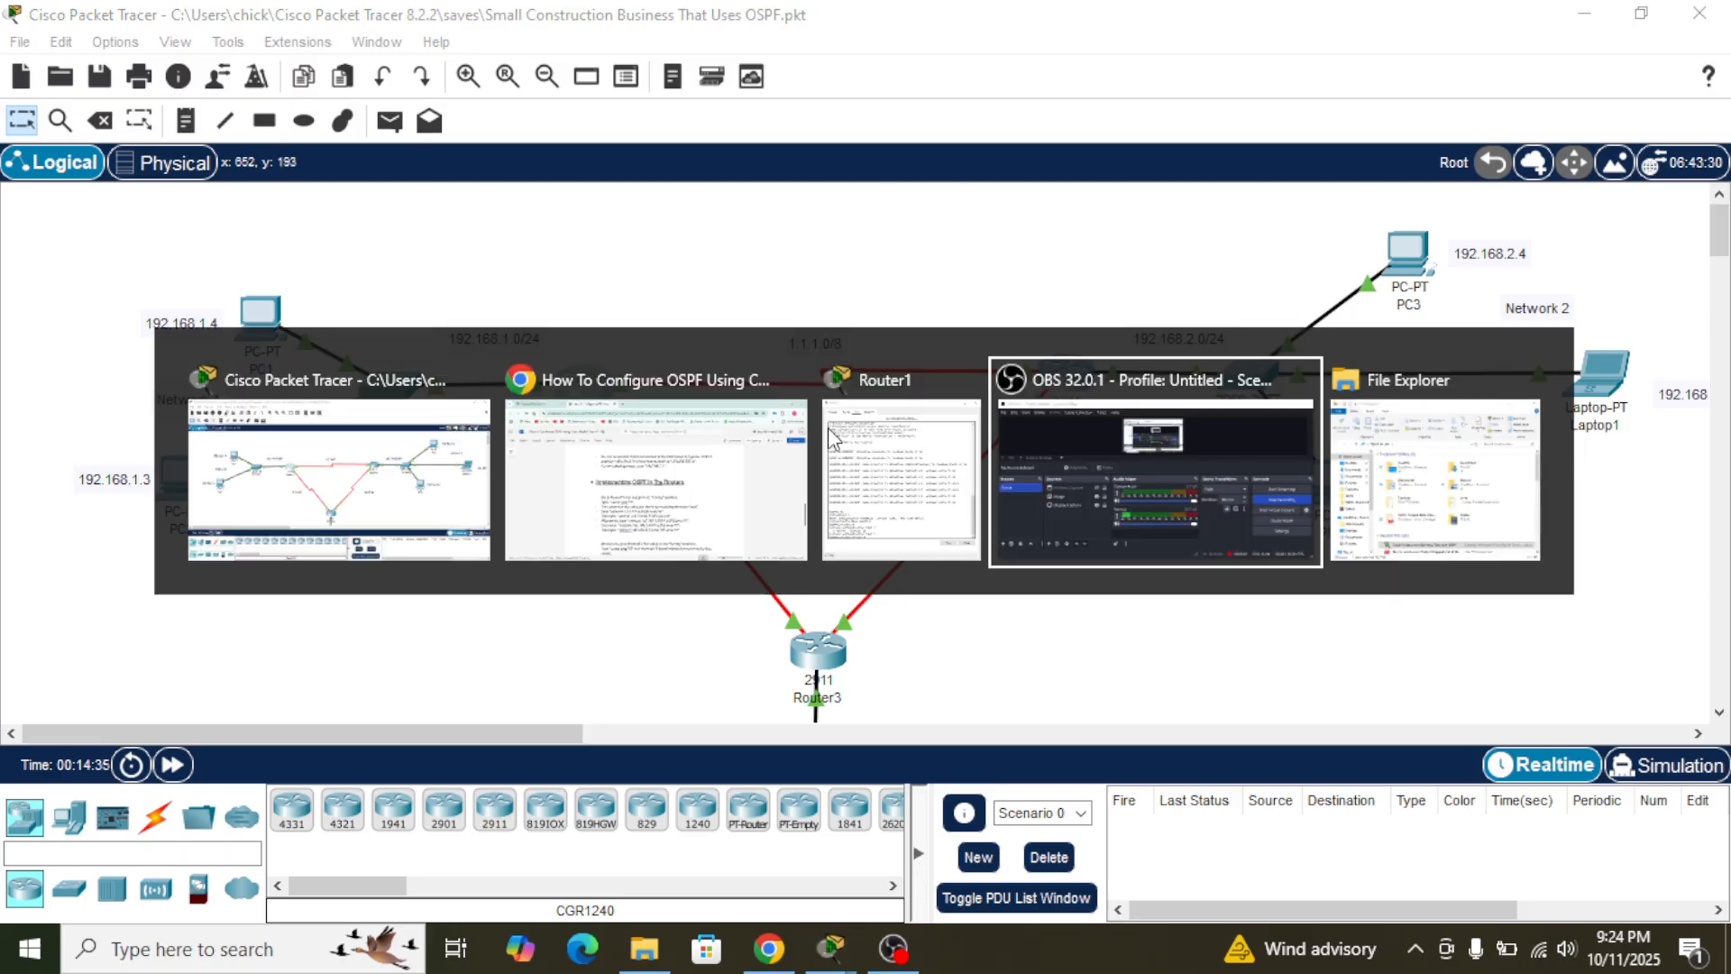
pyautogui.hotkey('alt', 'Tab')
pyautogui.hotkey('alt', 'Tab')
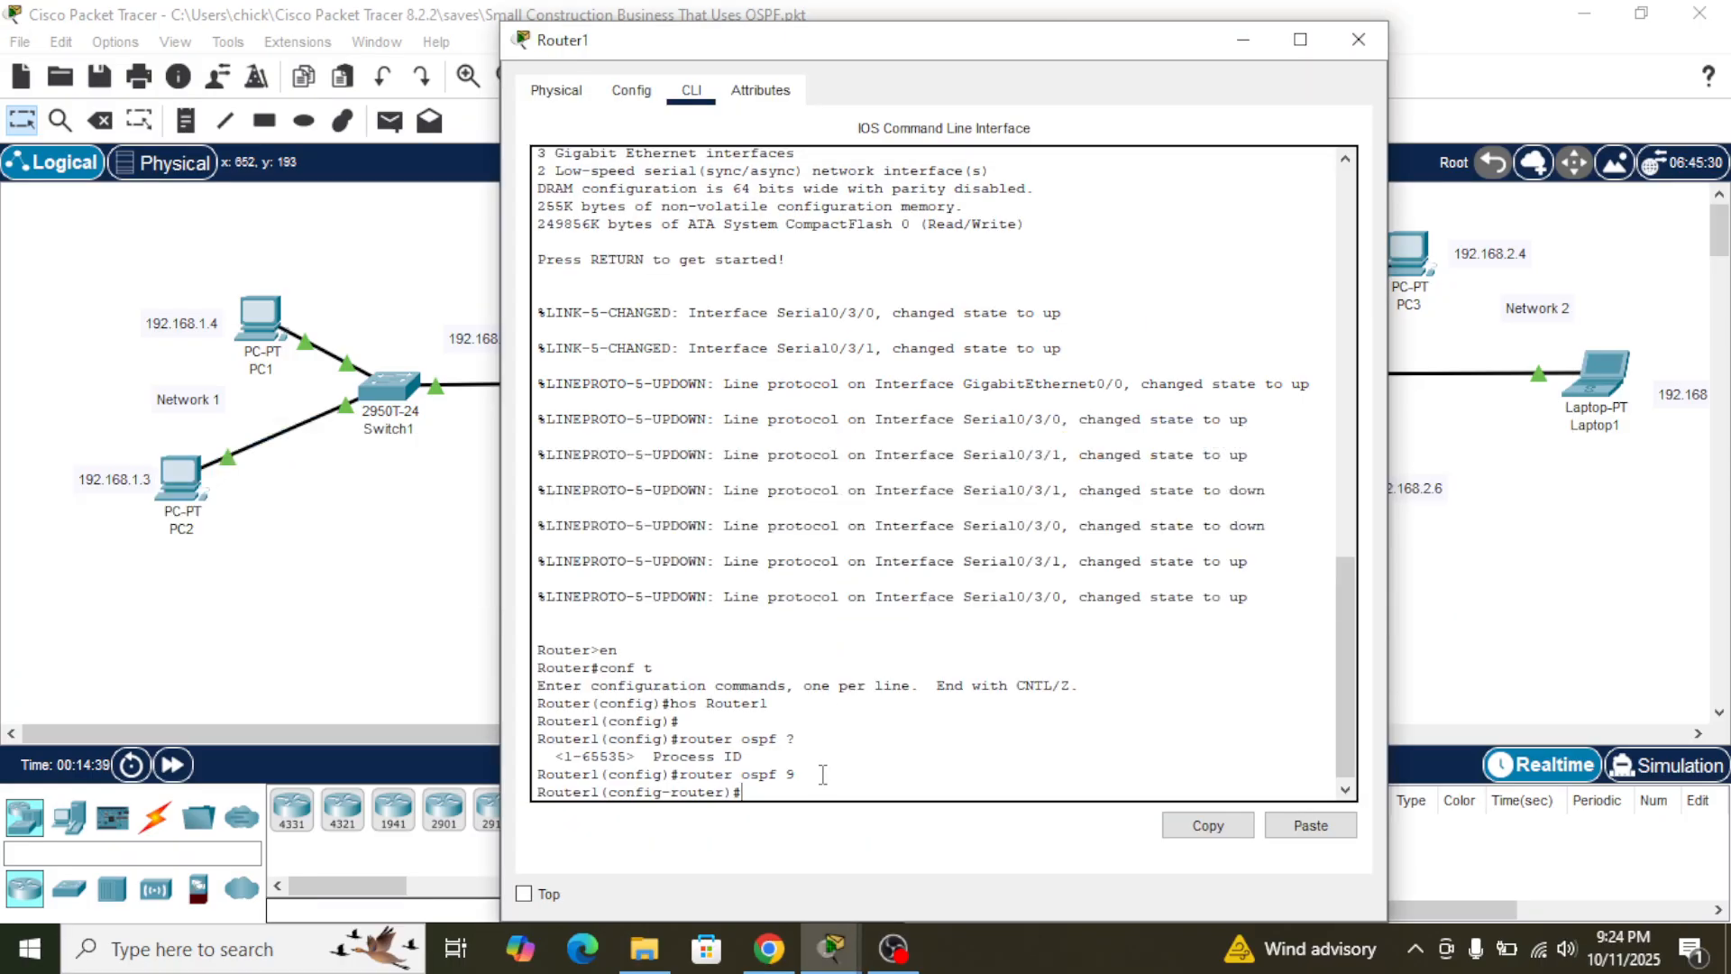
pyautogui.hotkey('alt', 'Tab')
pyautogui.hotkey('alt', 'Tab')
pyautogui.hotkey('alt', 'Tab')
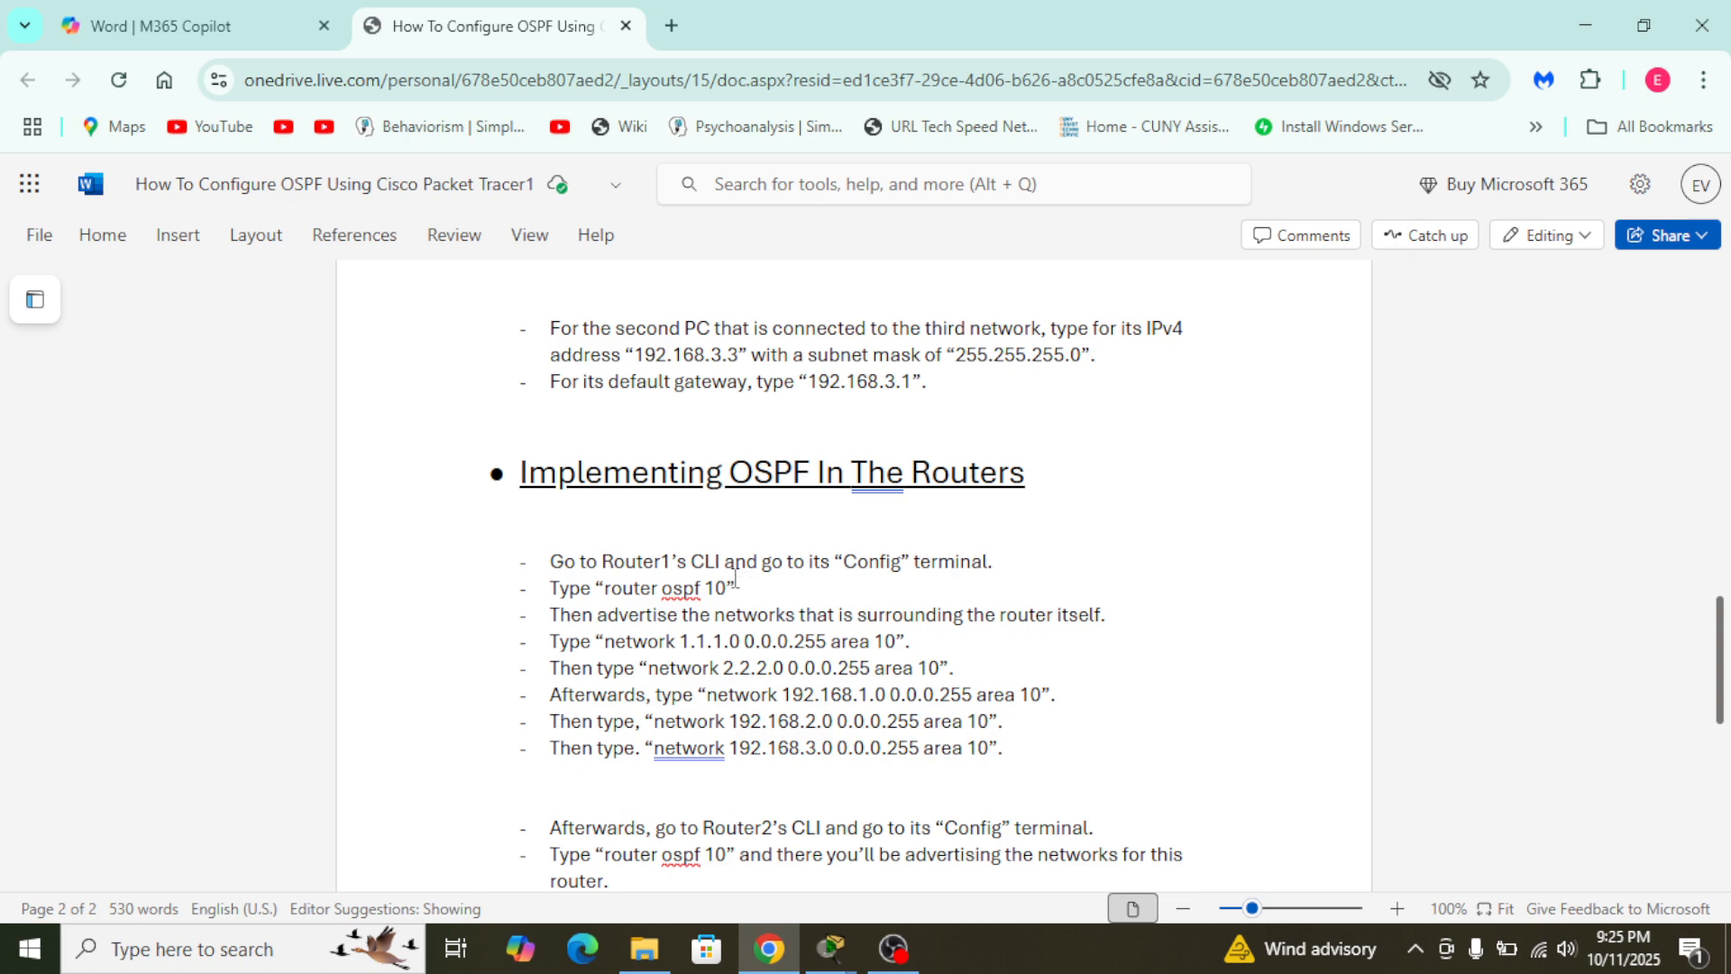
pyautogui.moveTo(830, 949)
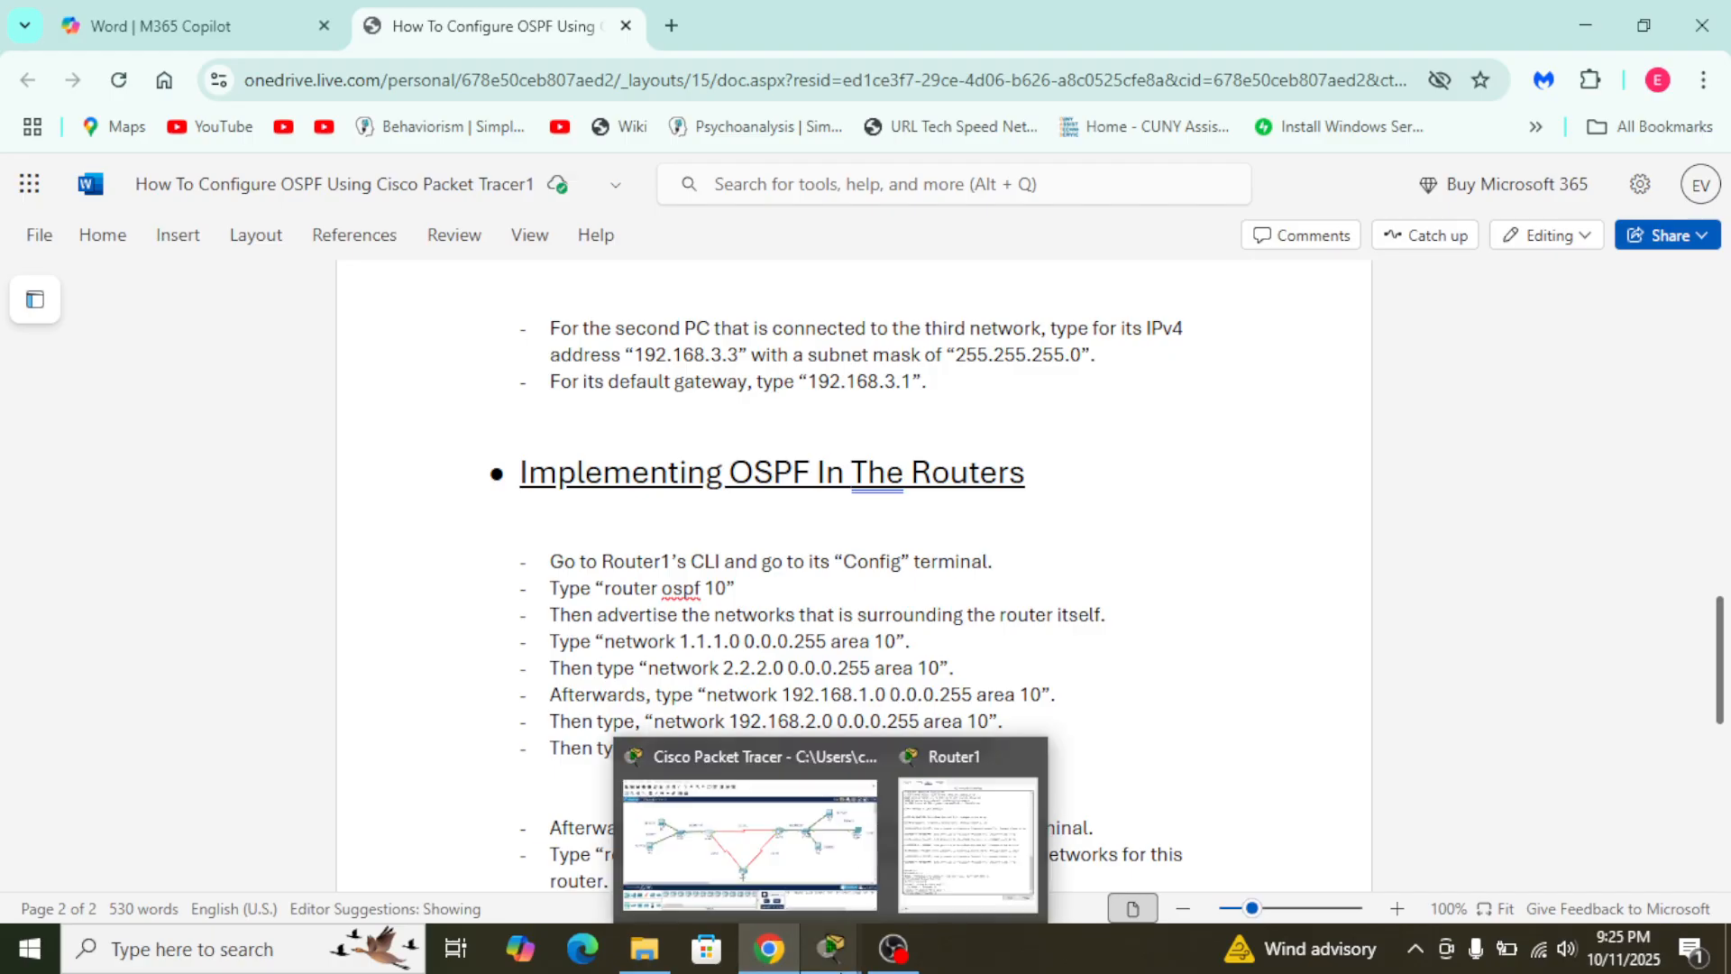
pyautogui.moveTo(819, 861)
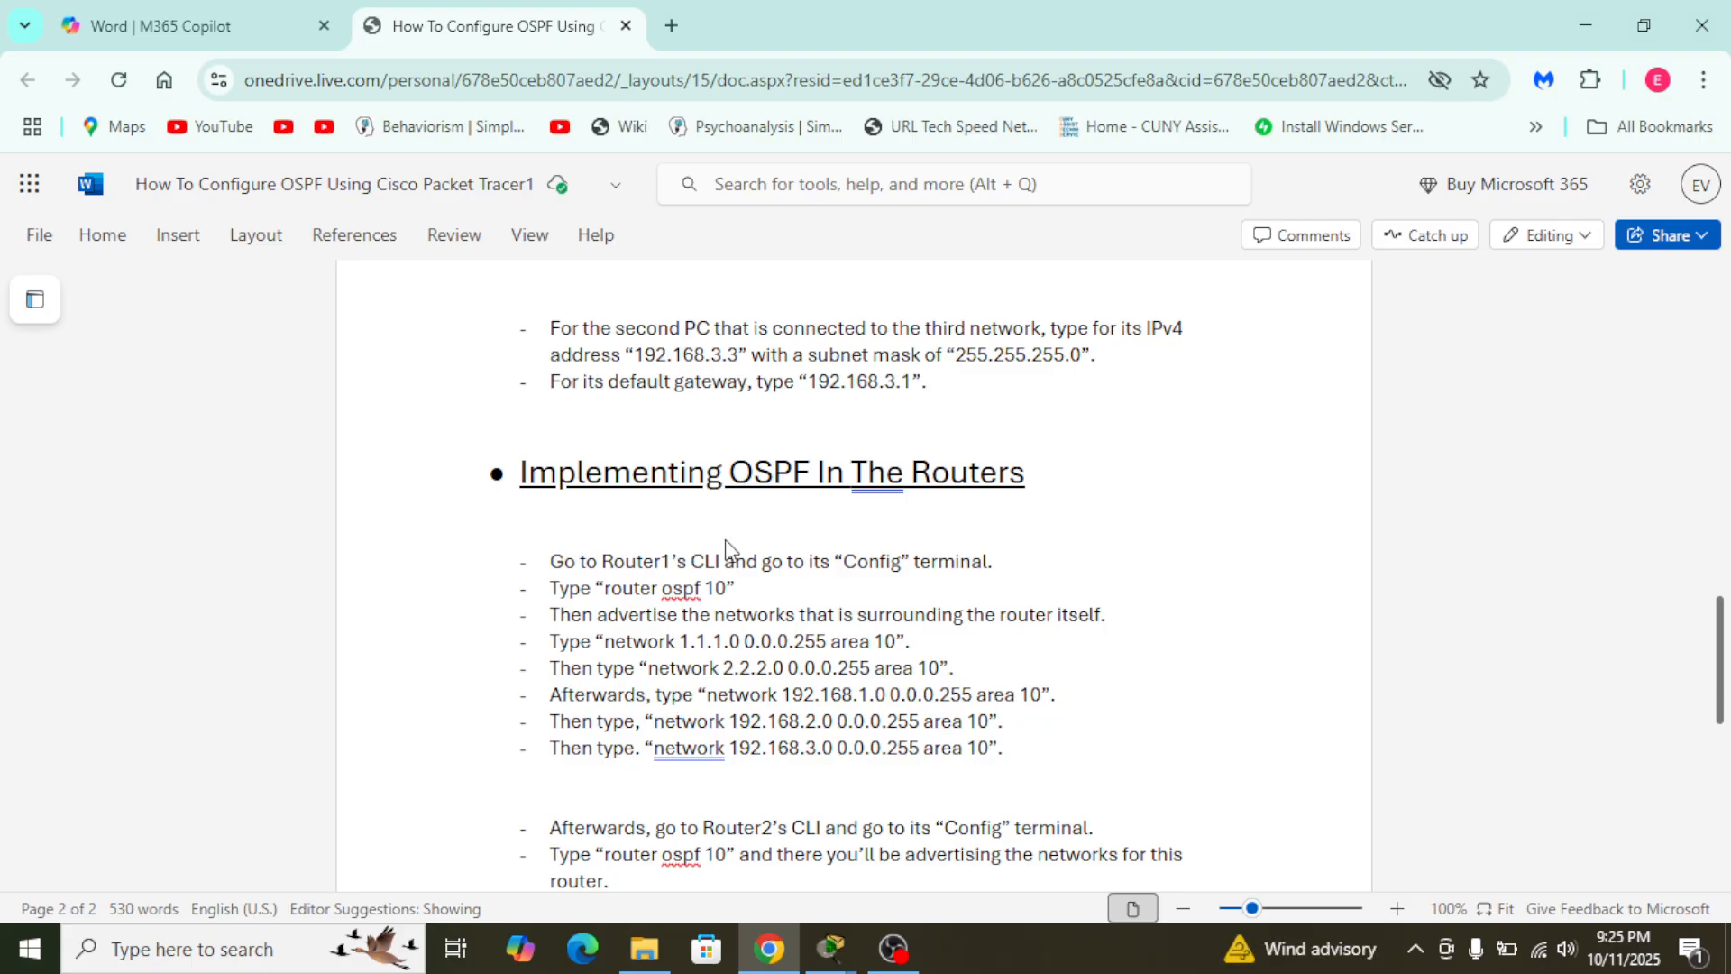
pyautogui.hotkey('alt', 'Tab')
pyautogui.hotkey('alt', 'Tab')
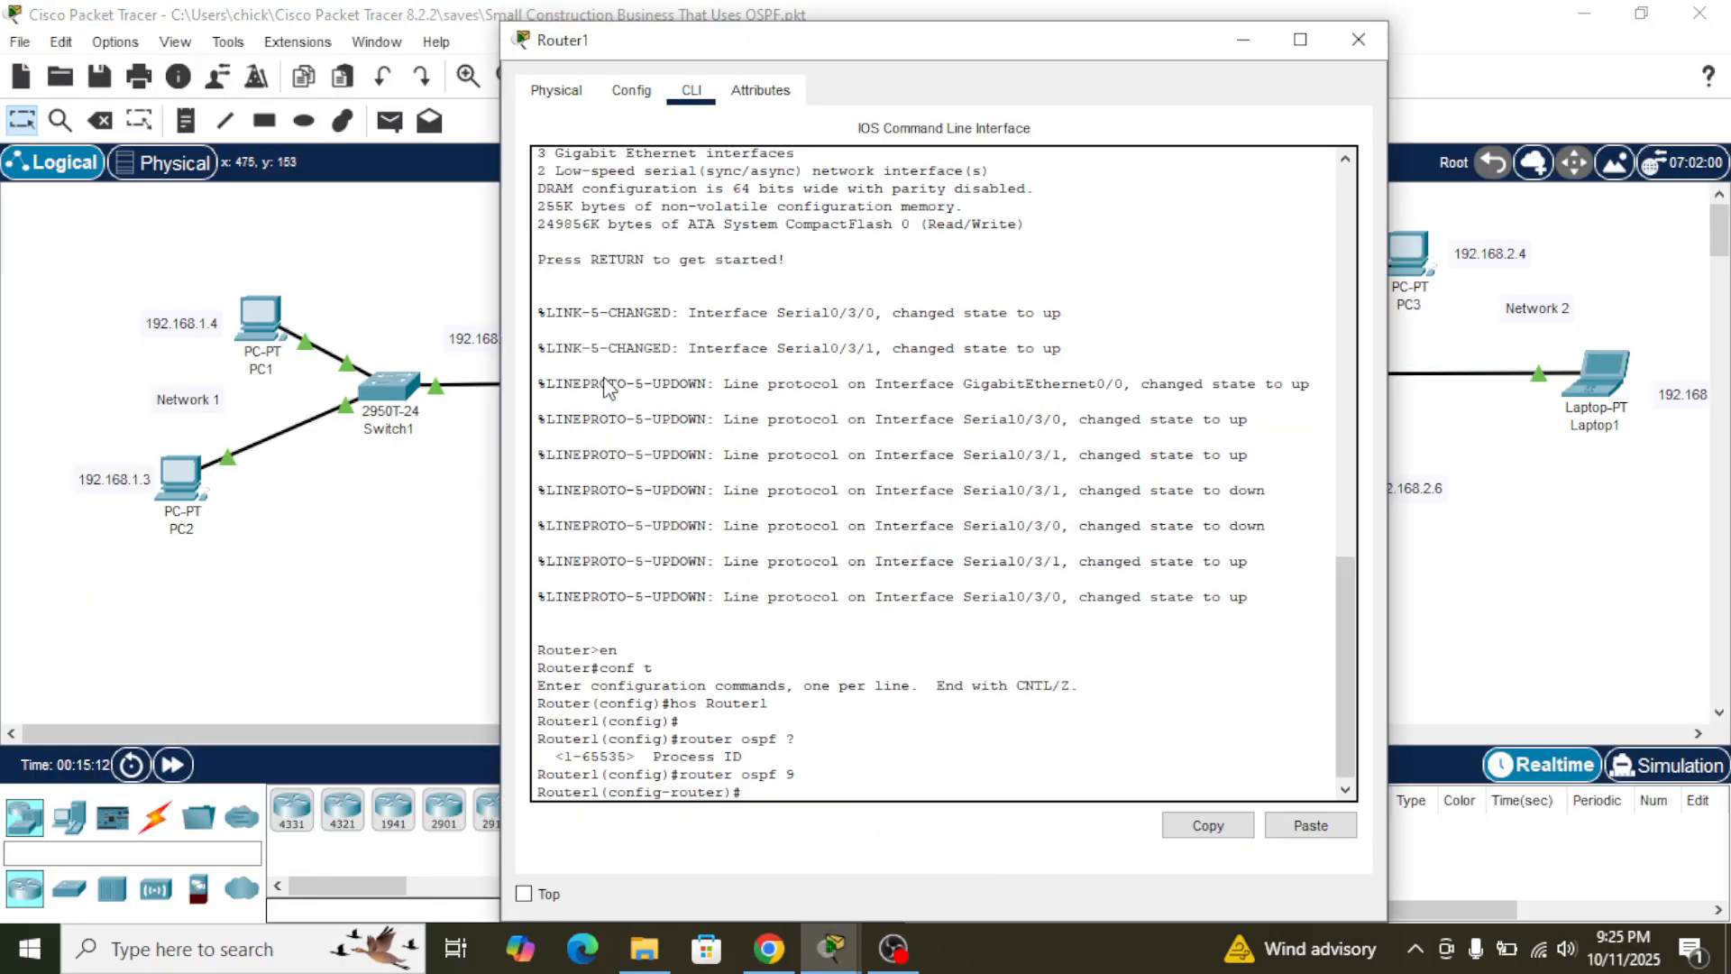
pyautogui.click(613, 388)
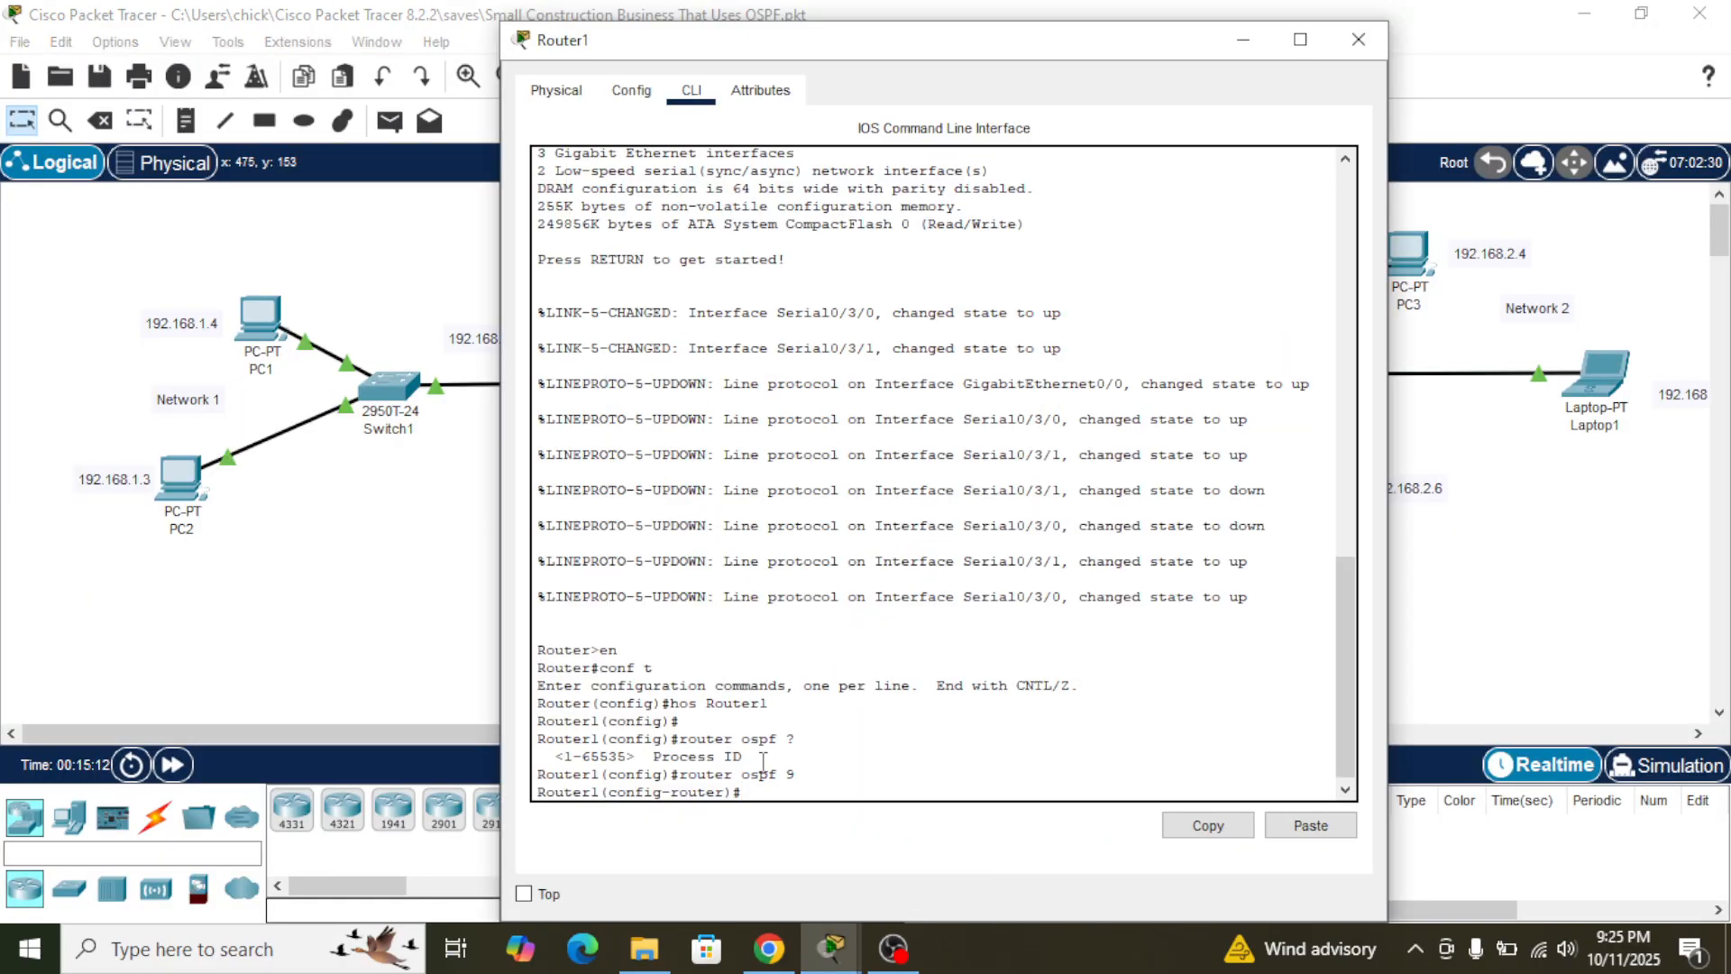
pyautogui.hotkey('alt', 'Tab')
pyautogui.hotkey('alt', 'Tab')
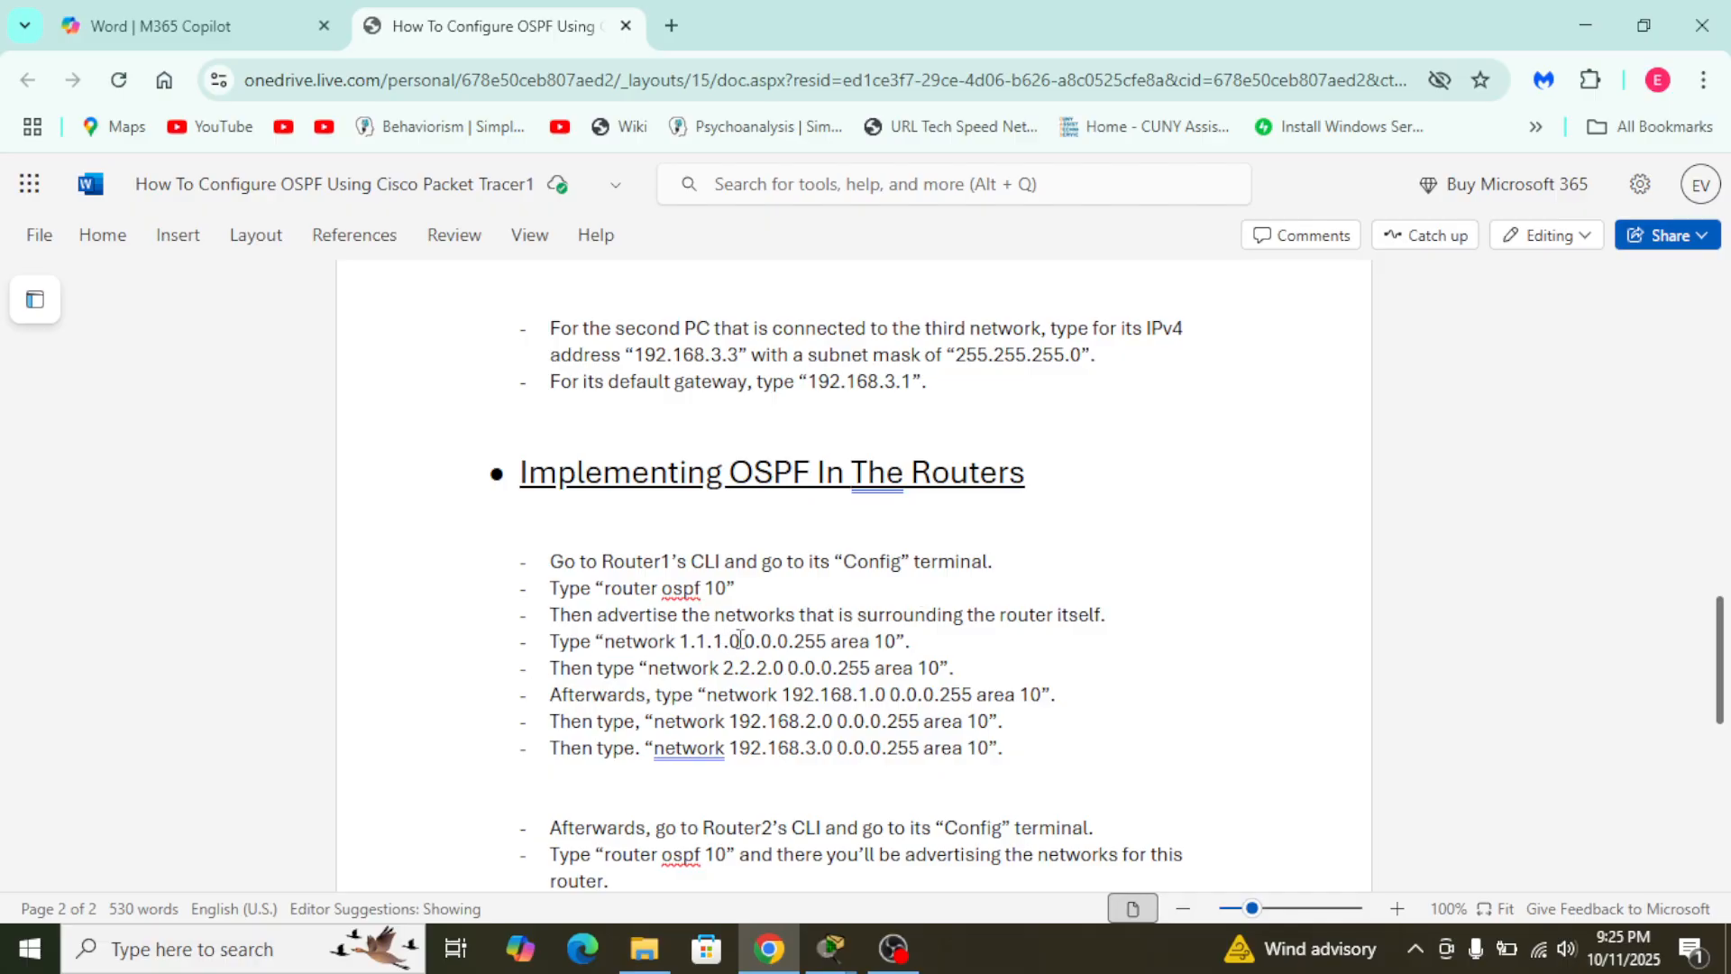
# - Return to Router1's command line in Packet Tracer and advertise network 1.1.1.0 with mask 255.0.0.0 in OSPF area 9
pyautogui.hotkey('alt', 'Tab')
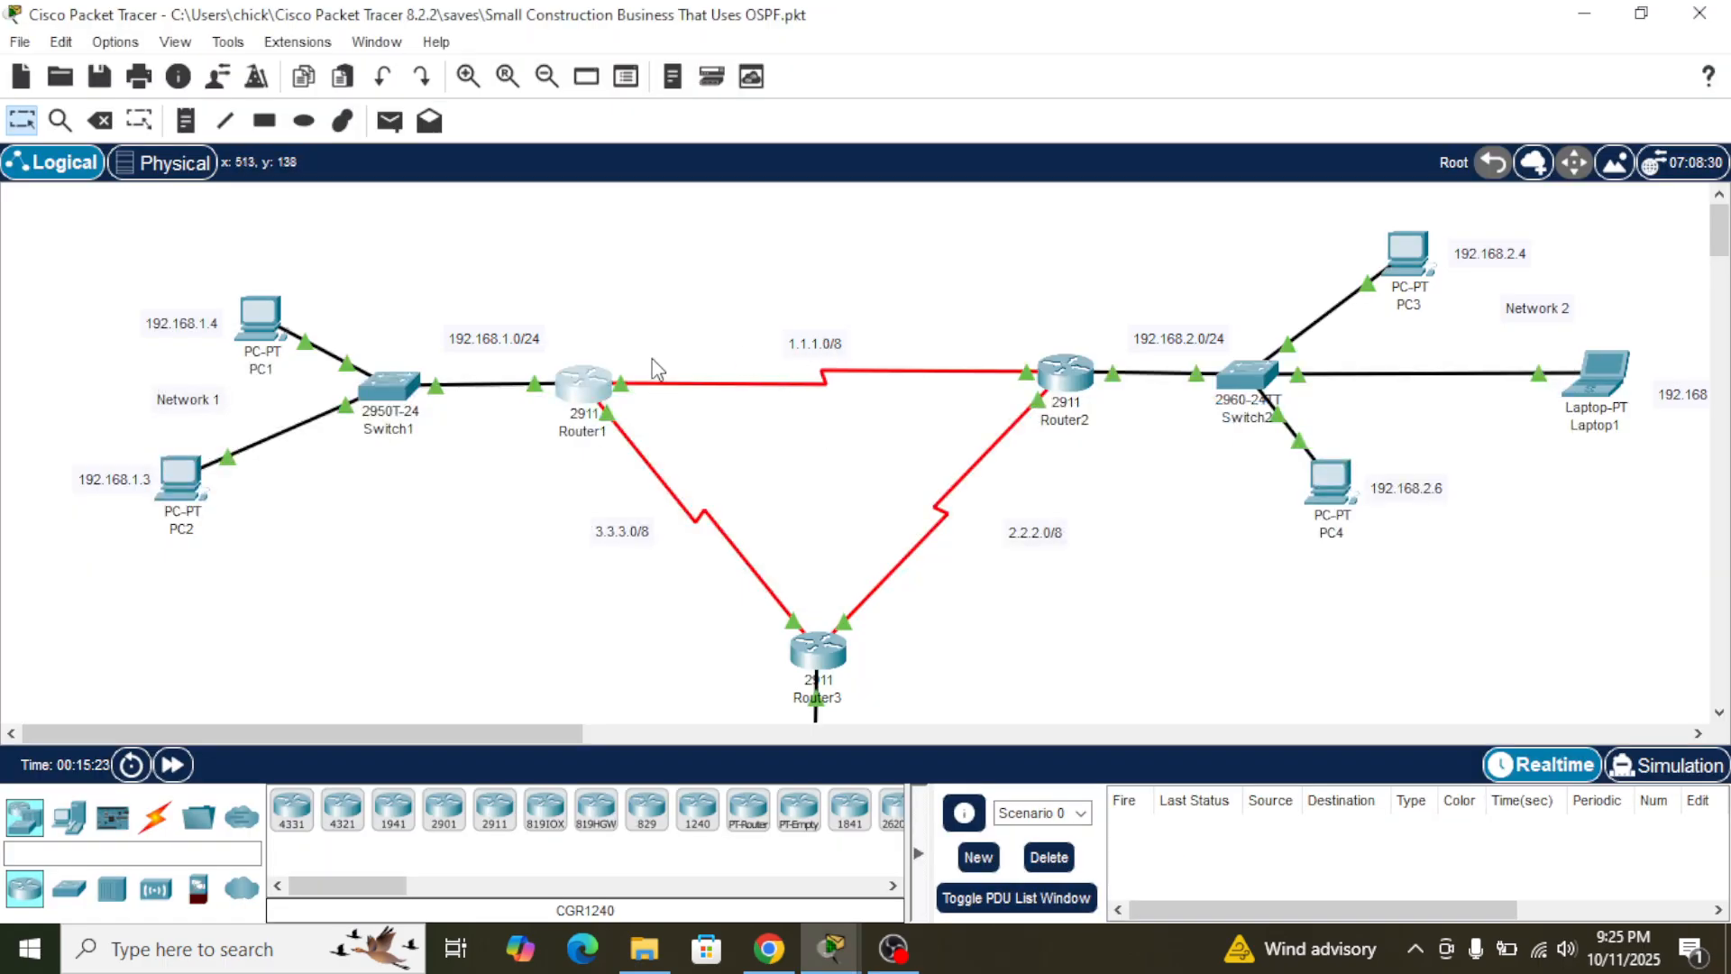
pyautogui.click(588, 383)
pyautogui.write('network 1.1.1')
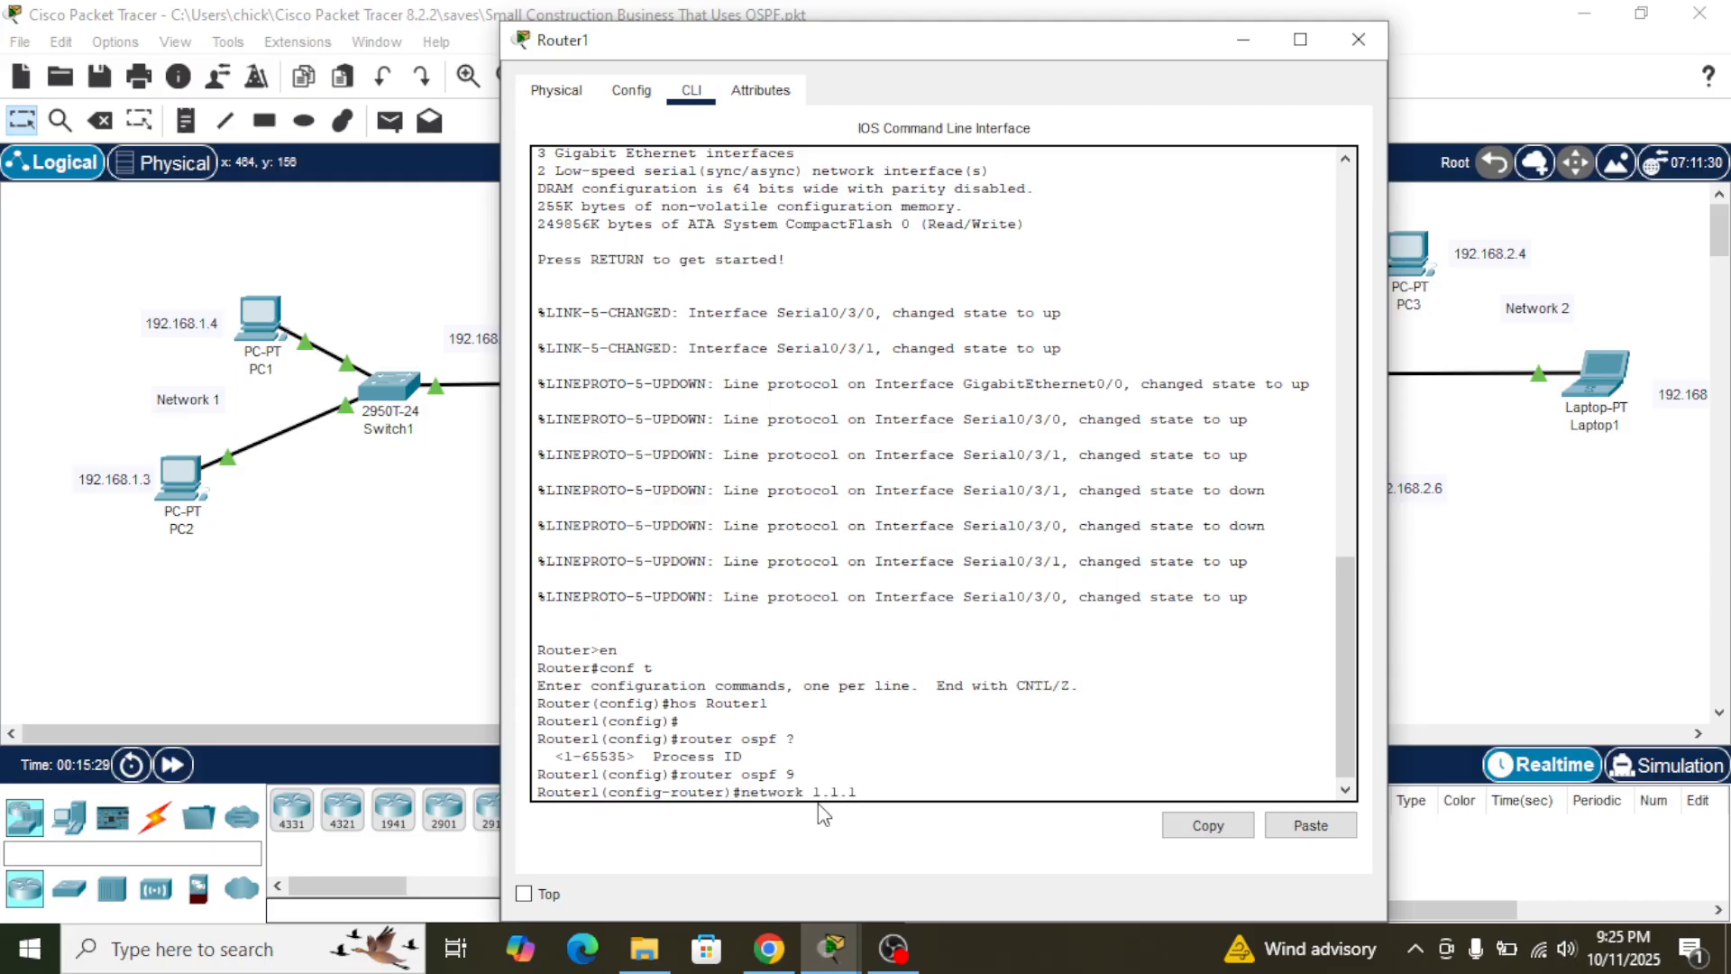
pyautogui.write('.0 255.')
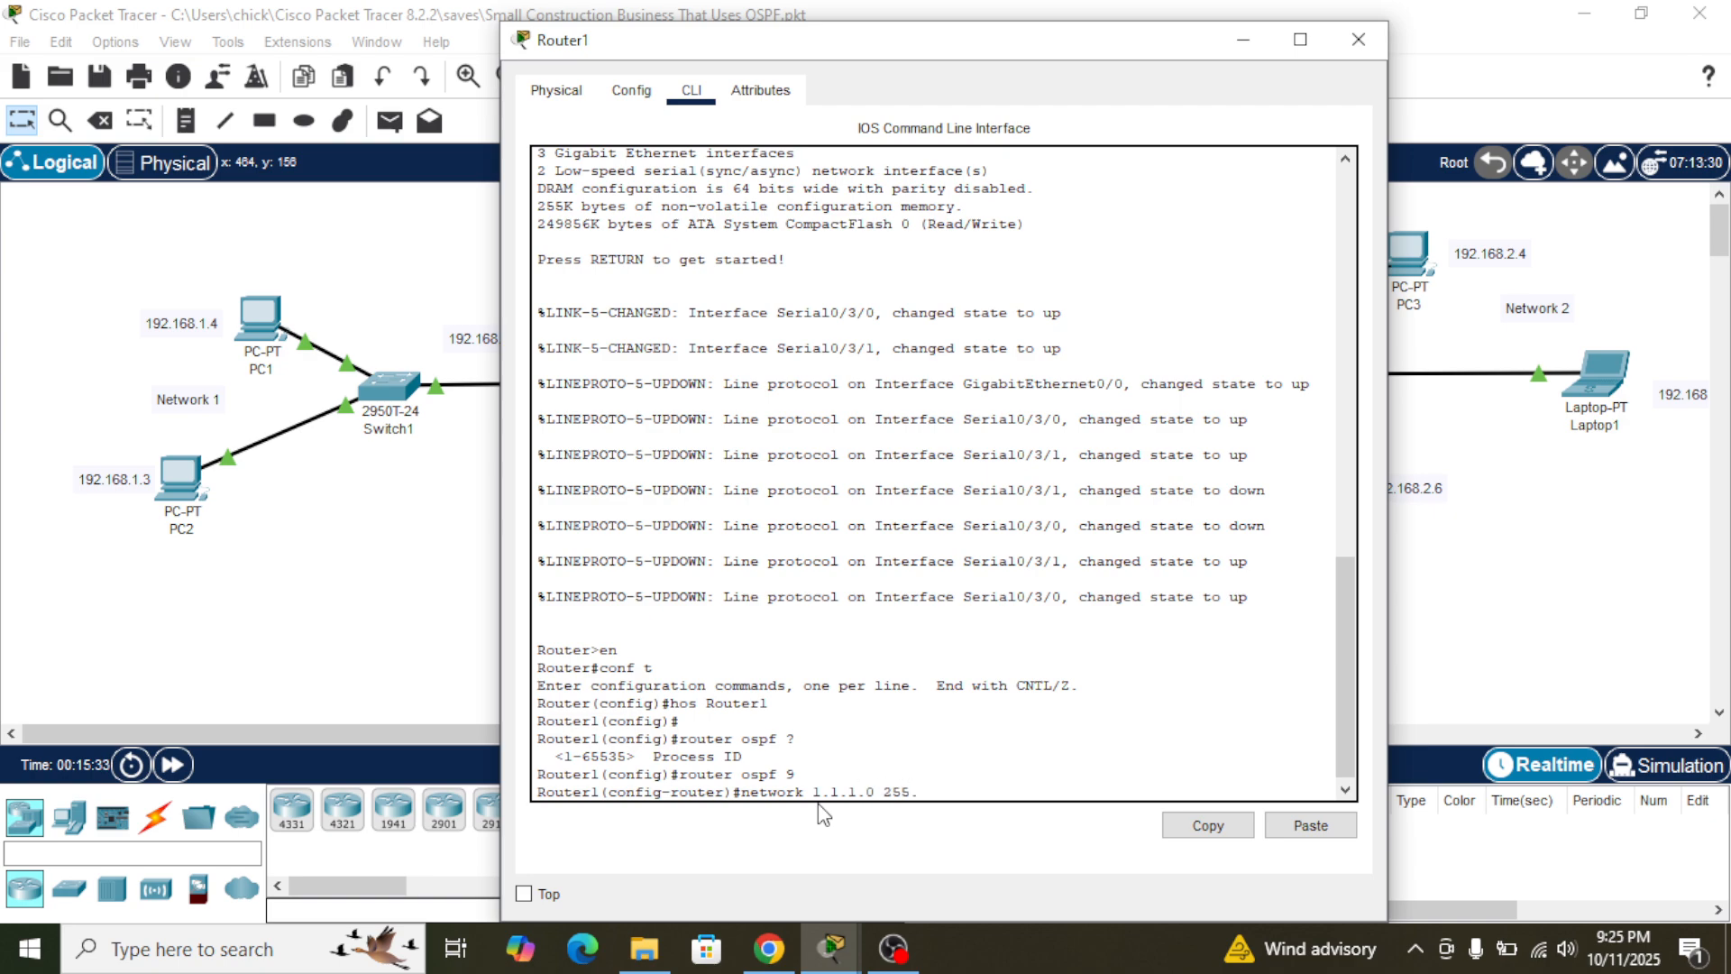
pyautogui.write('0.0.0')
pyautogui.moveTo(986, 50); pyautogui.dragTo(778, 467)
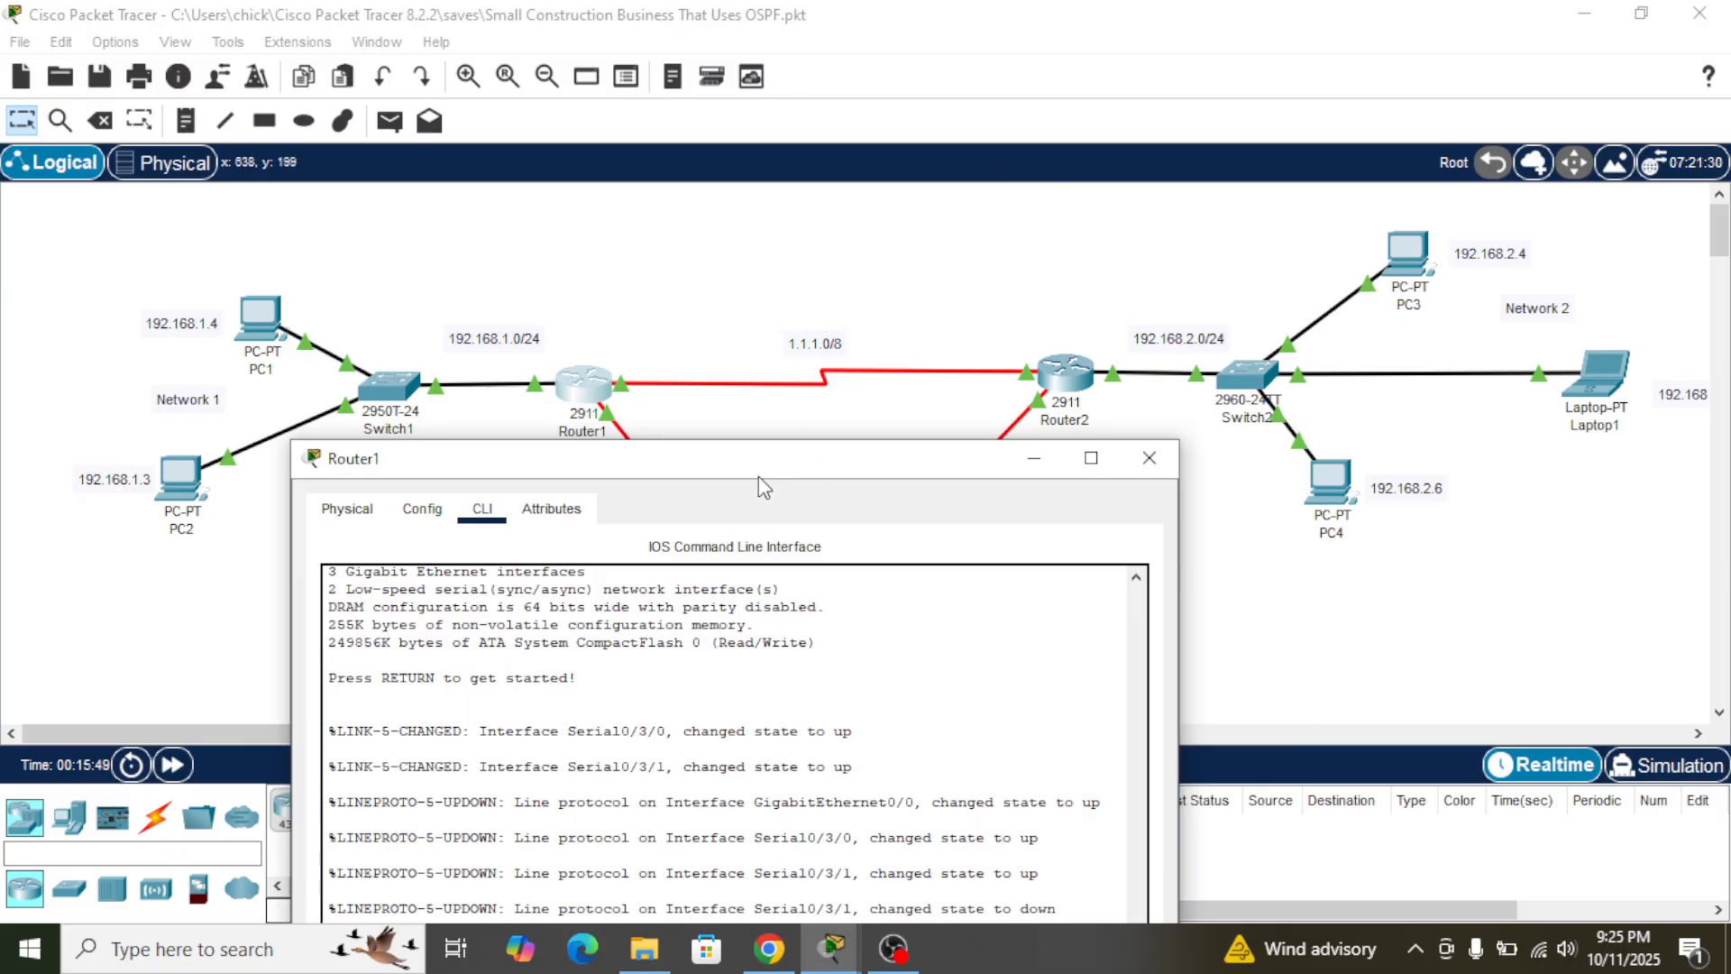
pyautogui.moveTo(760, 482); pyautogui.dragTo(907, 77)
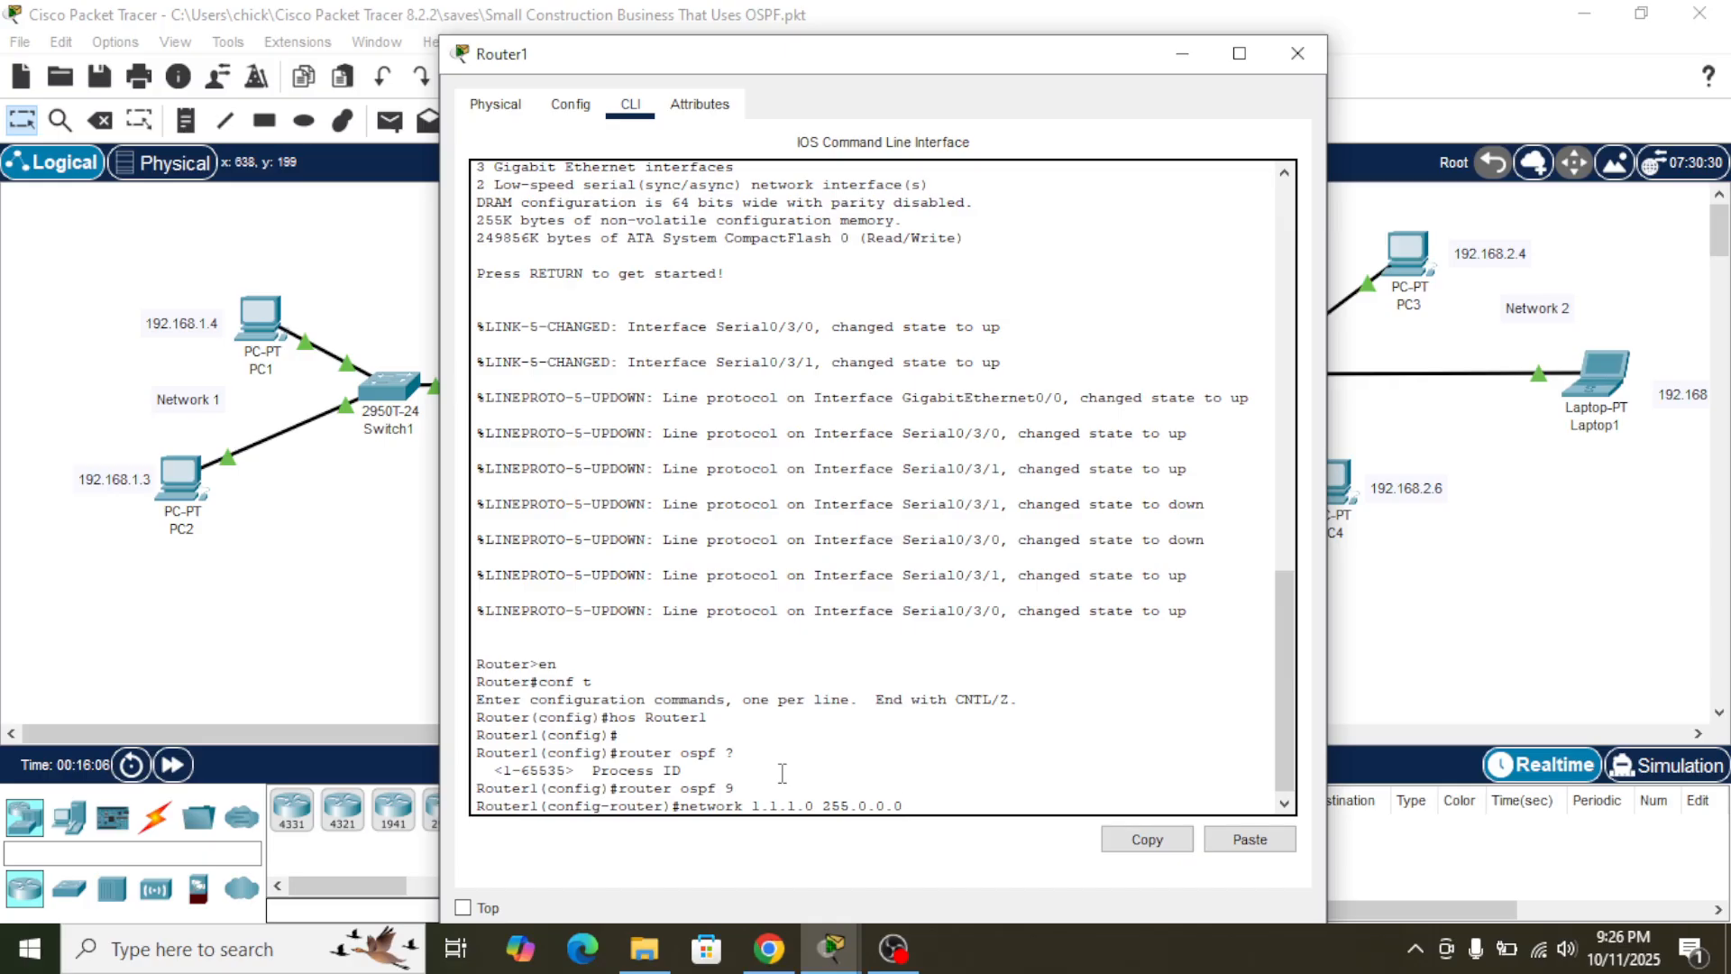
pyautogui.write('area')
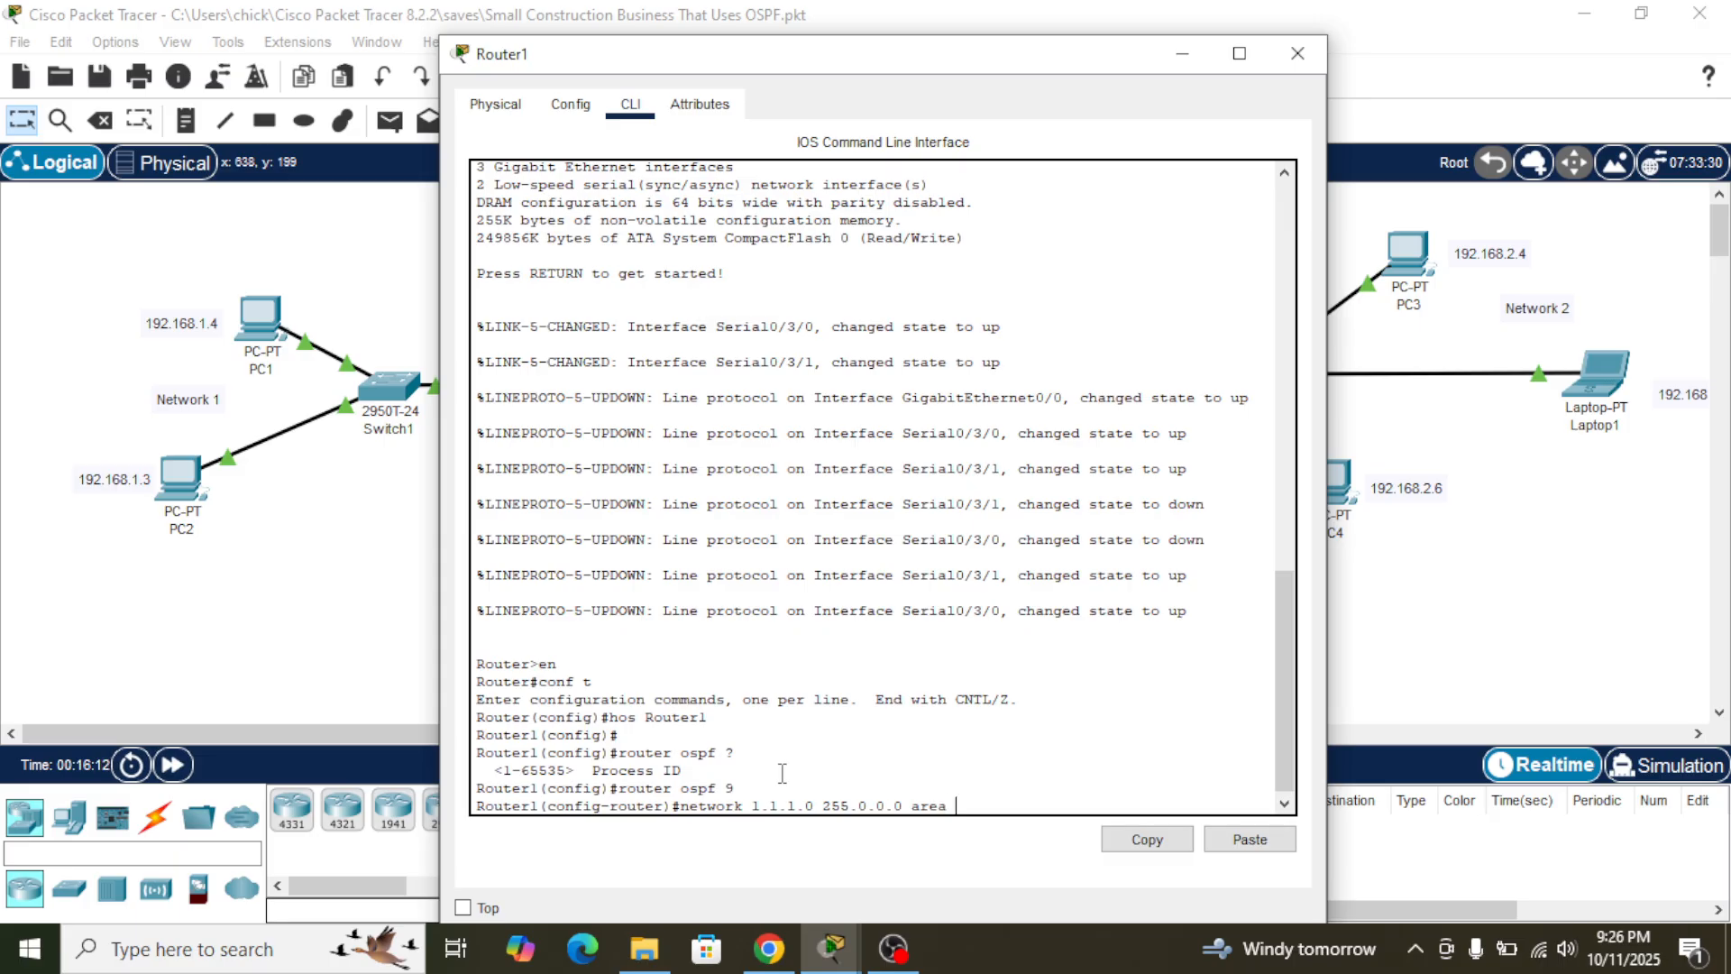
pyautogui.write('9')
pyautogui.press('Return')
# - Glance at the Word guide in Chrome, return to Router1's command line in Packet Tracer and set the OSPF router ID to 1.1.1.1
pyautogui.hotkey('alt', 'Tab')
pyautogui.hotkey('alt', 'Tab')
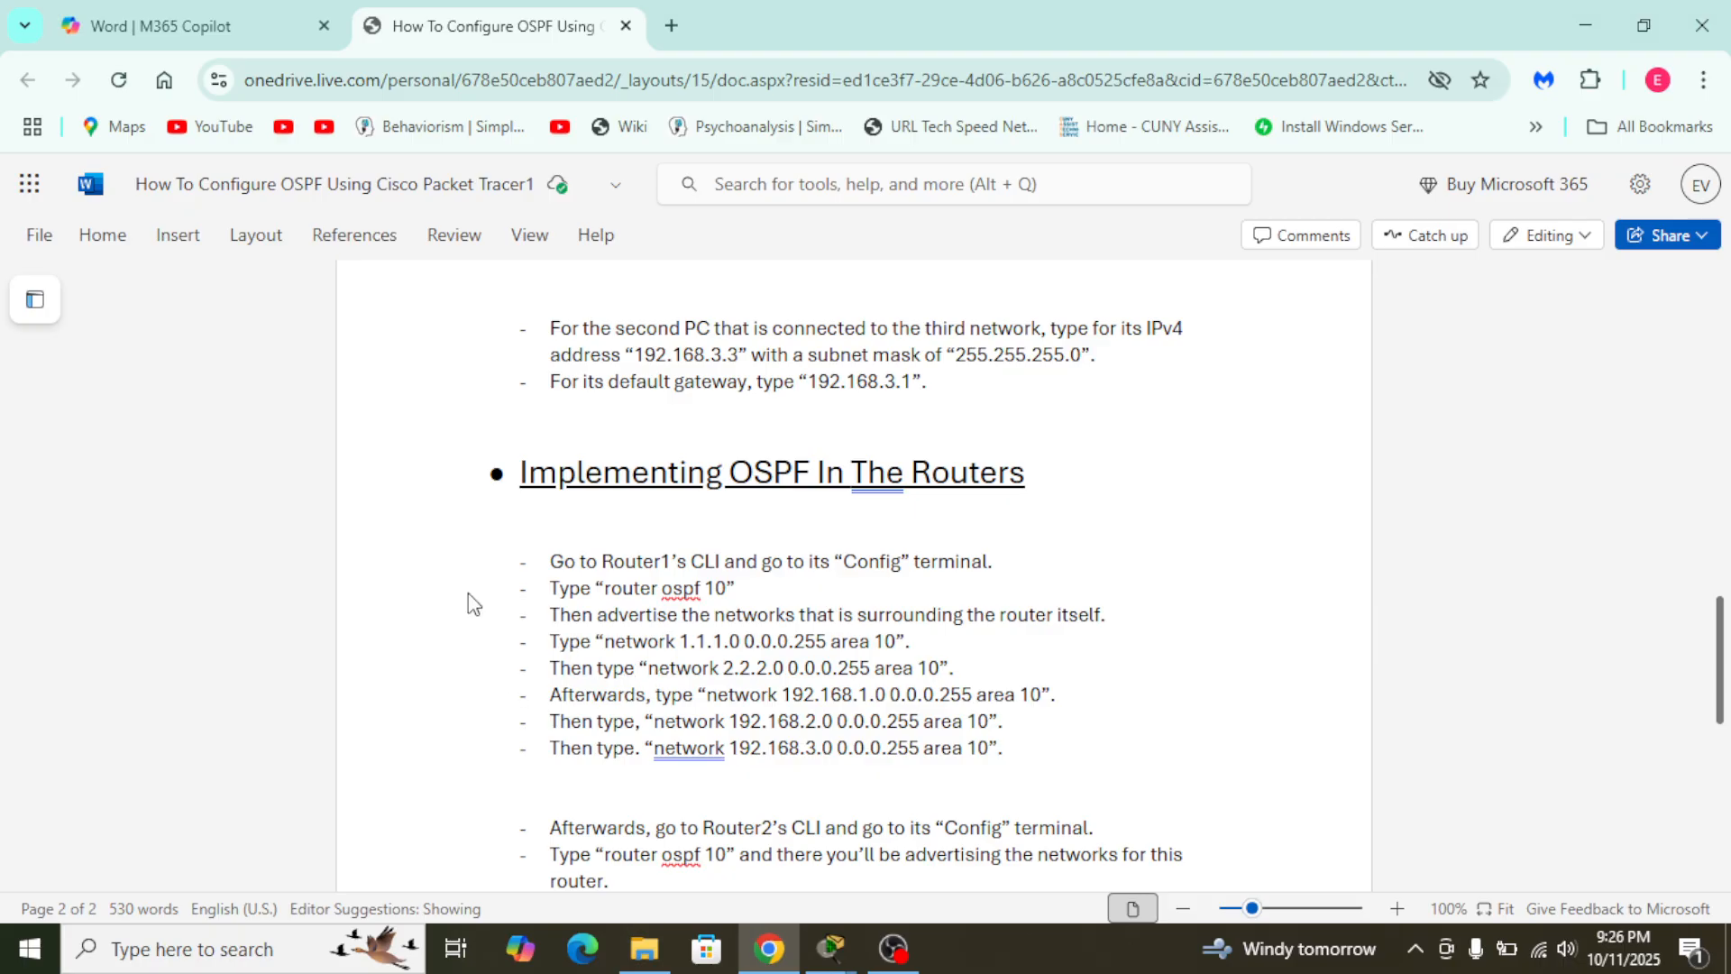
pyautogui.hotkey('alt', 'Tab')
pyautogui.hotkey('alt', 'Tab')
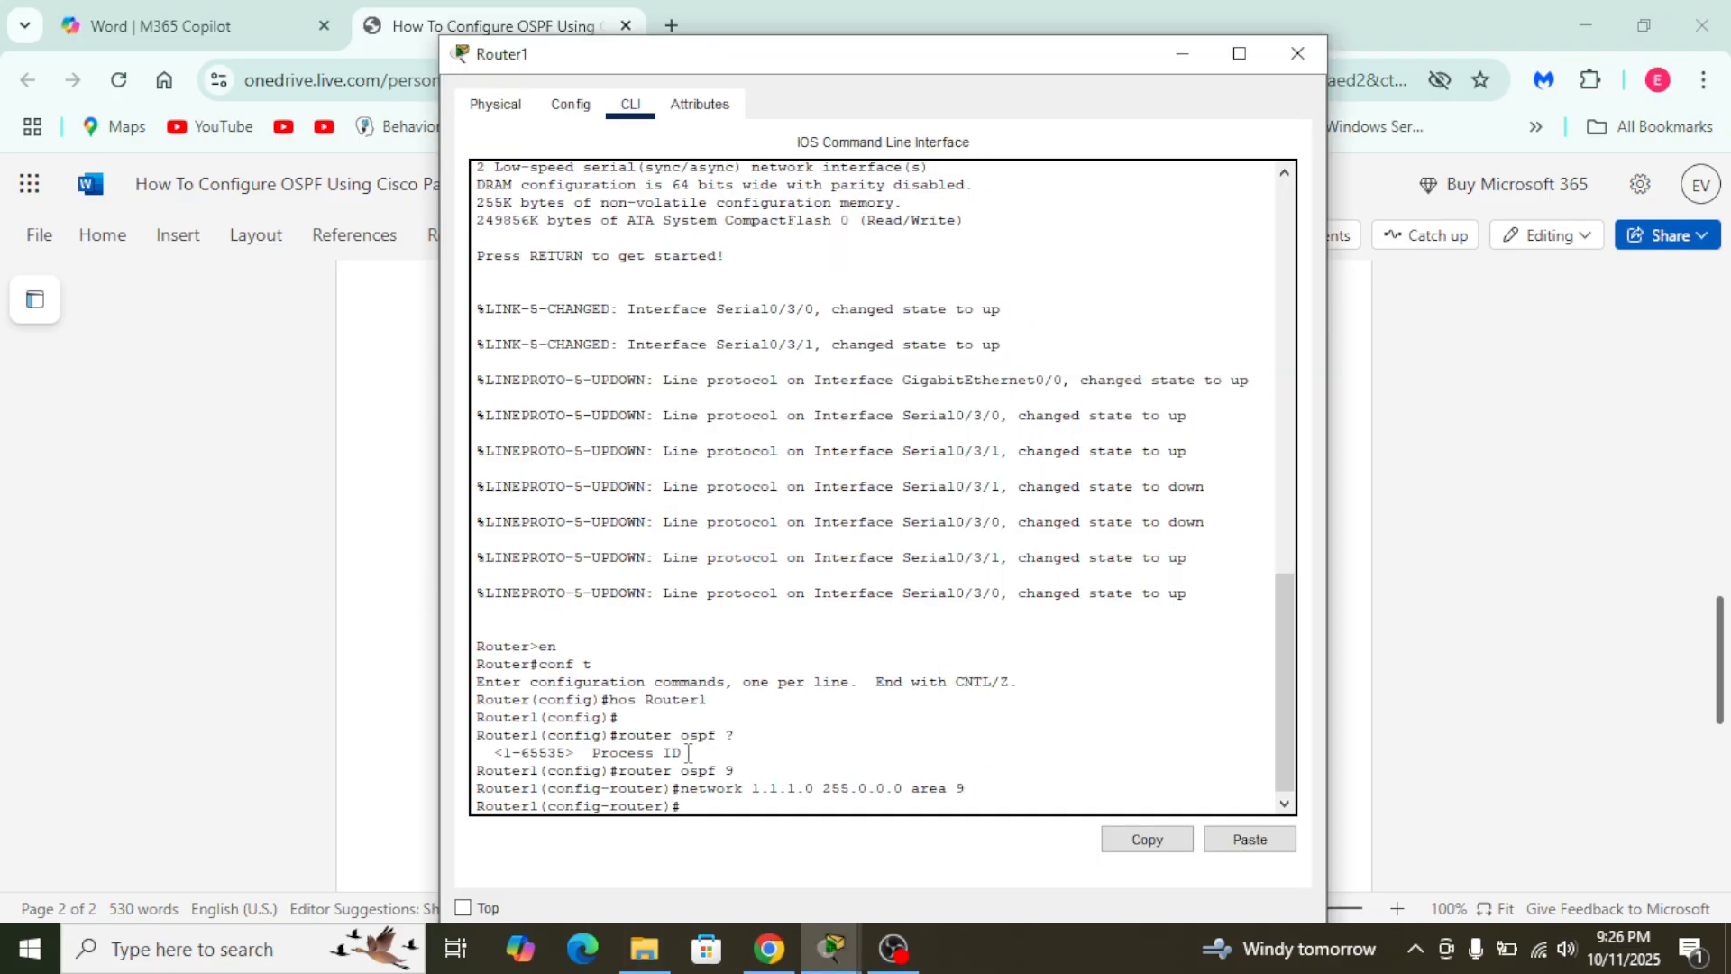
pyautogui.write('r')
pyautogui.write('outer-id 1.1.1.1')
pyautogui.press('Return')
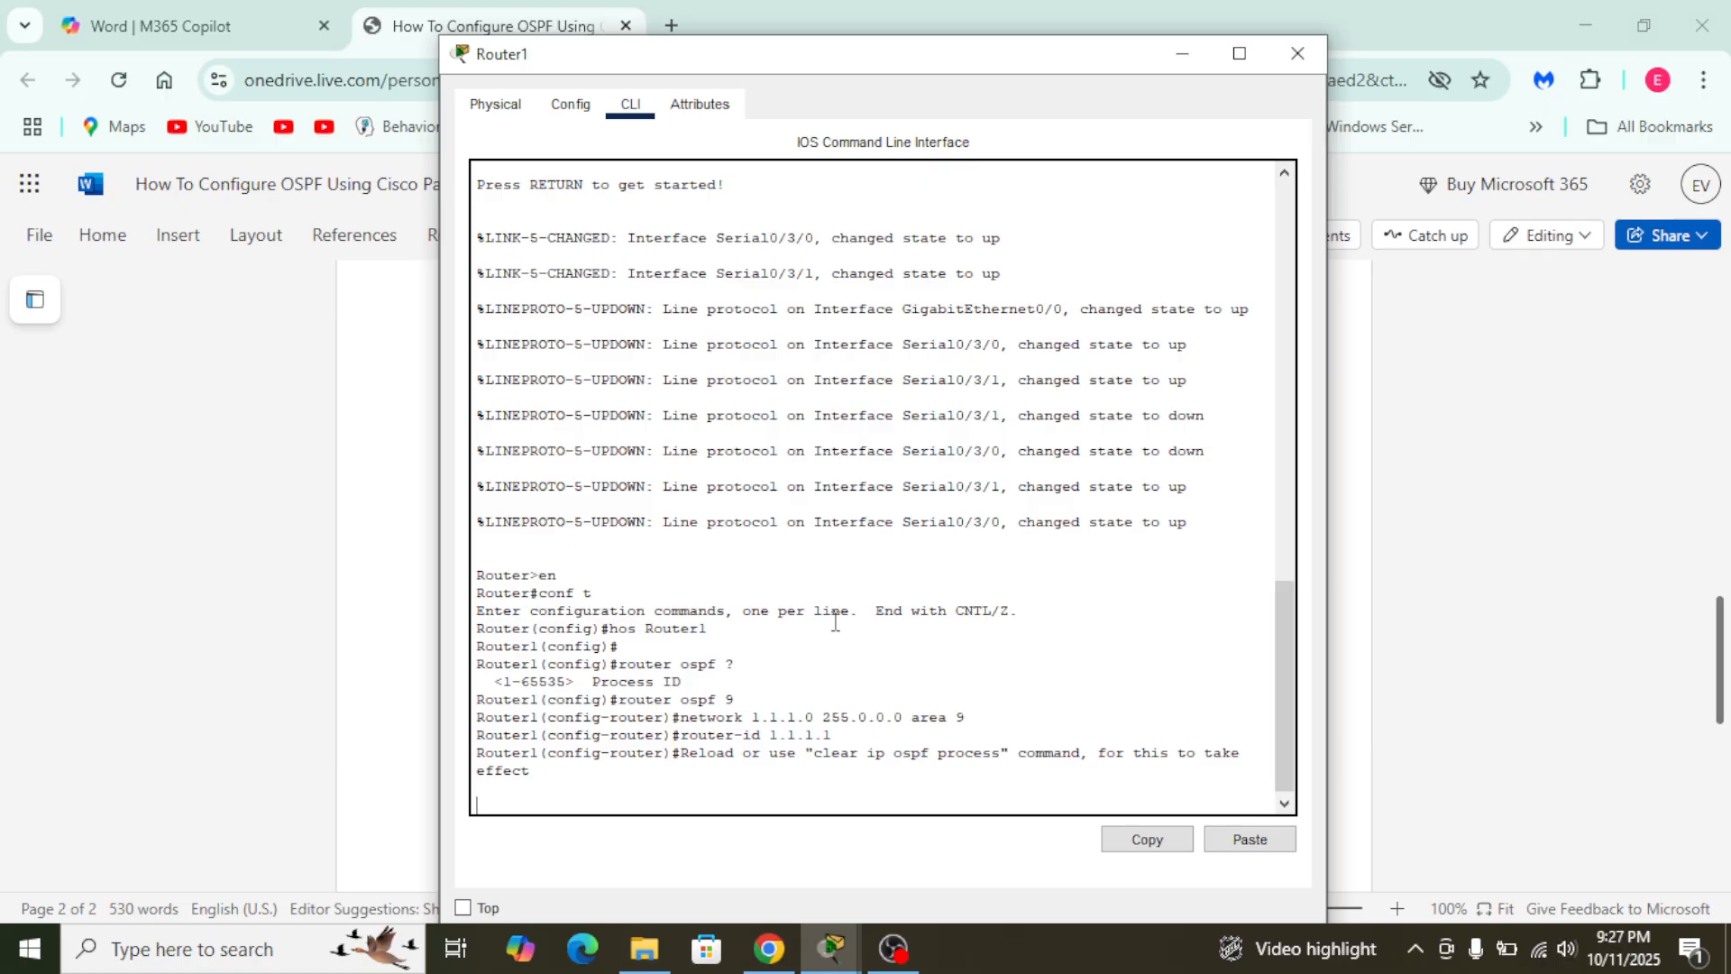
pyautogui.press('Return')
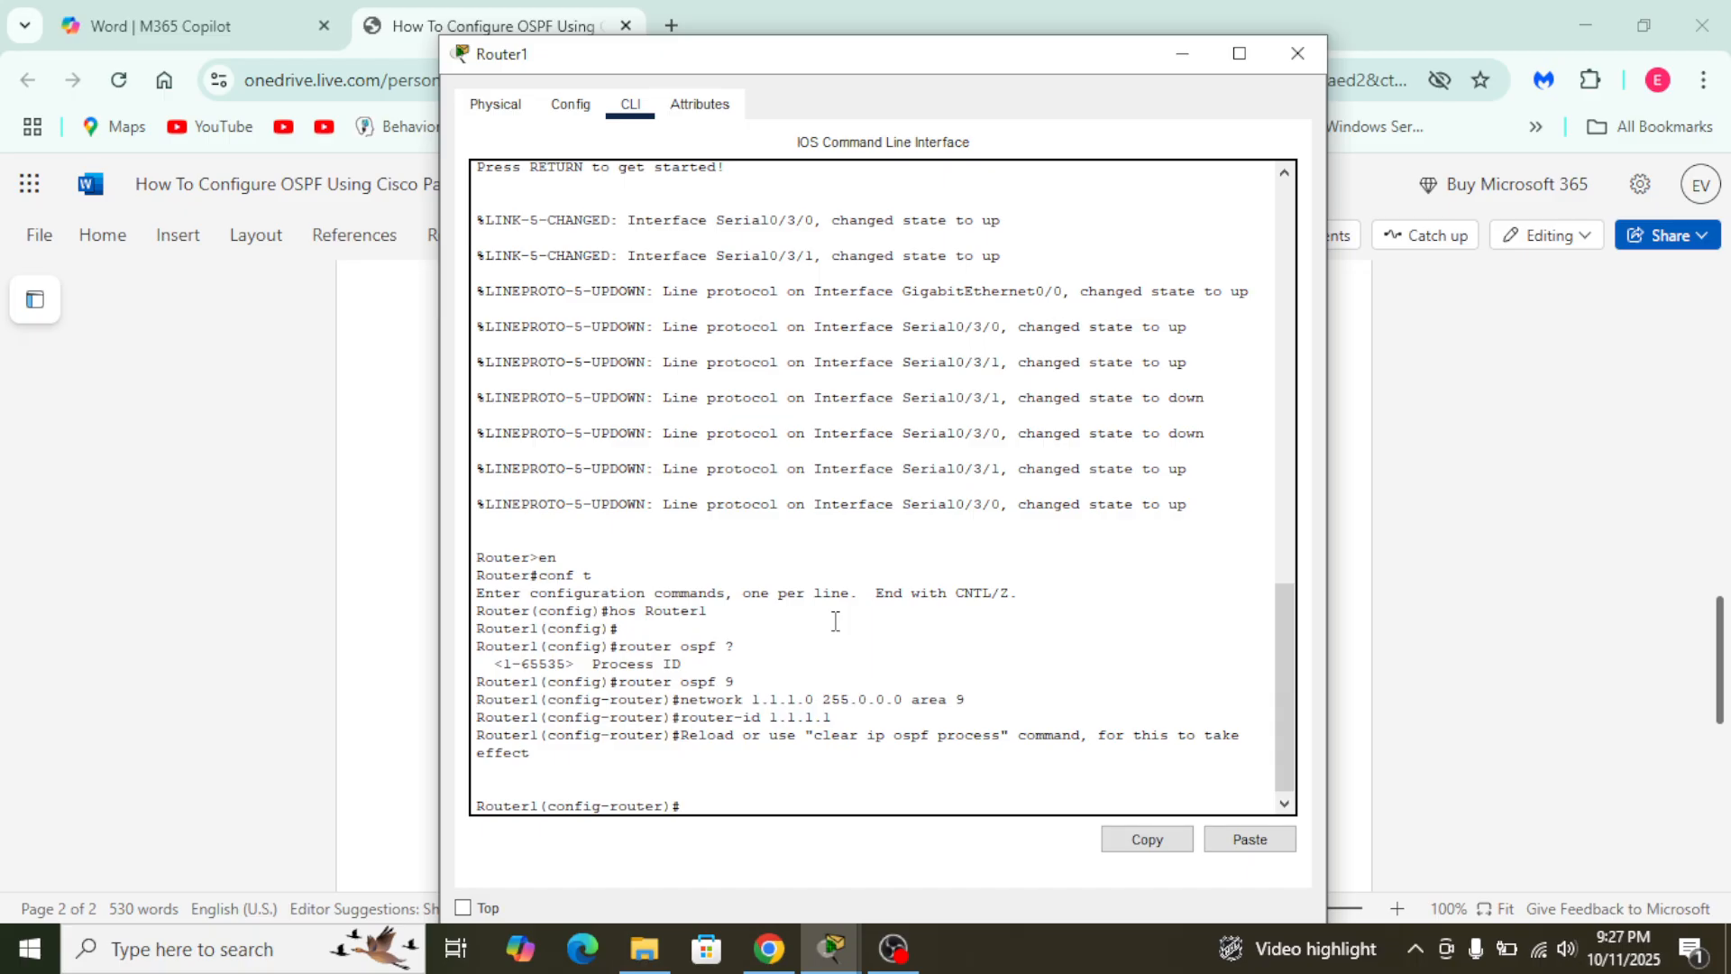
# - Compare the remaining Router1 network statements in the Word guide in Chrome with the configuration in Packet Tracer's Router1 command line
pyautogui.hotkey('alt', 'Tab')
pyautogui.hotkey('alt', 'shift', 'Tab')
pyautogui.hotkey('alt', 'shift', 'Tab')
pyautogui.hotkey('alt', 'shift', 'Tab')
pyautogui.hotkey('alt', 'shift', 'Tab')
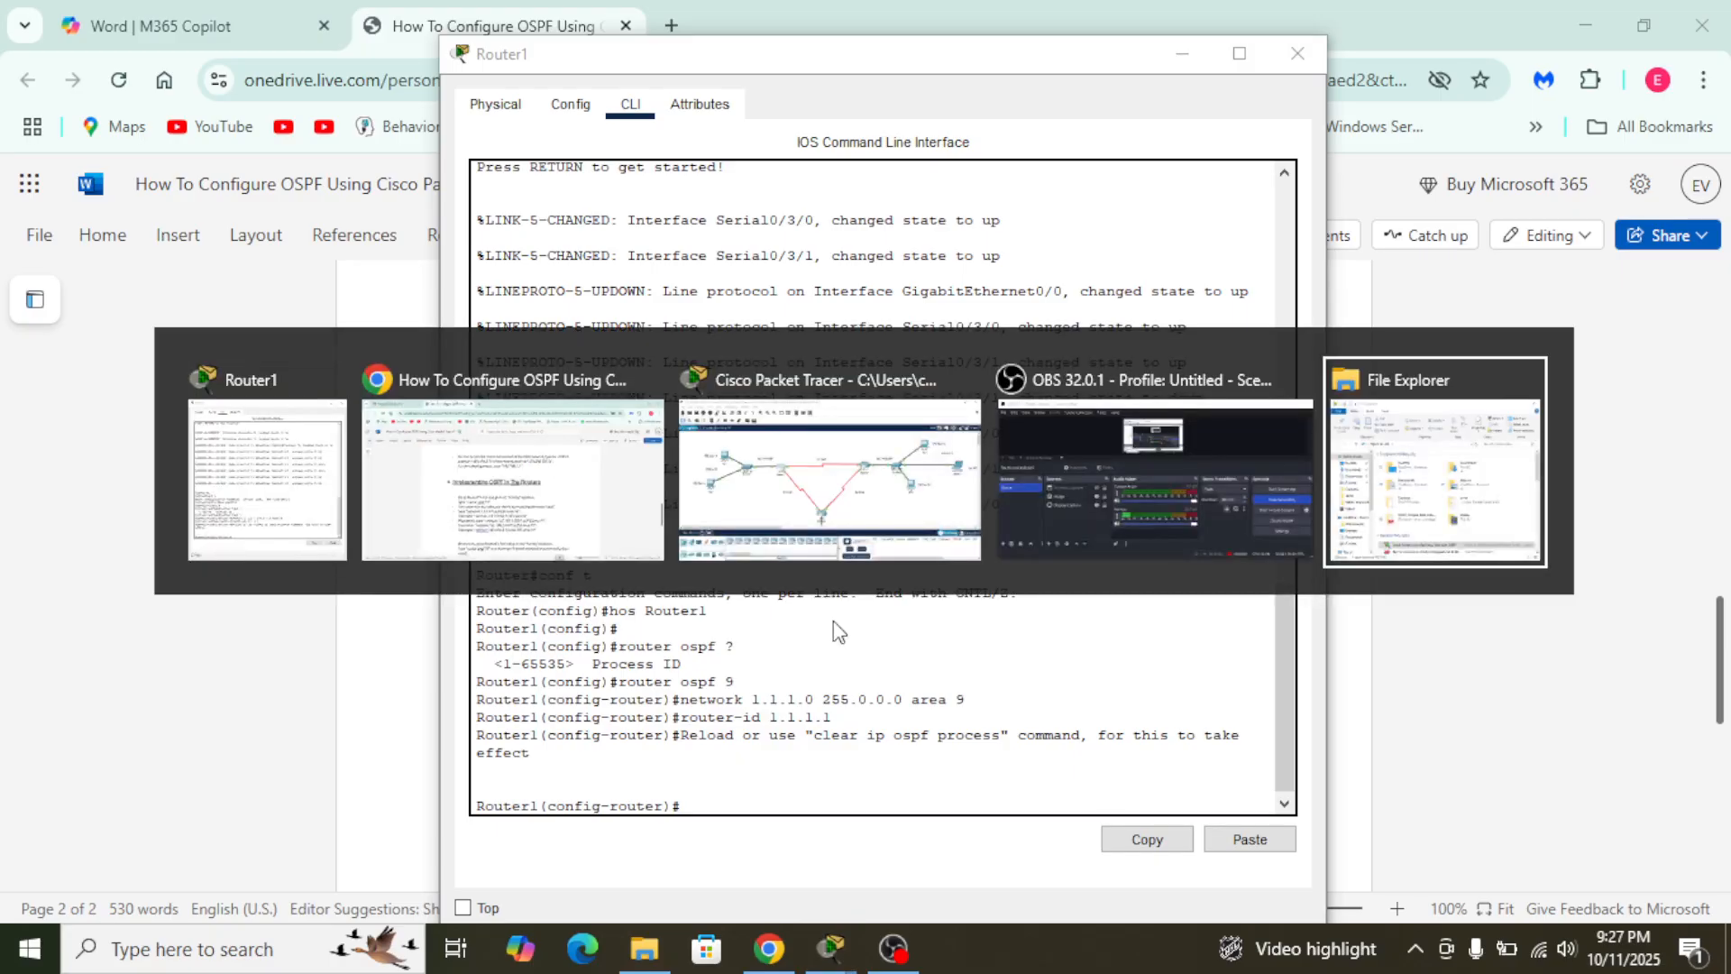
pyautogui.hotkey('alt', 'shift', 'Tab')
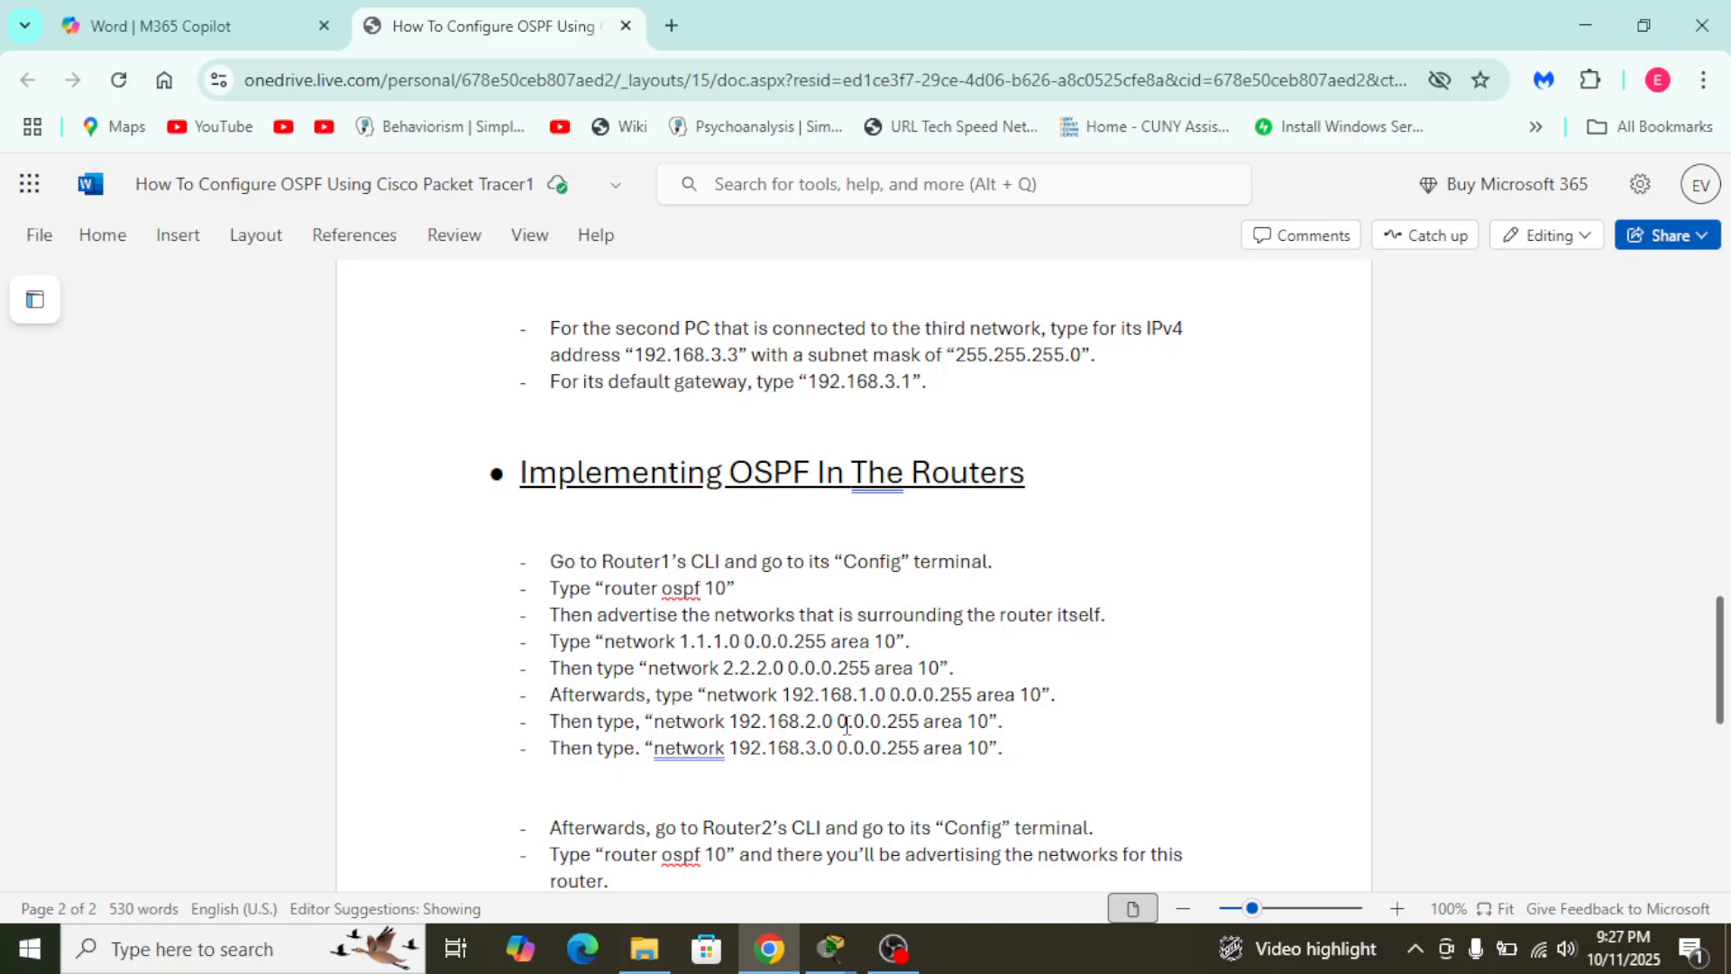
pyautogui.hotkey('alt', 'Tab')
pyautogui.hotkey('alt', 'Tab')
pyautogui.hotkey('alt', 'Tab')
pyautogui.hotkey('alt', 'shift', 'Tab')
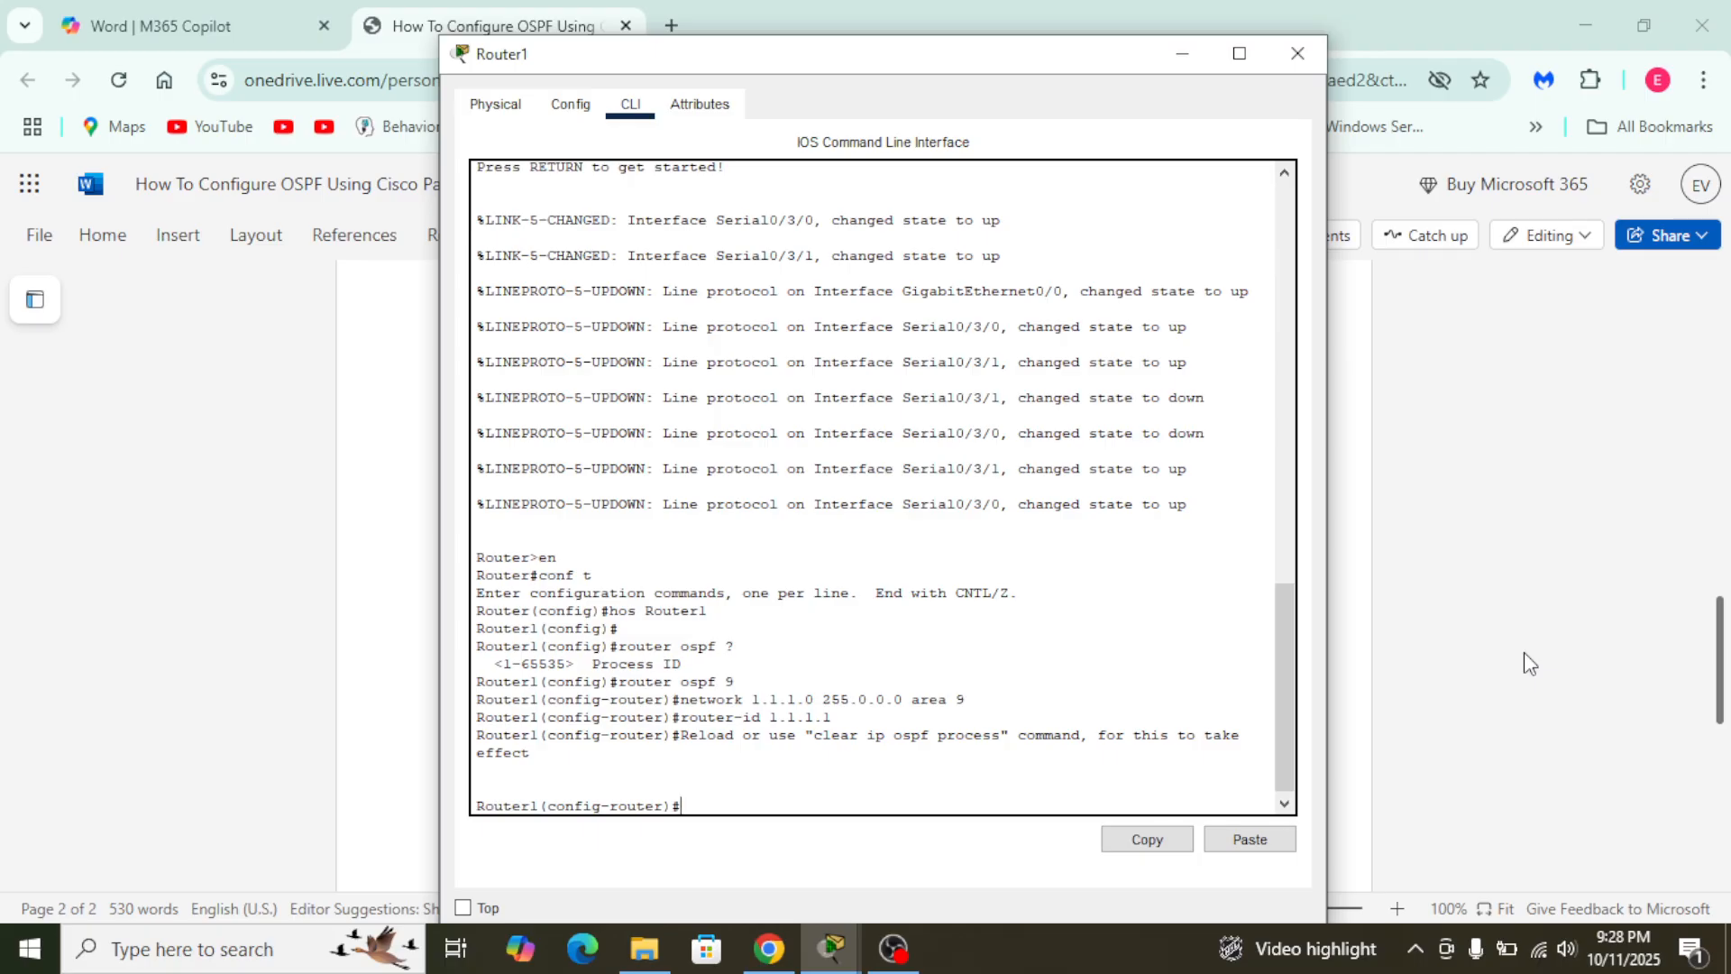
pyautogui.click(1504, 561)
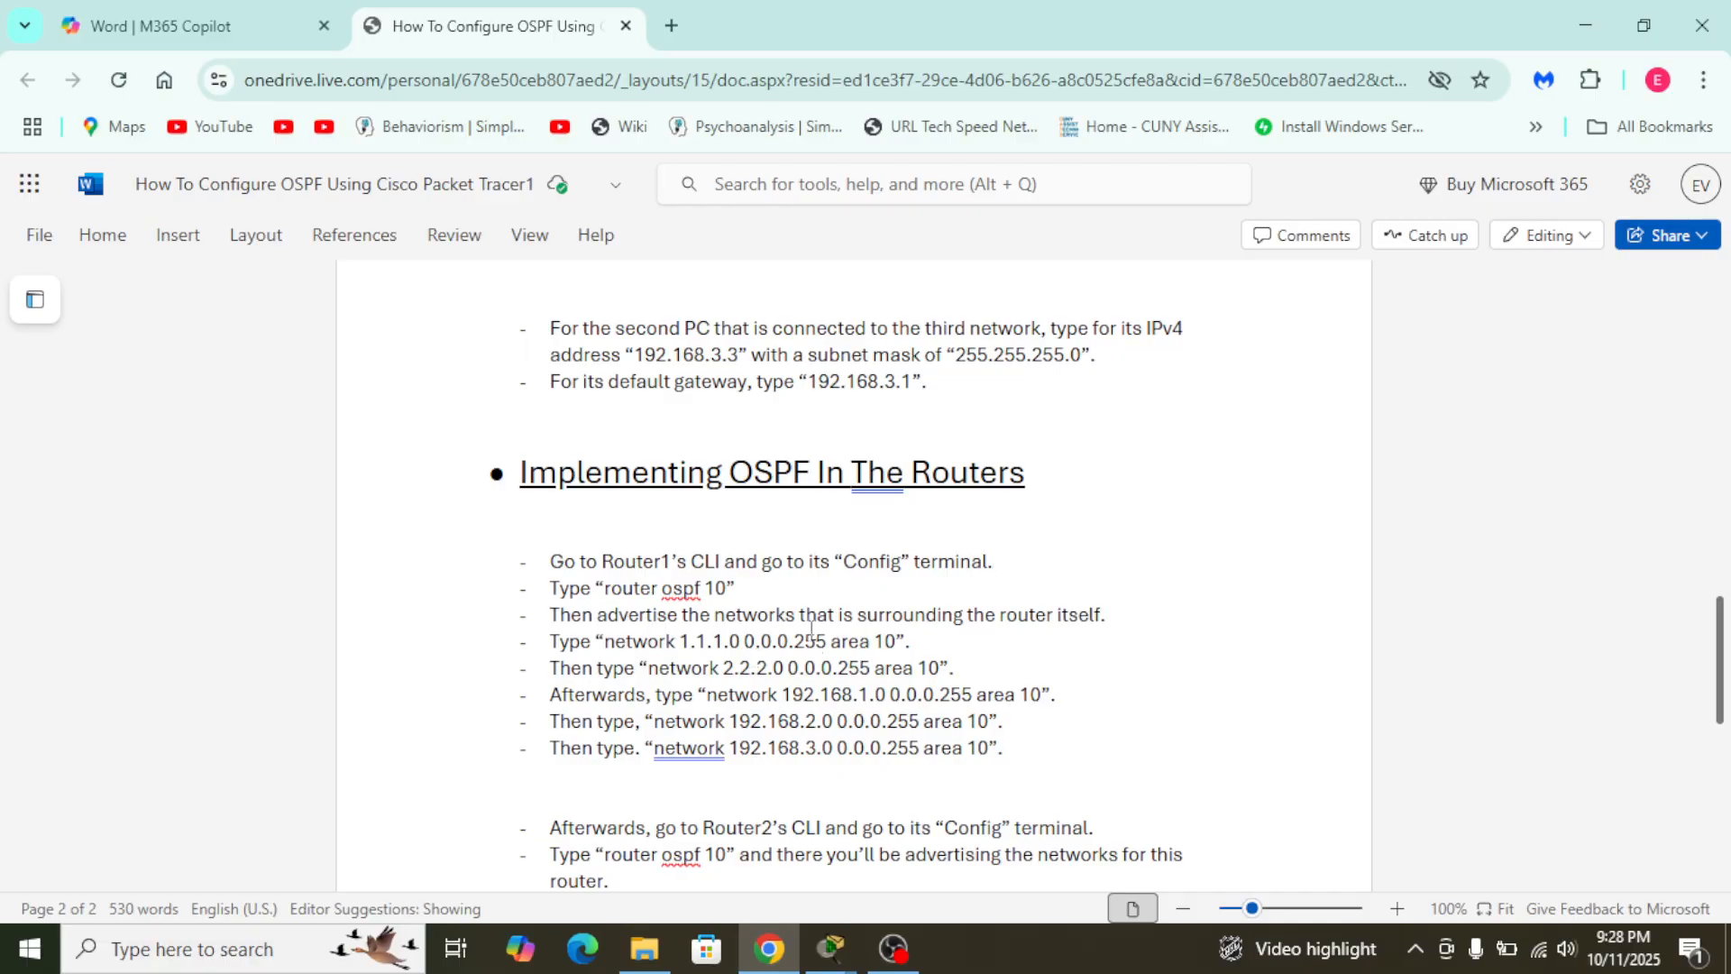
pyautogui.hotkey('alt', 'Tab')
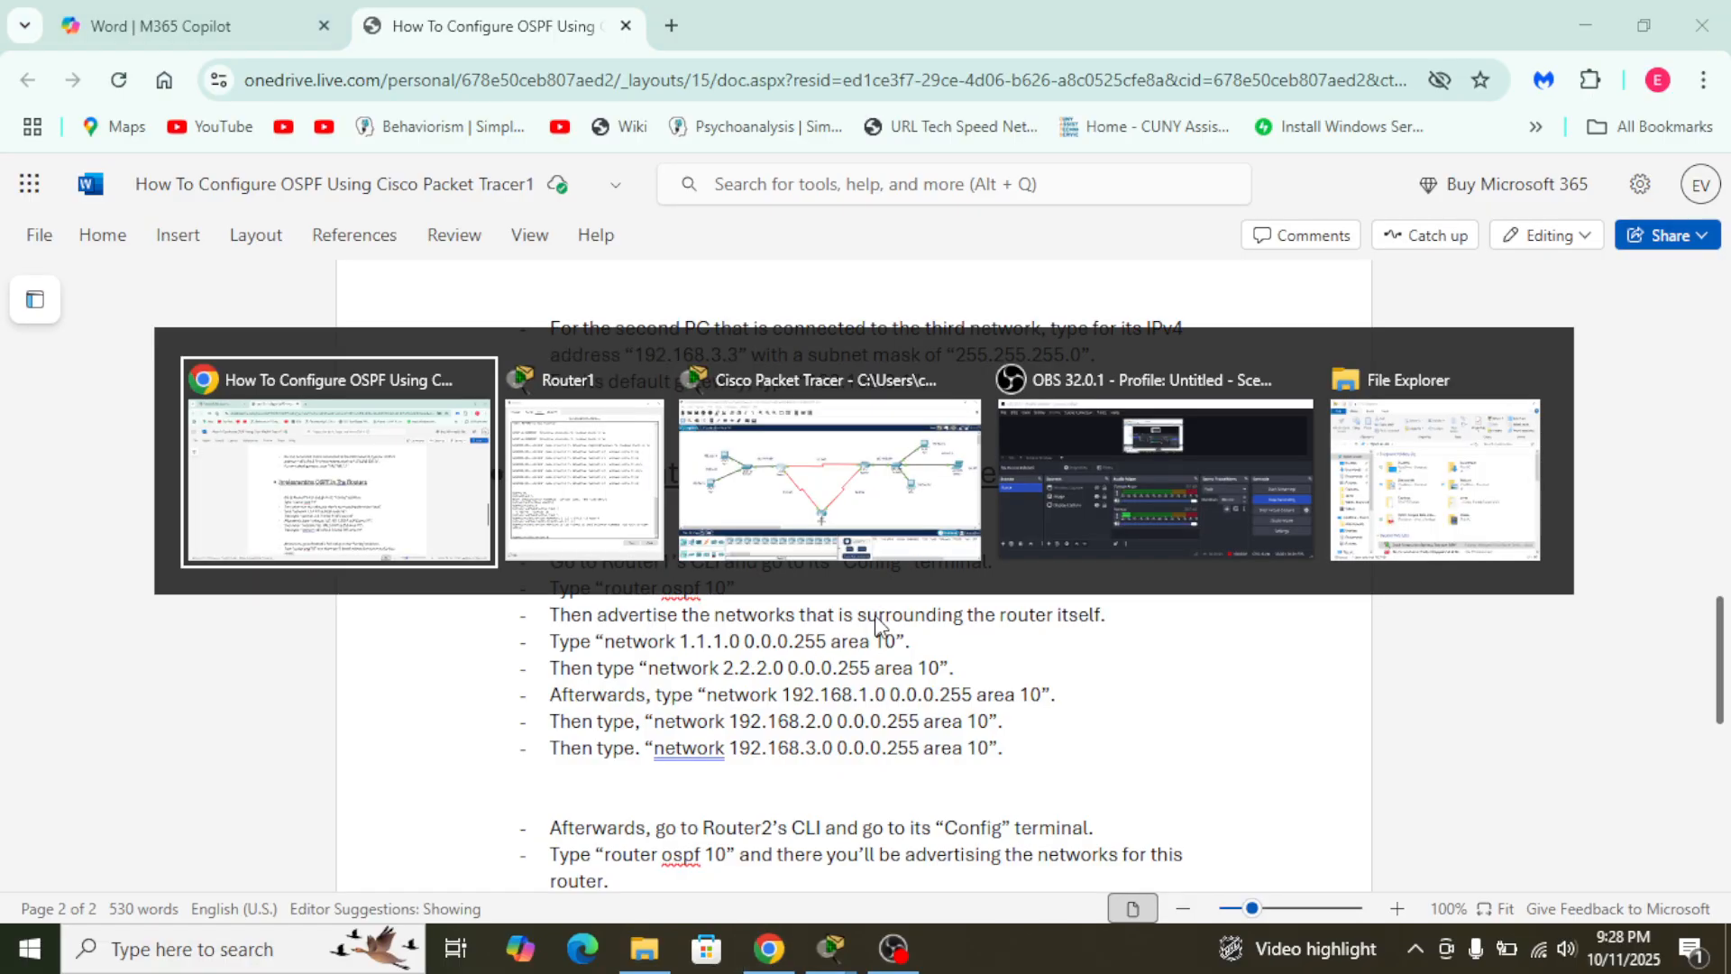
pyautogui.hotkey('alt', 'Tab')
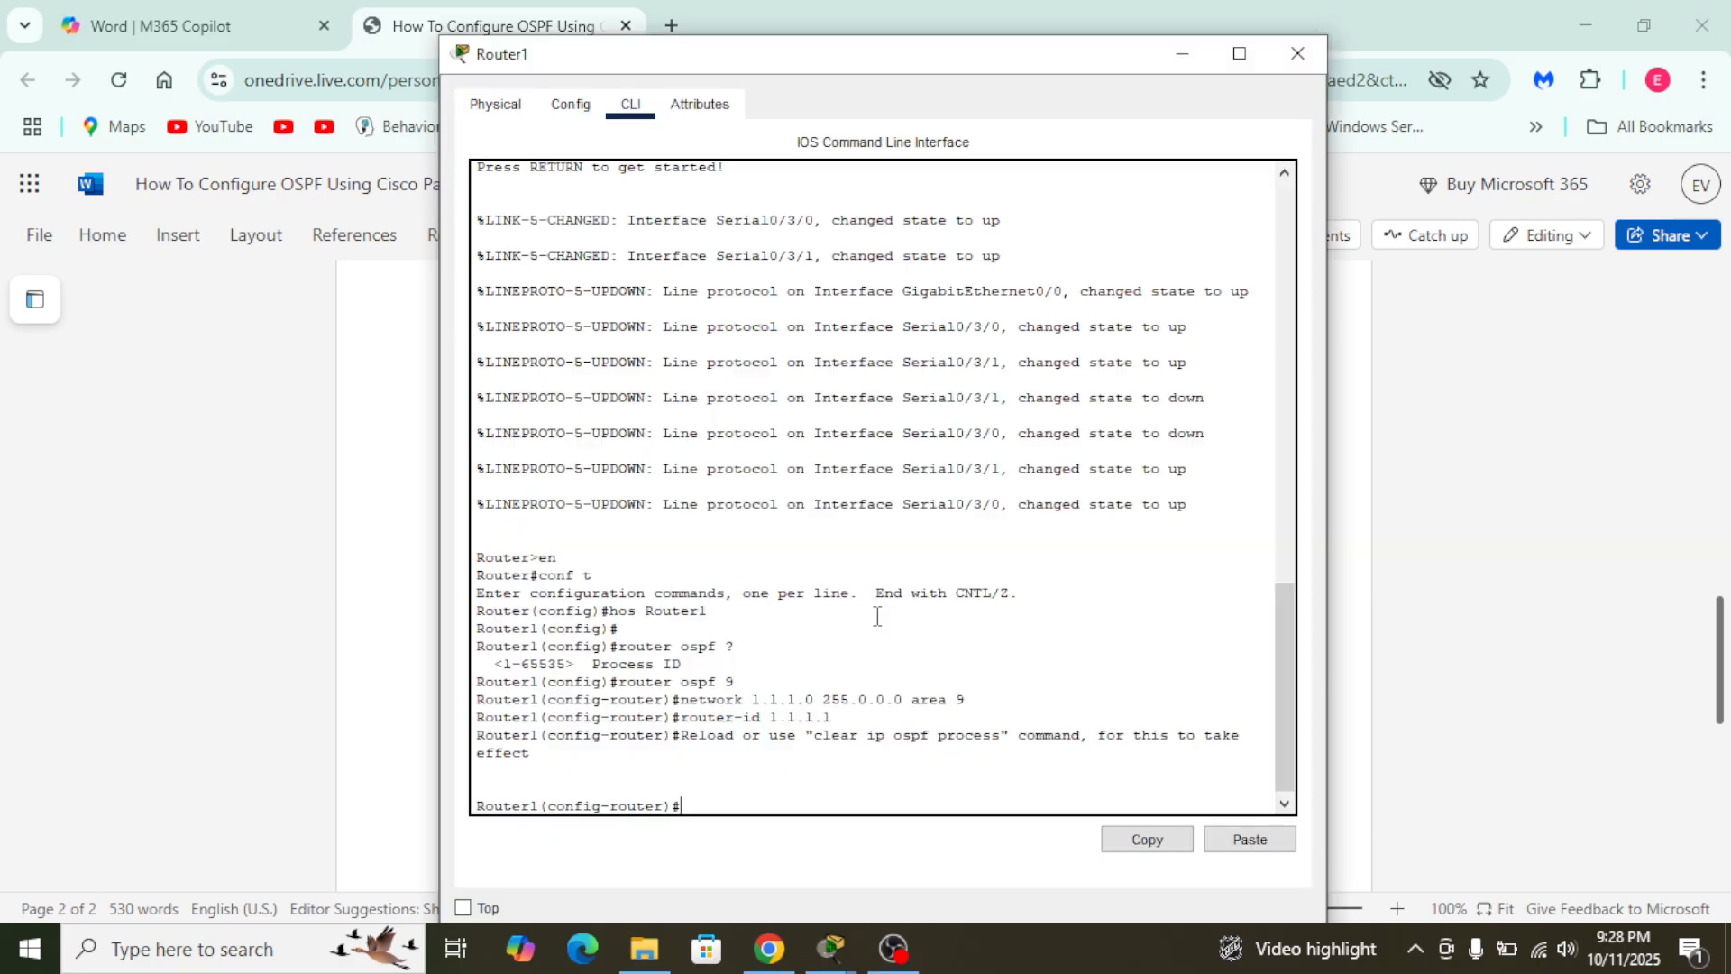
pyautogui.hotkey('alt', 'Tab')
pyautogui.hotkey('alt', 'Tab')
pyautogui.hotkey('alt', 'shift', 'Tab')
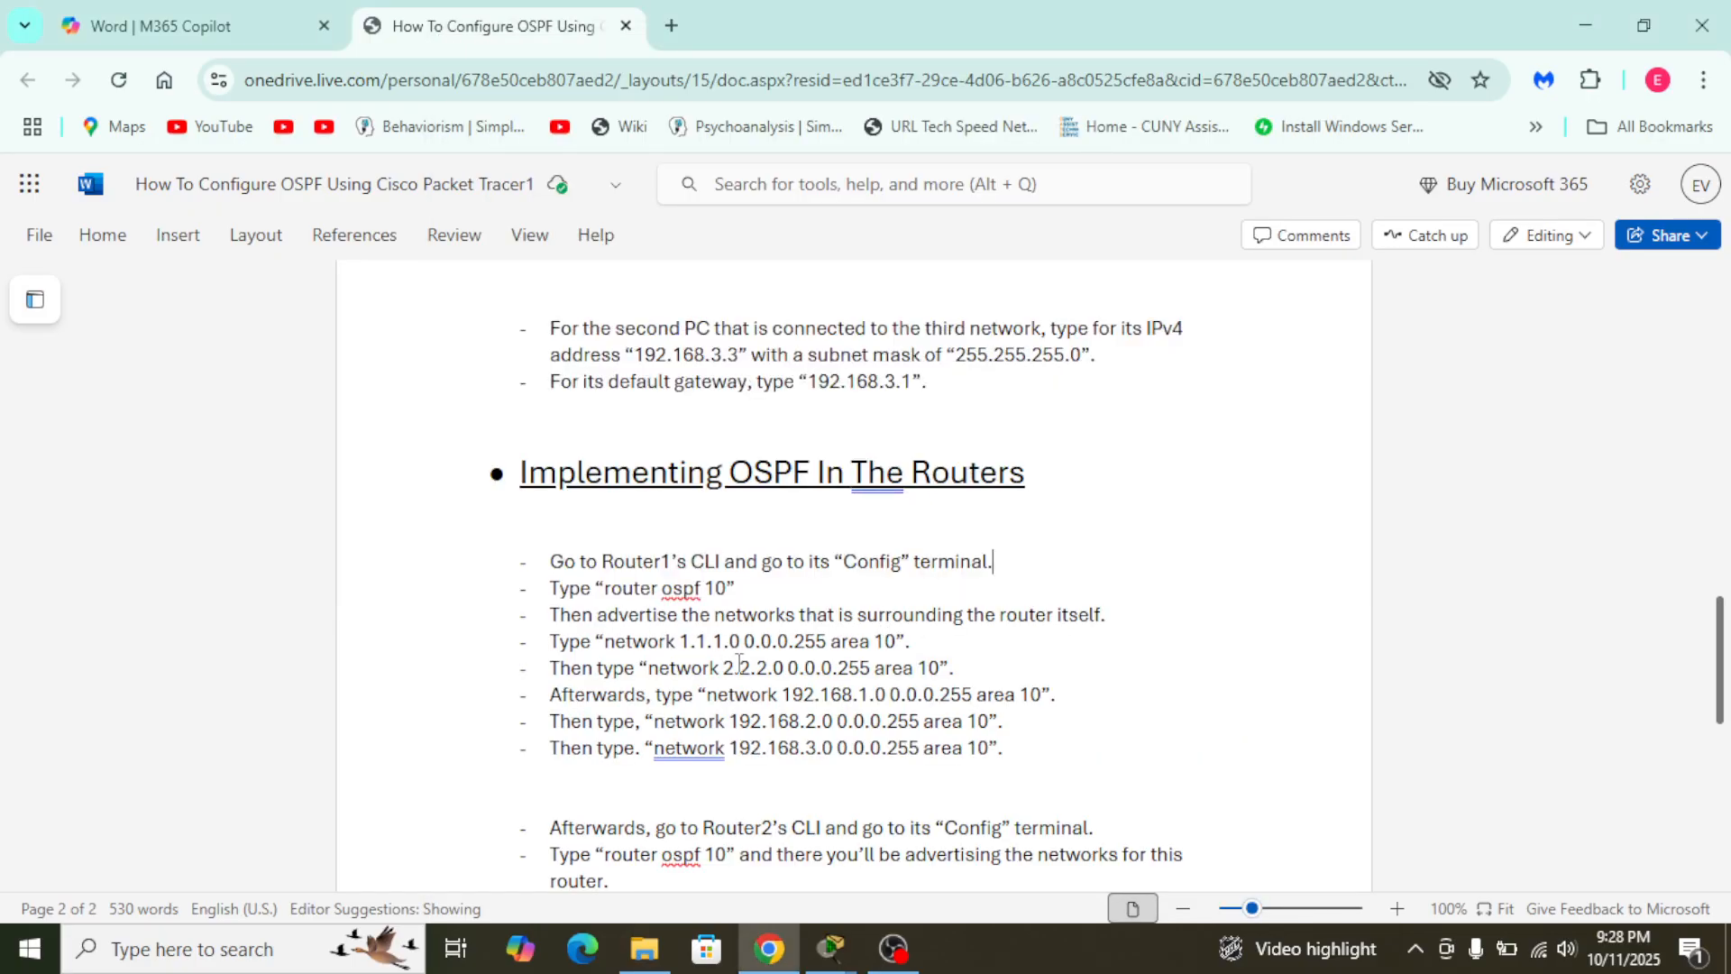
# - Return to Router1 in Packet Tracer, check the link addresses in the topology and advertise network 2.2.2.0 255.0.0.0 in area 9
pyautogui.hotkey('alt', 'Tab')
pyautogui.hotkey('alt', 'Tab')
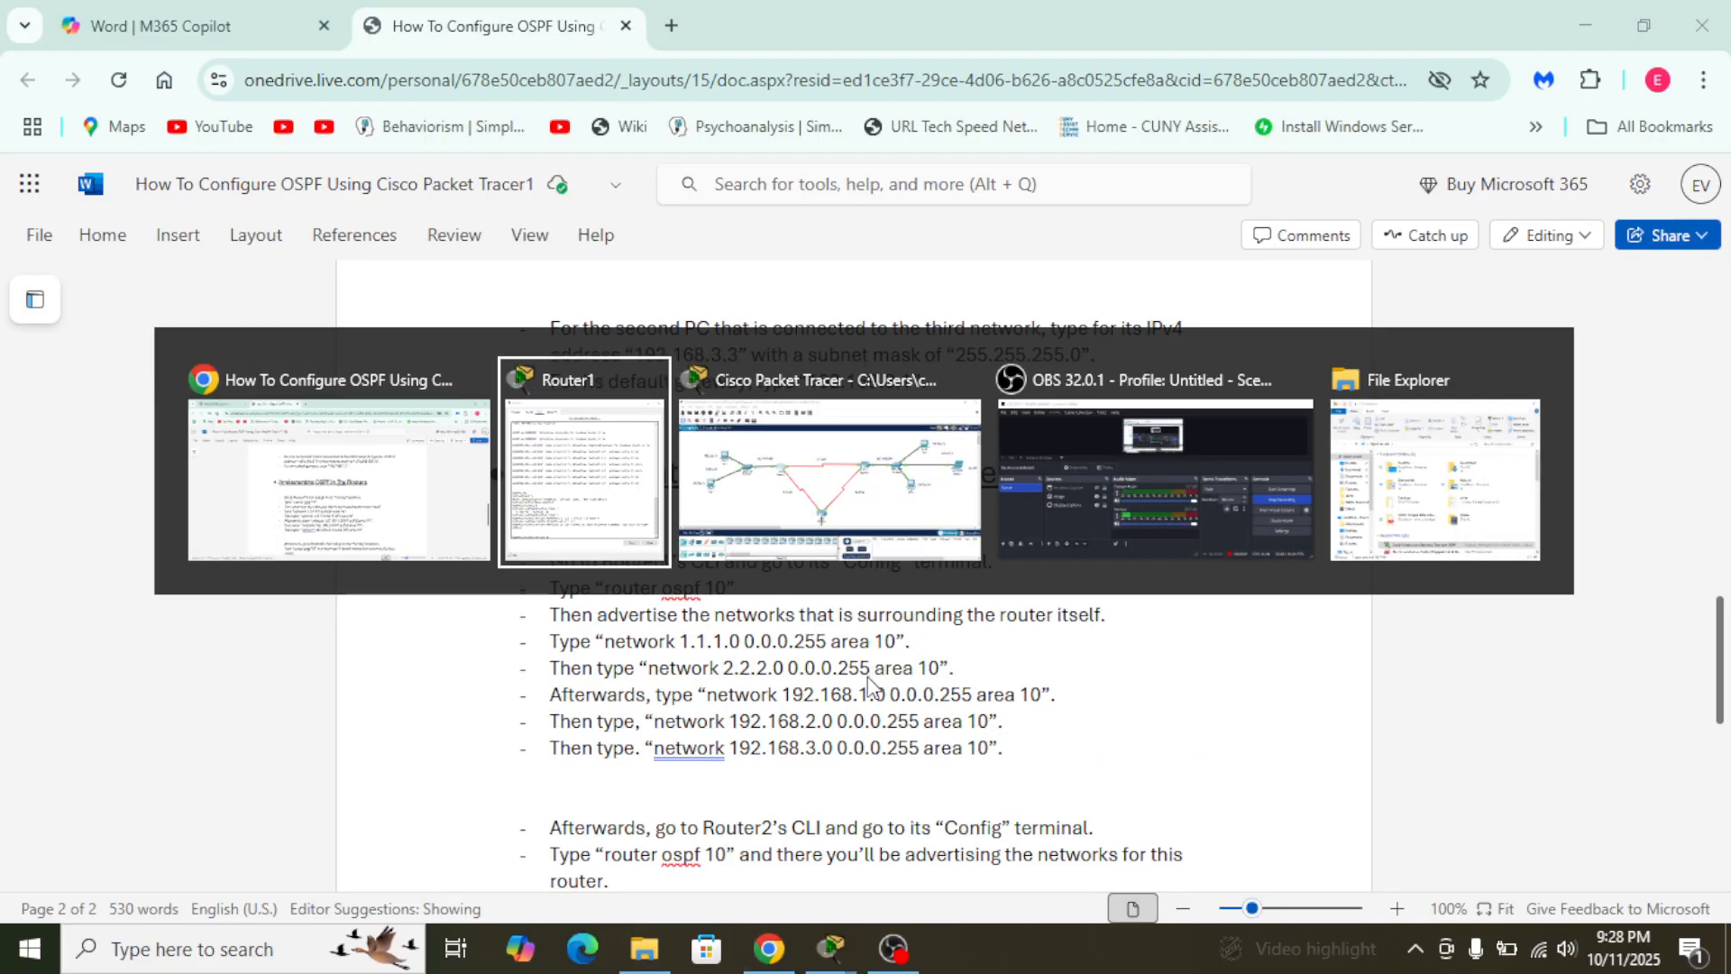
pyautogui.write('n')
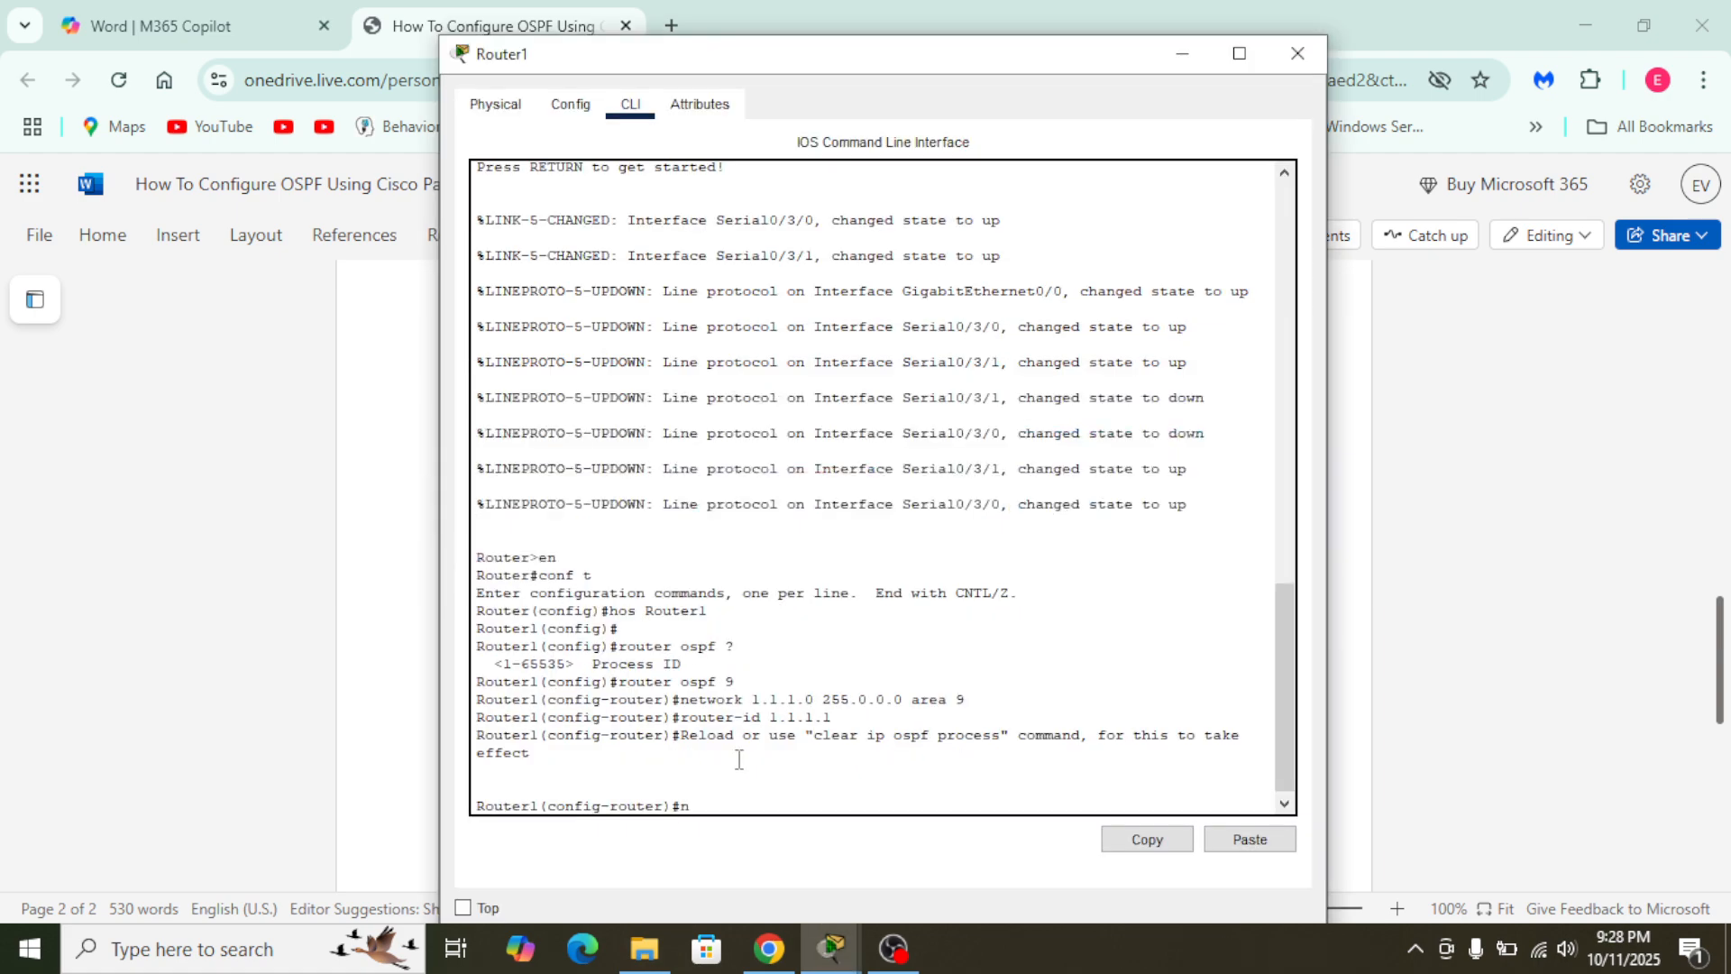
pyautogui.write('etwork')
pyautogui.hotkey('alt', 'Tab')
pyautogui.hotkey('alt', 'Tab')
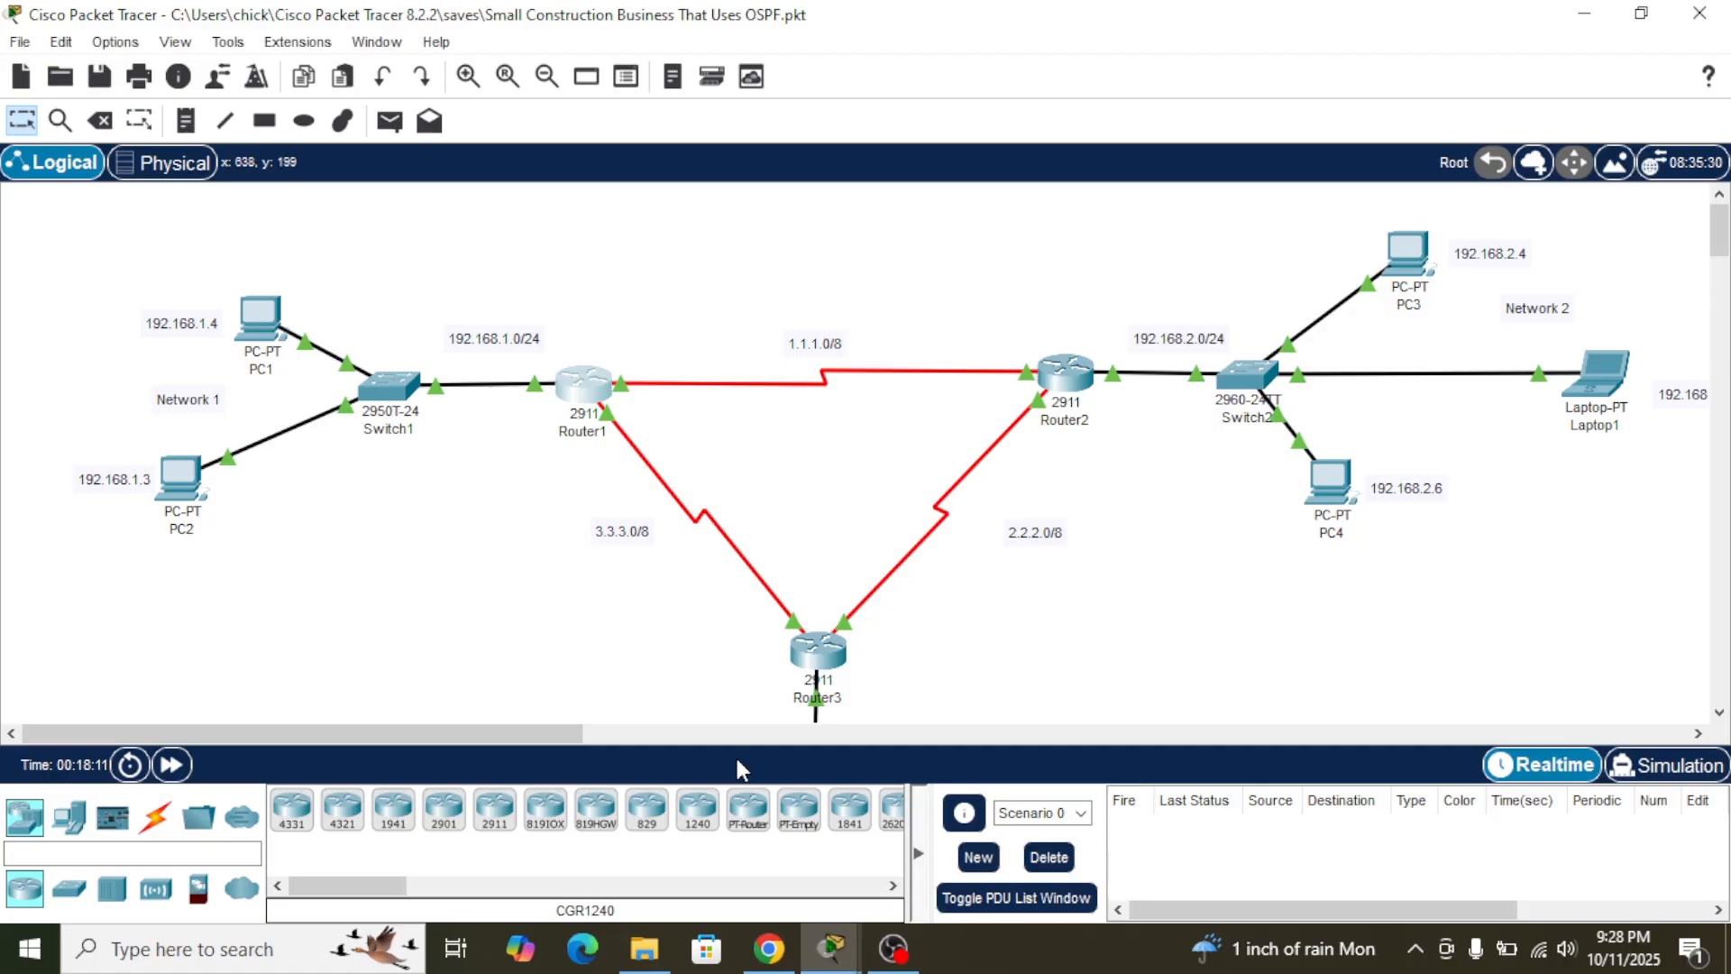
pyautogui.hotkey('alt', 'Tab')
pyautogui.hotkey('alt', 'Tab')
pyautogui.hotkey('alt', 'shift', 'Tab')
pyautogui.hotkey('alt', 'shift', 'Tab')
pyautogui.hotkey('alt', 'Tab')
pyautogui.write('2.2.2')
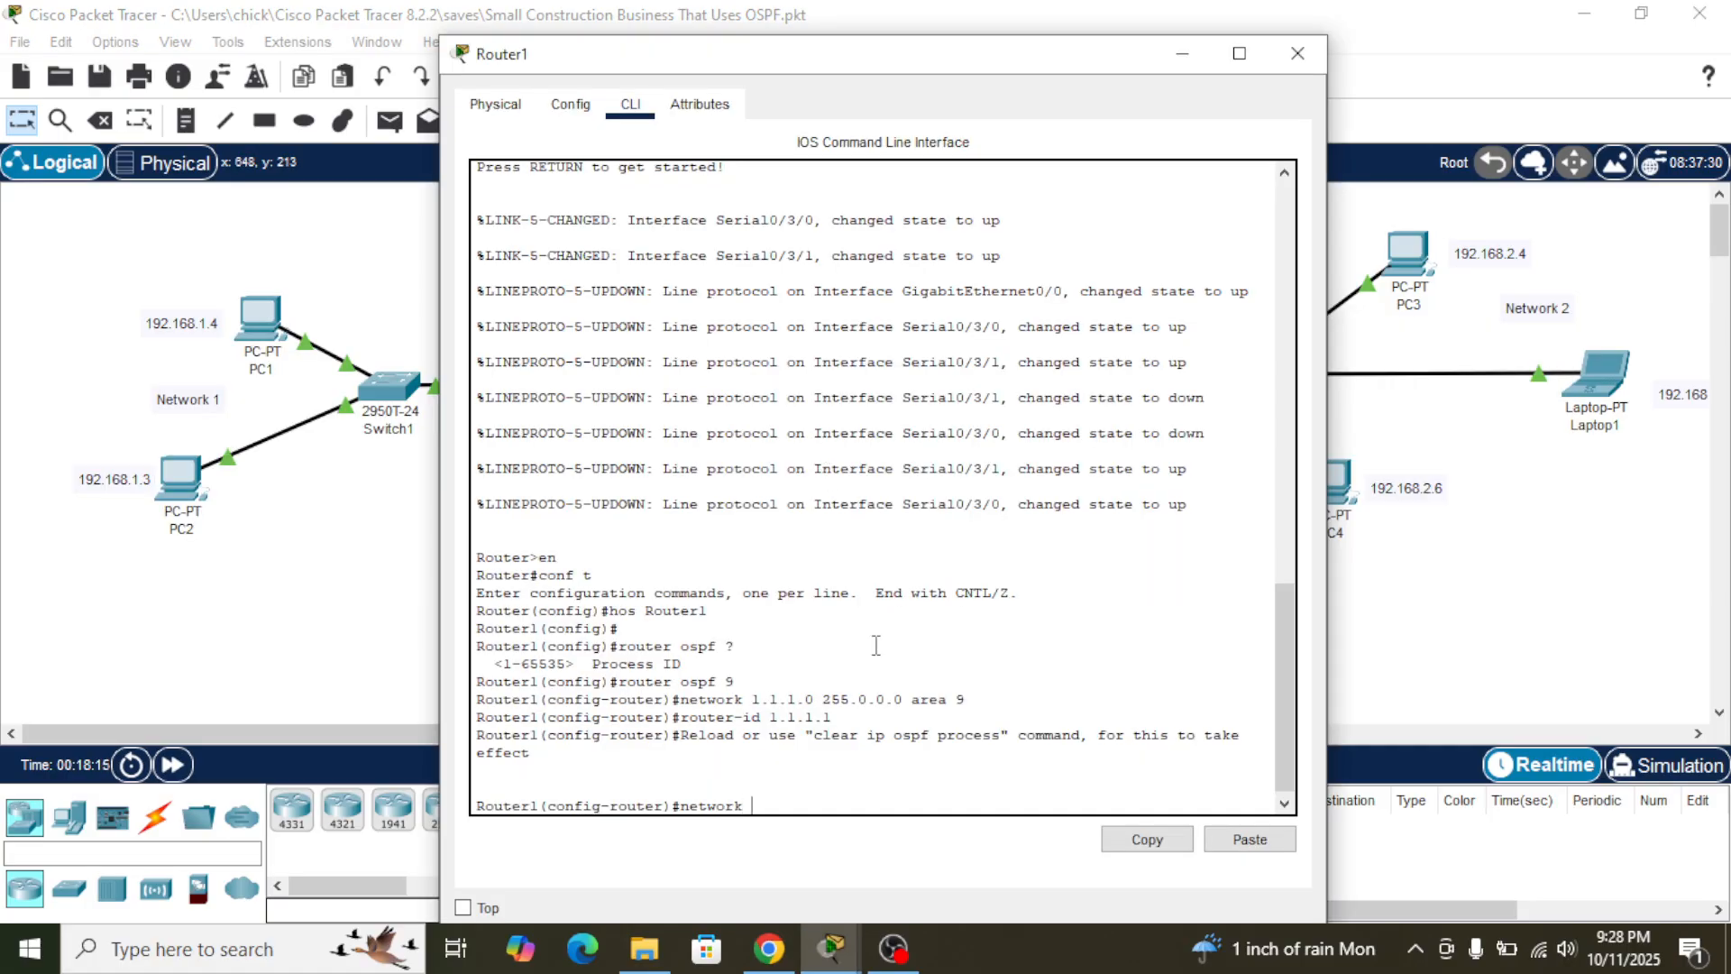
pyautogui.press('BackSpace')
pyautogui.write('0 255.0.0.0 area 9')
pyautogui.press('Return')
# - Advertise network 3.3.3.0 with mask 255.0.0.0 in OSPF area 9 on Router1
pyautogui.write('netwr')
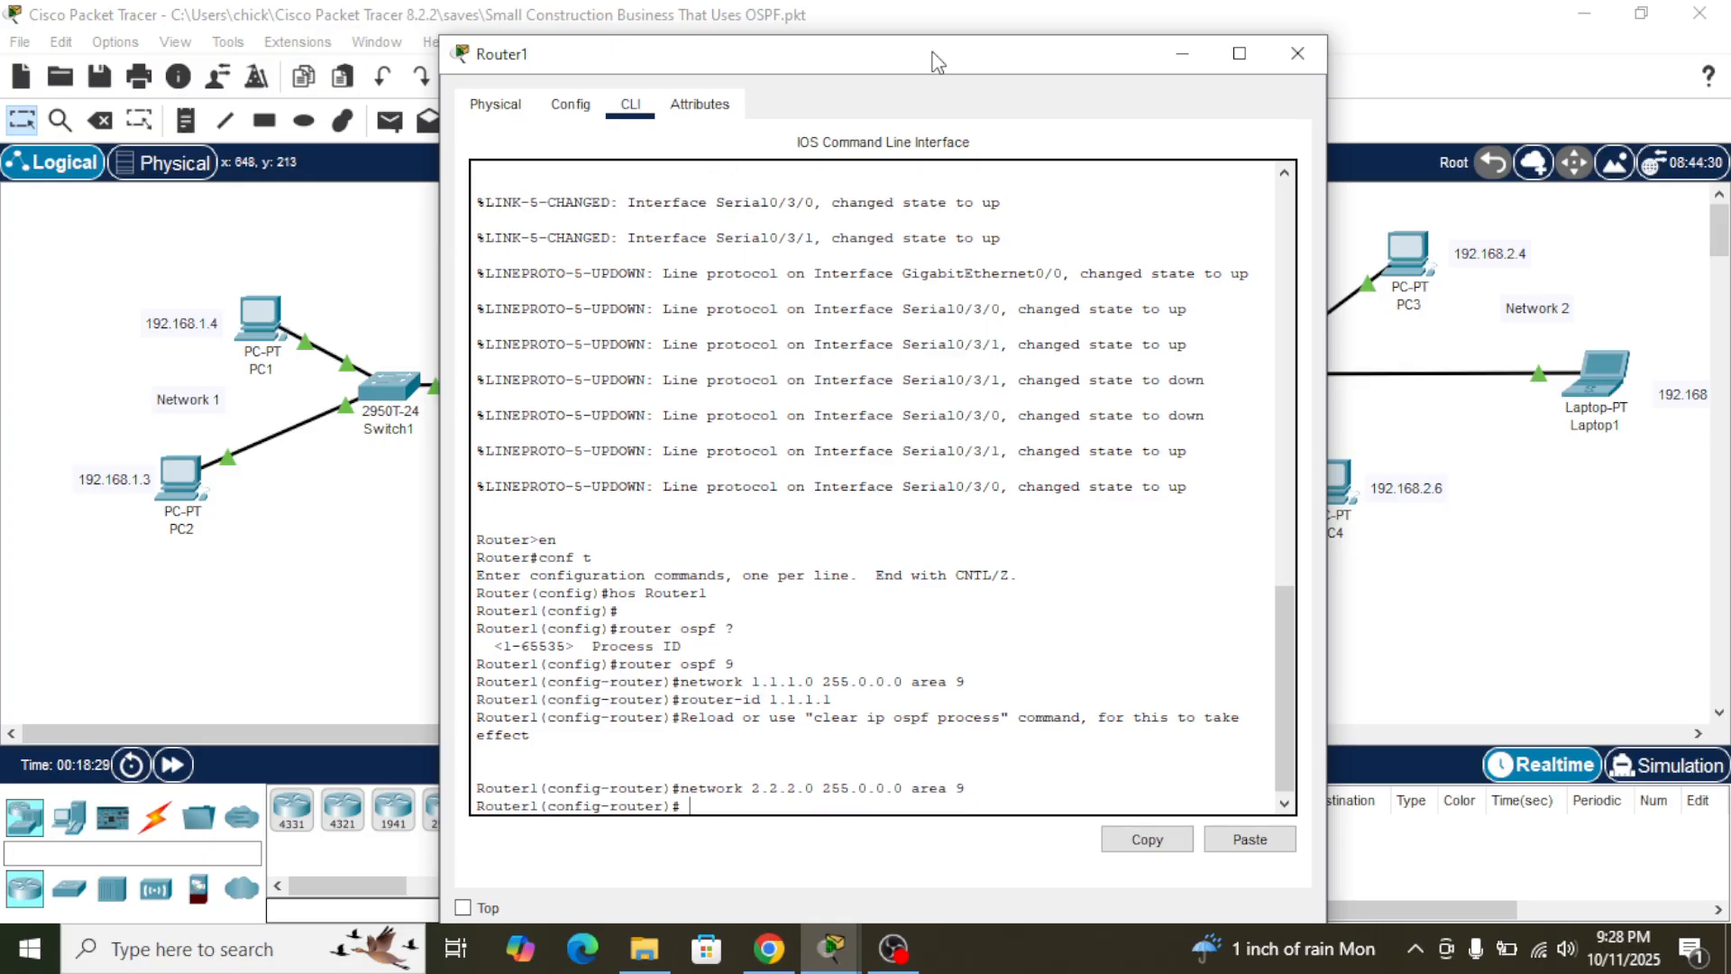
pyautogui.press('BackSpace')
pyautogui.write('ork 3.3.3.0')
pyautogui.moveTo(935, 53); pyautogui.dragTo(1387, 0)
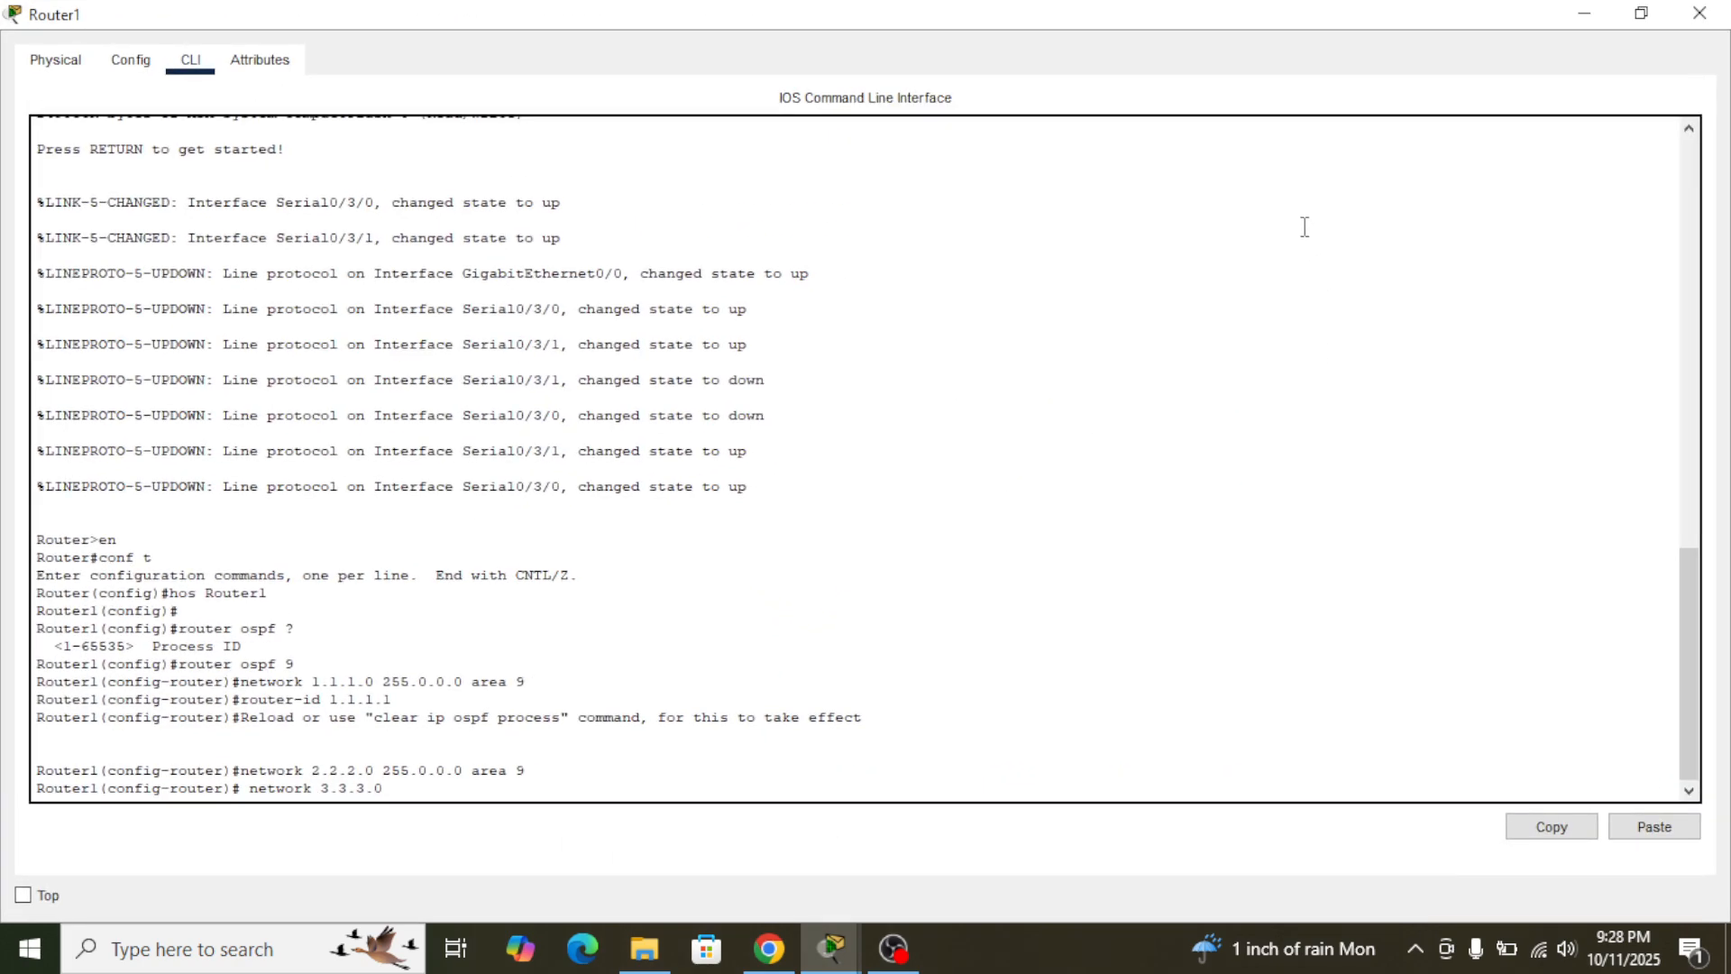
pyautogui.write('255.0.0.0 area 9')
pyautogui.press('Return')
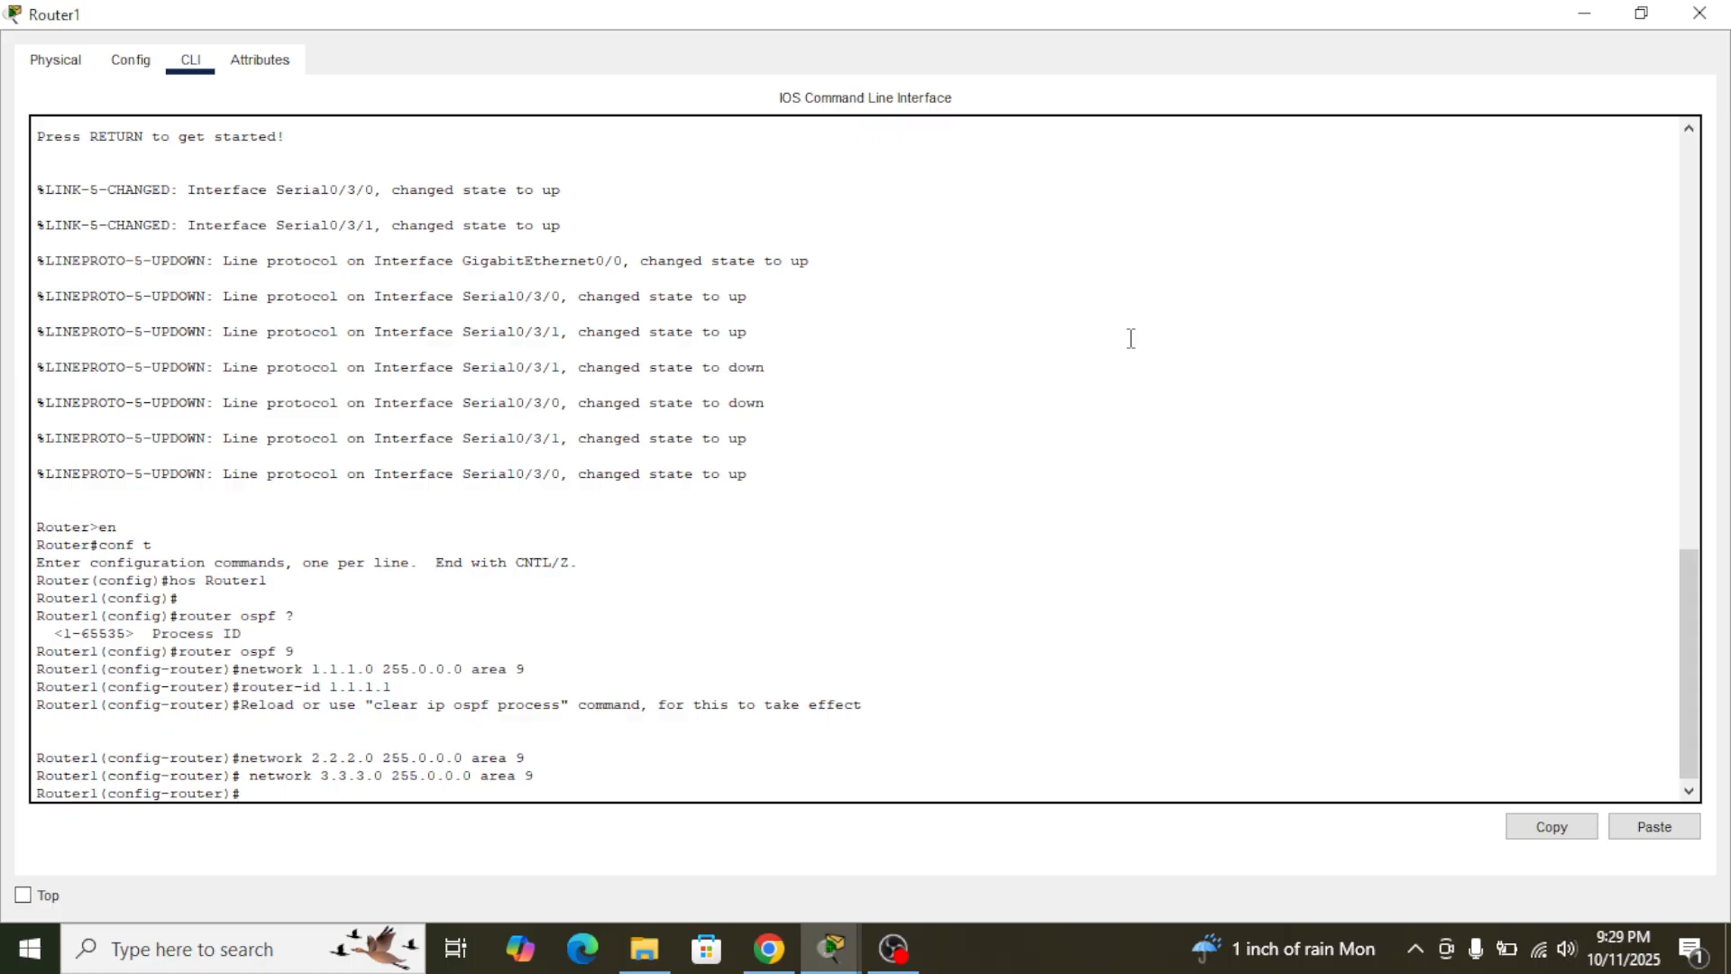
# - Advertise the LAN network 192.168.1.0 with mask 255.255.255.0 in OSPF area 9 on Router1
pyautogui.moveTo(1067, 27)
pyautogui.mouseDown()
pyautogui.moveTo(1144, 112)
pyautogui.moveTo(1344, 117)
pyautogui.moveTo(1507, 167)
pyautogui.moveTo(1720, 157)
pyautogui.moveTo(1378, 36)
pyautogui.moveTo(1073, 23)
pyautogui.moveTo(1053, 39)
pyautogui.mouseUp()
pyautogui.scroll(-2, 911, 532)
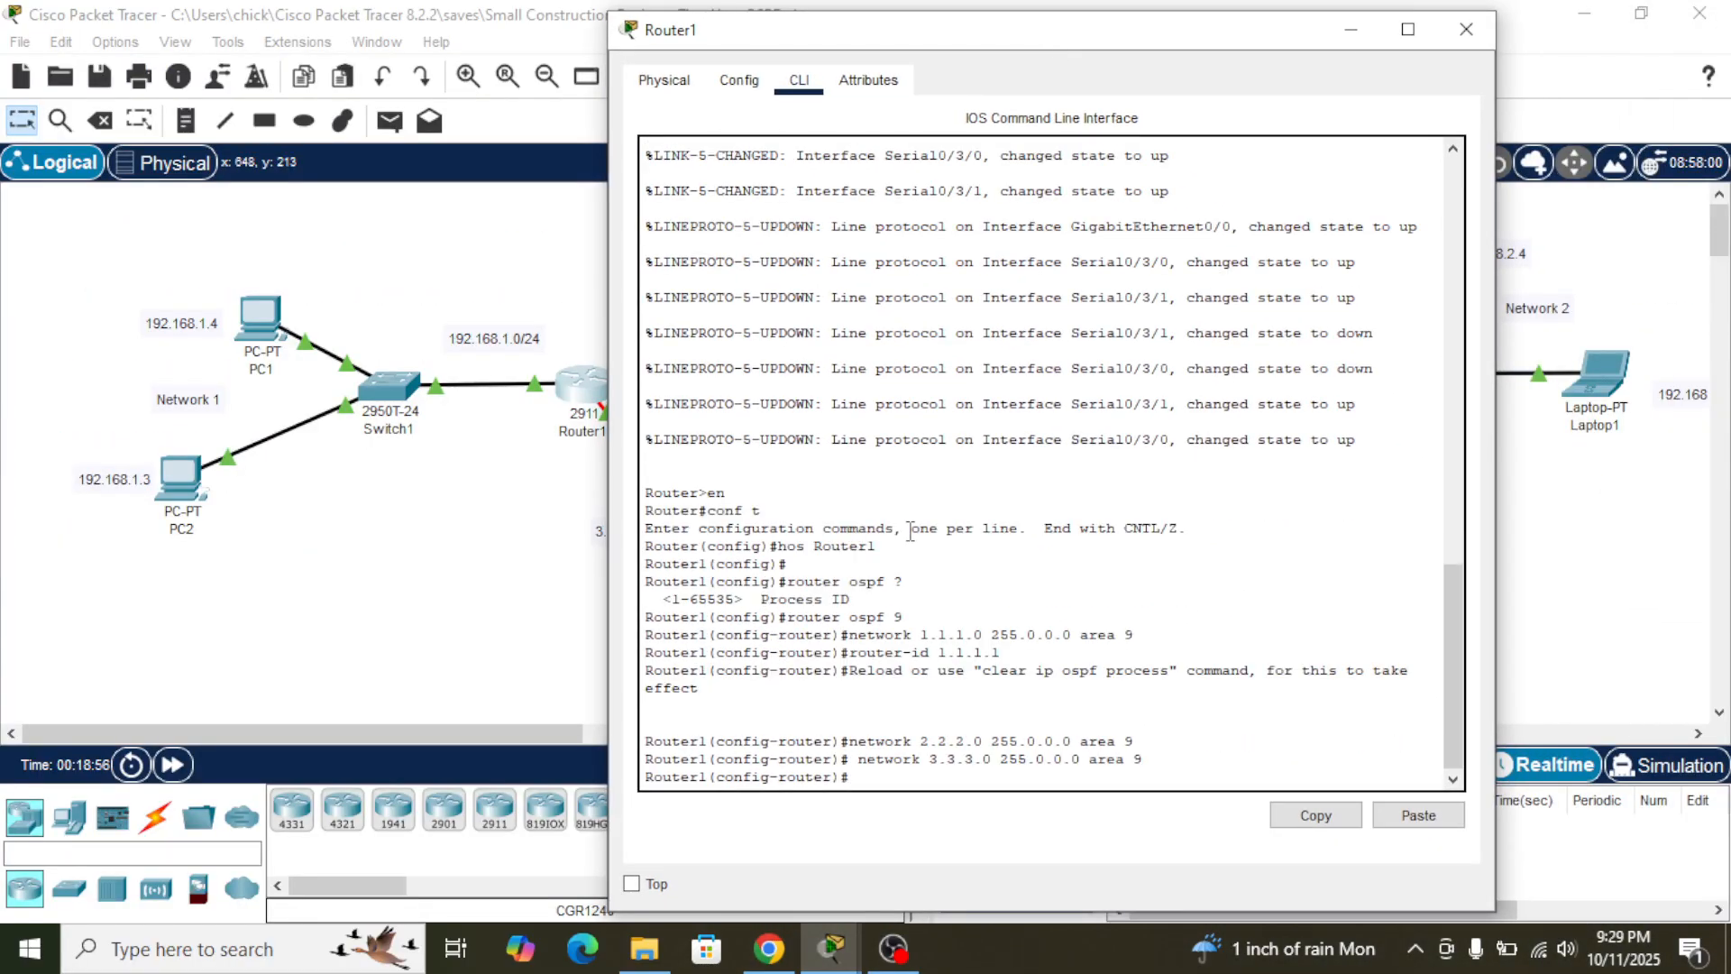
pyautogui.write('network')
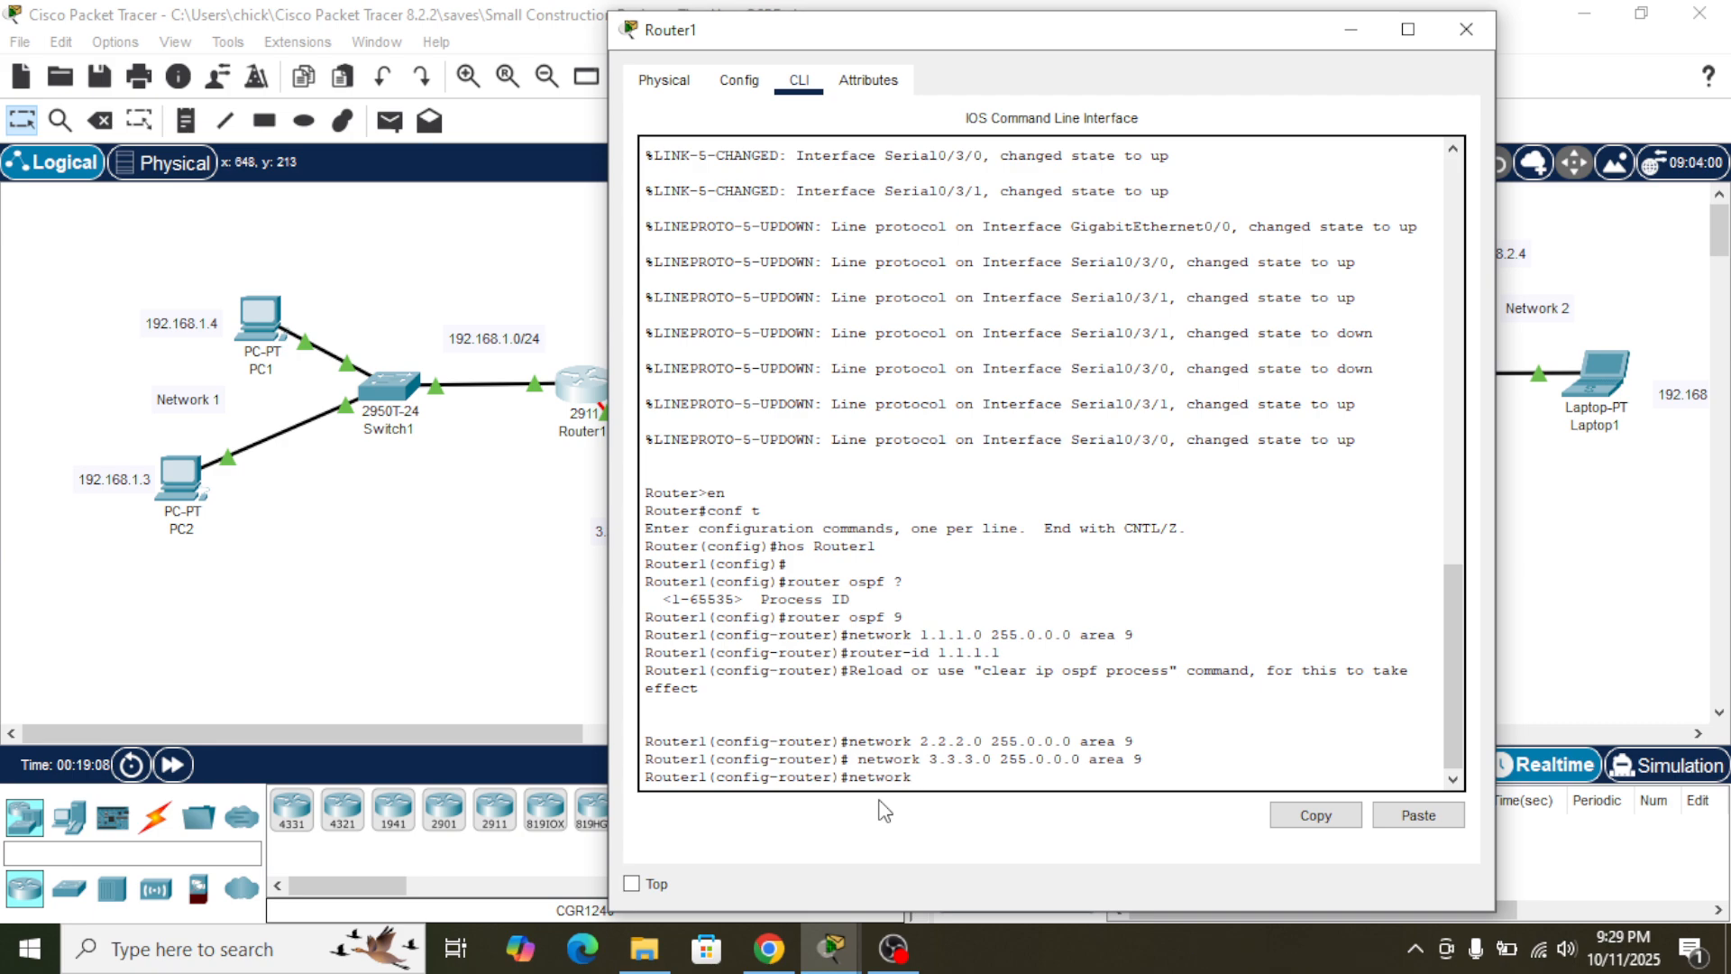
pyautogui.write(' 192.1')
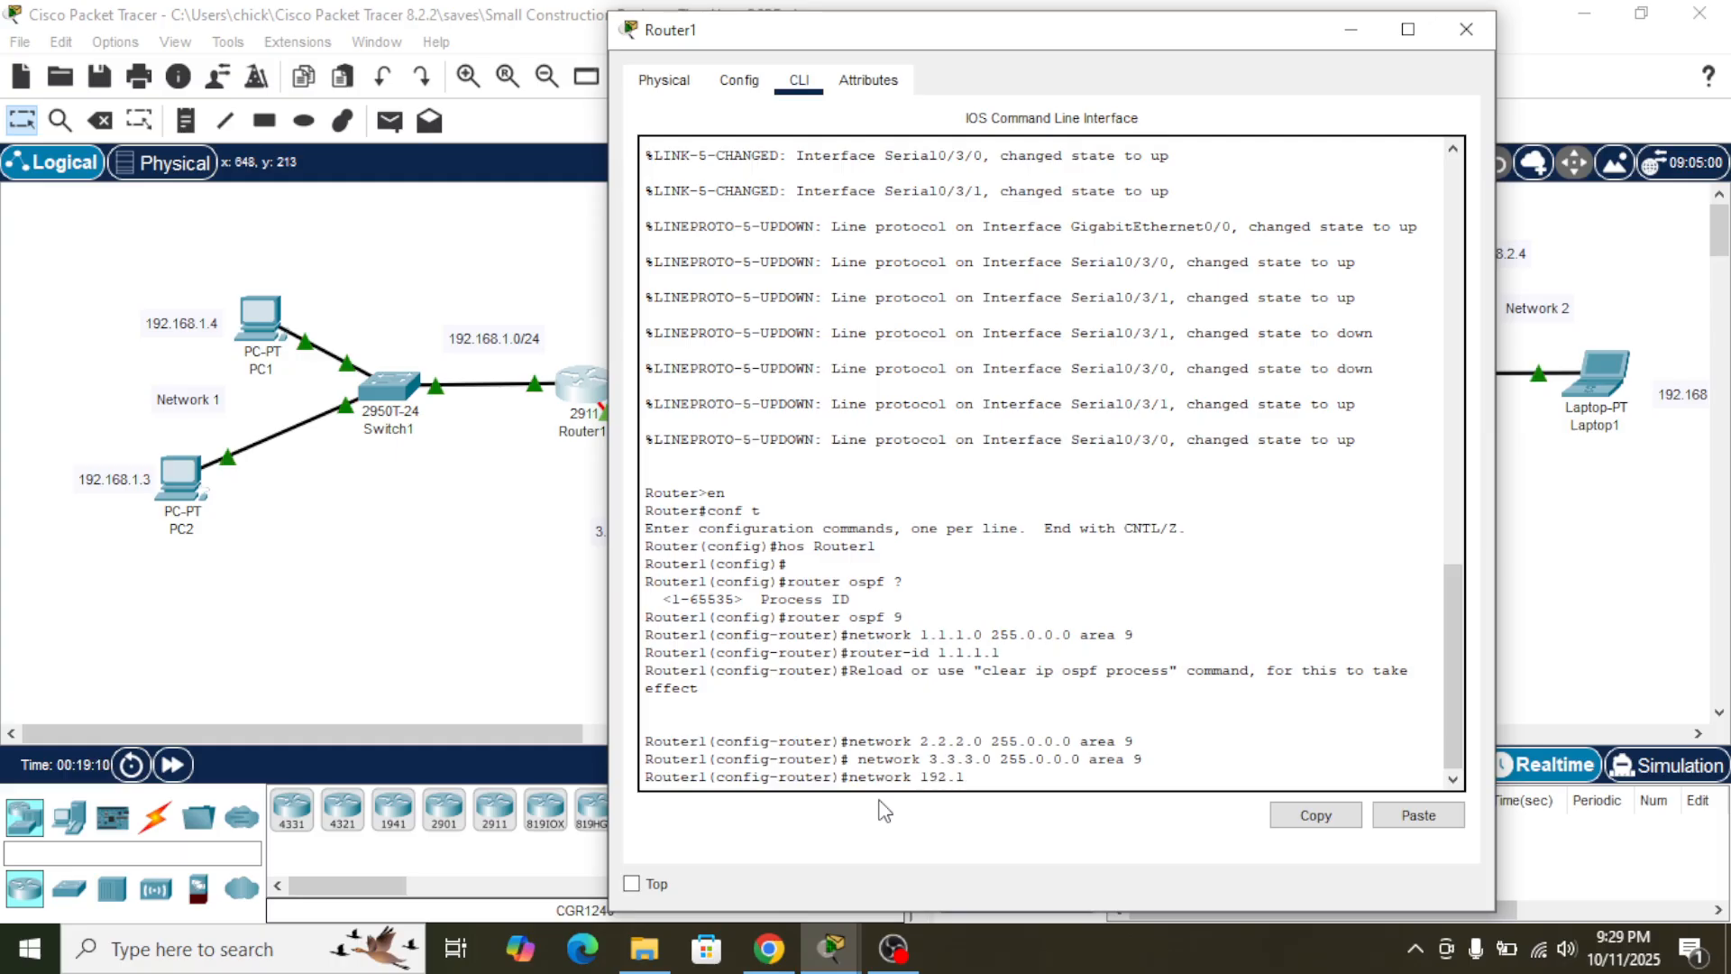
pyautogui.write('68.')
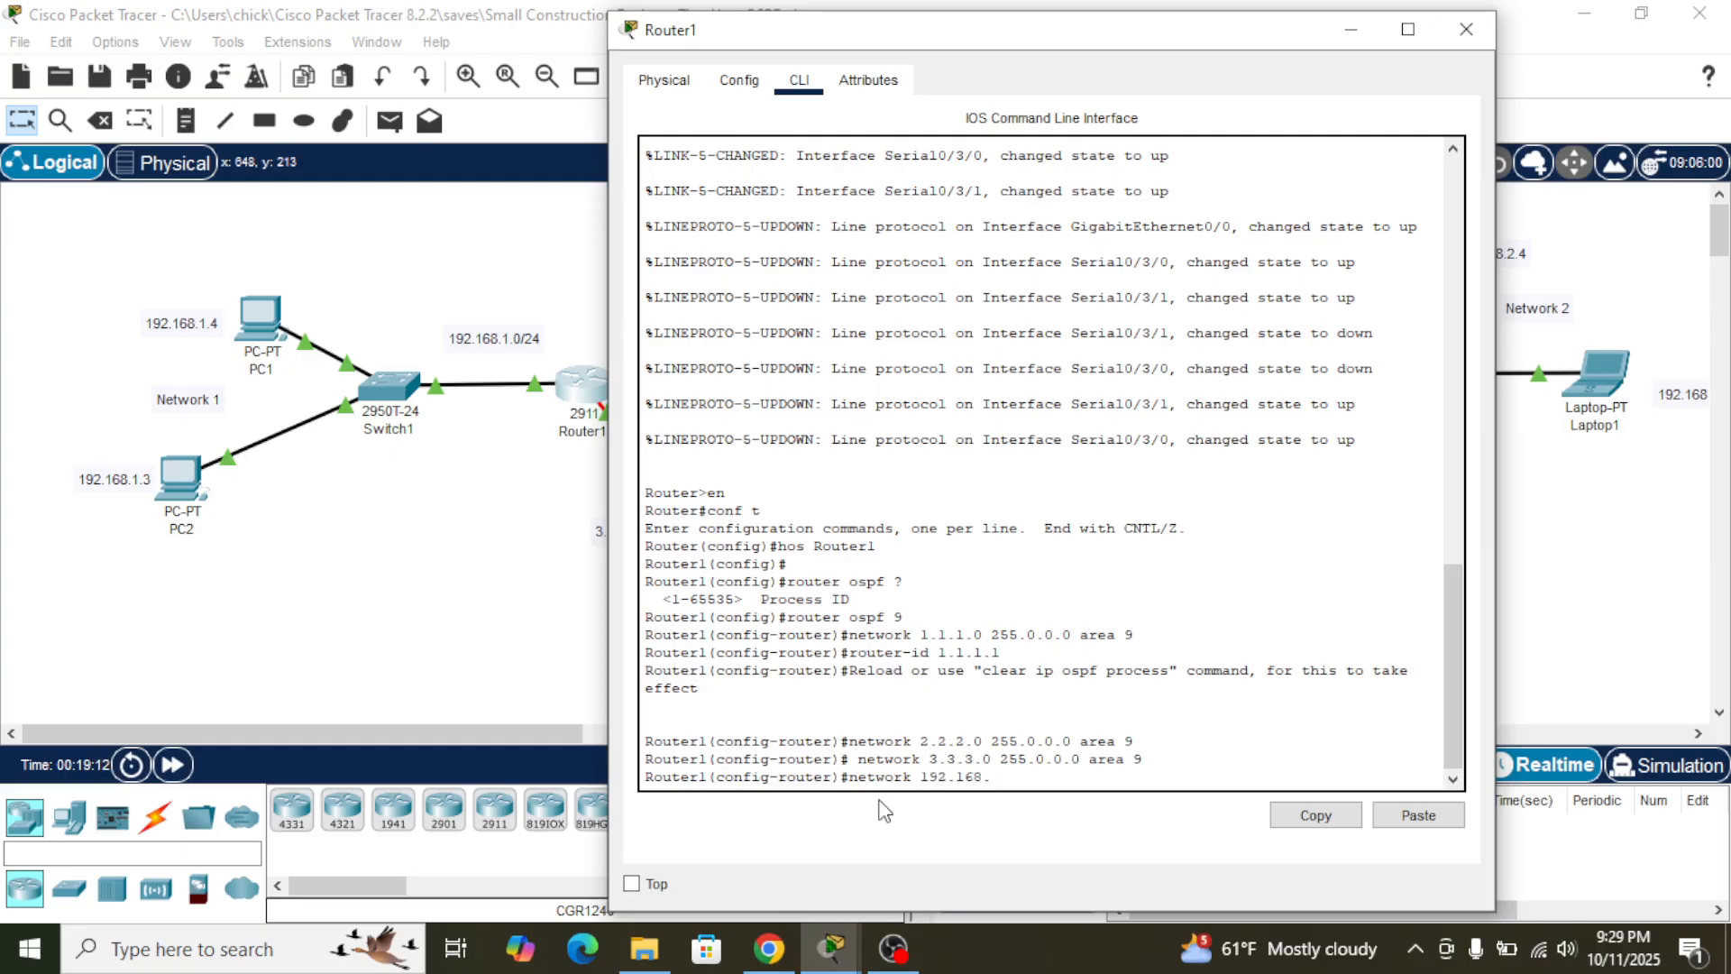
pyautogui.write('1.0 255.255.255.0 area 9')
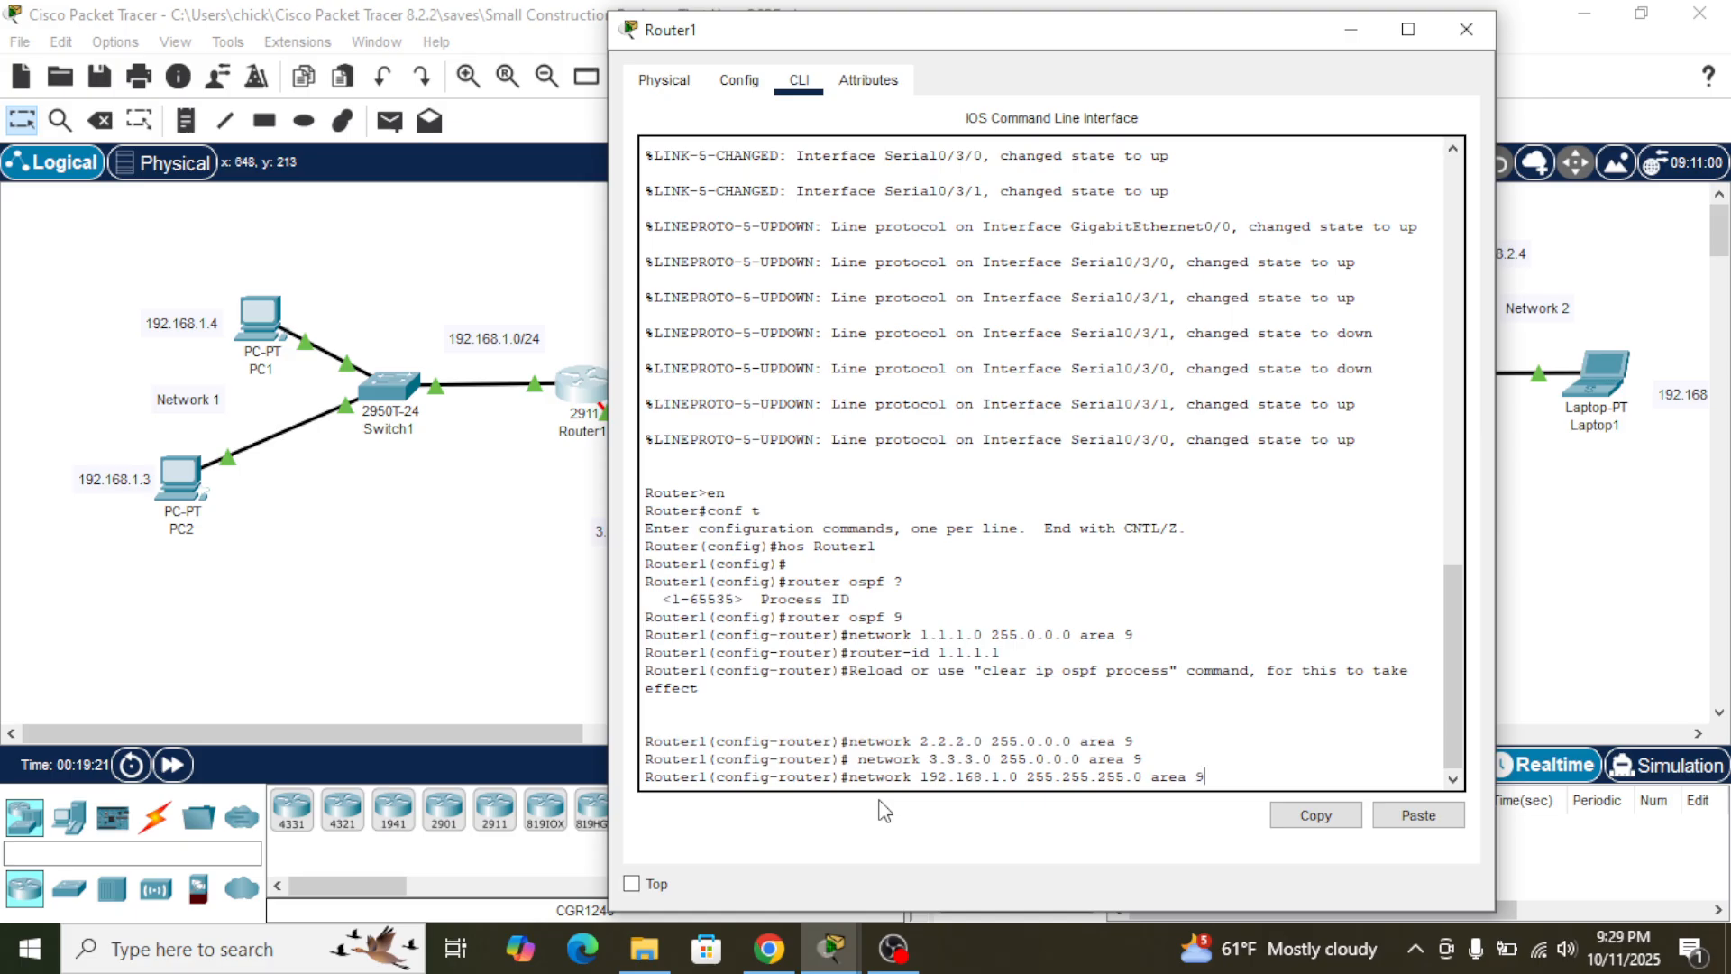
pyautogui.press('Return')
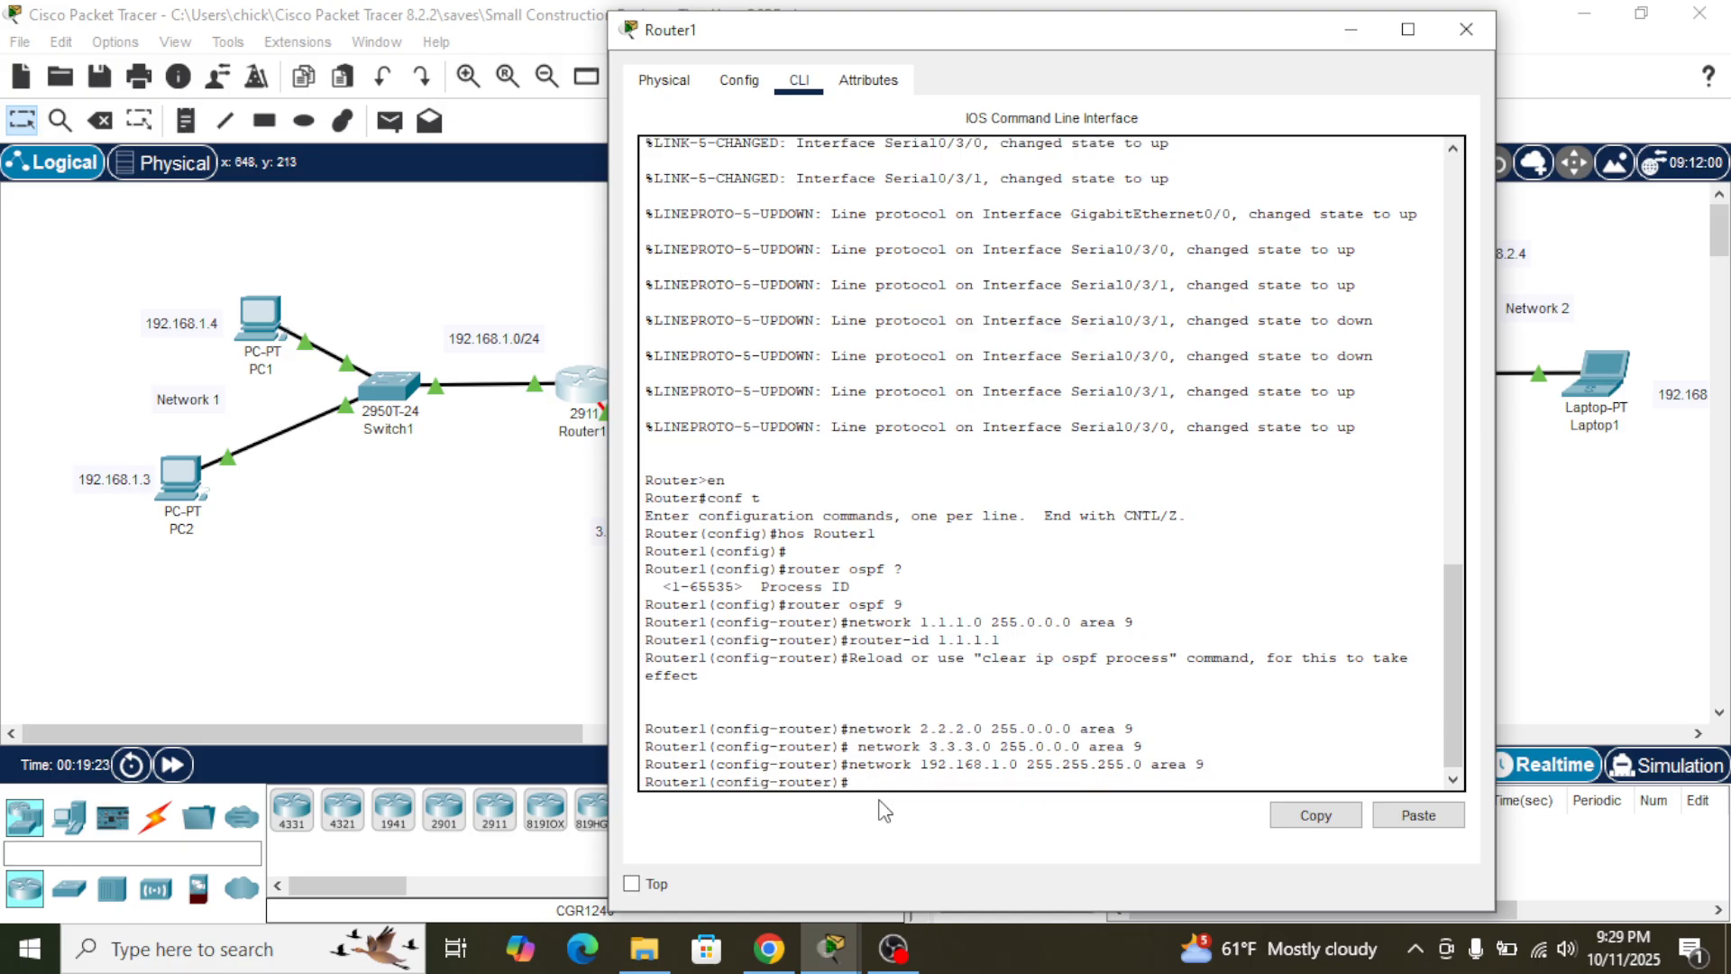
# - Advertise Network 2's address 192.168.2.0 with mask 255.255.255.0 in OSPF area 9 on Router1
pyautogui.moveTo(1127, 43); pyautogui.dragTo(670, 43)
pyautogui.write('n')
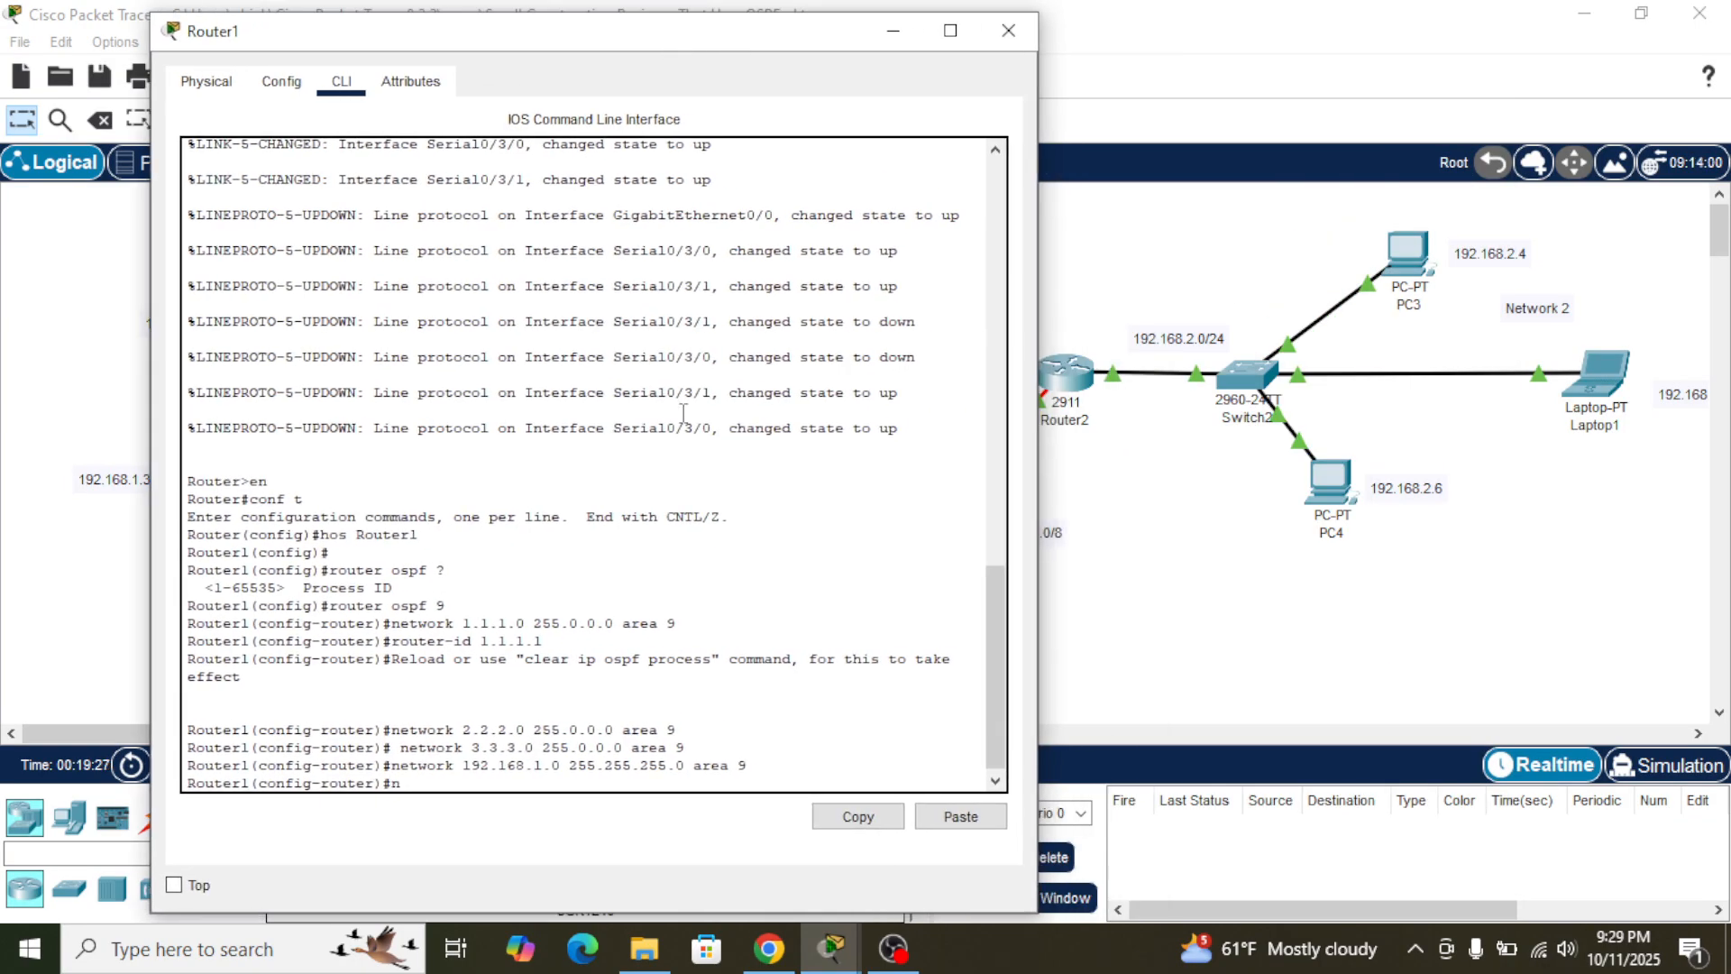
pyautogui.write('etwork 192.168.2.0 2')
pyautogui.write('255.255.0 area 9')
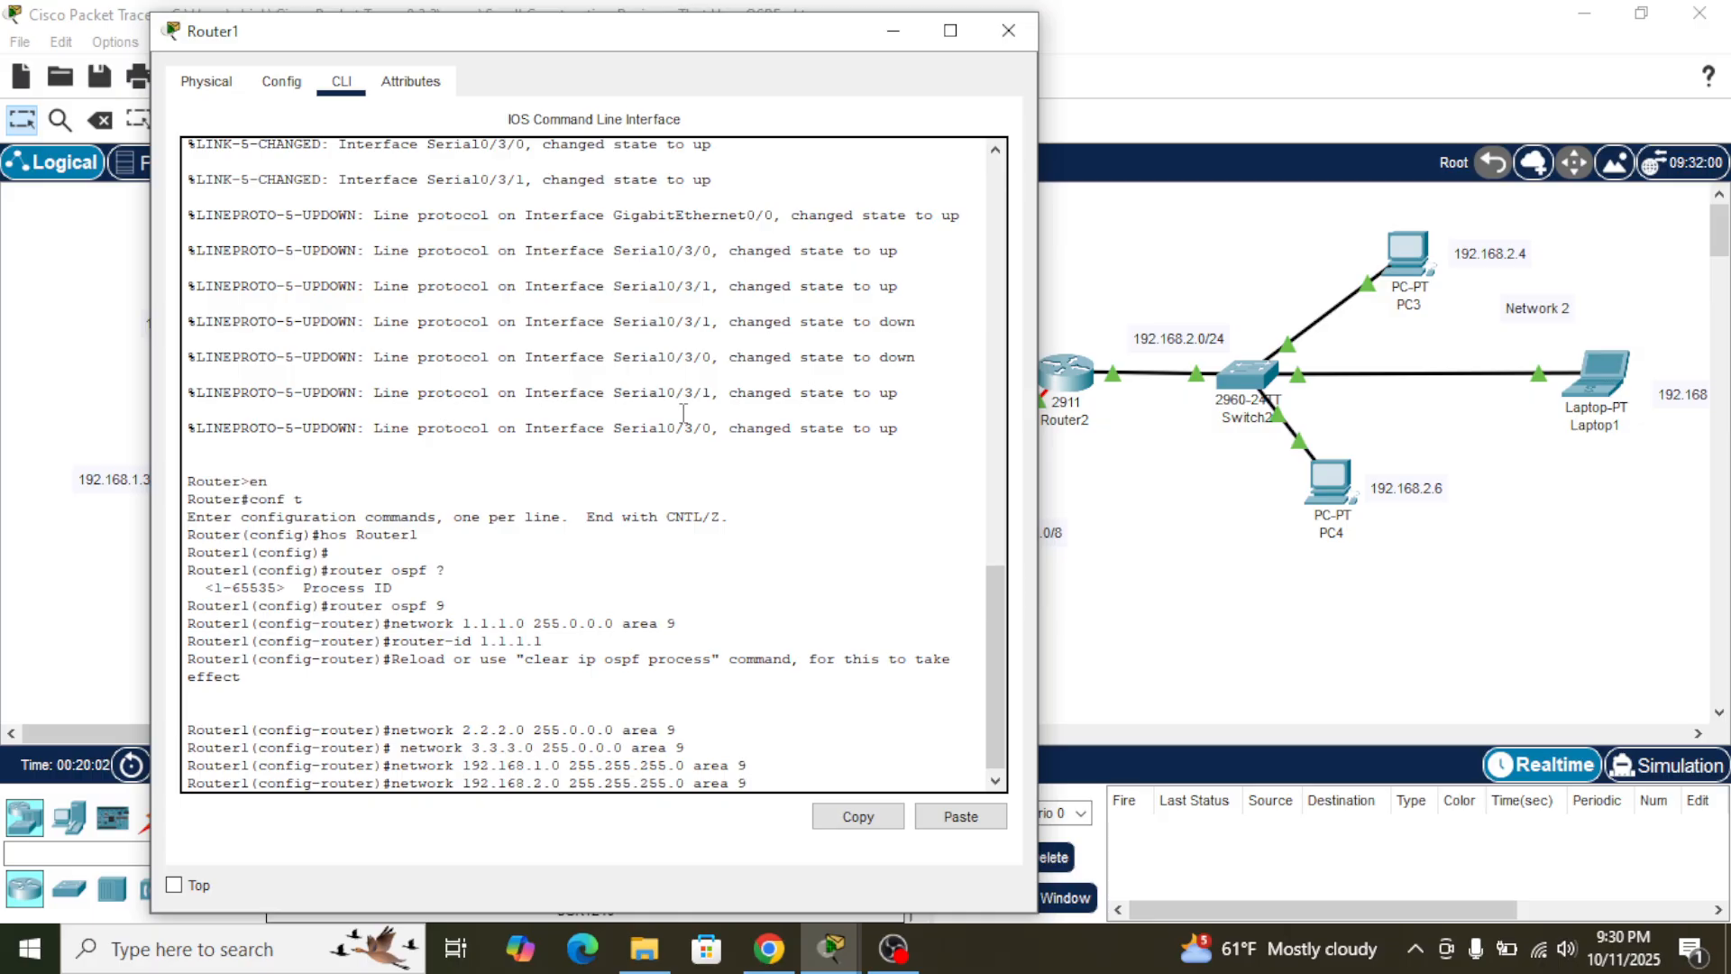
pyautogui.press('Return')
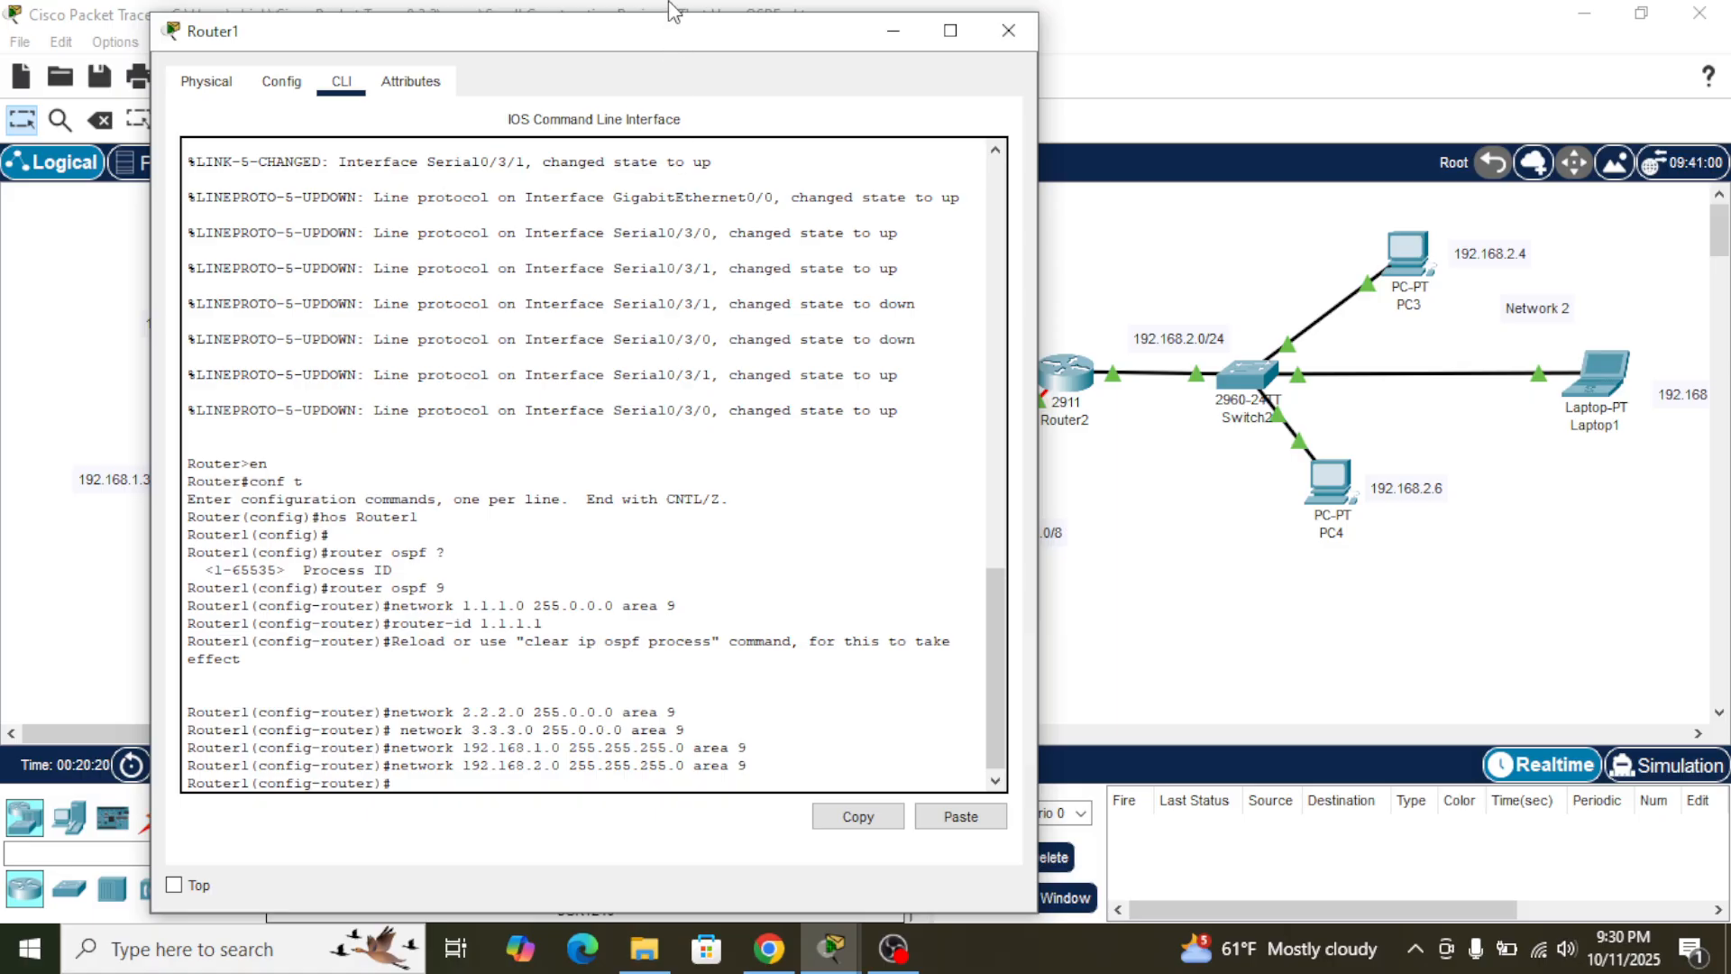
# - Advertise Network 3's address 192.168.3.0 with mask 255.255.255.0 in OSPF area 9 on Router1
pyautogui.moveTo(656, 38); pyautogui.dragTo(713, 50)
pyautogui.write('netw')
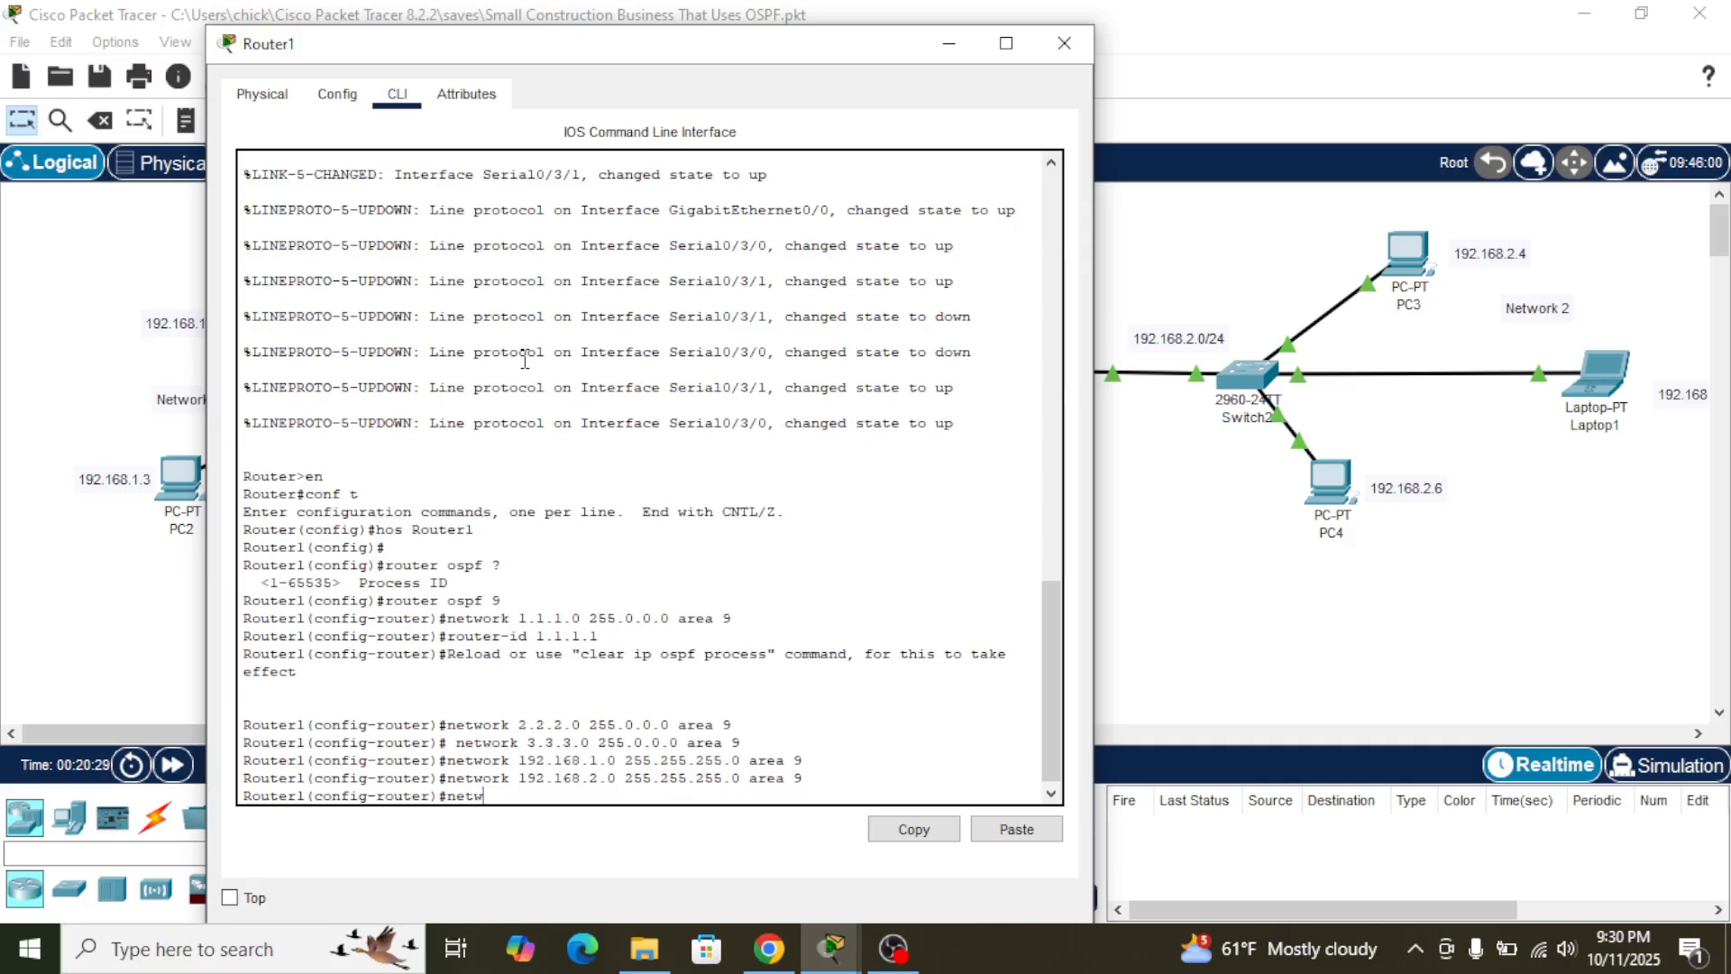
pyautogui.write('ork 192.168.3.0 255.255.255')
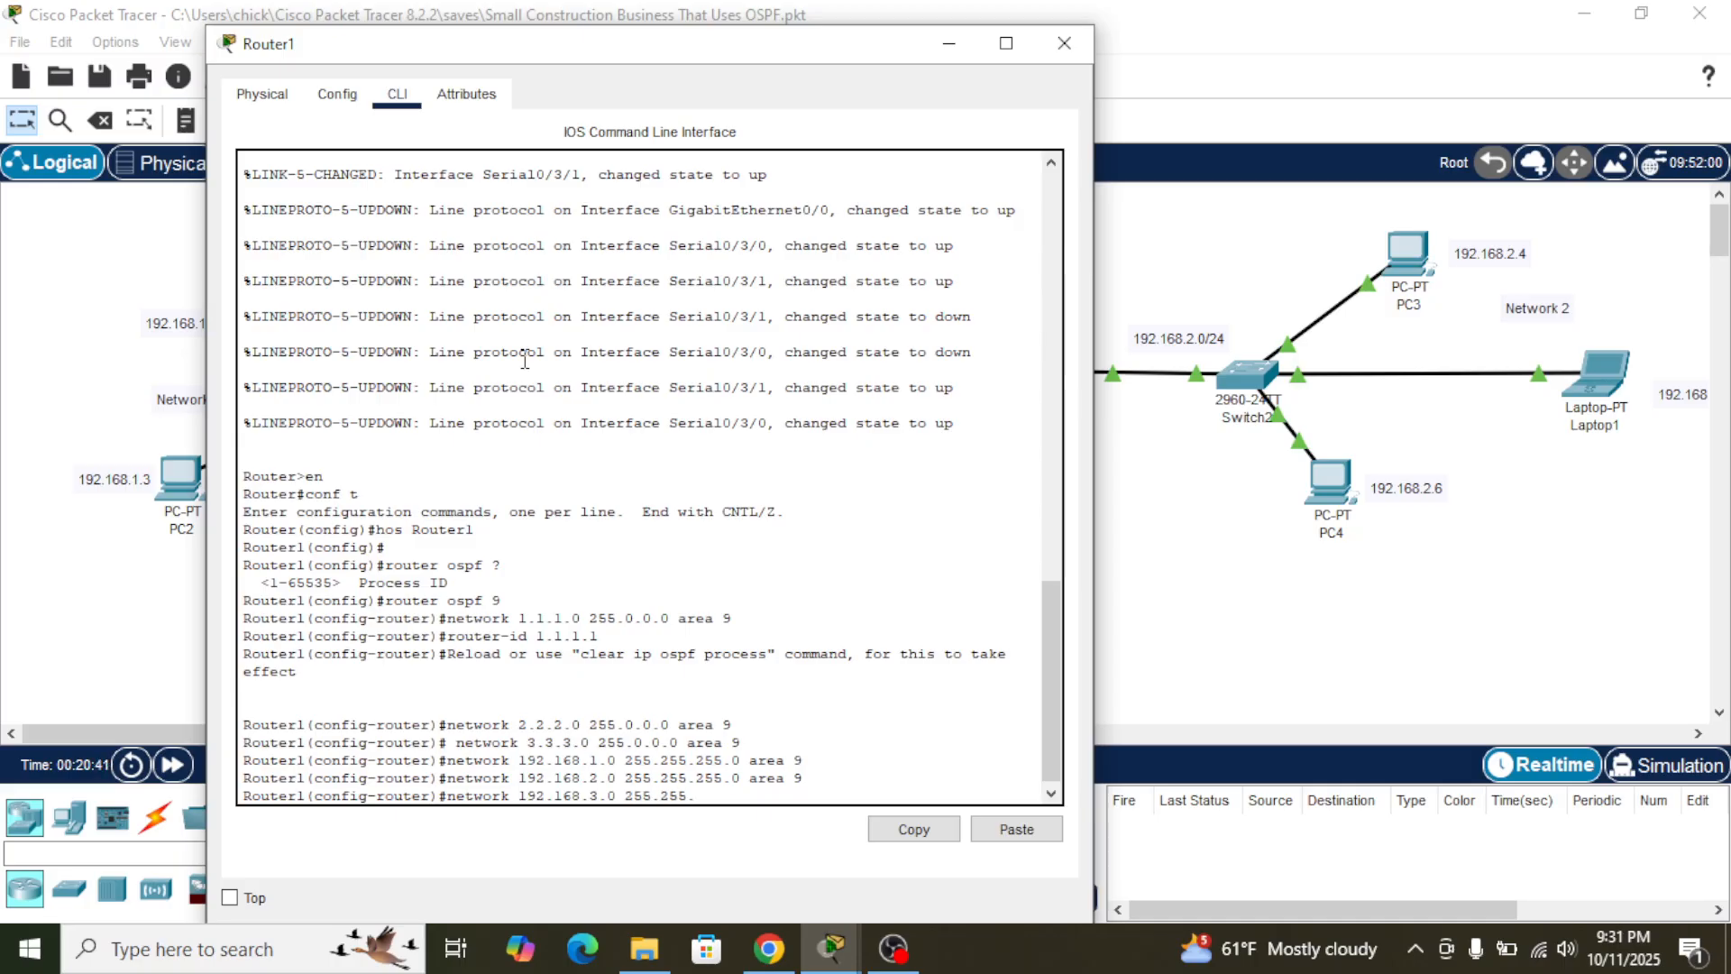
pyautogui.write('.0')
pyautogui.write('area 9')
pyautogui.press('Return')
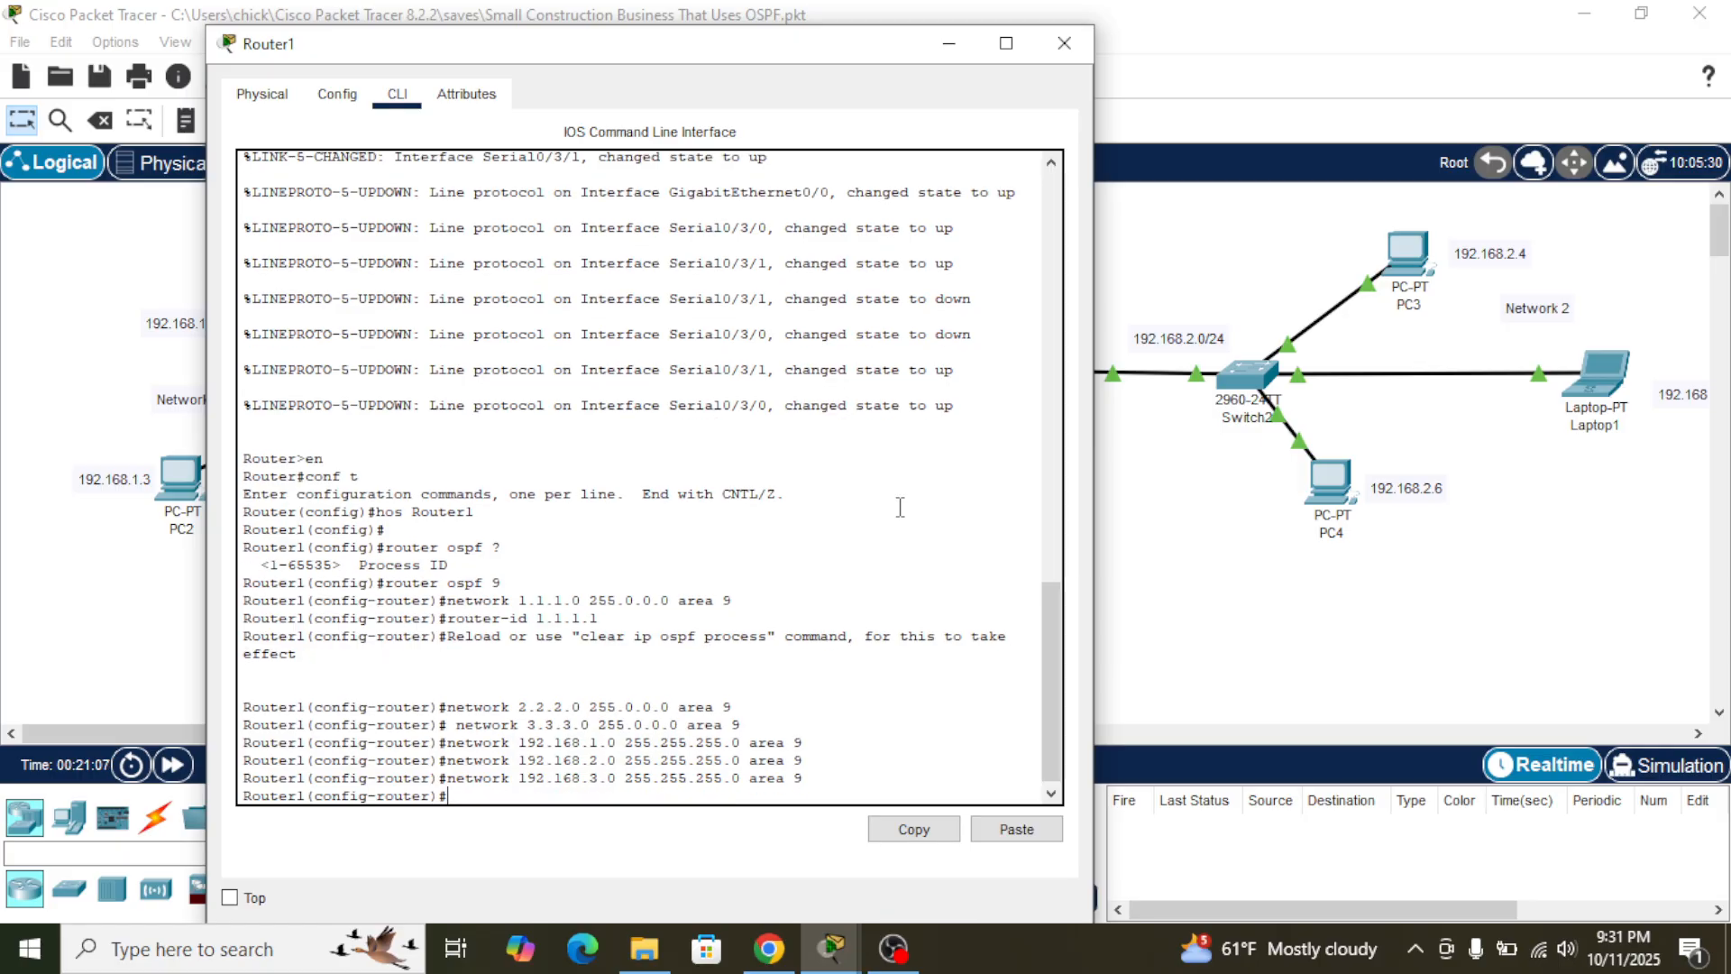
# - Check the topology, return to Router1's command line and query the argument format of the router-id command
pyautogui.click(945, 47)
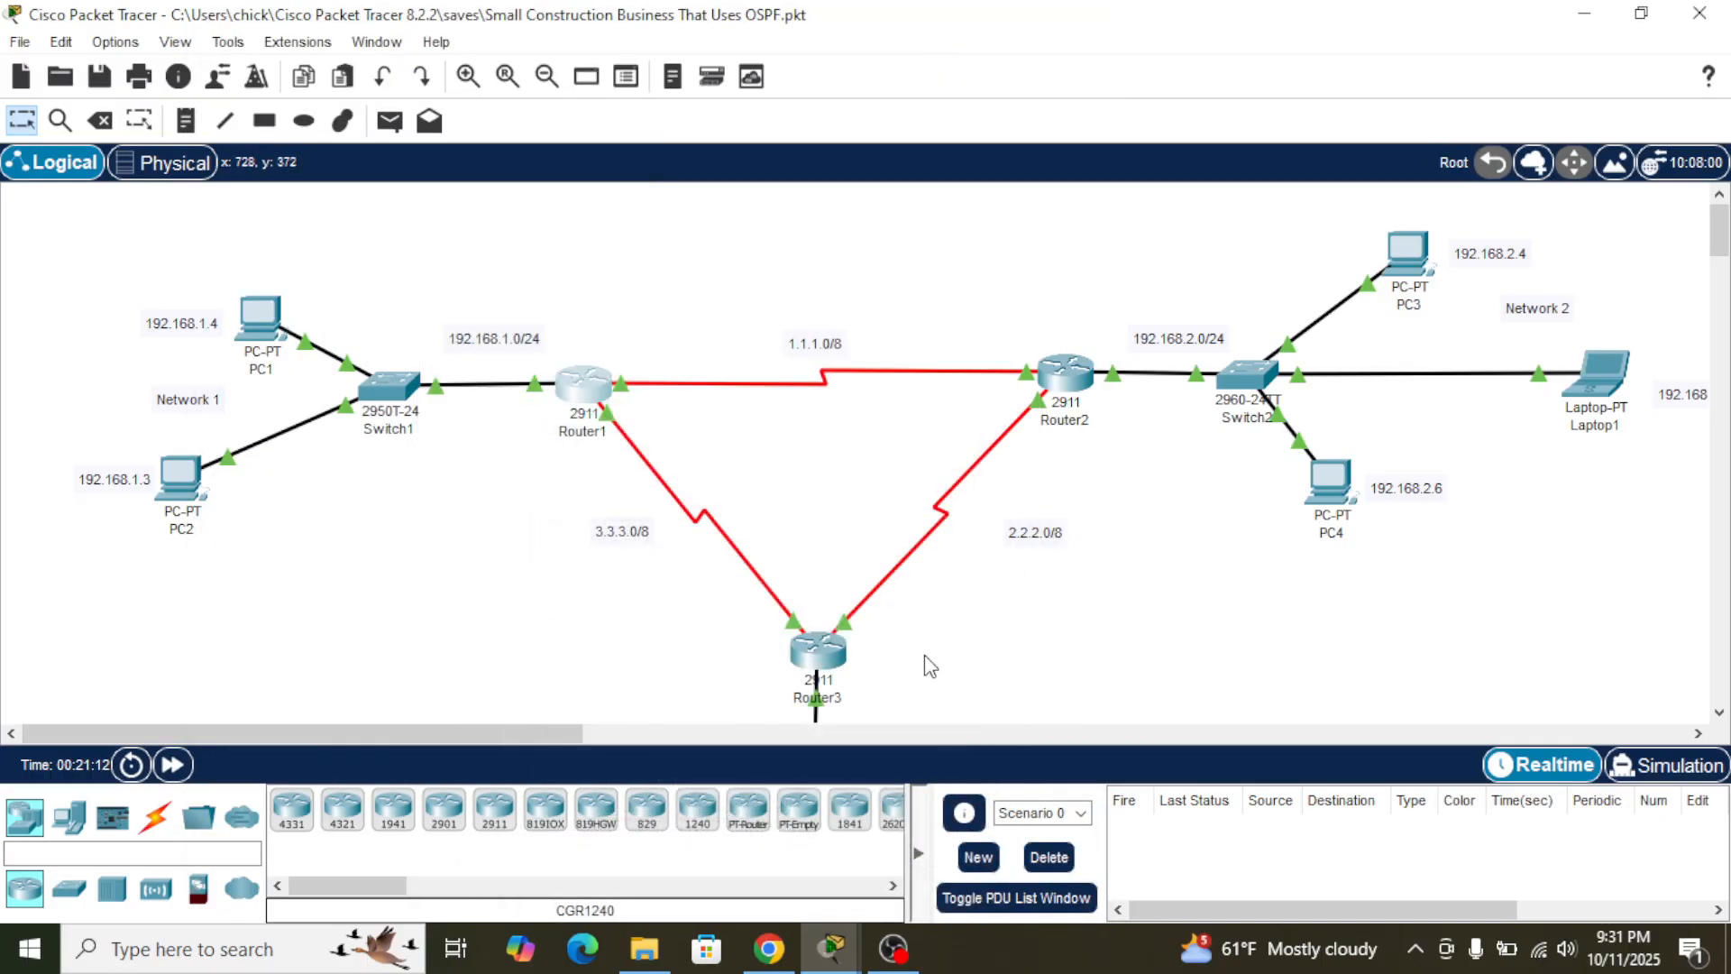
pyautogui.hotkey('alt', 'Tab')
pyautogui.hotkey('alt', 'Tab')
pyautogui.hotkey('alt', 'shift', 'Tab')
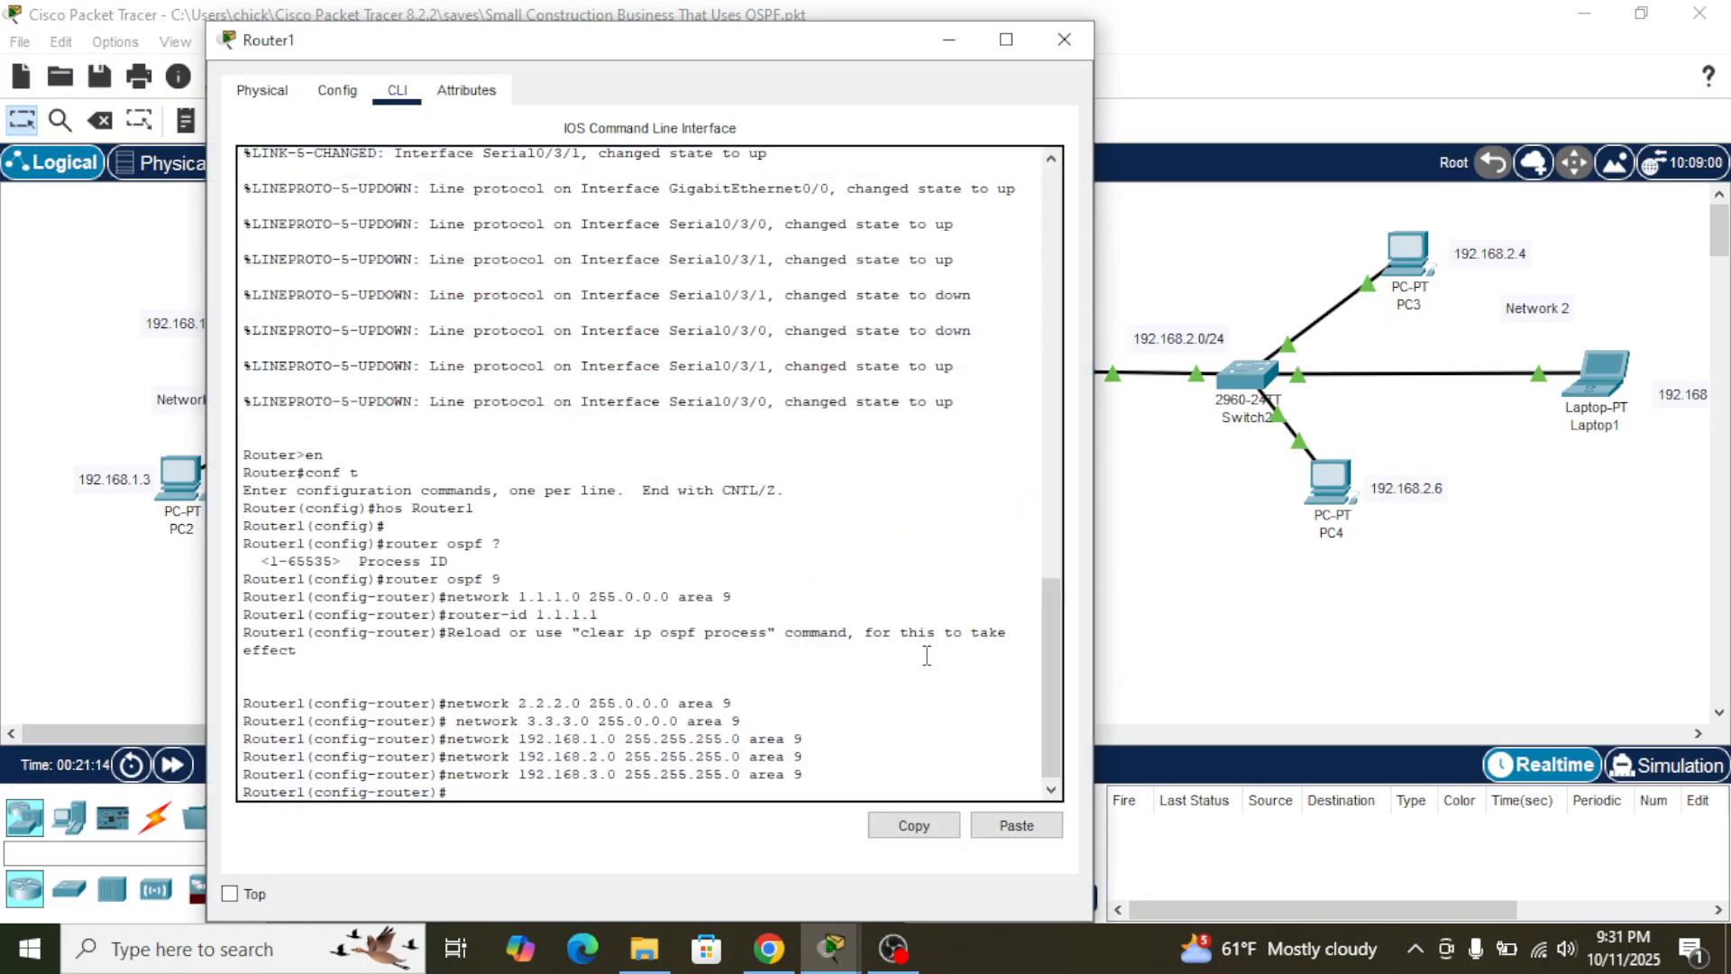
pyautogui.tripleClick(594, 786)
pyautogui.click(592, 787)
pyautogui.write('router-')
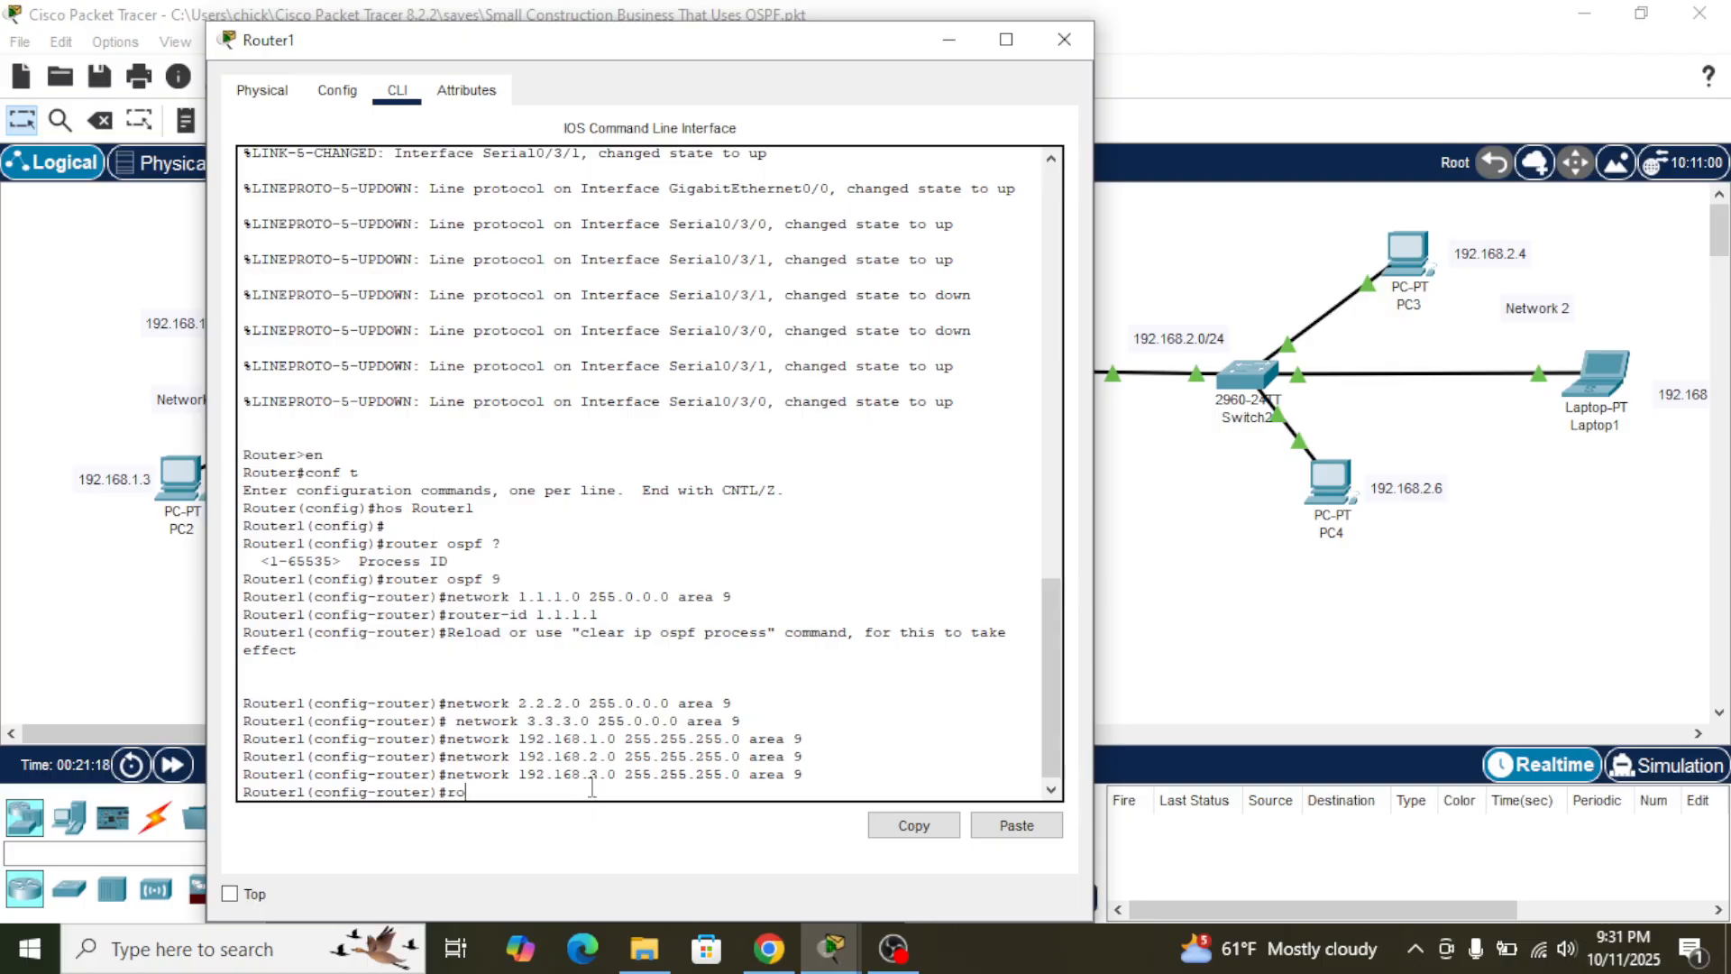
pyautogui.write('id ?')
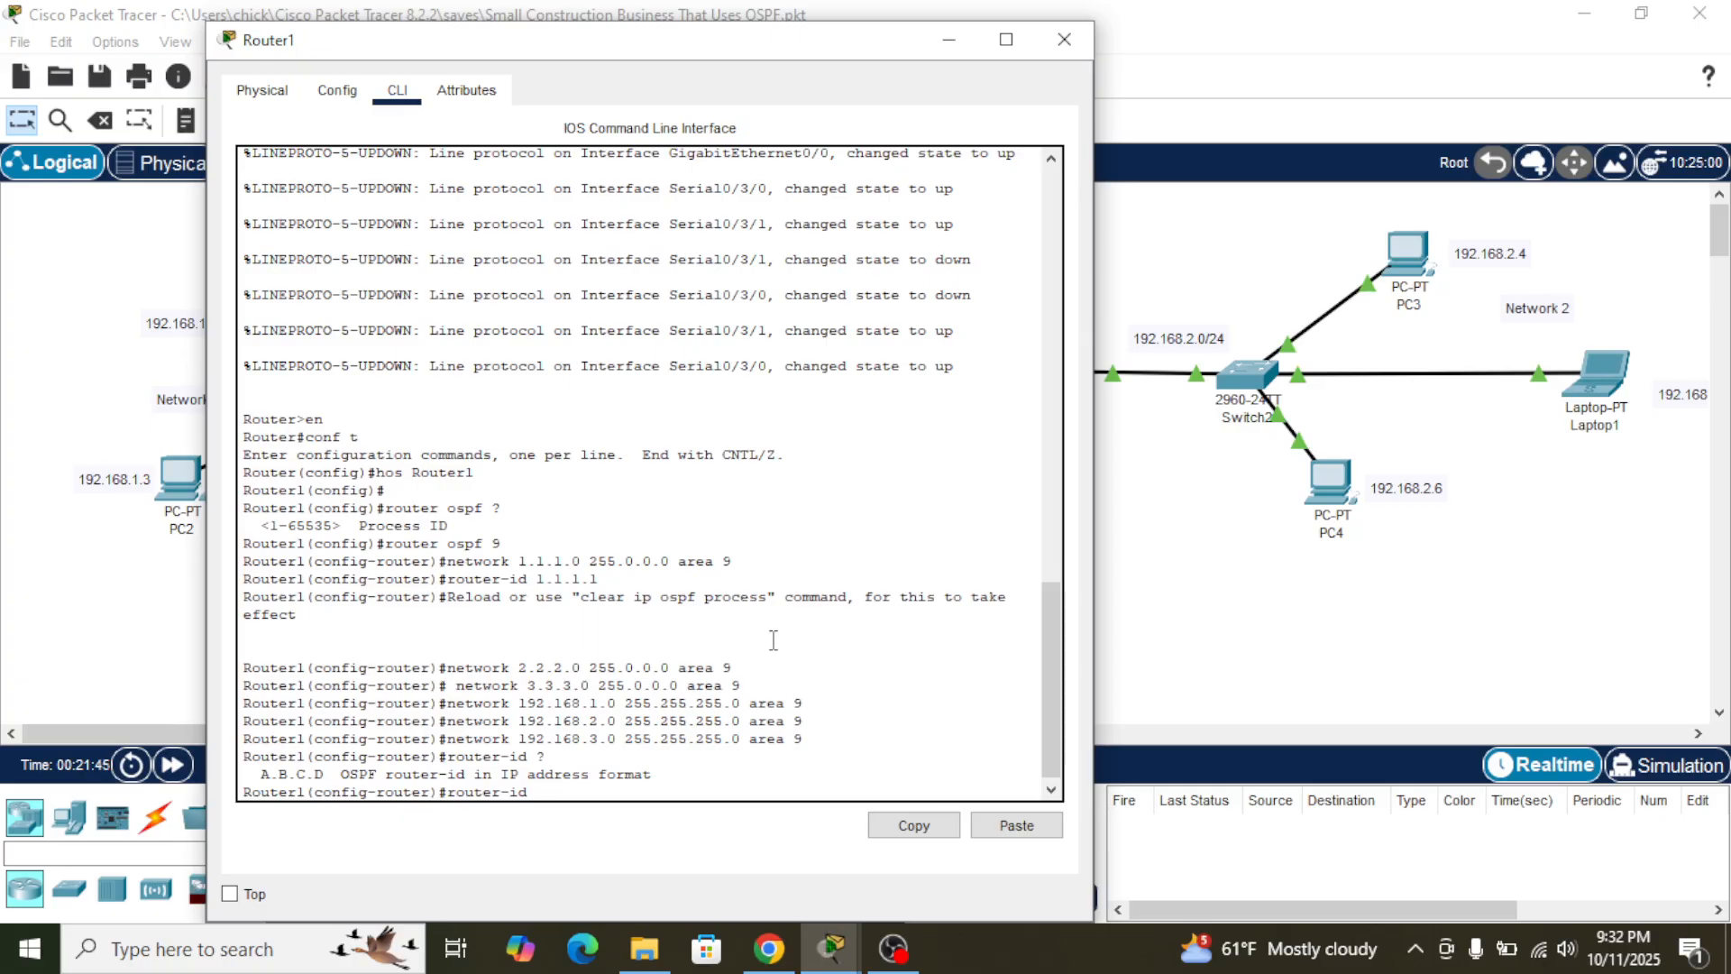
# - Open Router2's command line and enter global configuration mode
pyautogui.click(1217, 698)
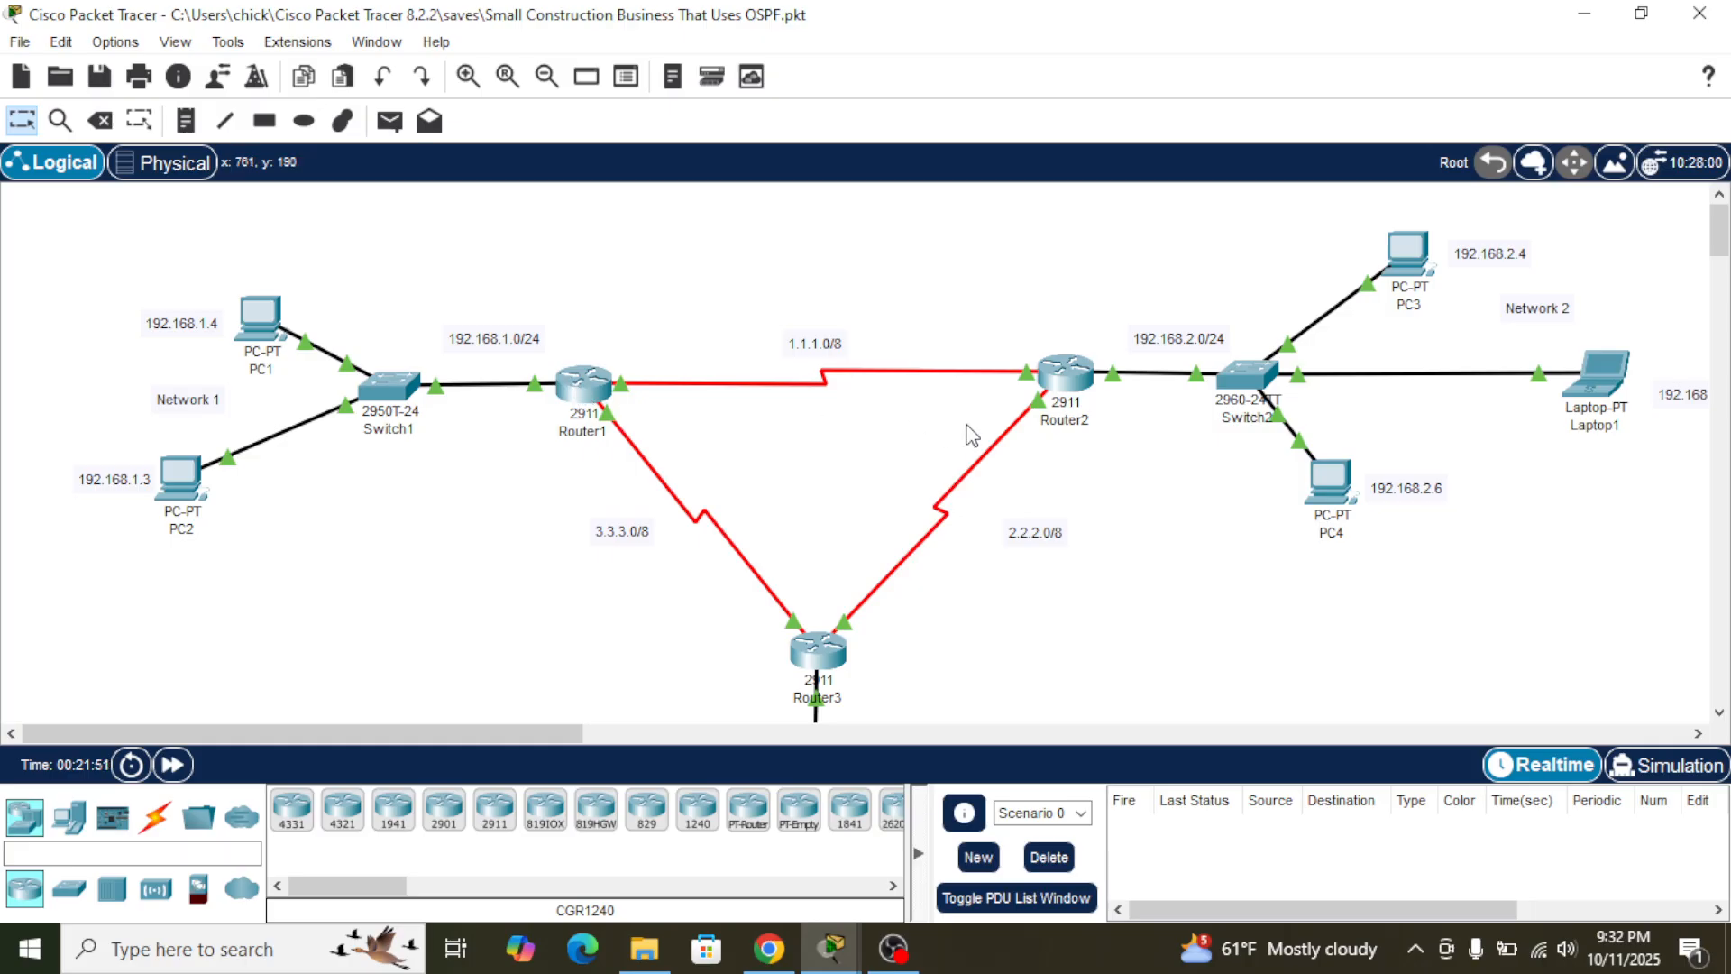
pyautogui.click(1080, 380)
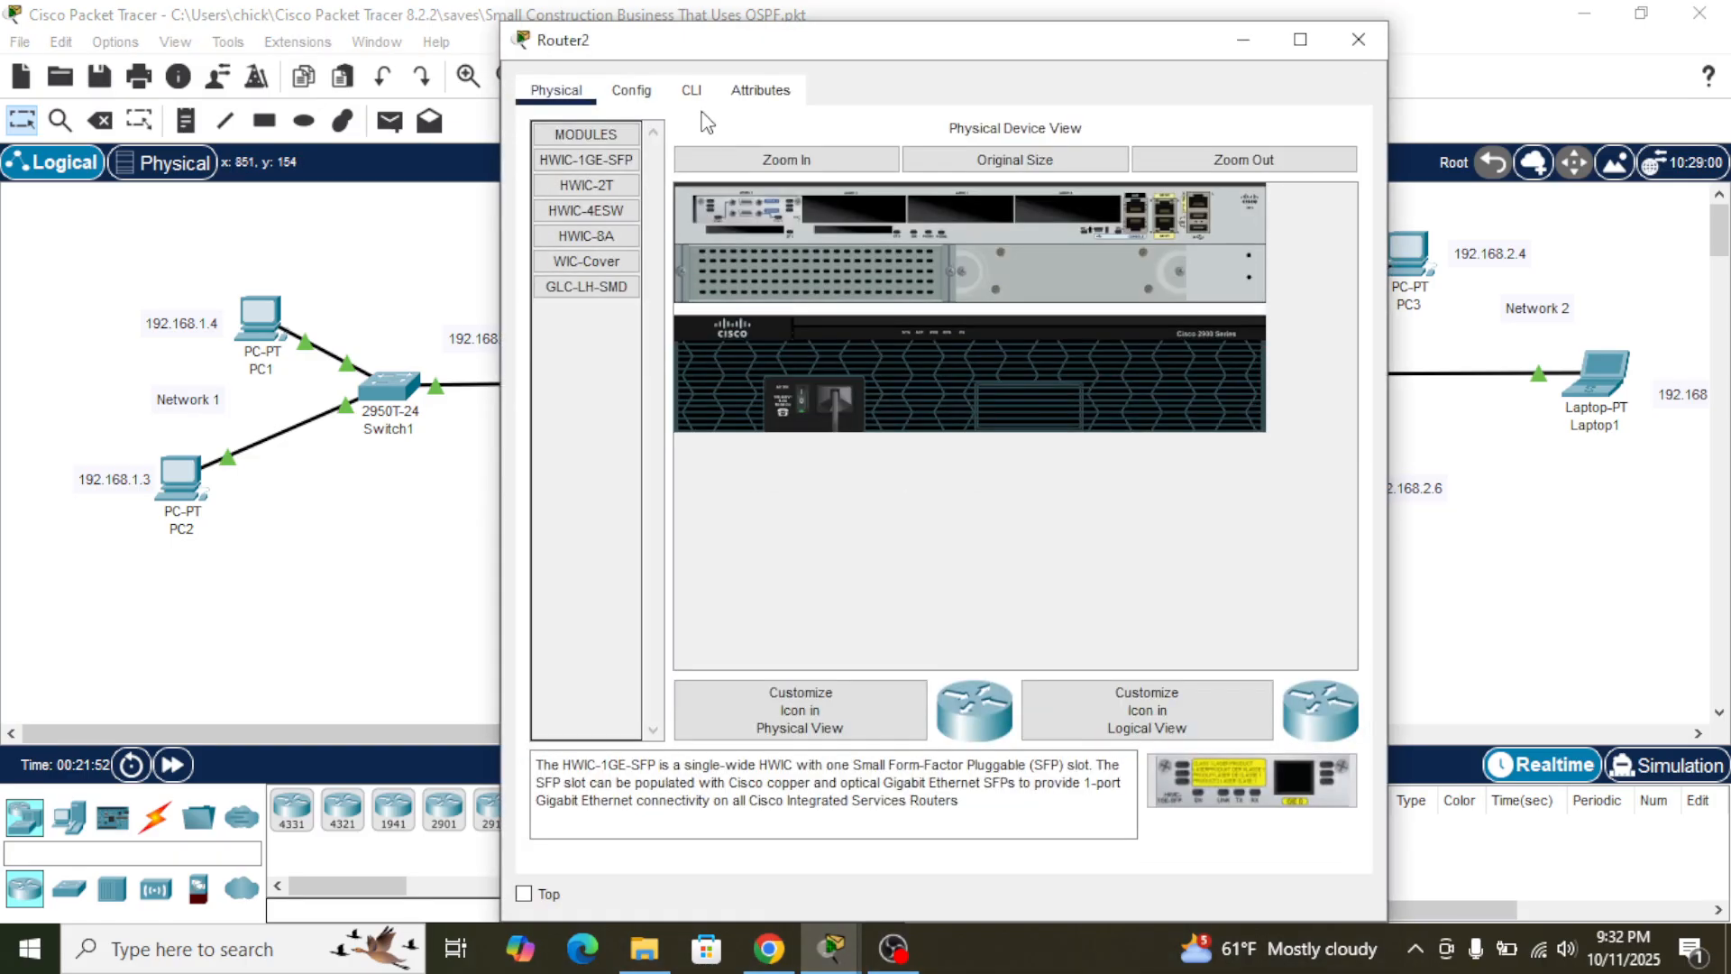
pyautogui.click(691, 90)
pyautogui.press('Return')
pyautogui.write('en')
pyautogui.press('Return')
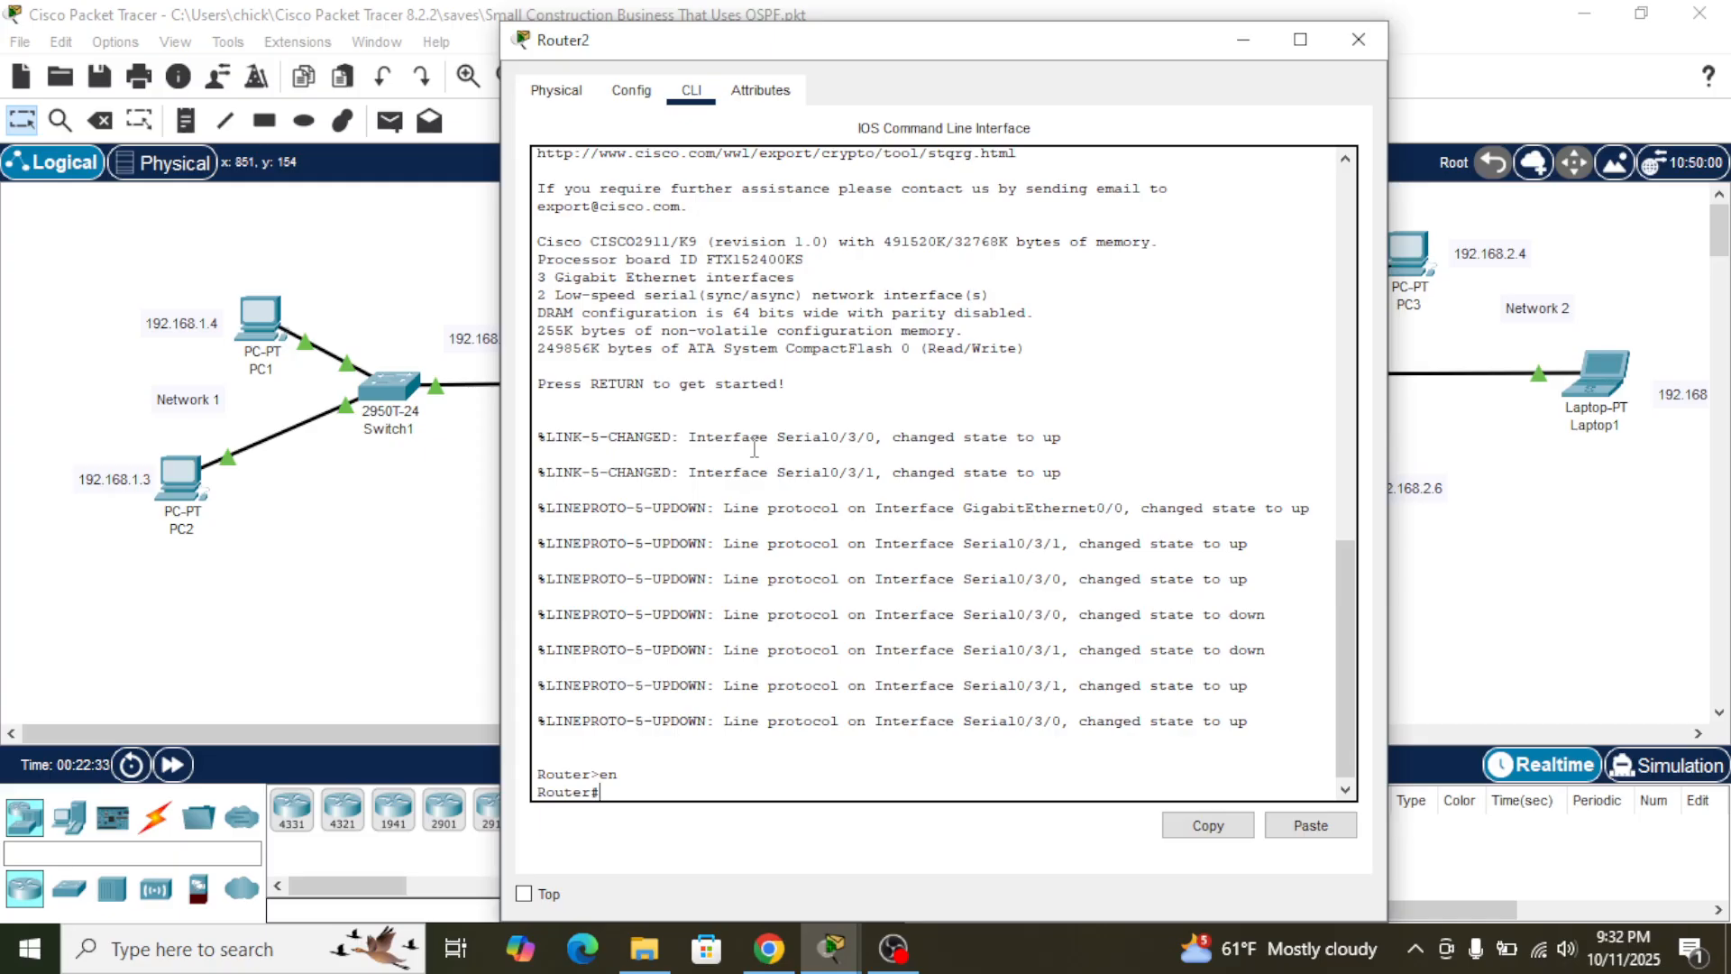
pyautogui.write('conf t')
pyautogui.press('Return')
# - Set the hostname to Router2
pyautogui.write('hos router')
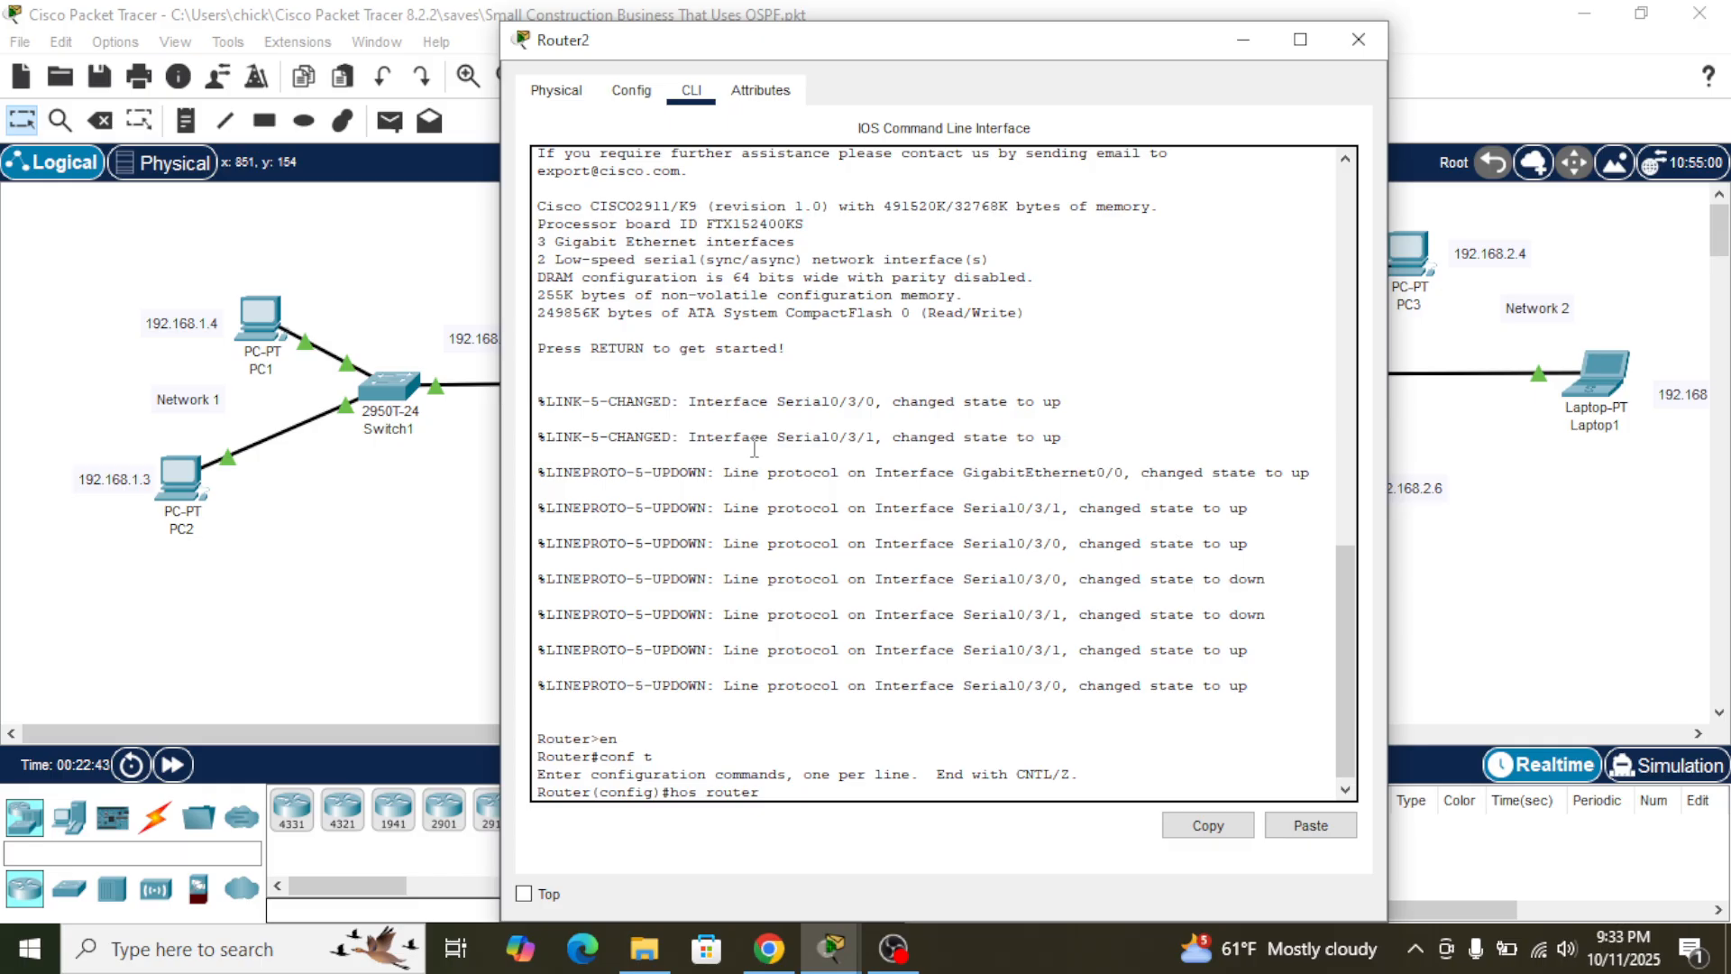
pyautogui.write('2')
pyautogui.press('Left')
pyautogui.press('Left')
pyautogui.press('Left')
pyautogui.press('Left')
pyautogui.press('Left')
pyautogui.press('Left')
pyautogui.press('BackSpace')
pyautogui.write('R')
pyautogui.press('Return')
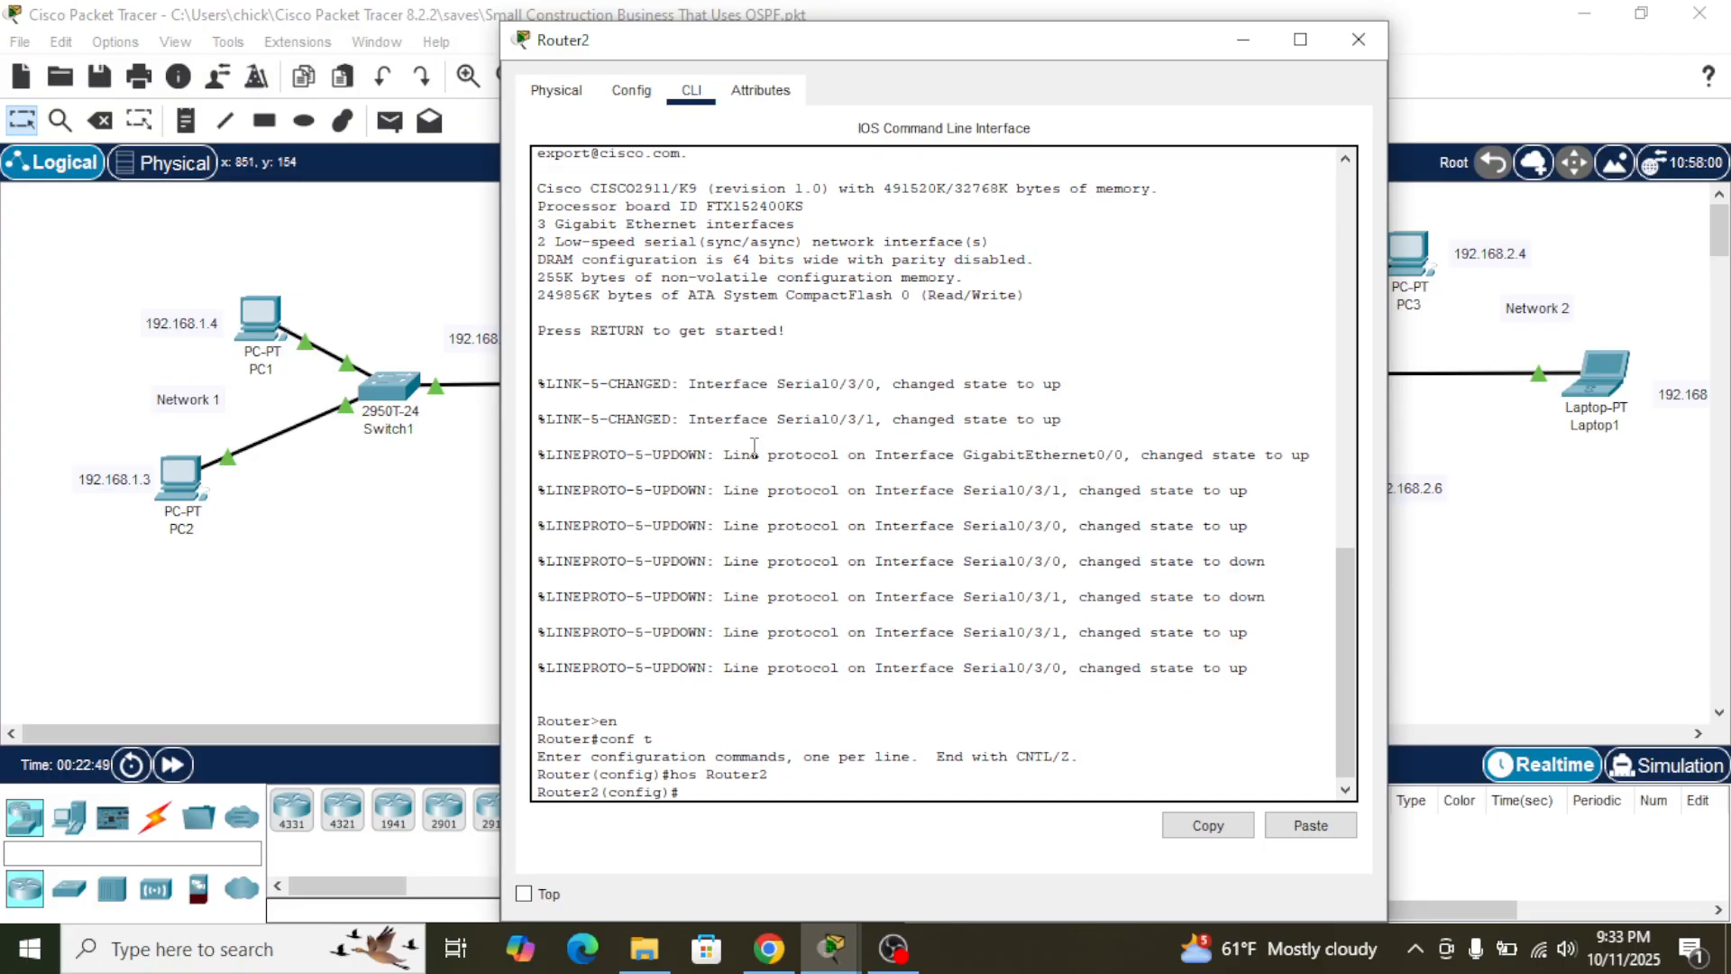
# - Start OSPF process 9 on Router2 and move its window aside so the Router2 side of the topology shows
pyautogui.write('router osp')
pyautogui.write('f')
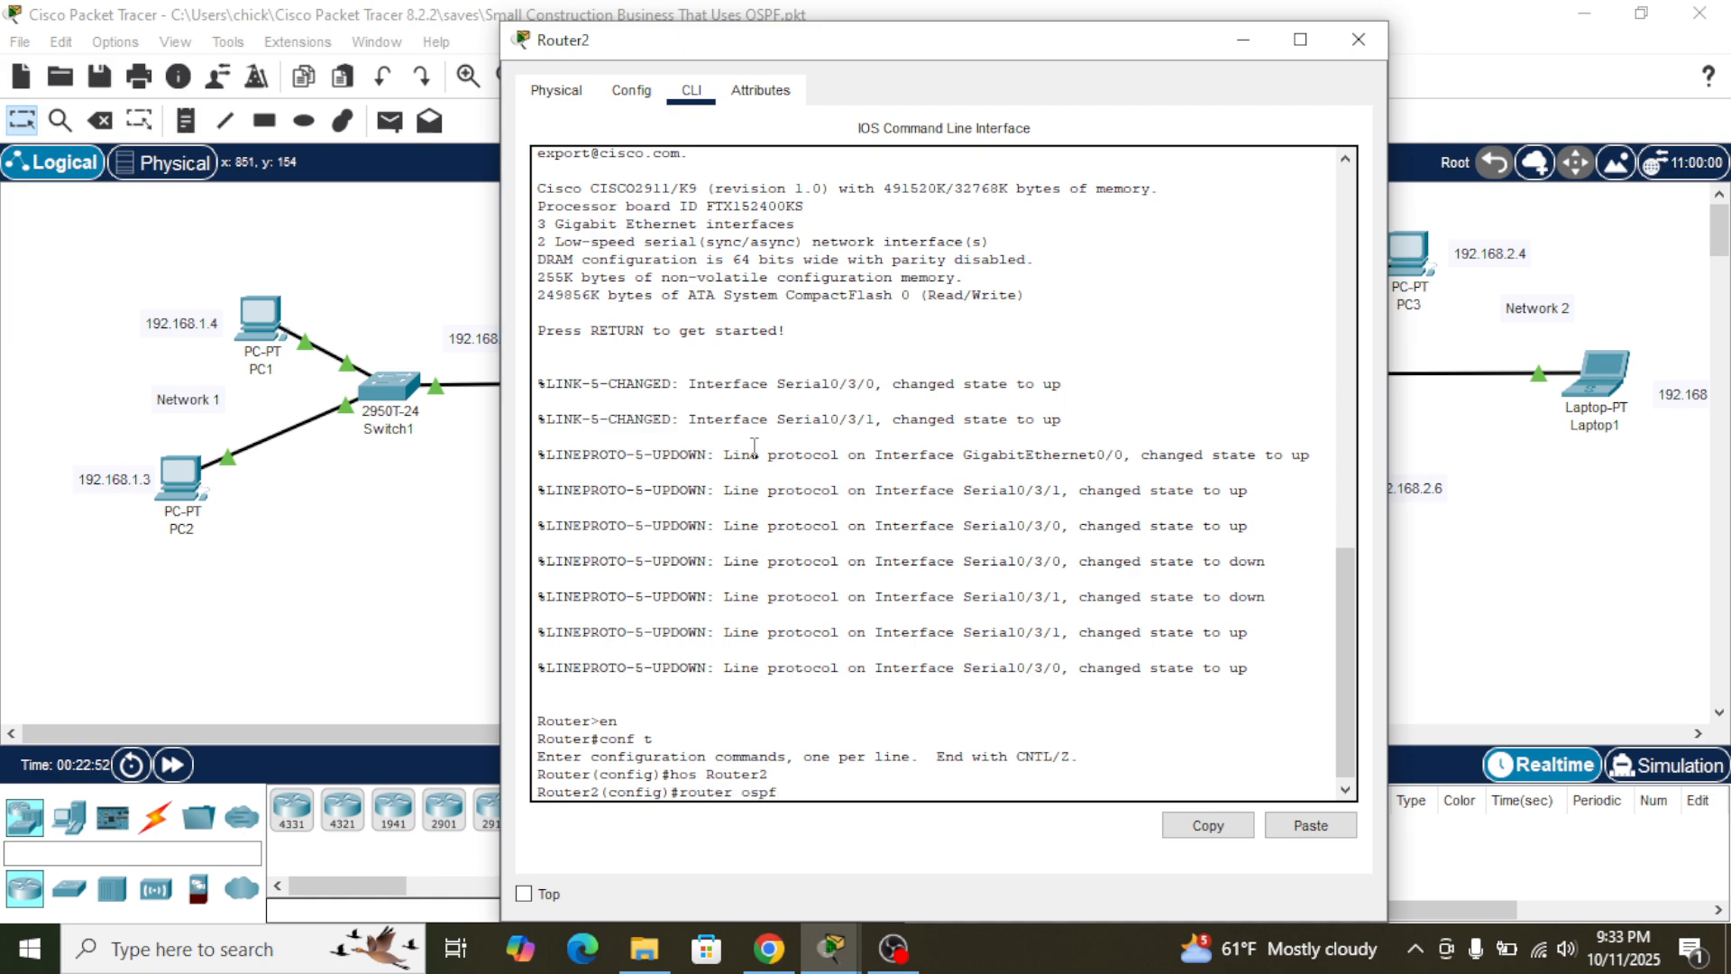
pyautogui.write(' 9')
pyautogui.press('Return')
pyautogui.moveTo(943, 37); pyautogui.dragTo(533, 40)
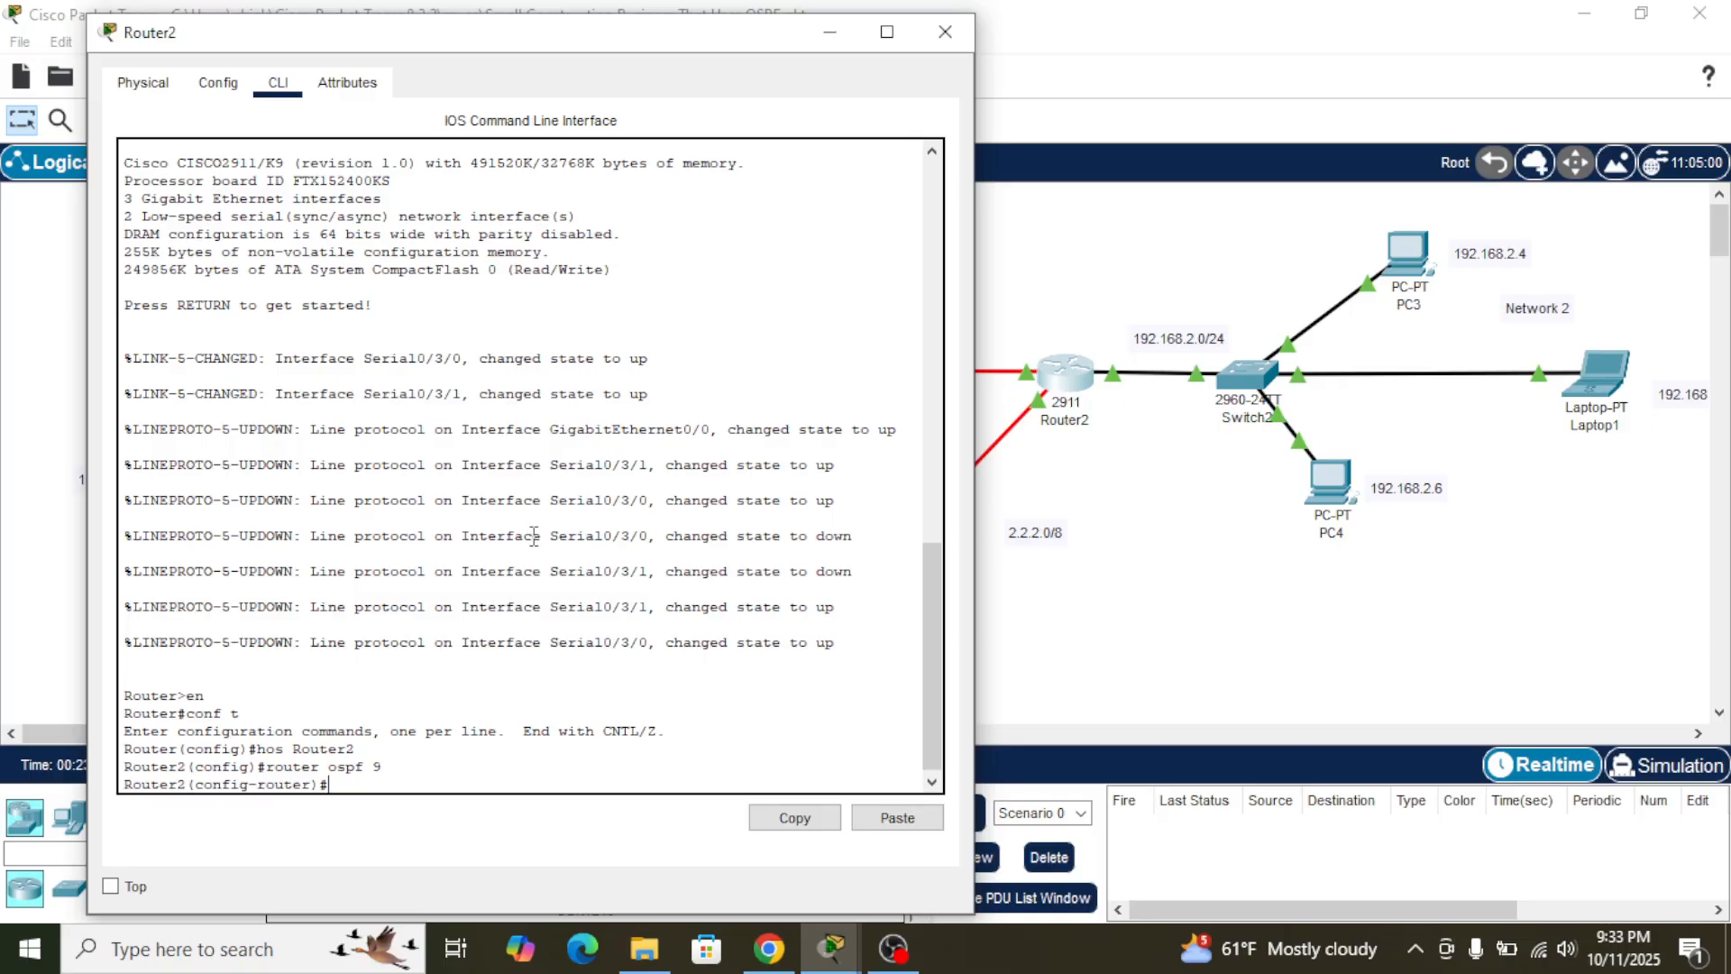
# - Assign OSPF router ID 2.2.2.2 to Router2, checking its interface addresses in the topology
pyautogui.write('router-id')
pyautogui.click(1170, 587)
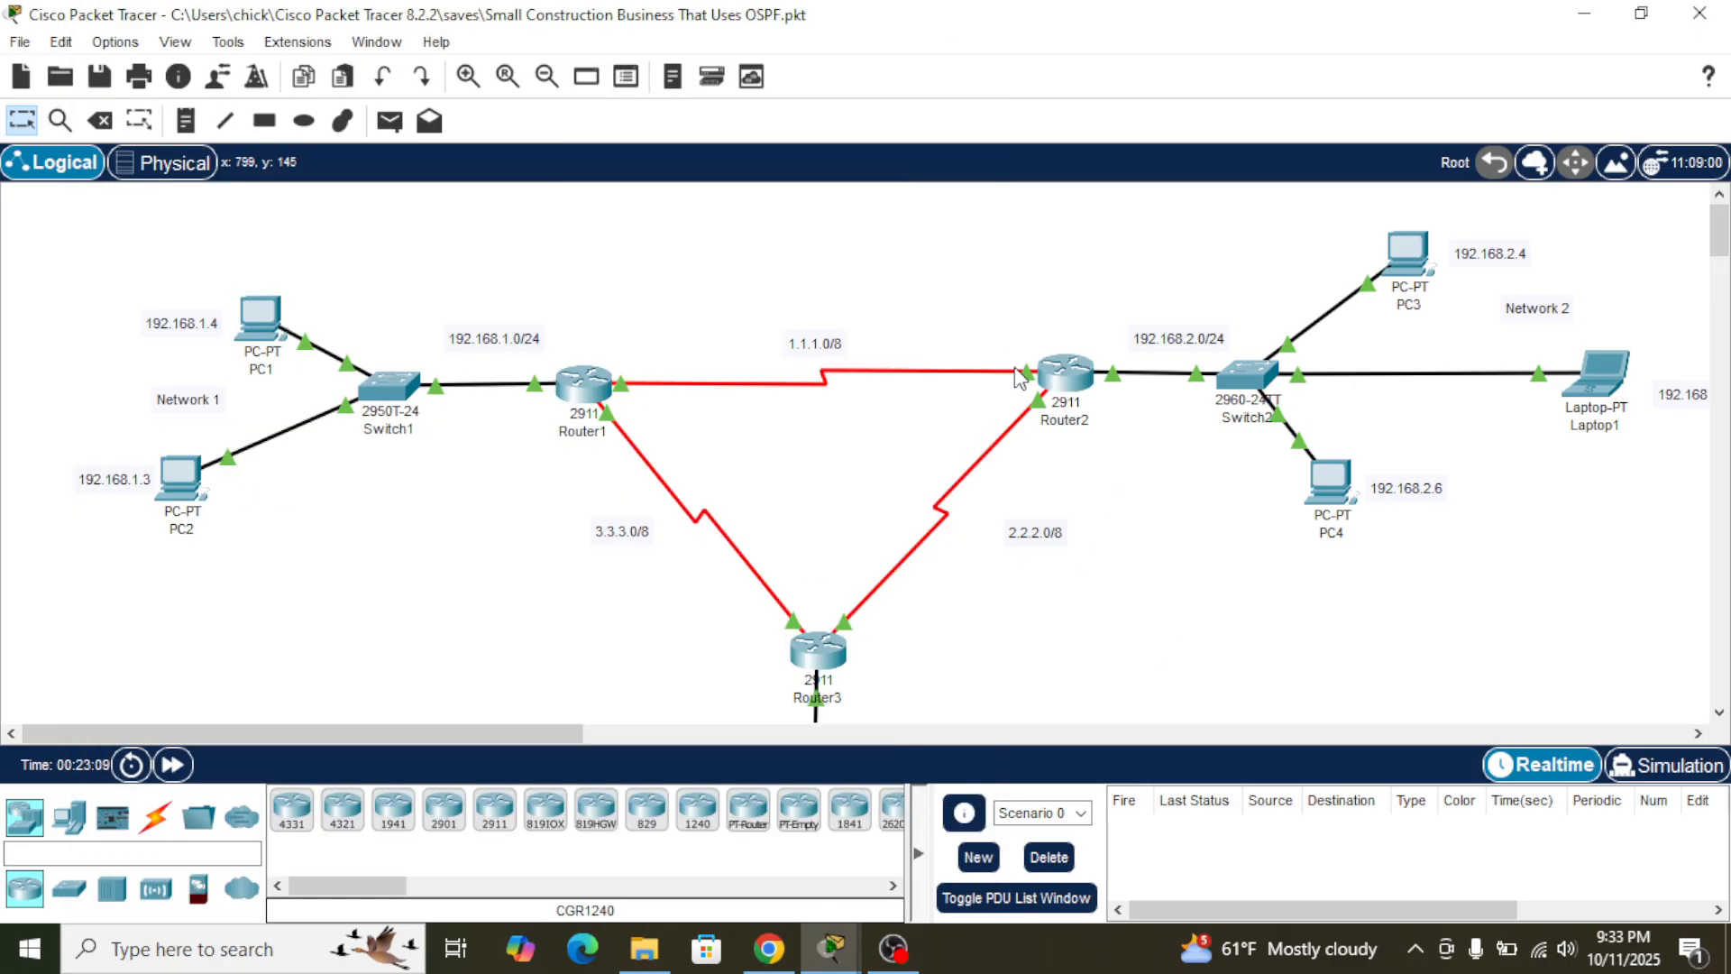
pyautogui.moveTo(1028, 377)
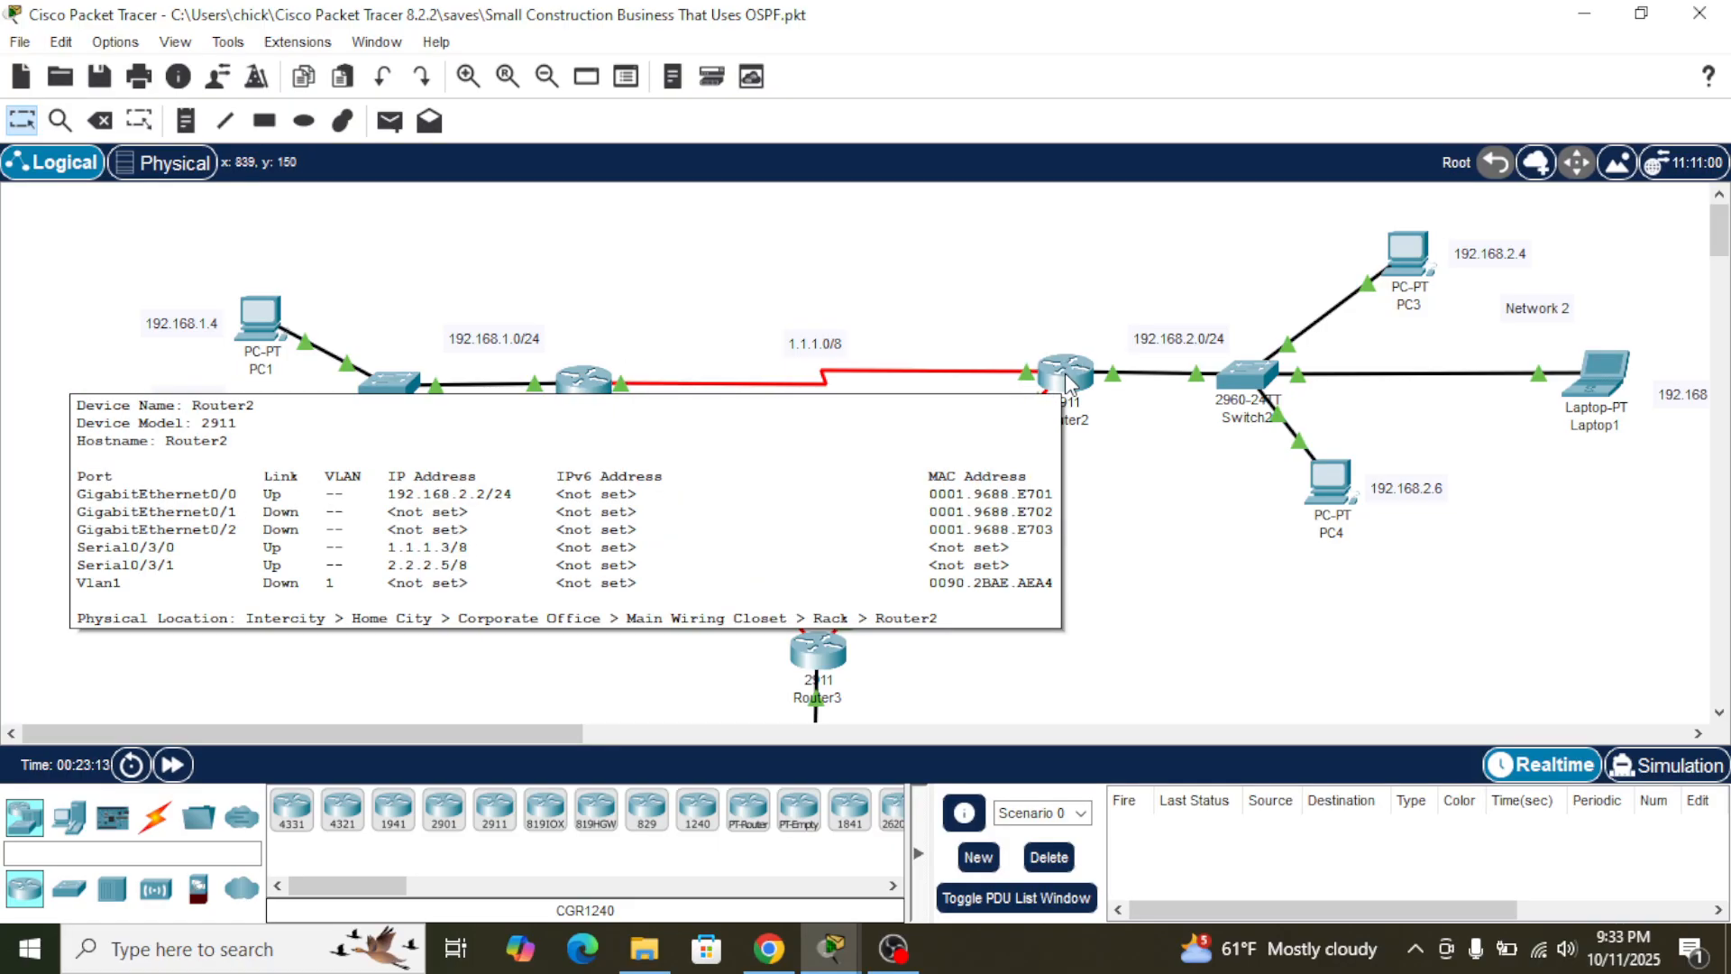
pyautogui.click(1065, 371)
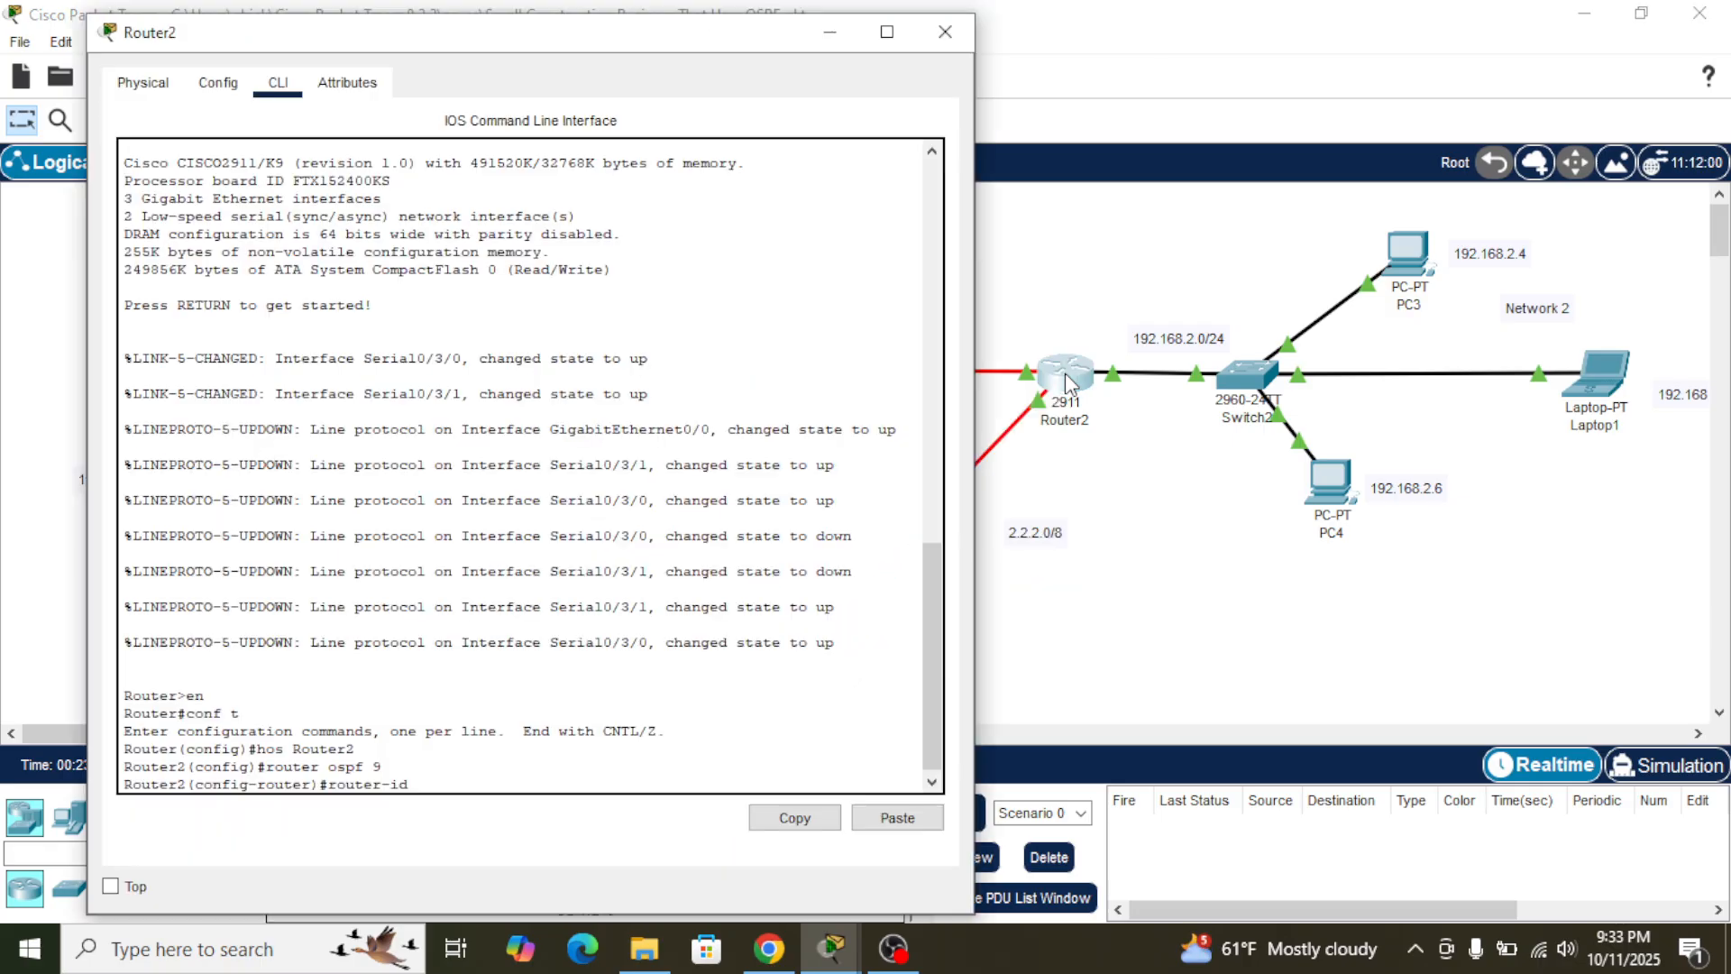
pyautogui.write('2.2.2.2')
pyautogui.press('Return')
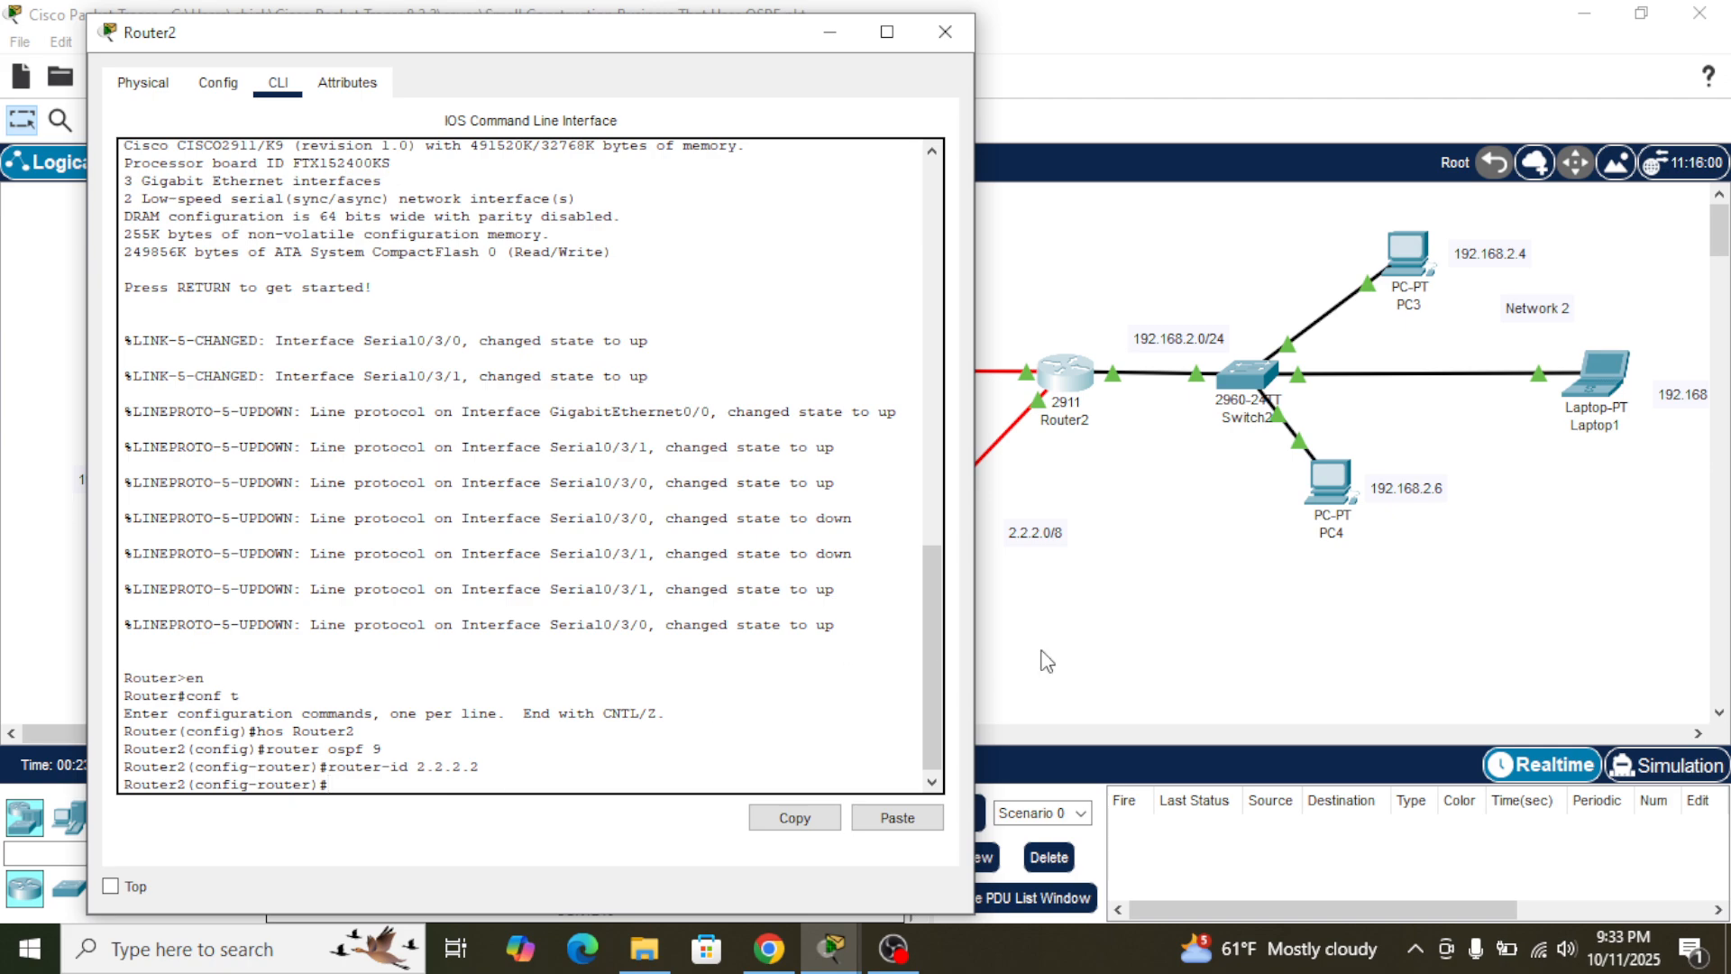
# - Advertise network 1.1.1.0 with mask 255.0.0.0 in OSPF area 9 on Router2
pyautogui.write('network 1.1.1.0 255.0.0.0 area')
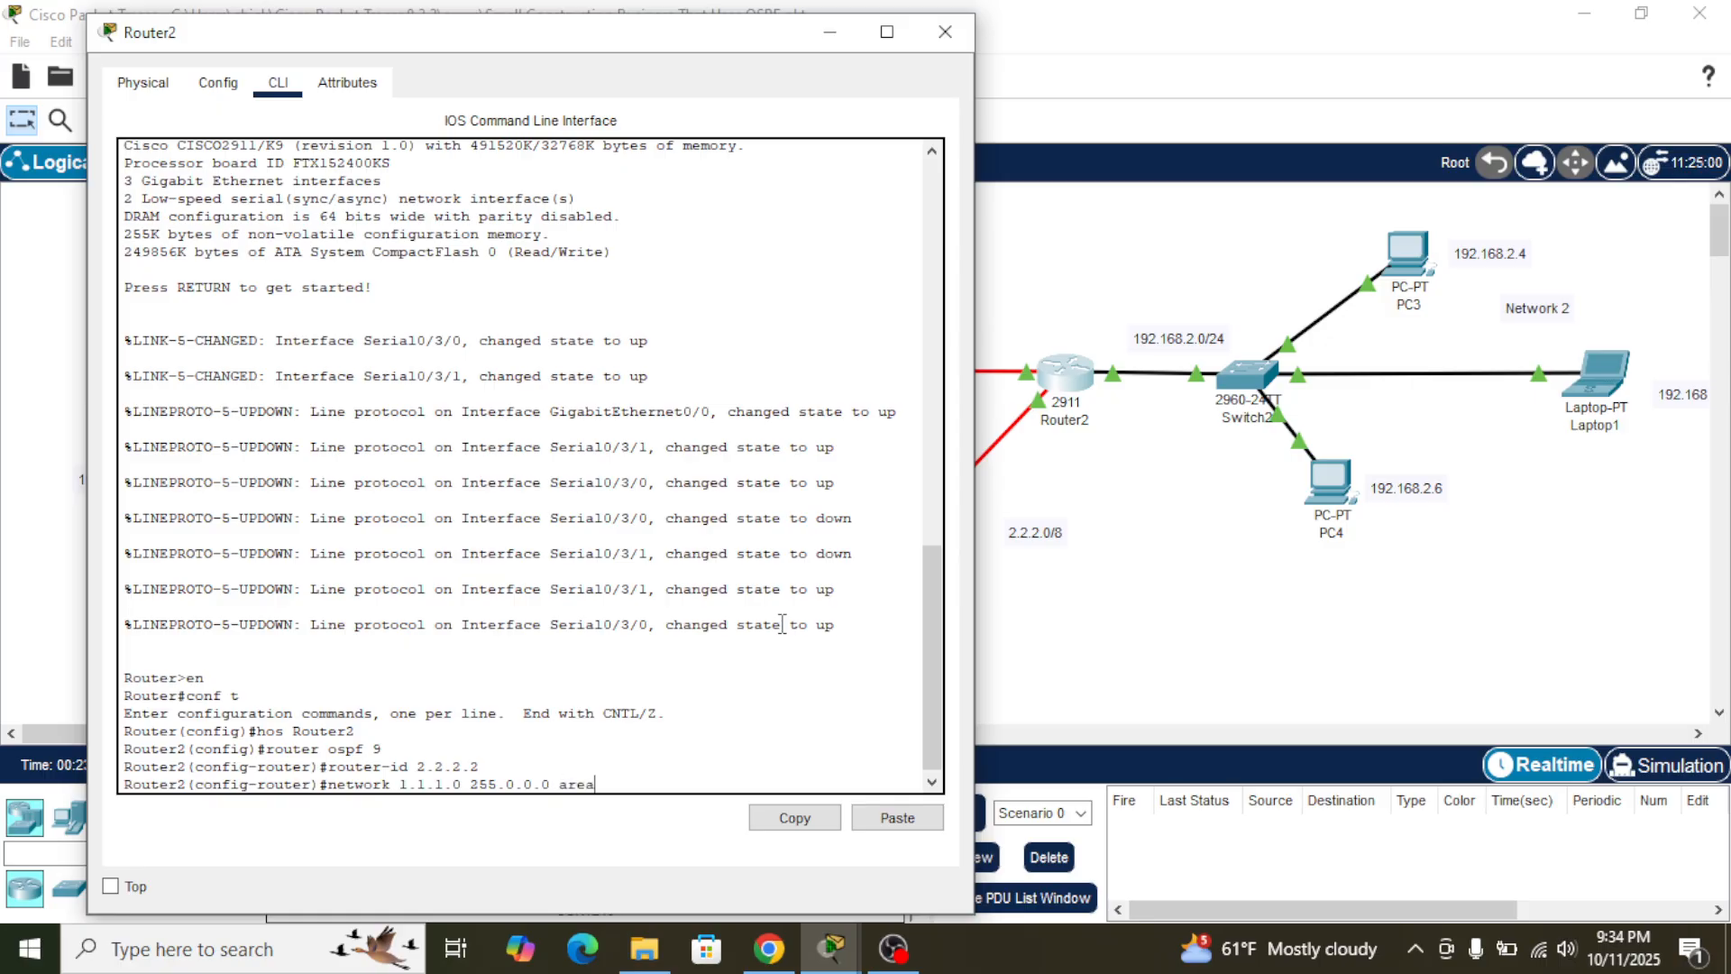
pyautogui.write(' 9')
pyautogui.press('Return')
# - Begin a network statement on Router2, examine the OSPF adjacency message on Router1 and return to Router2
pyautogui.write('network 2')
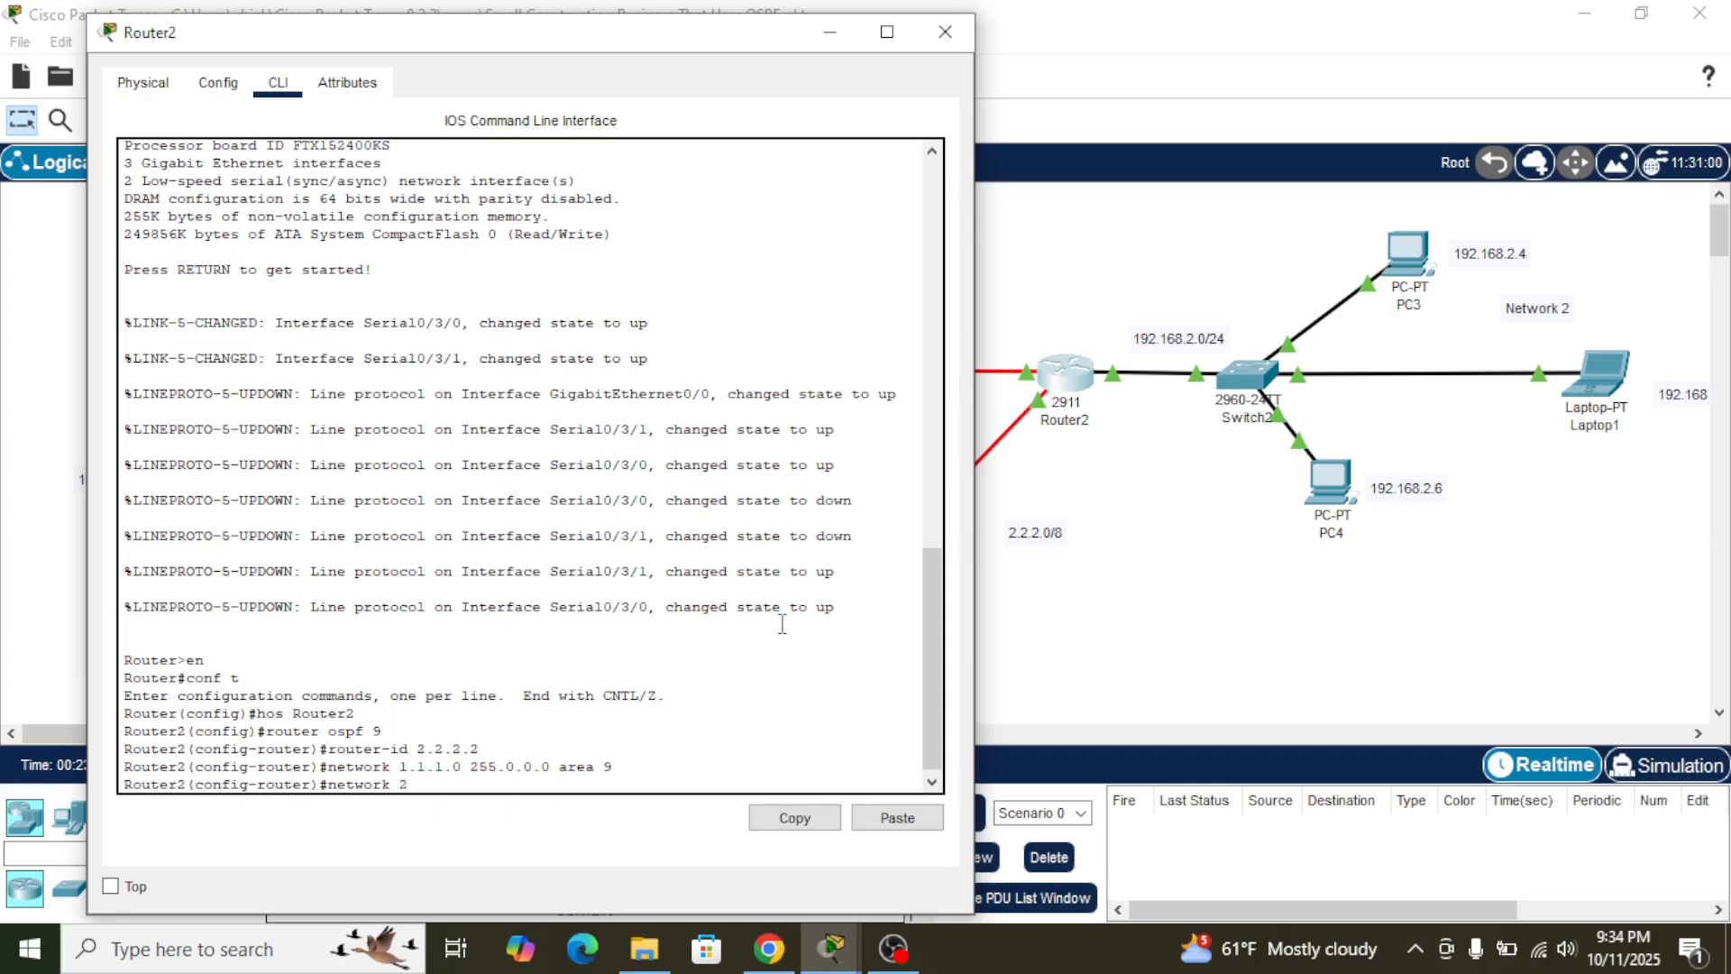
pyautogui.click(1161, 627)
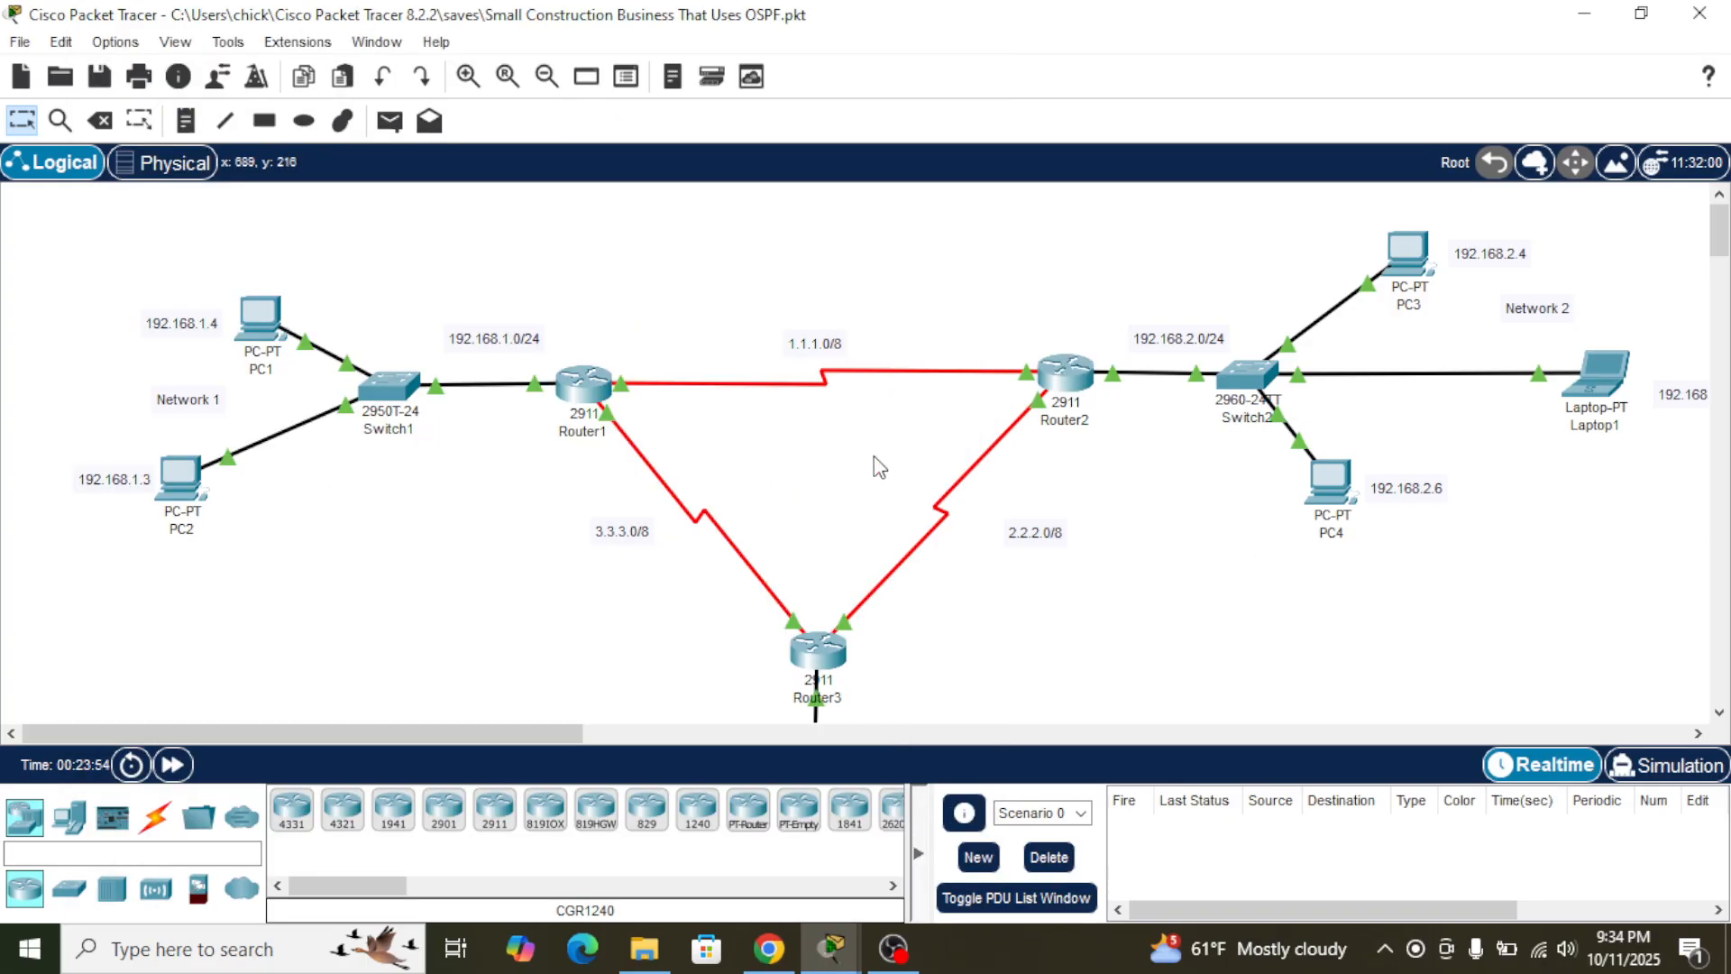
pyautogui.click(587, 378)
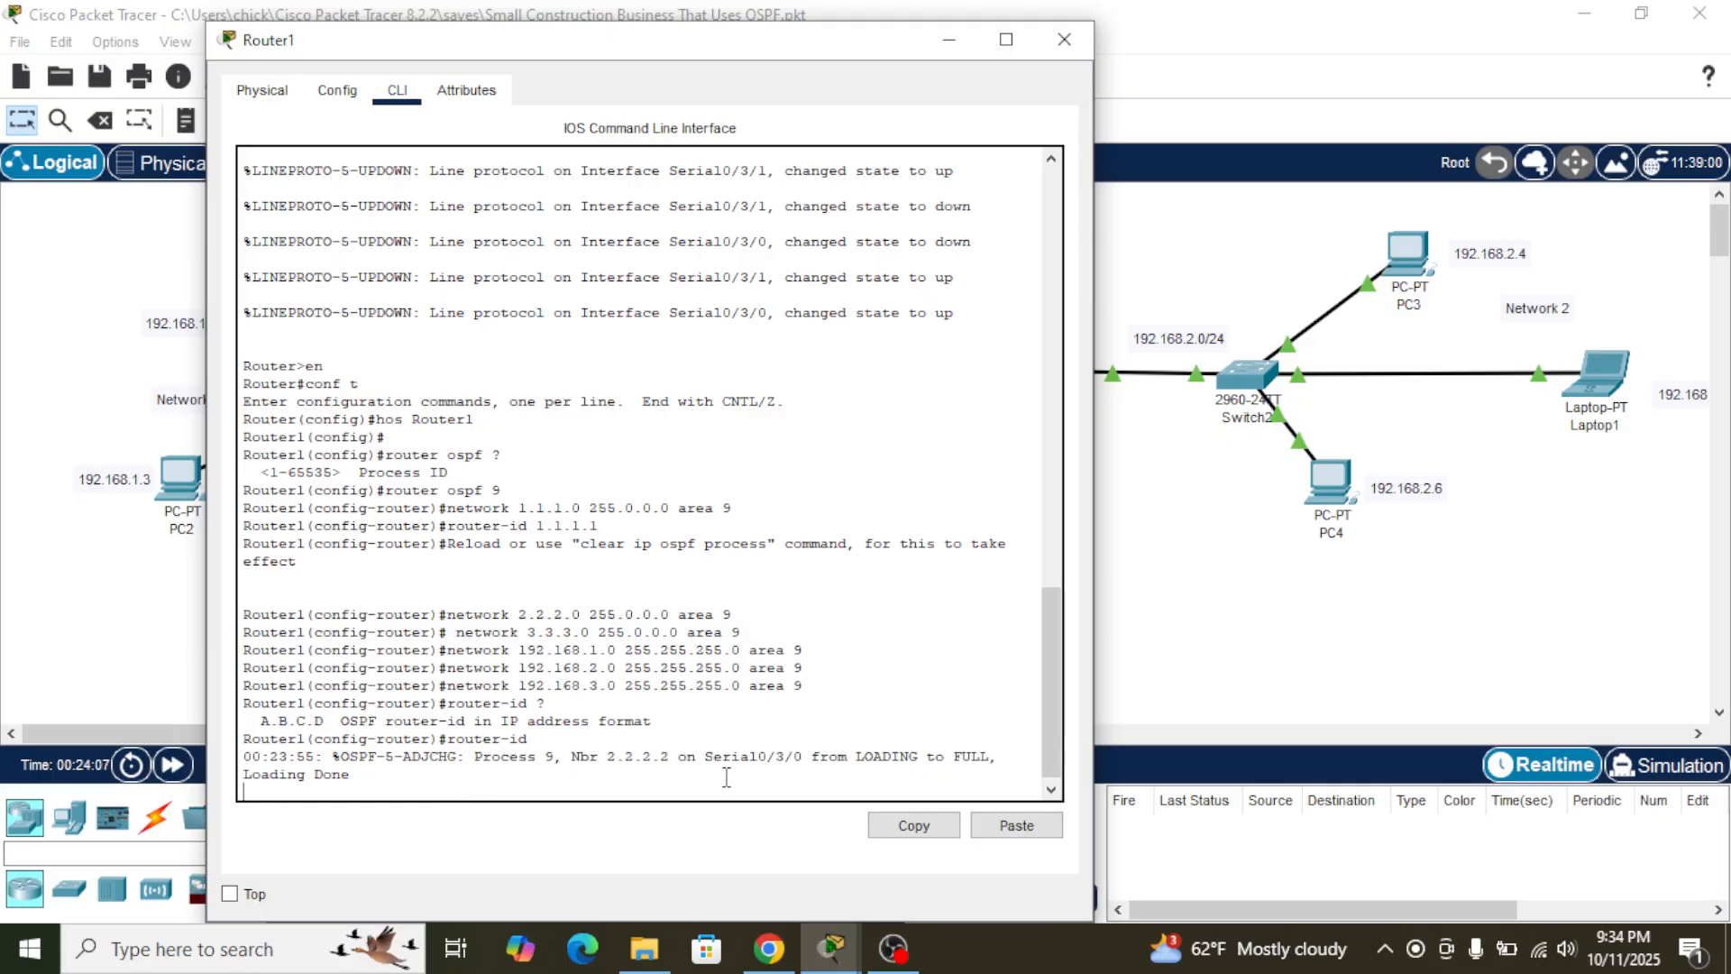
pyautogui.click(1125, 708)
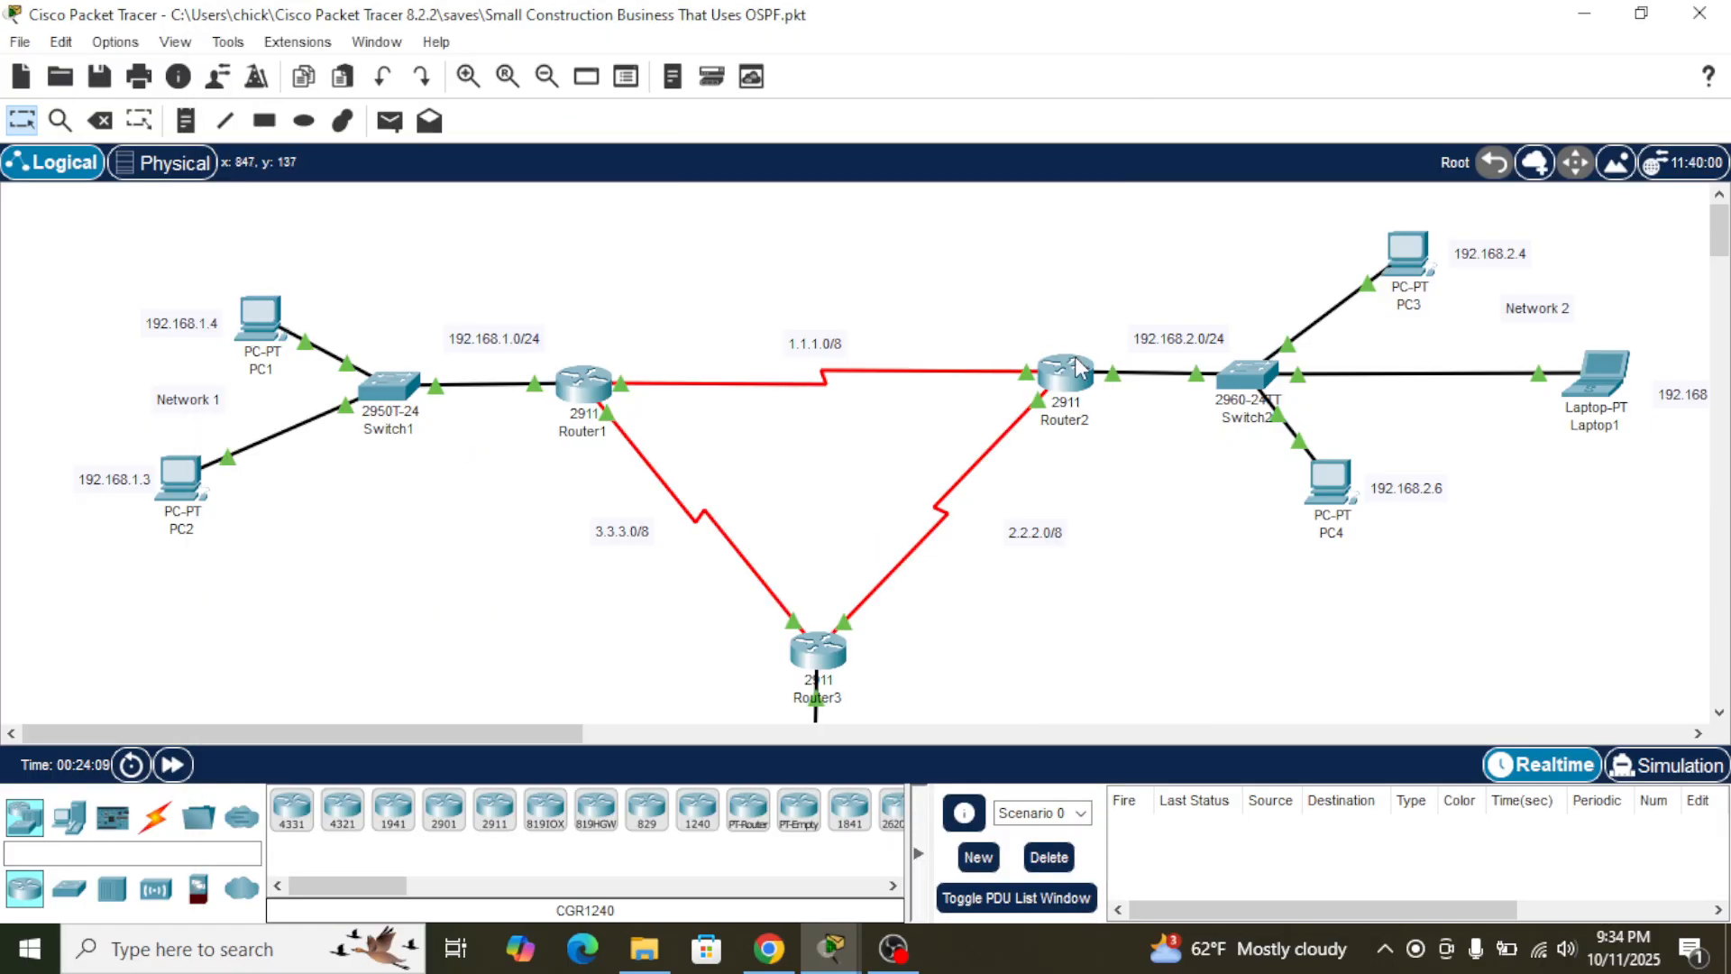
pyautogui.moveTo(1071, 394)
pyautogui.click(1068, 383)
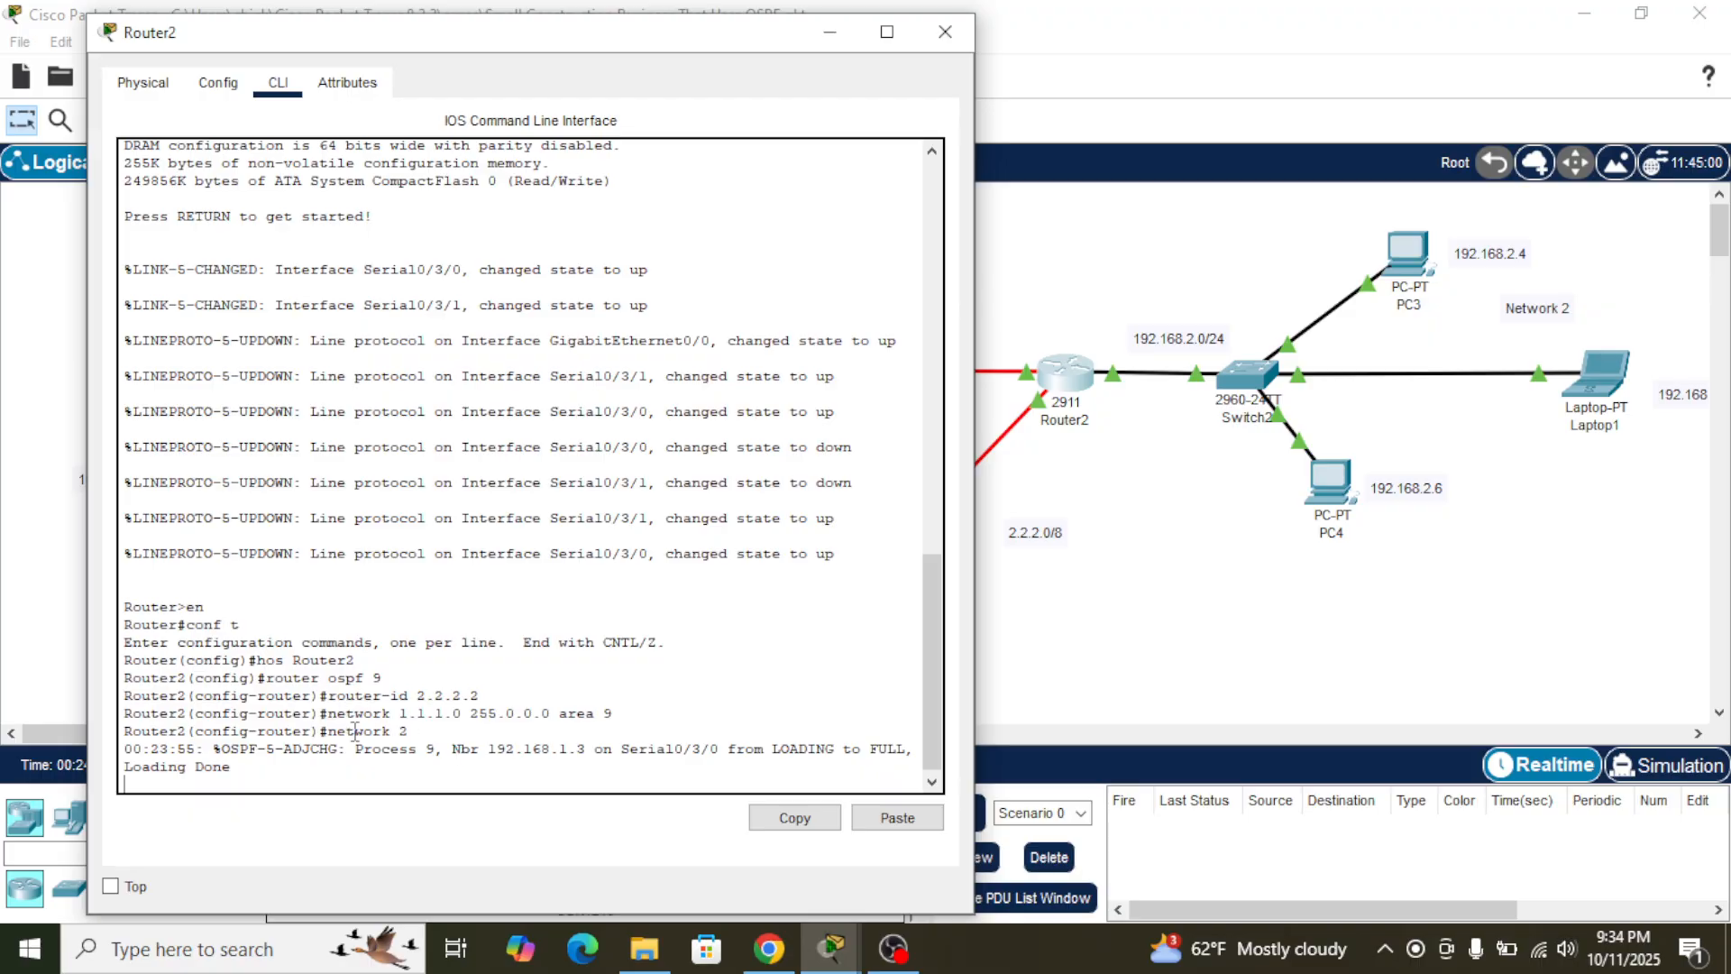
# - Compare the neighbor address in Router2's OSPF adjacency message with Router1's interface addresses in the topology
pyautogui.click(1142, 633)
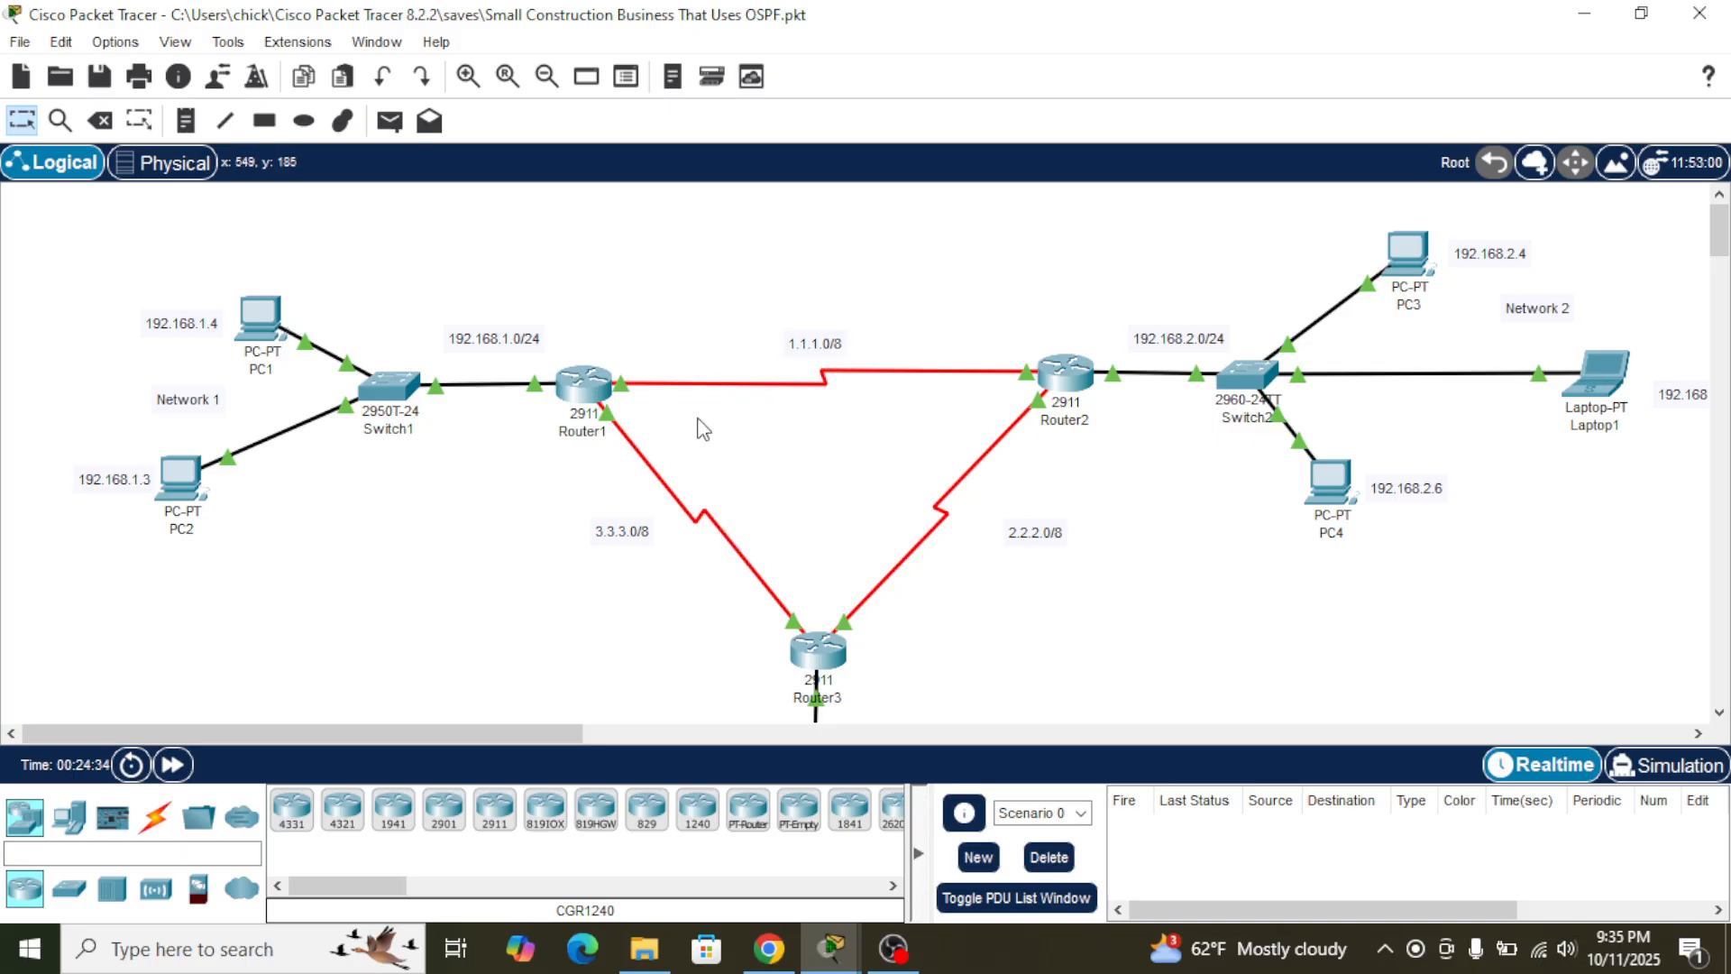
pyautogui.click(1082, 386)
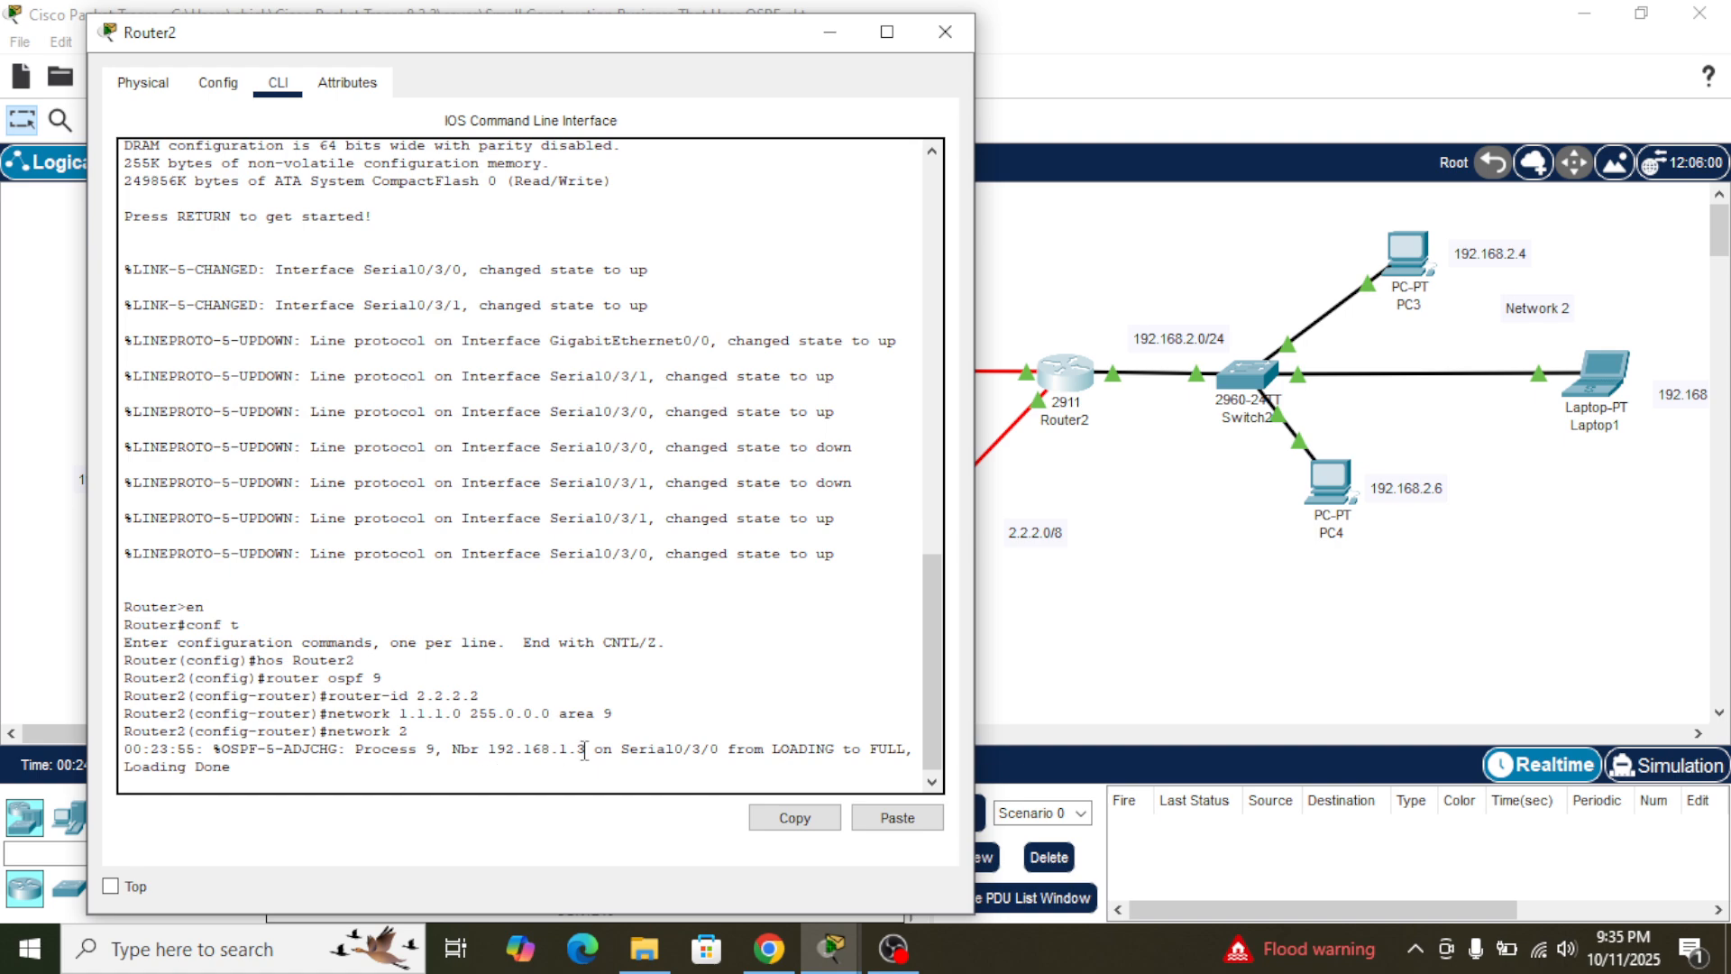
pyautogui.doubleClick(490, 747)
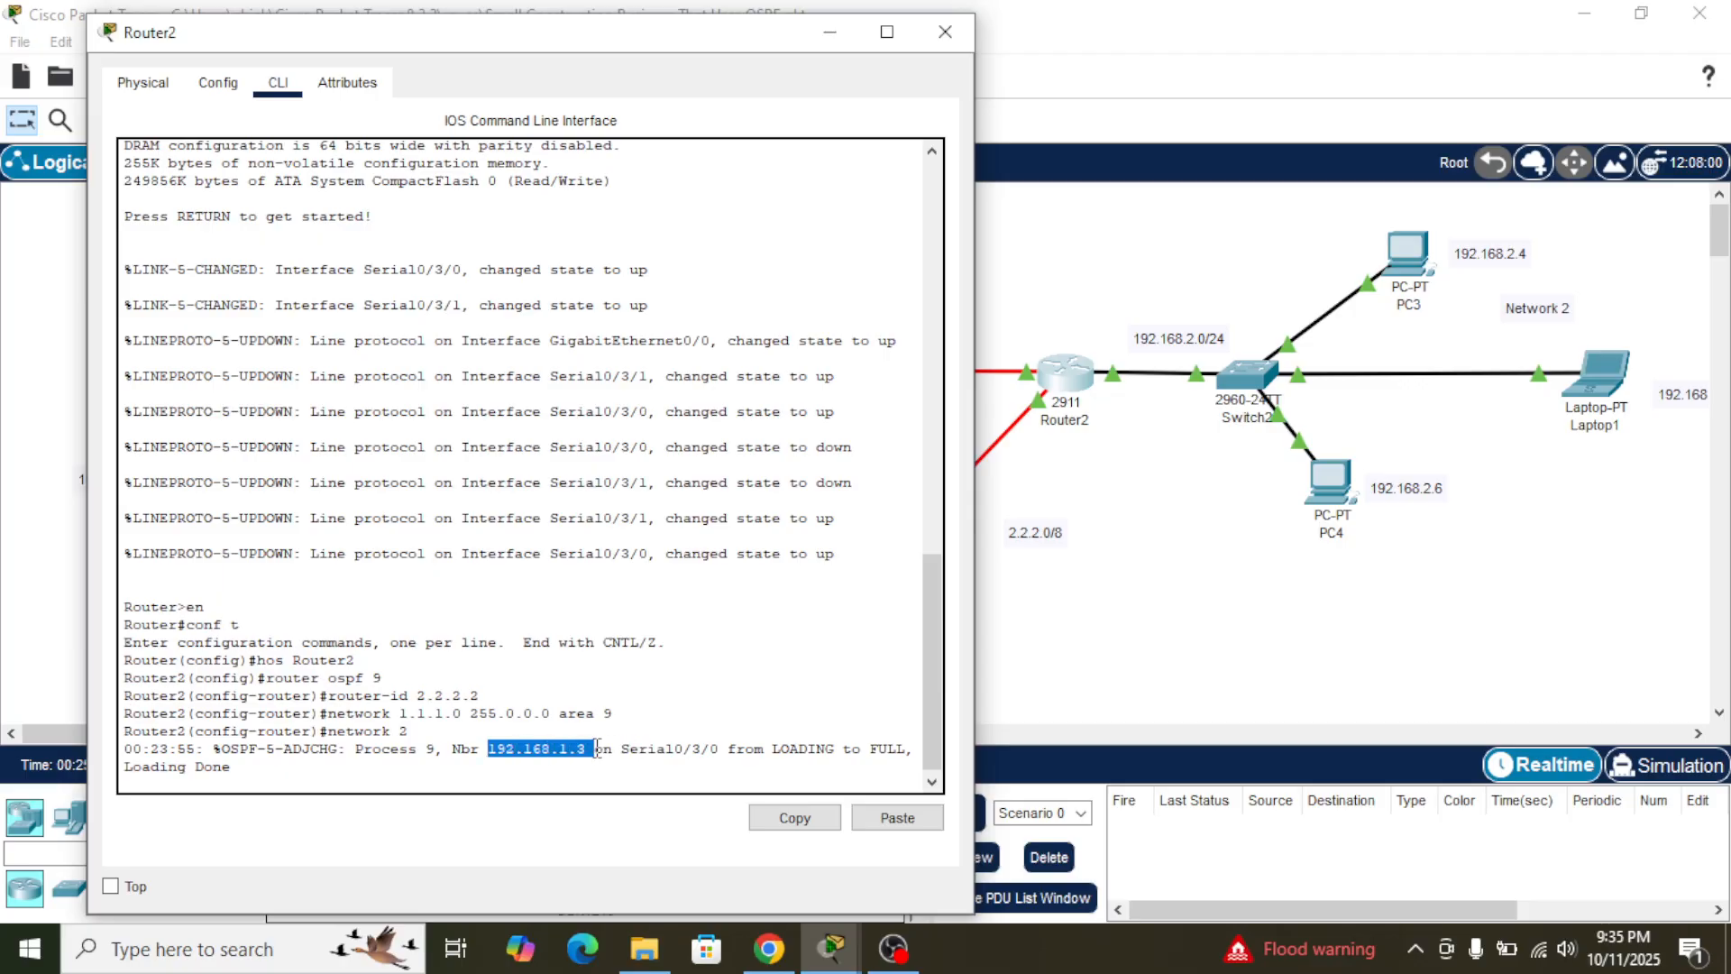
pyautogui.moveTo(597, 748); pyautogui.dragTo(638, 737)
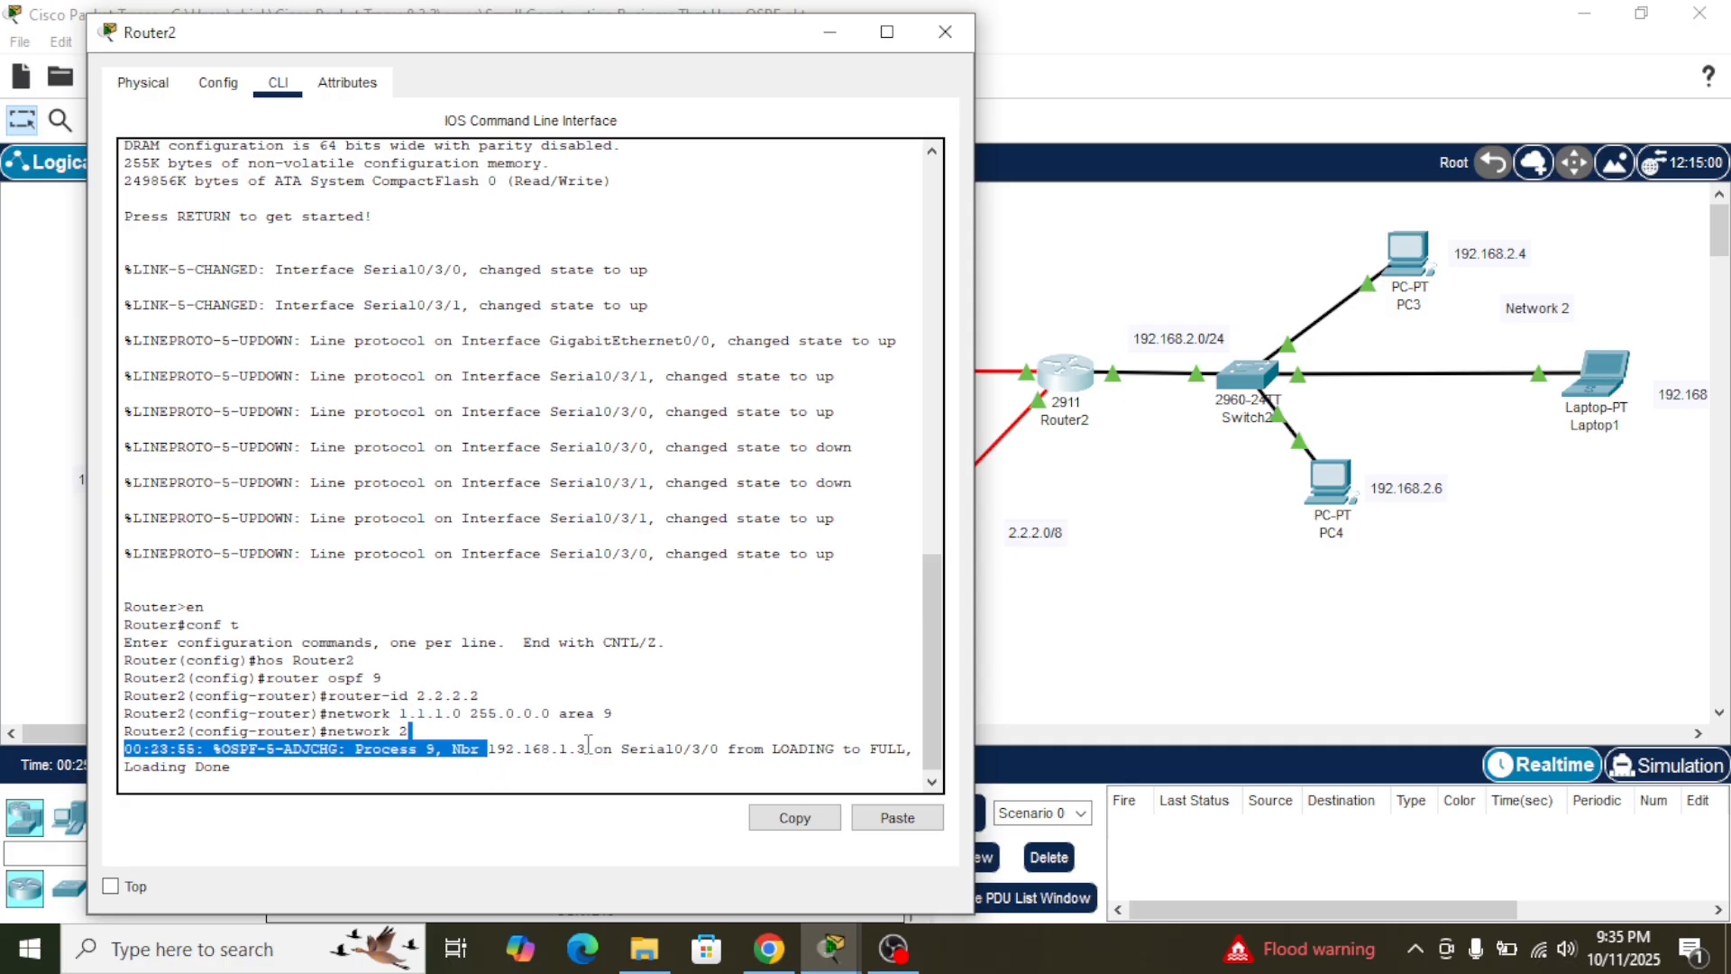
pyautogui.click(1201, 635)
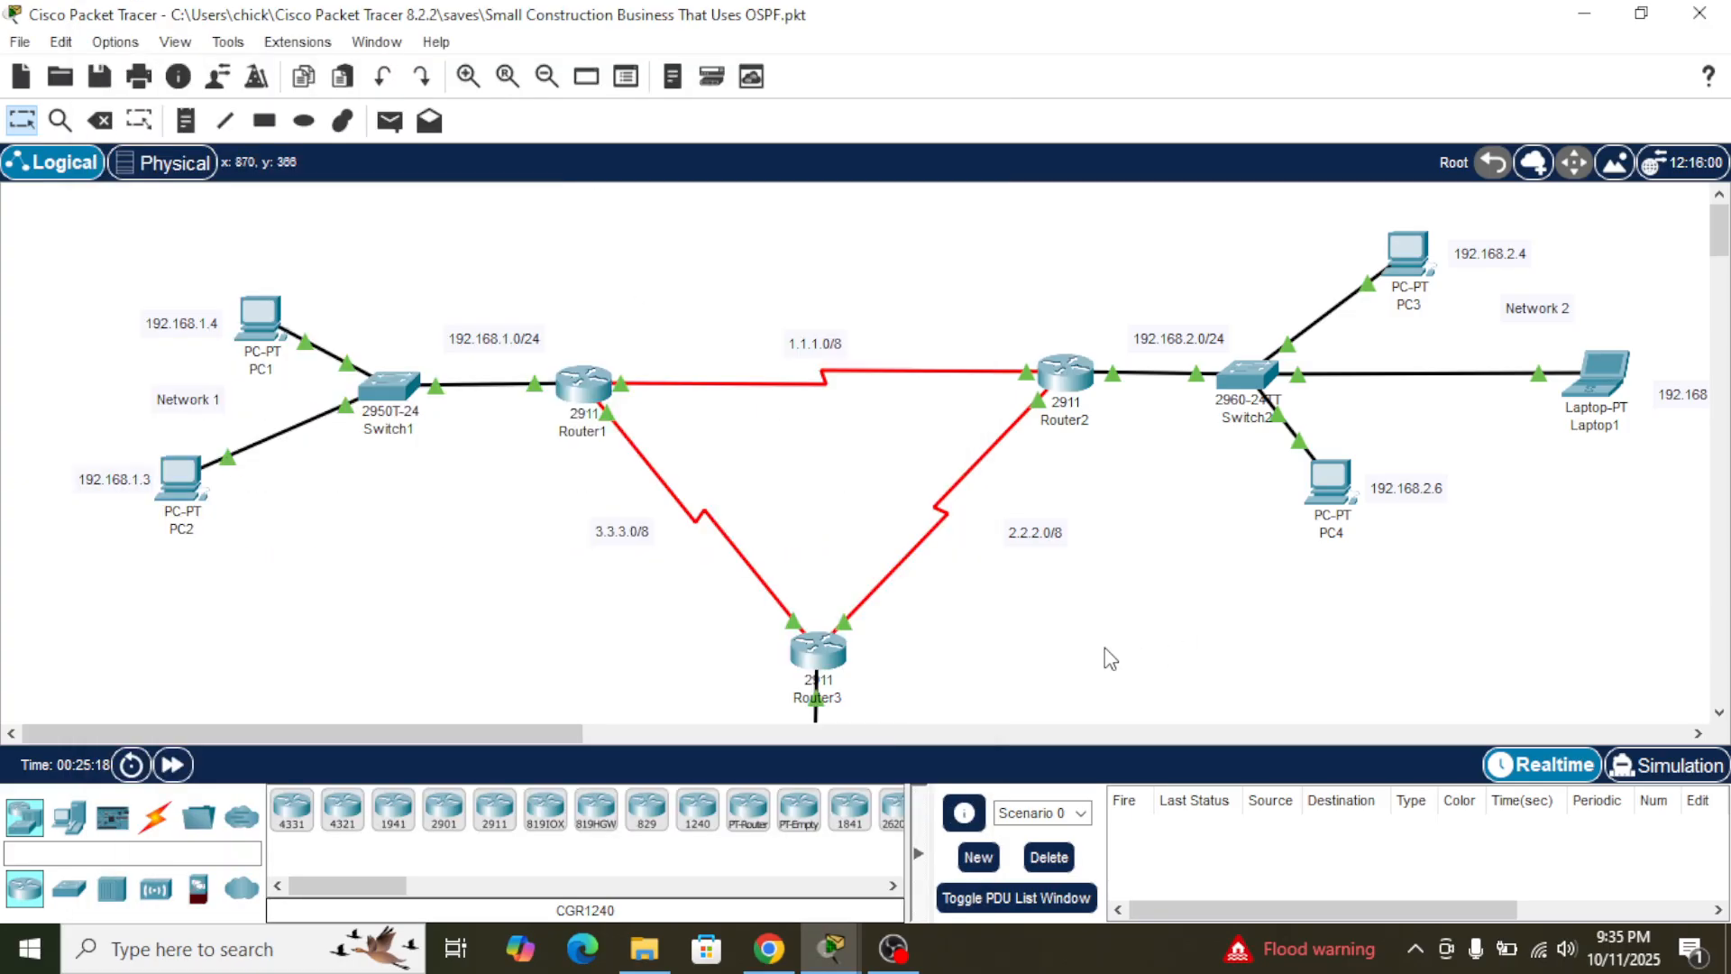
pyautogui.moveTo(566, 386)
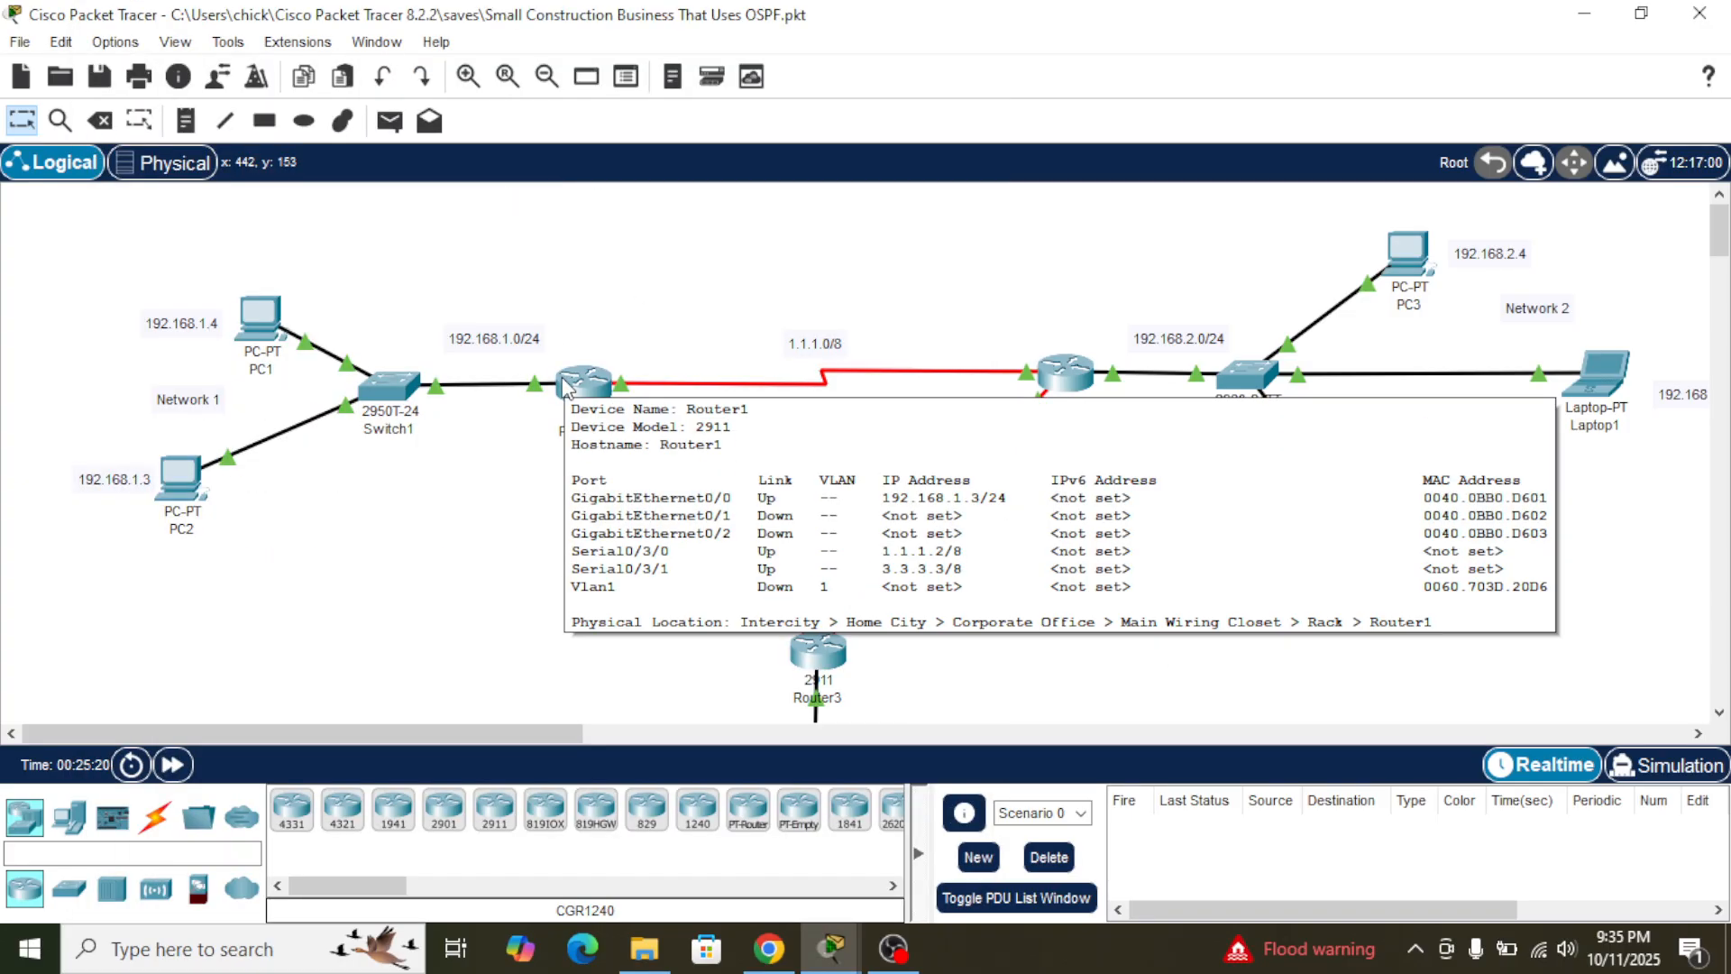
pyautogui.click(1066, 371)
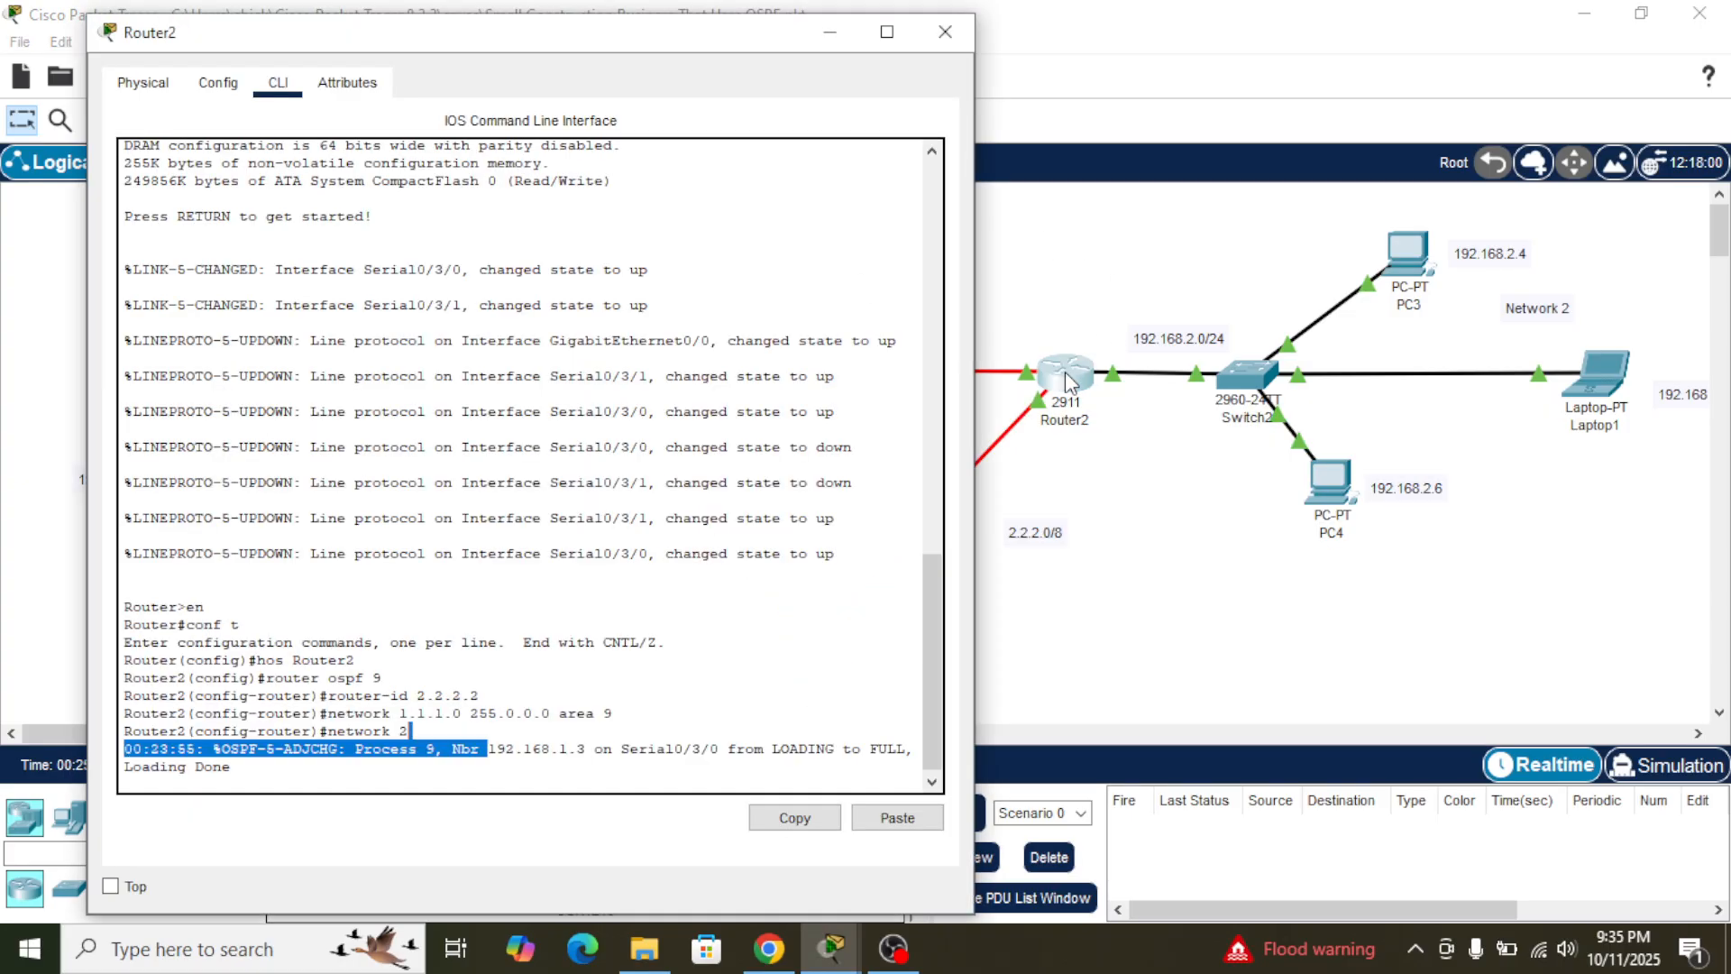
# - Submit the unfinished network statement on Router2 to get a fresh OSPF configuration prompt
pyautogui.click(408, 732)
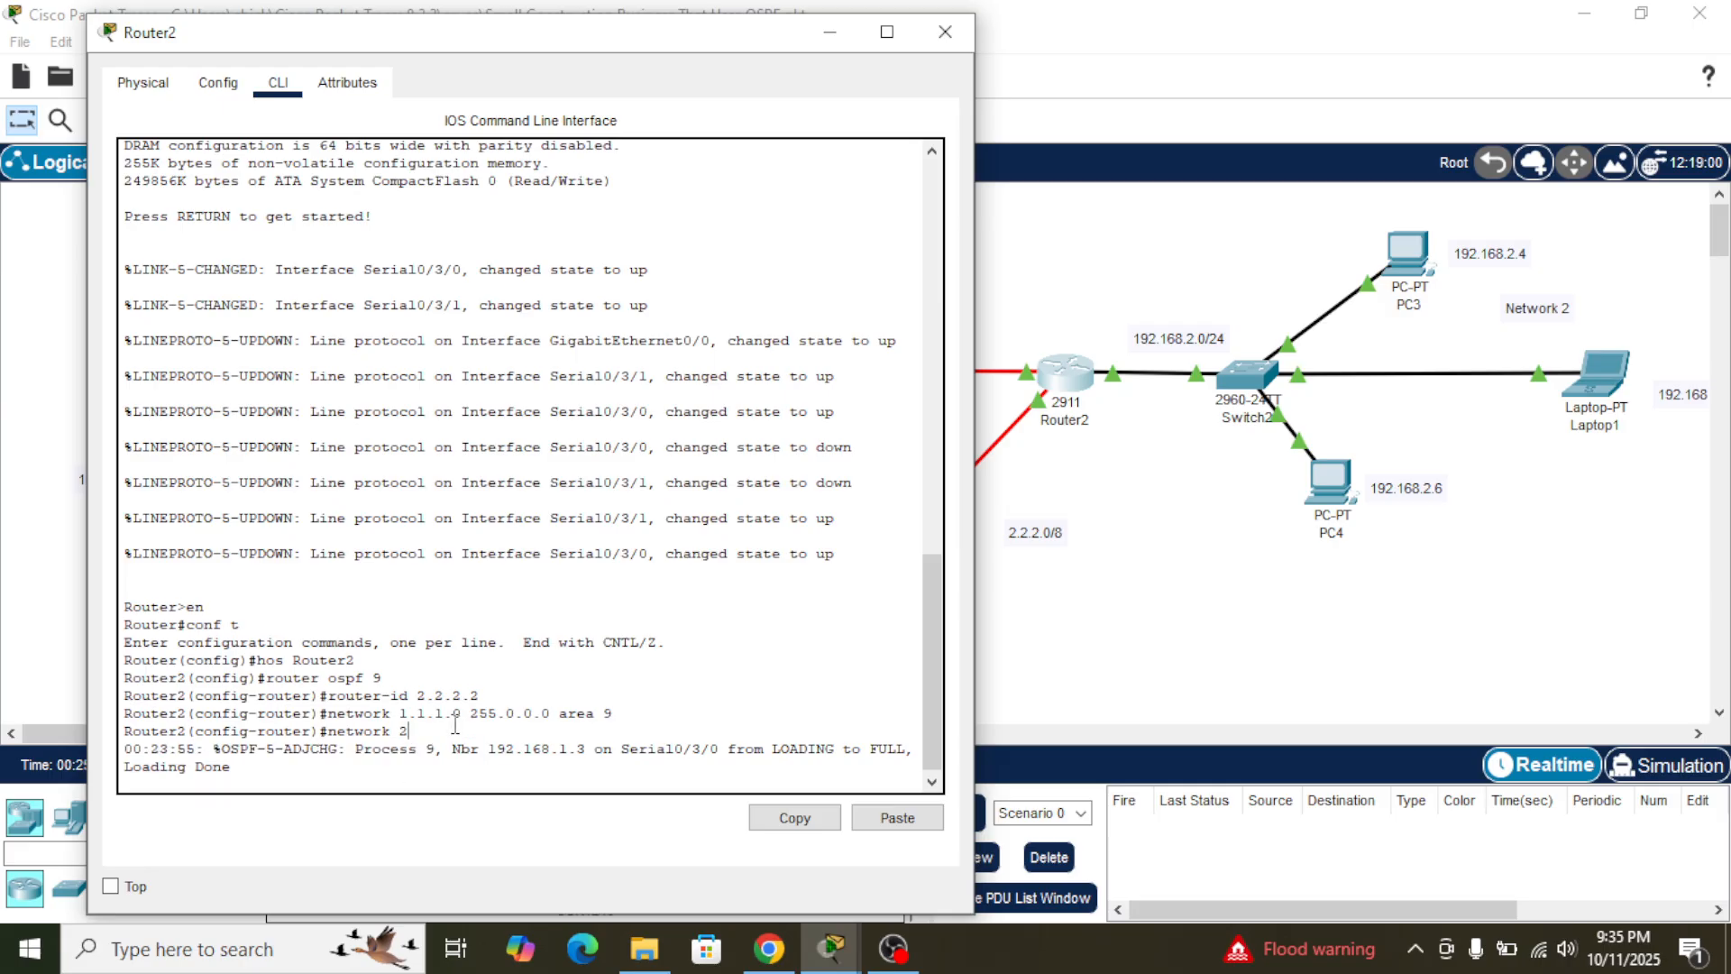
pyautogui.press('BackSpace')
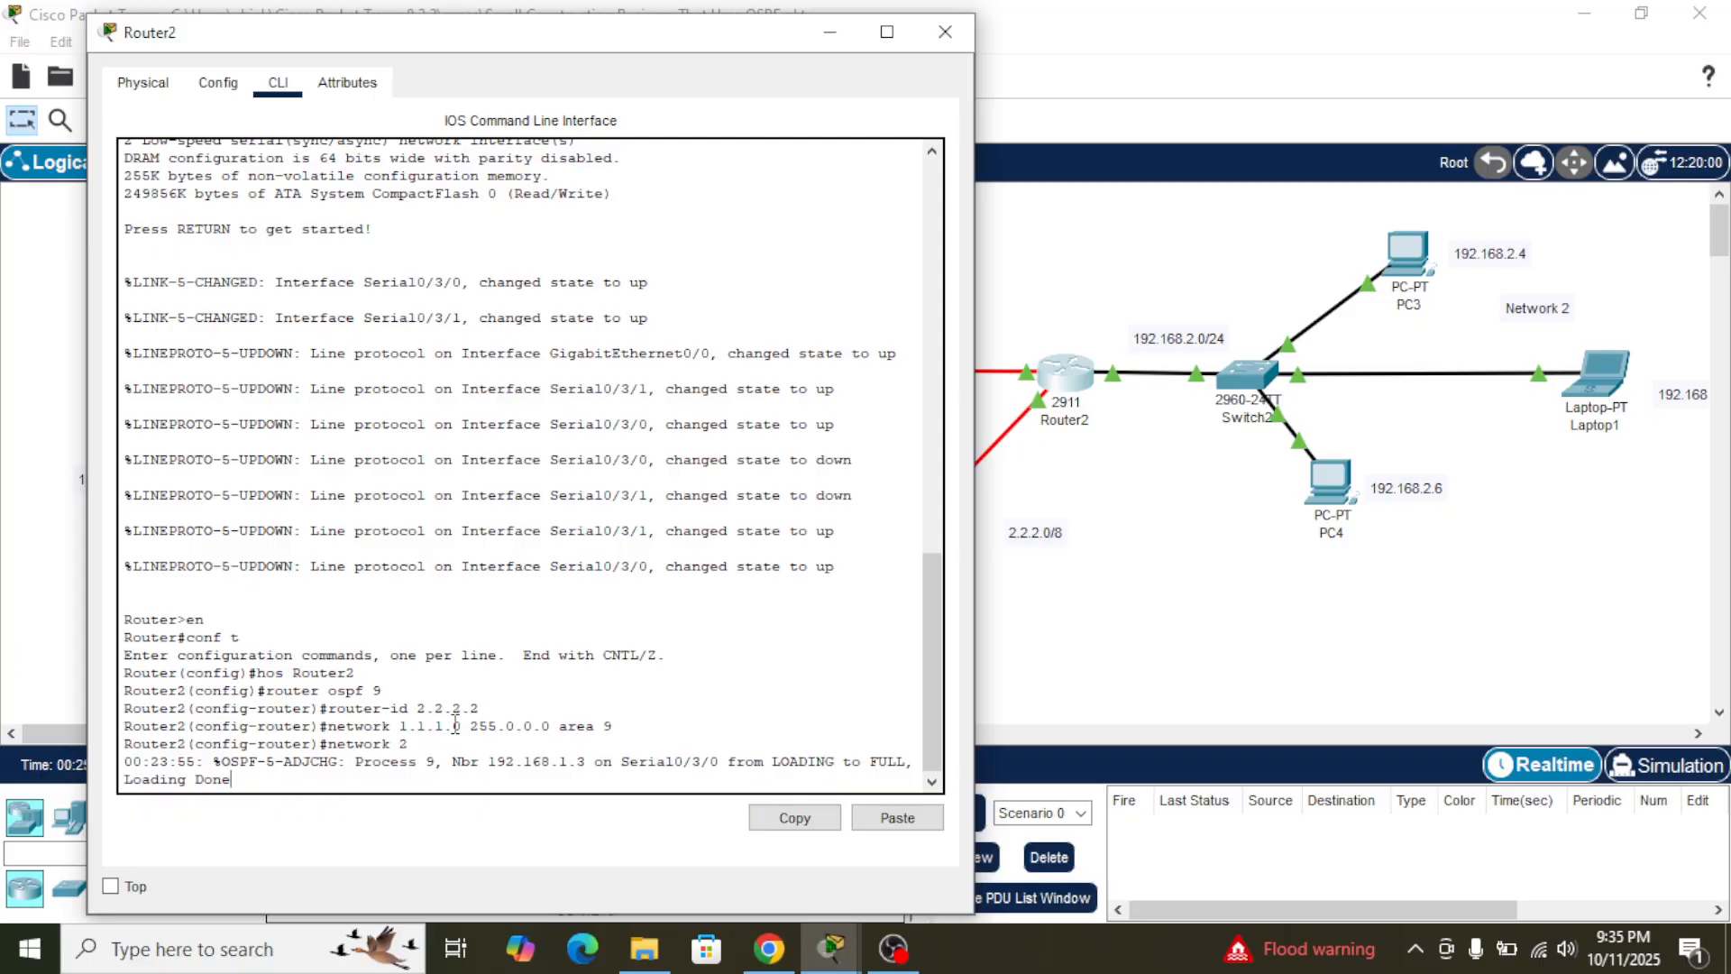
pyautogui.press('Return')
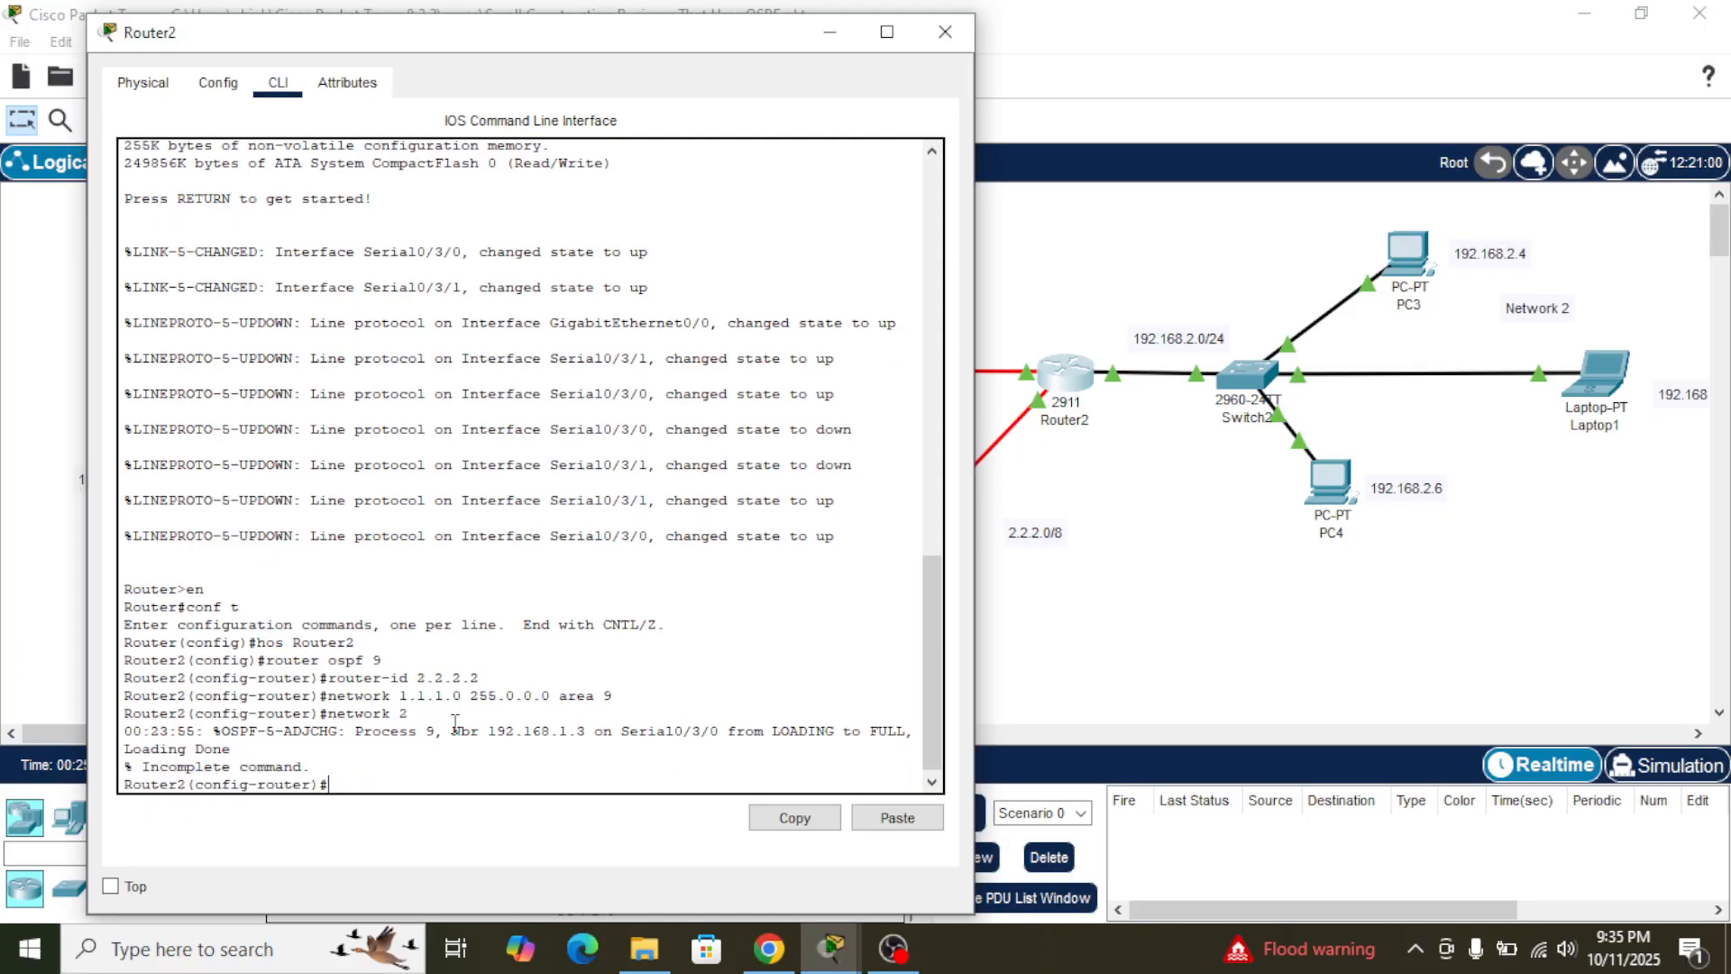
# - Advertise network 2.2.2.0 with mask 255.0.0.0 in OSPF area 9 on Router2, checking Router1's network statements
pyautogui.write('network')
pyautogui.moveTo(512, 43); pyautogui.dragTo(1260, 56)
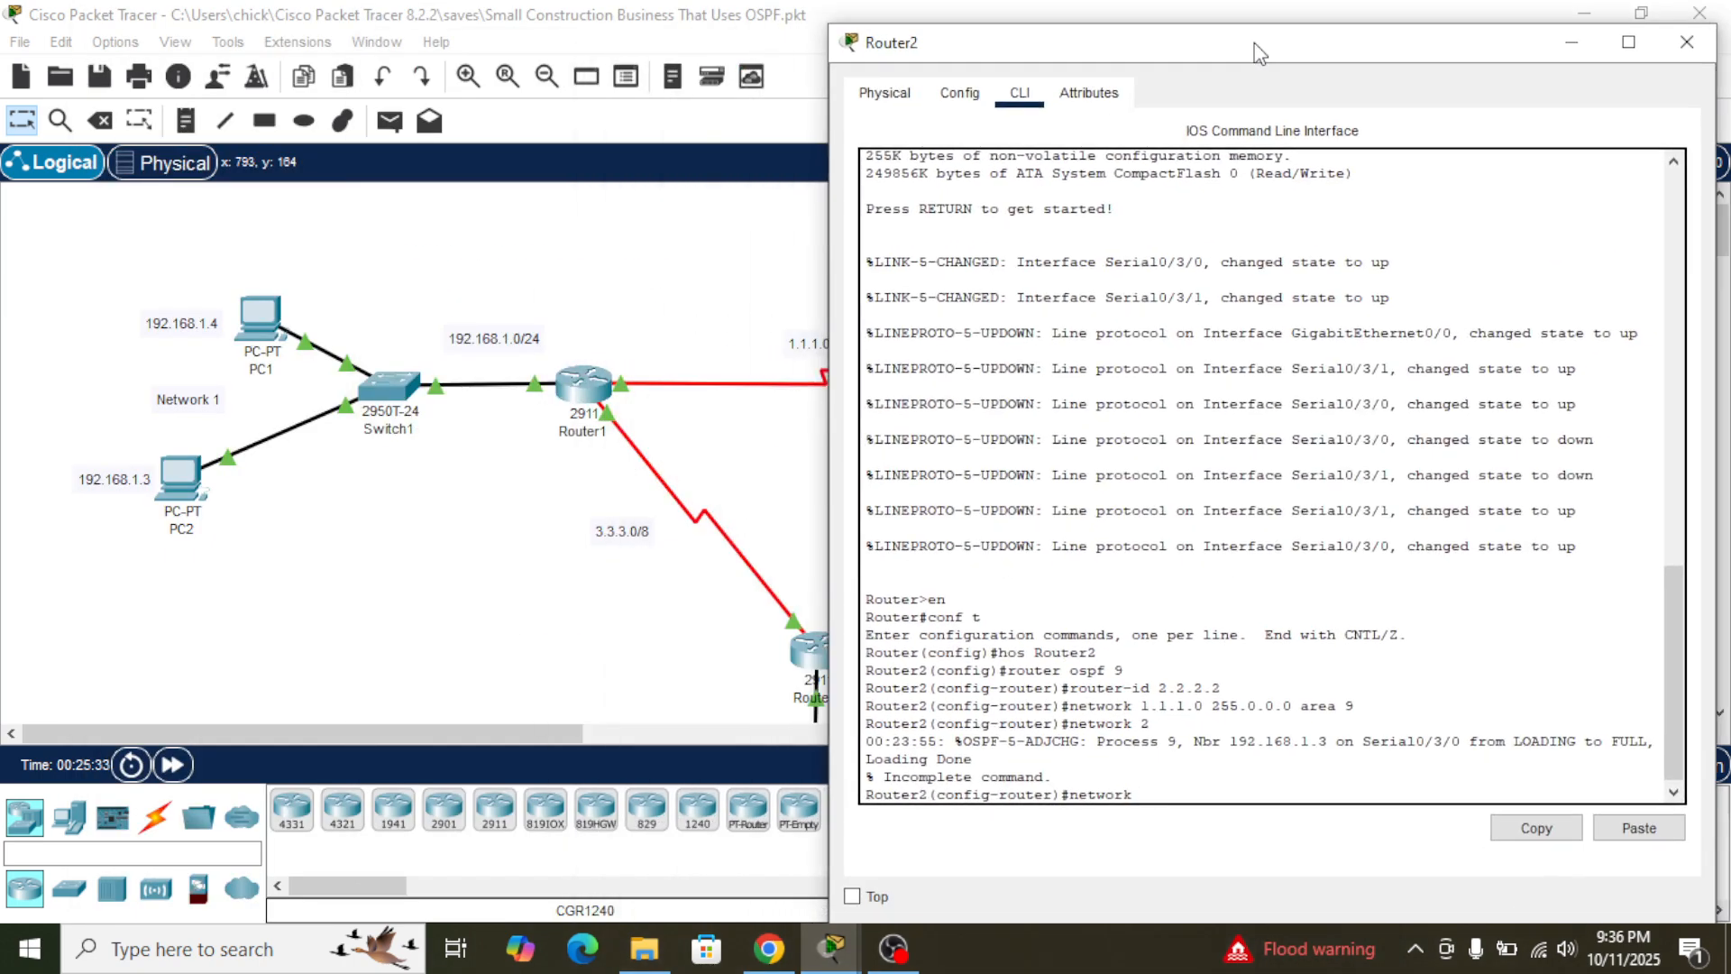
pyautogui.click(670, 415)
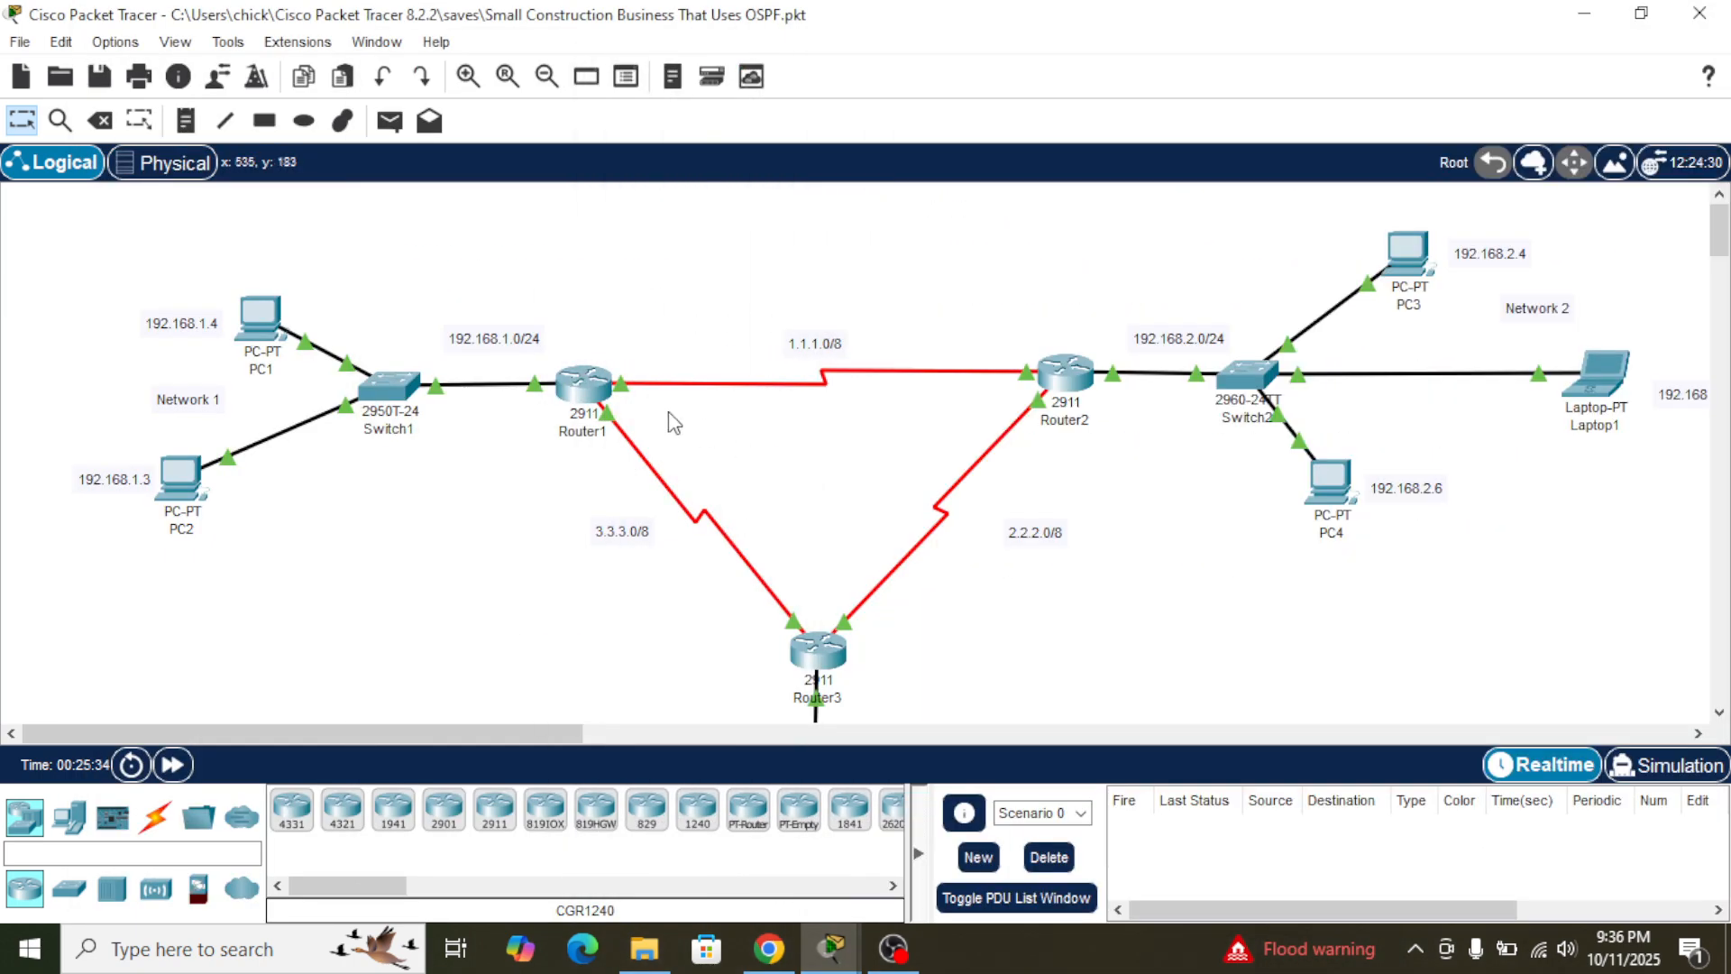
pyautogui.click(583, 386)
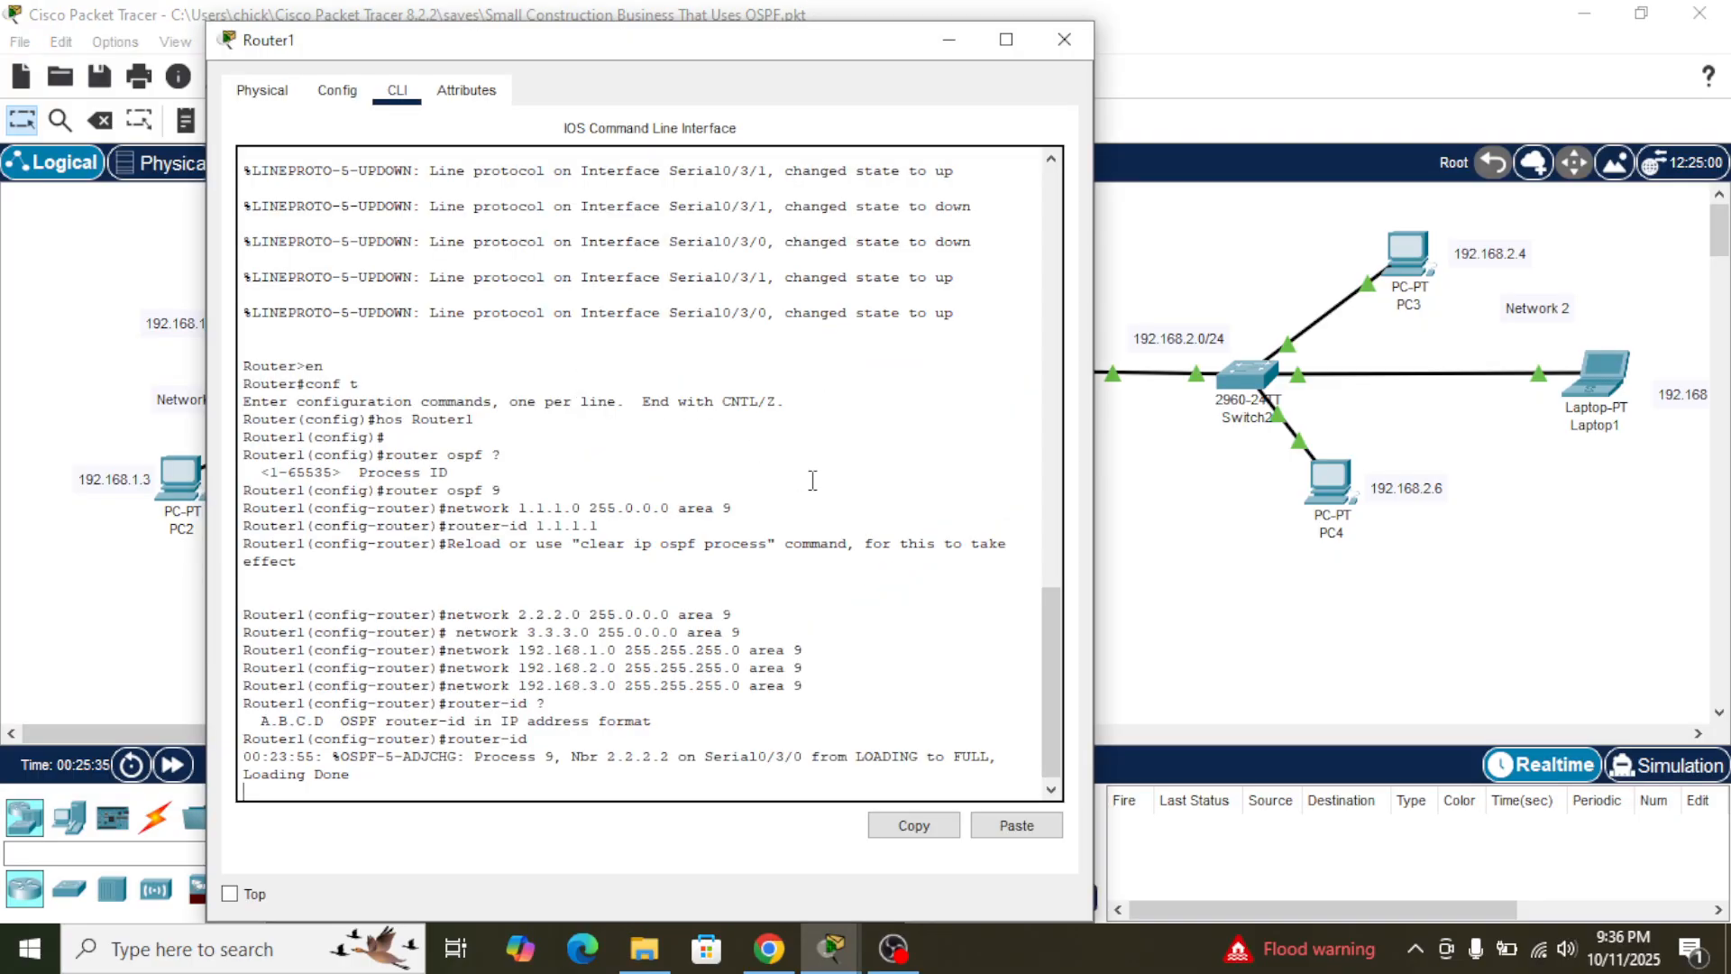
pyautogui.click(1135, 505)
pyautogui.click(1074, 392)
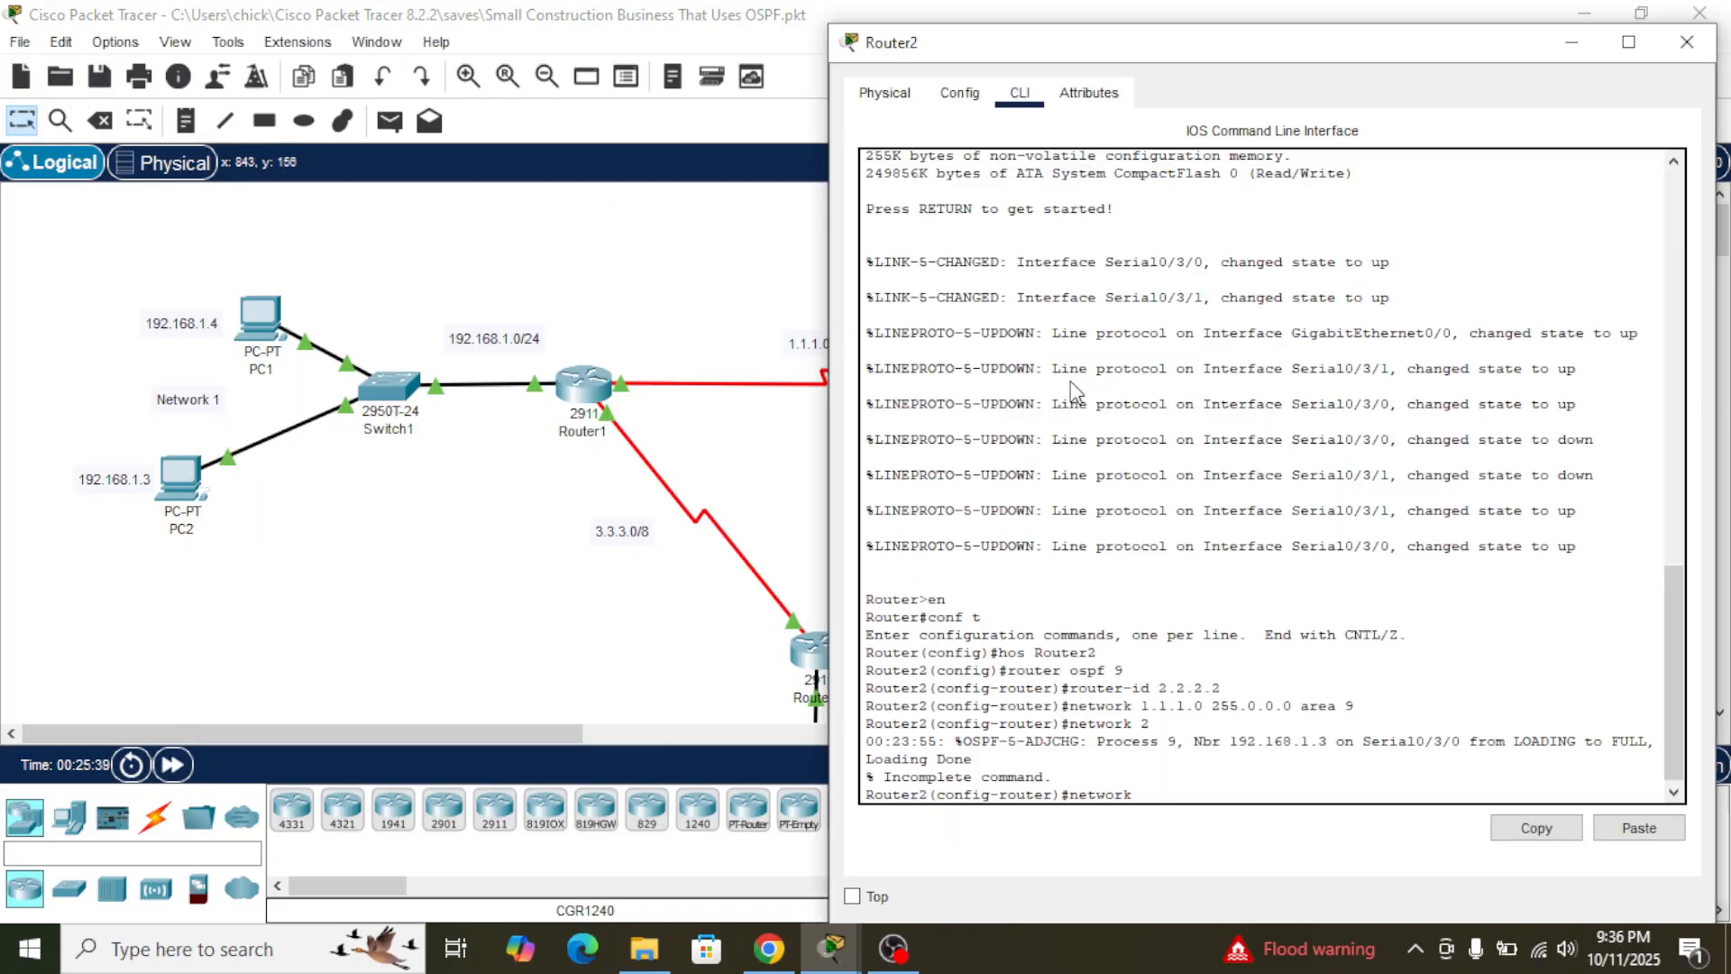
pyautogui.write('2')
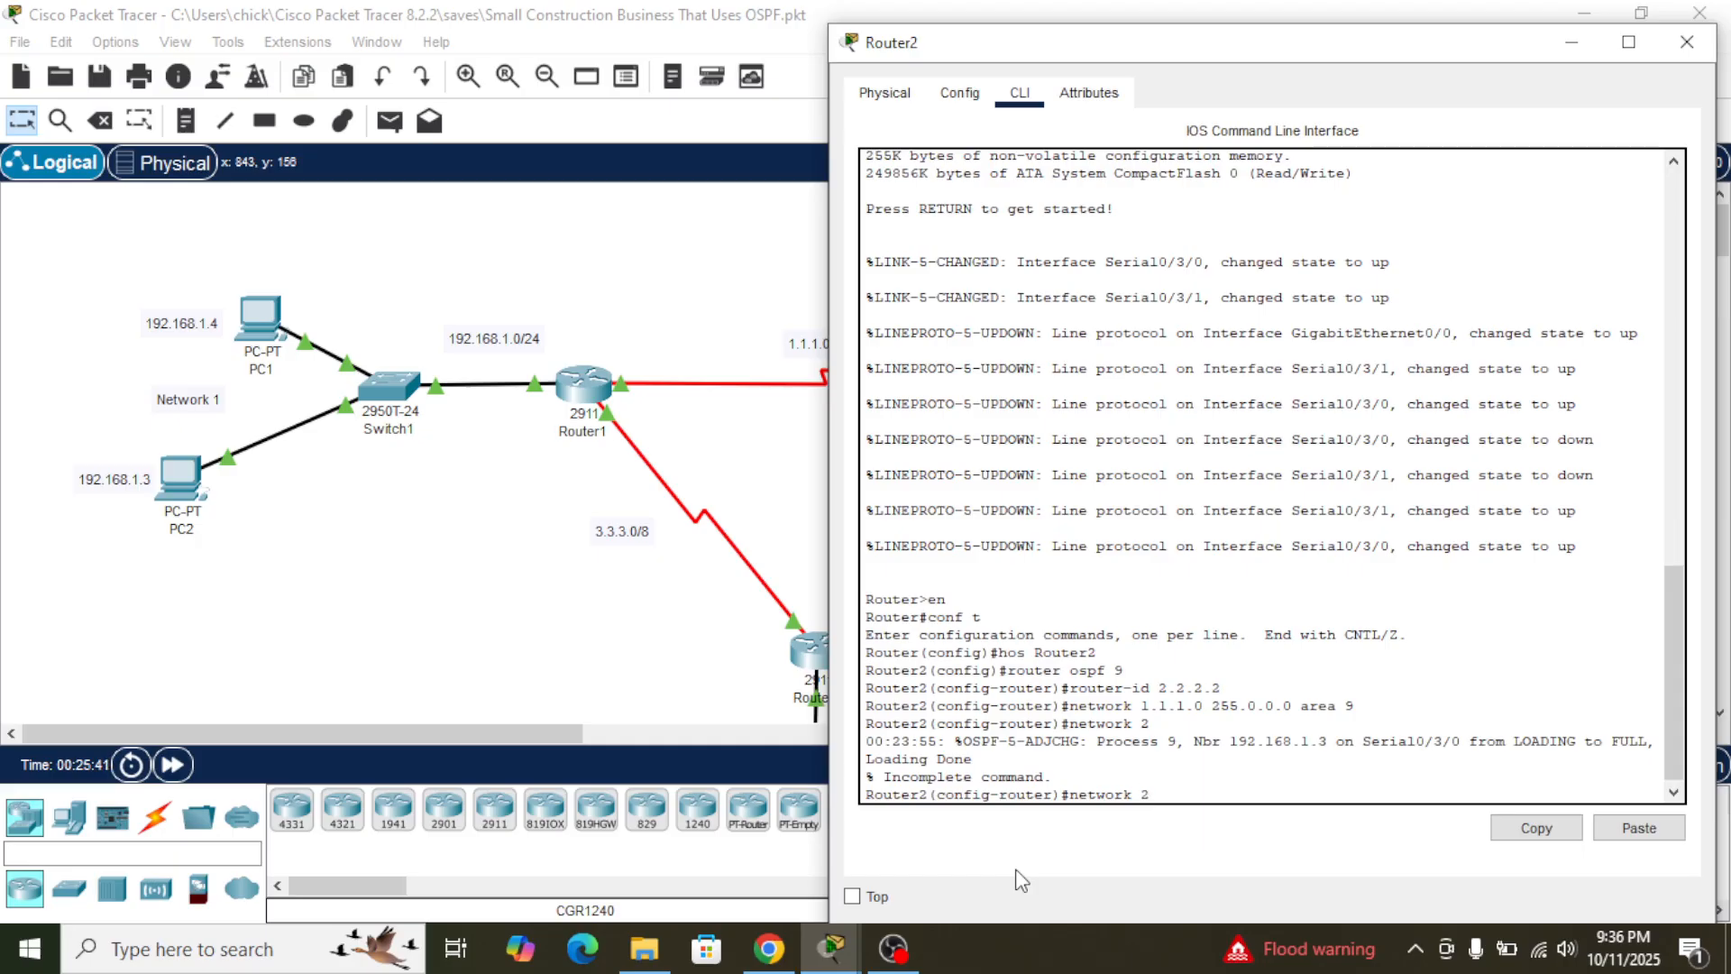
pyautogui.write('.2.2.0 255.0.0.0 area 9')
pyautogui.press('Return')
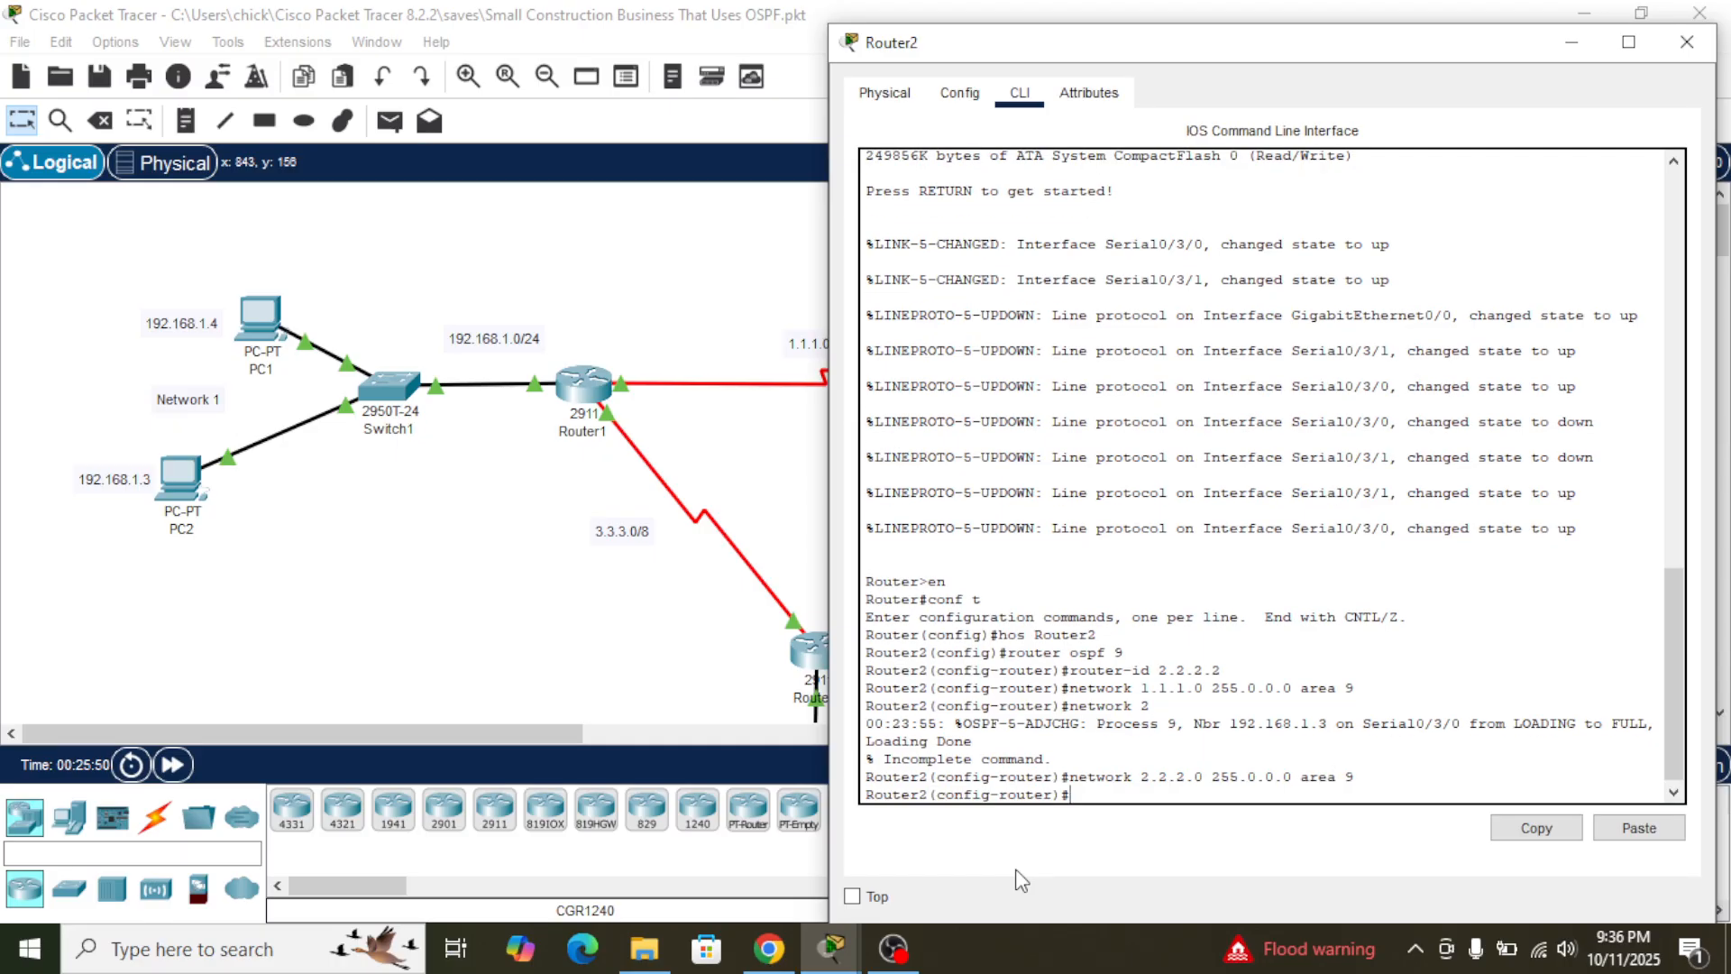
# - Try to advertise network 3.3.3.0 with mask 255.0.0.0 in area 9 on Router2, using the statement copied from Router1
pyautogui.write('network')
pyautogui.click(795, 438)
pyautogui.click(606, 397)
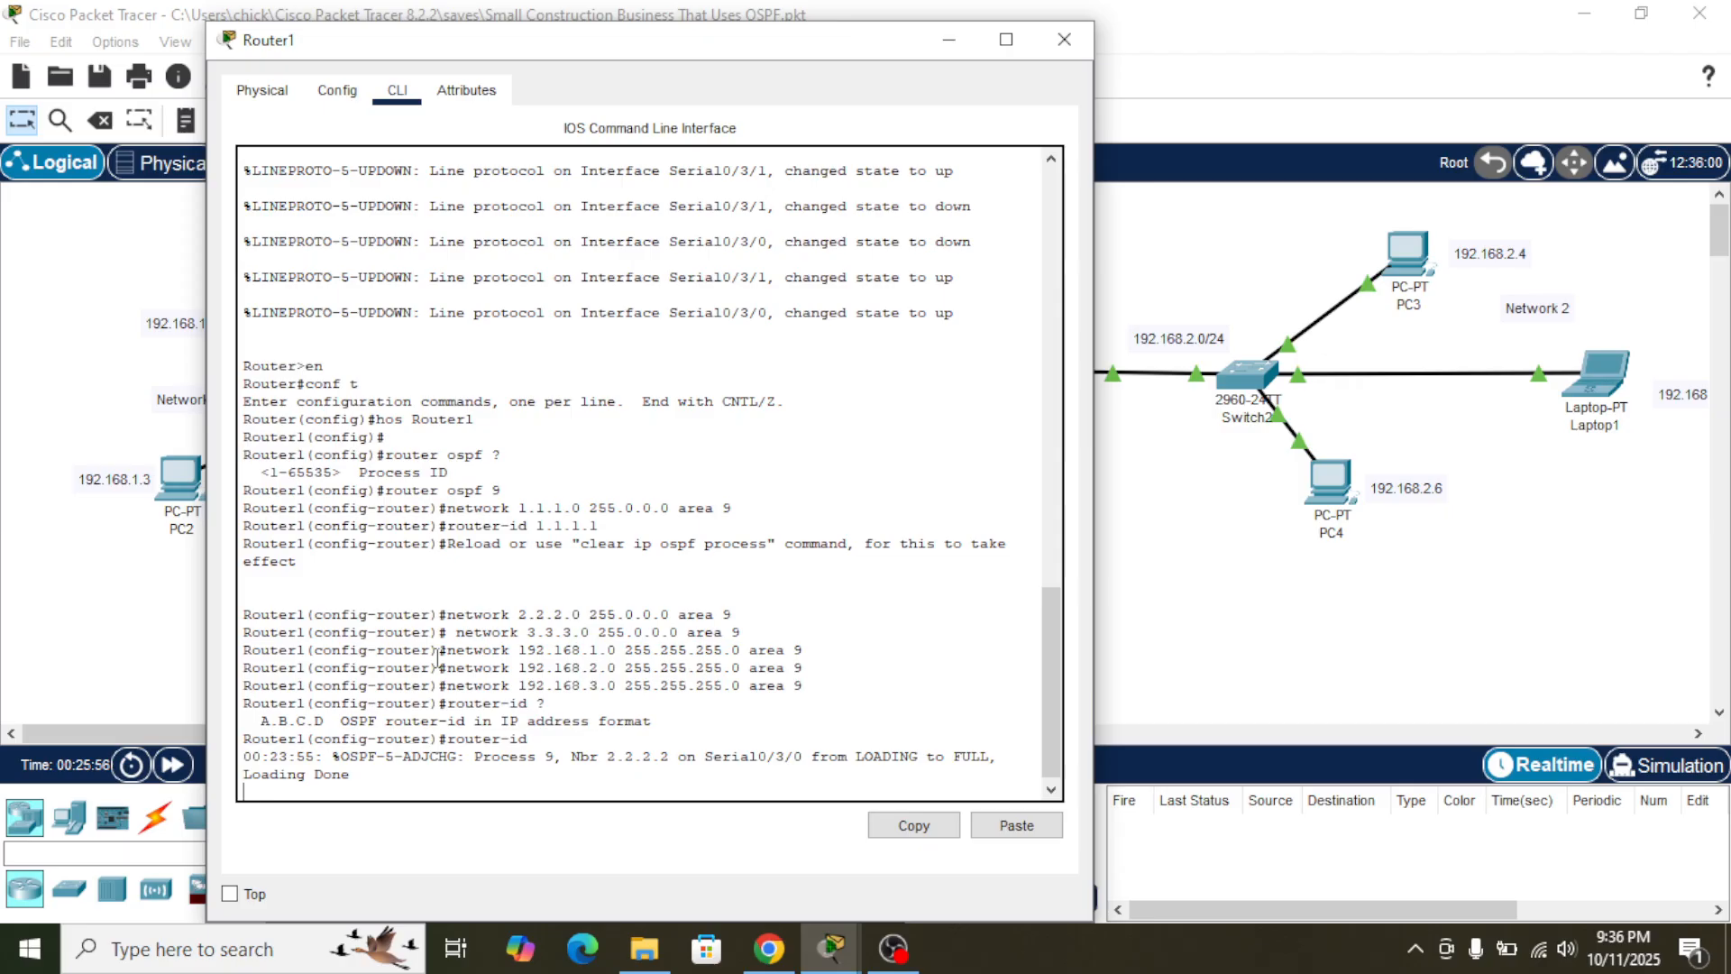
pyautogui.moveTo(455, 632); pyautogui.dragTo(753, 634)
pyautogui.click(913, 825)
pyautogui.click(1213, 586)
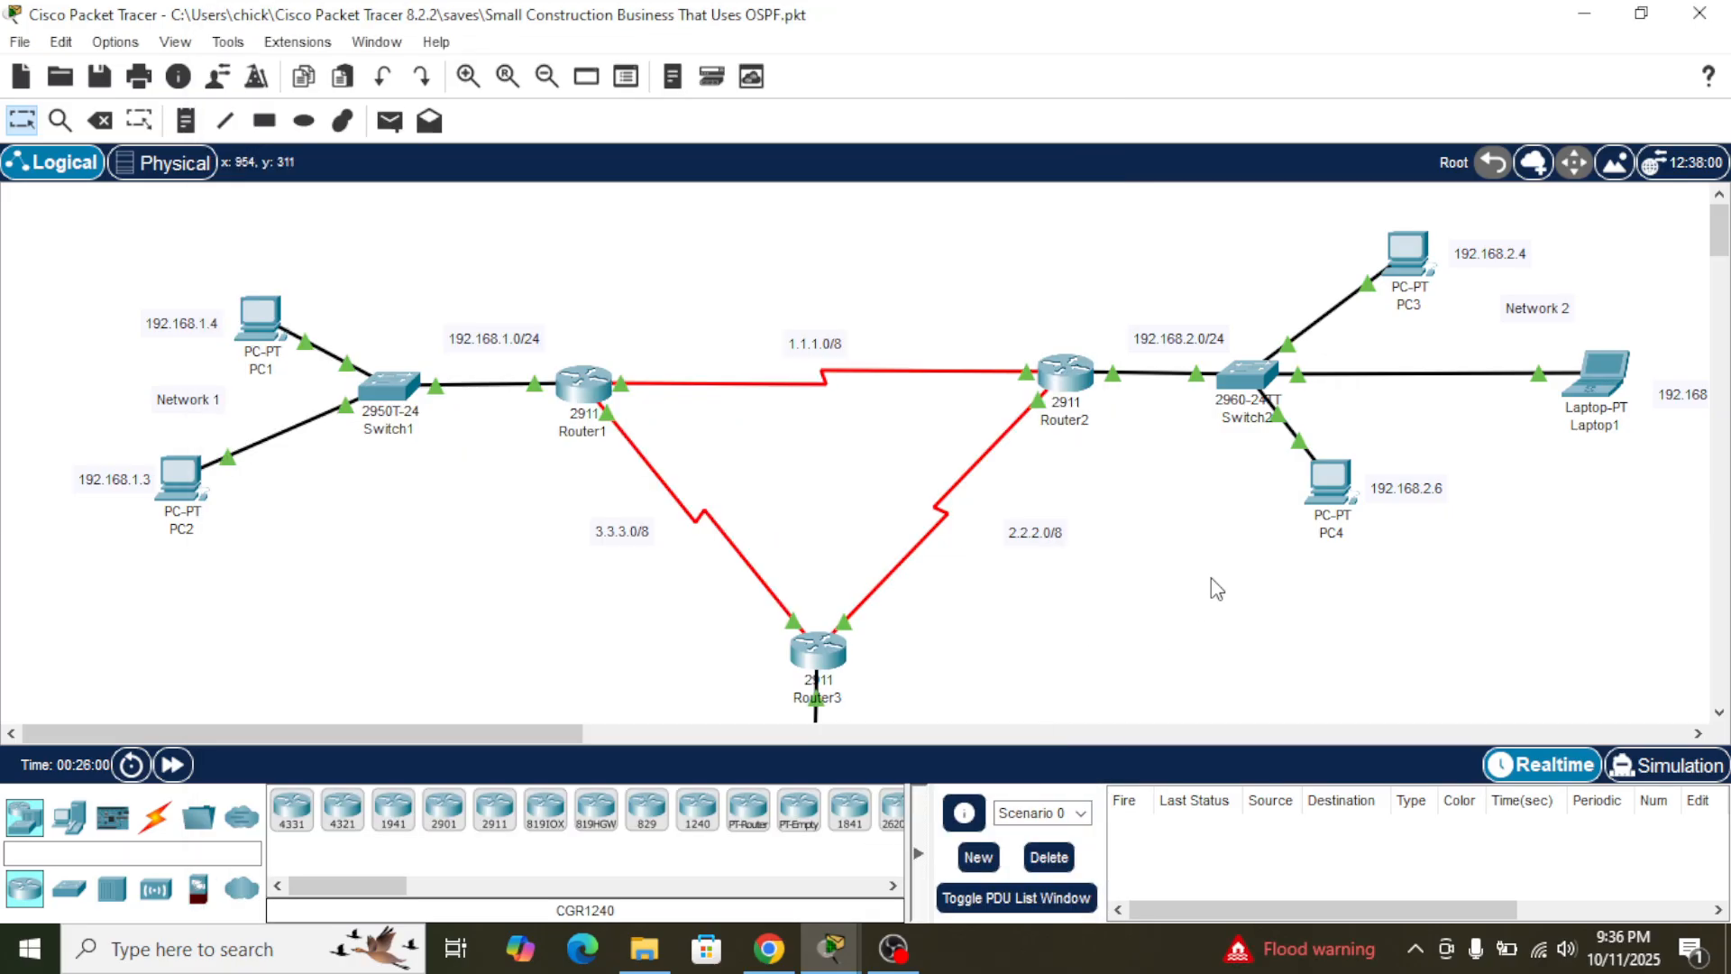
pyautogui.click(1085, 400)
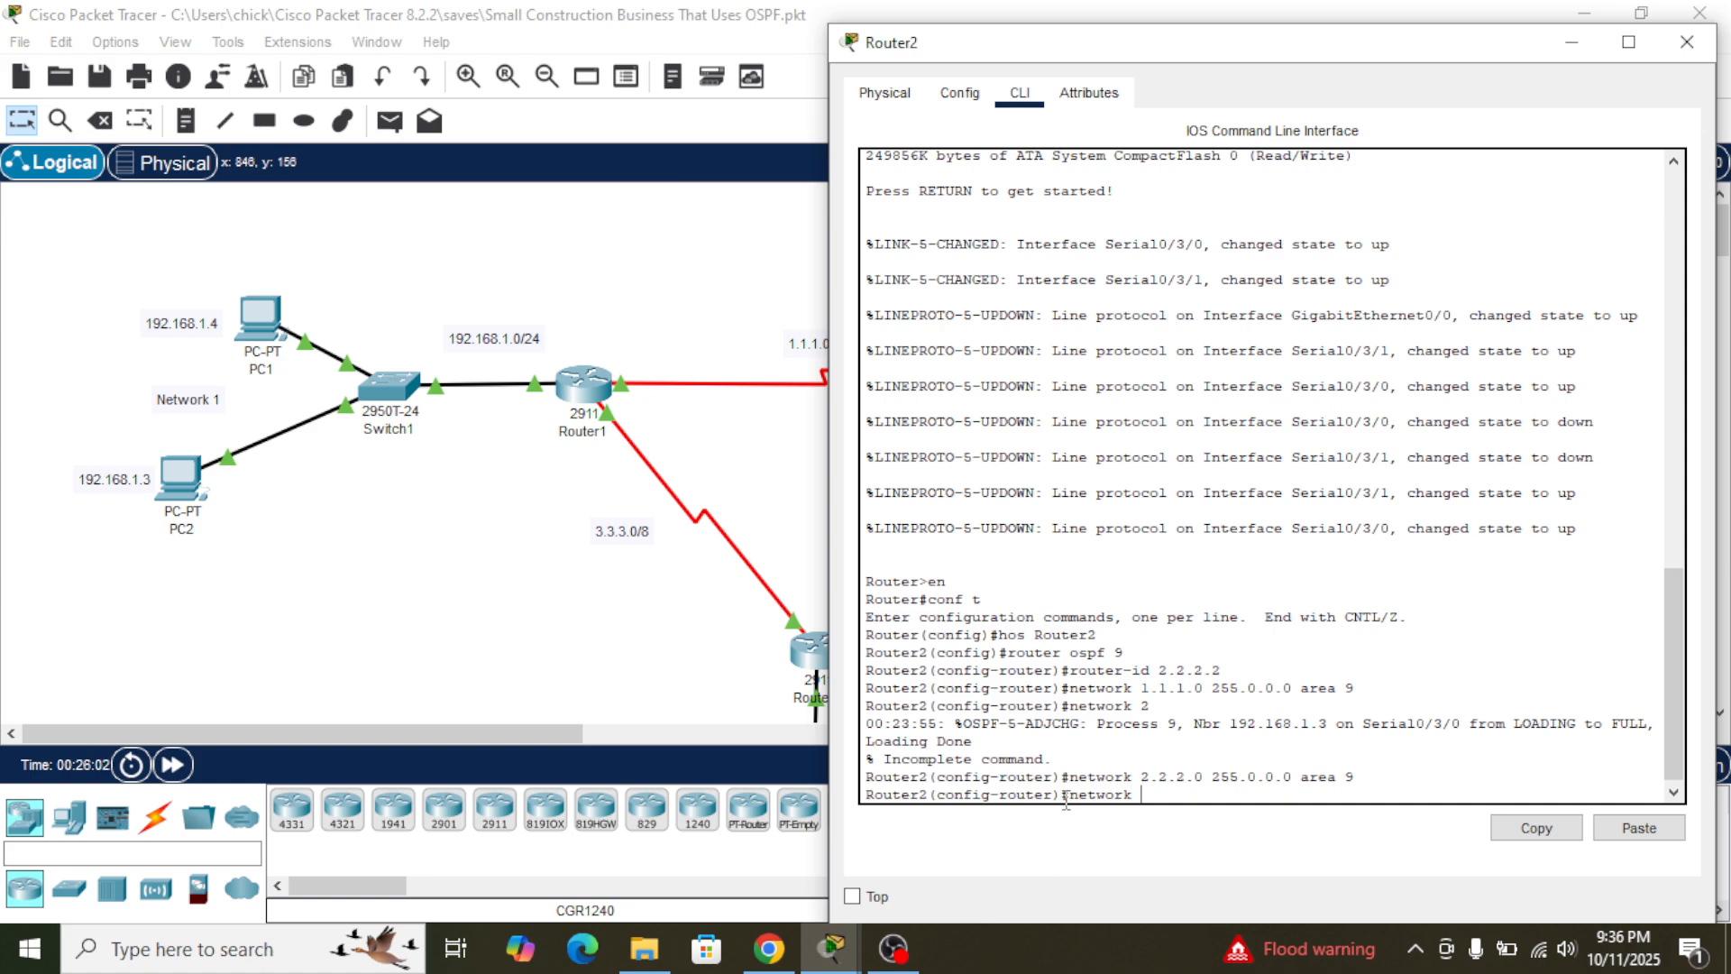
pyautogui.moveTo(1072, 799); pyautogui.dragTo(1221, 802)
pyautogui.click(1639, 828)
pyautogui.press('Return')
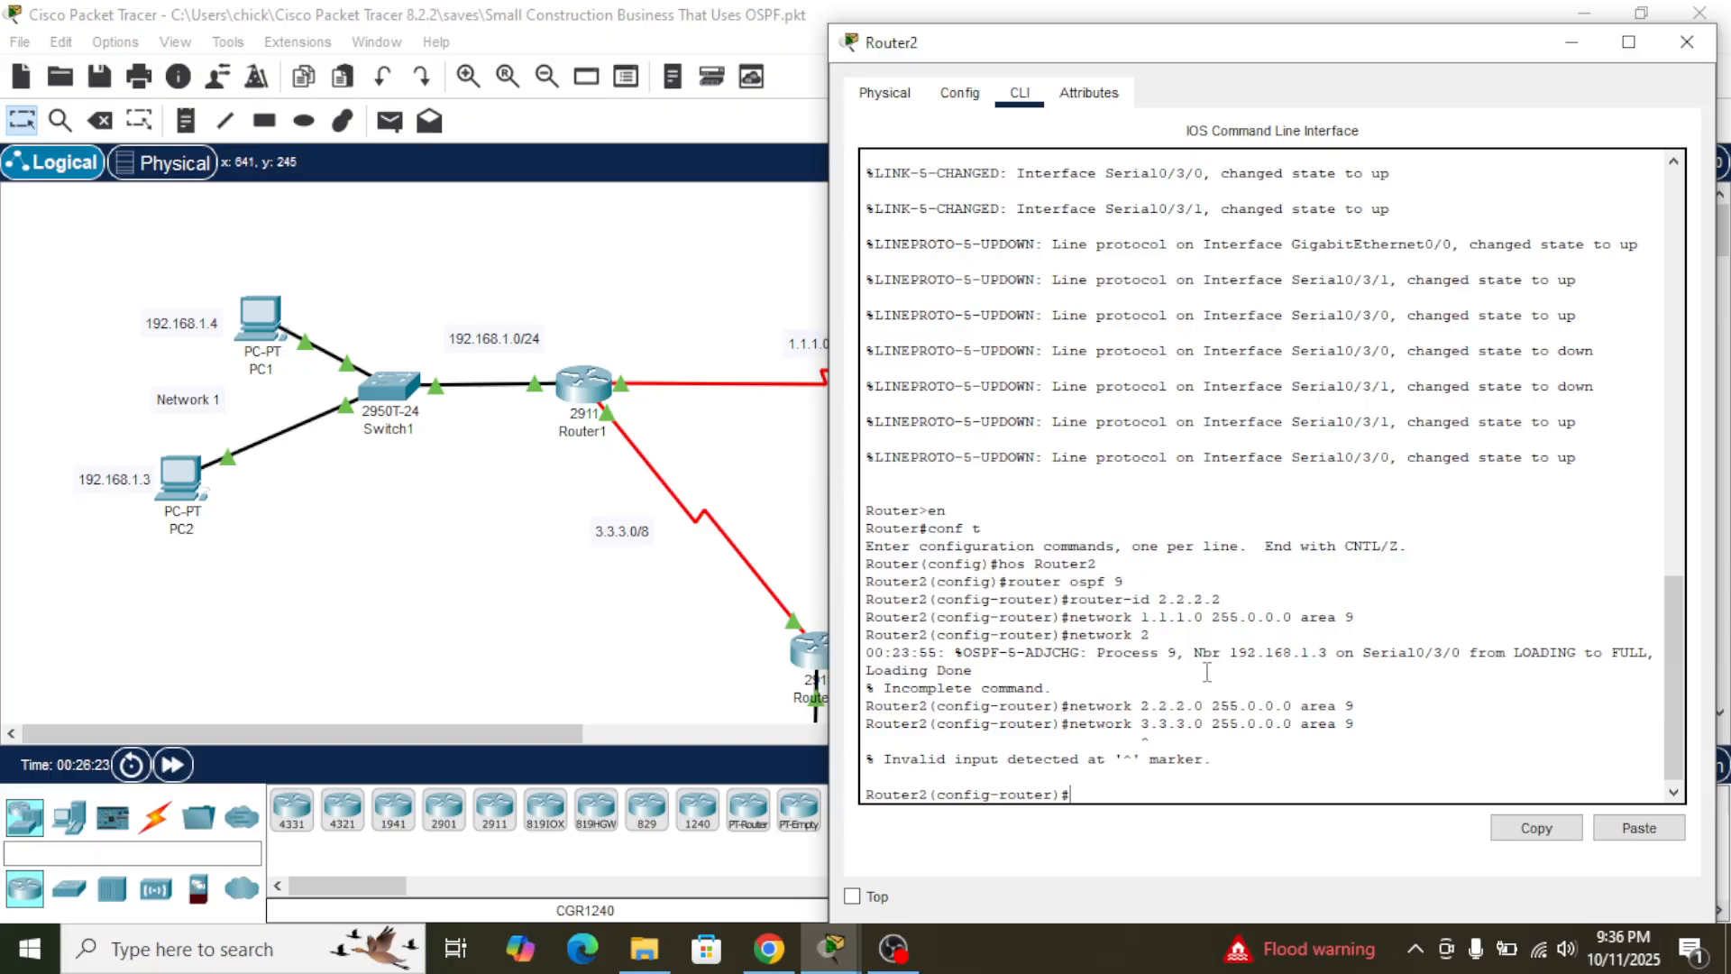
# - Recall the 3.3.3.0 255.0.0.0 area 9 statement on Router2, remove its duplicate network keyword and run it again
pyautogui.click(799, 494)
pyautogui.click(583, 384)
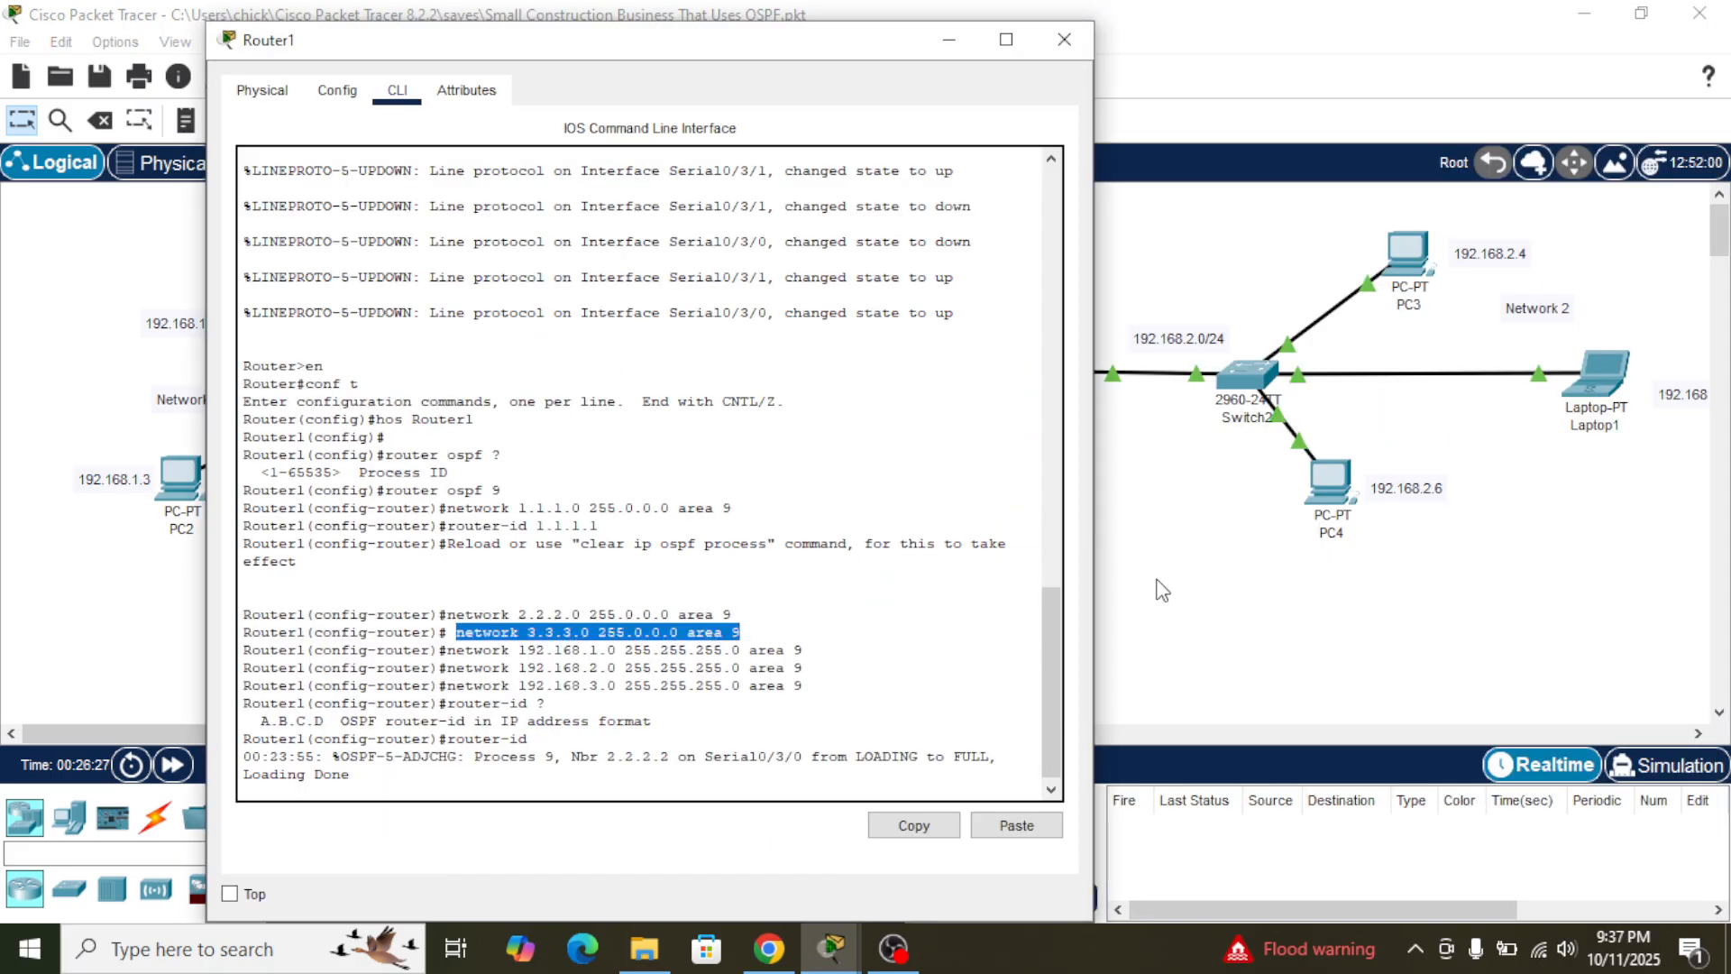
pyautogui.click(1190, 587)
pyautogui.click(1093, 390)
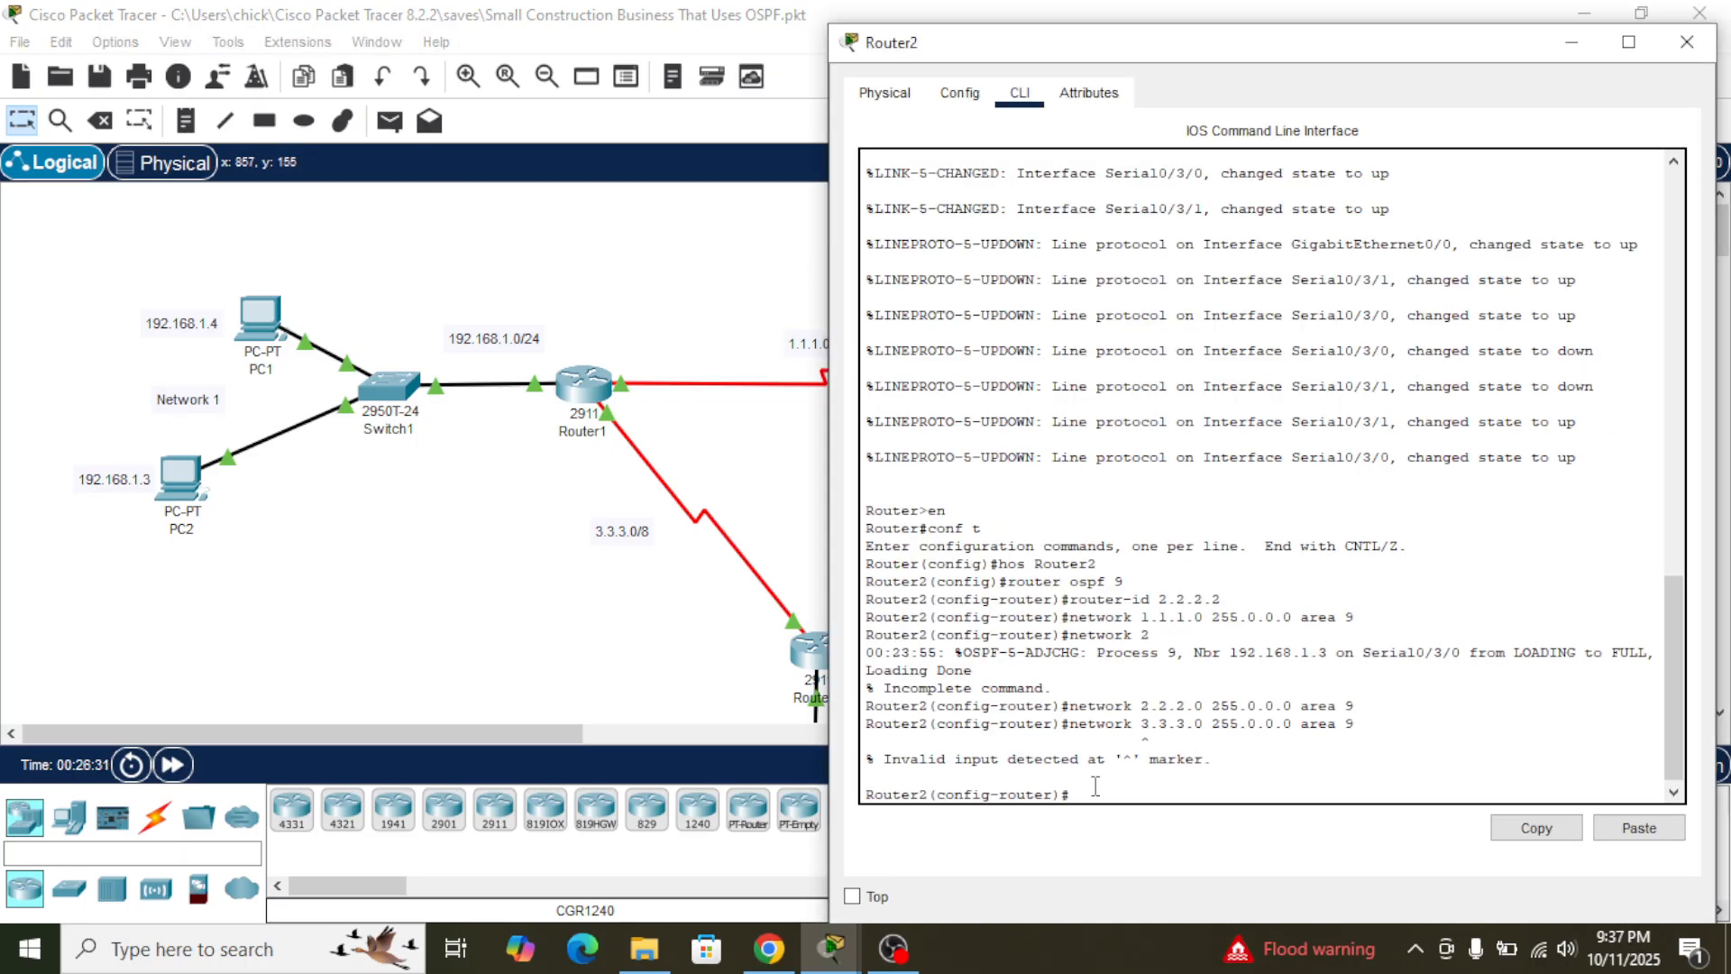
pyautogui.press('Up')
pyautogui.press('Left')
pyautogui.press('Left')
pyautogui.press('Left')
pyautogui.press('Left')
pyautogui.press('Left')
pyautogui.press('Left')
pyautogui.press('Left')
pyautogui.press('Left')
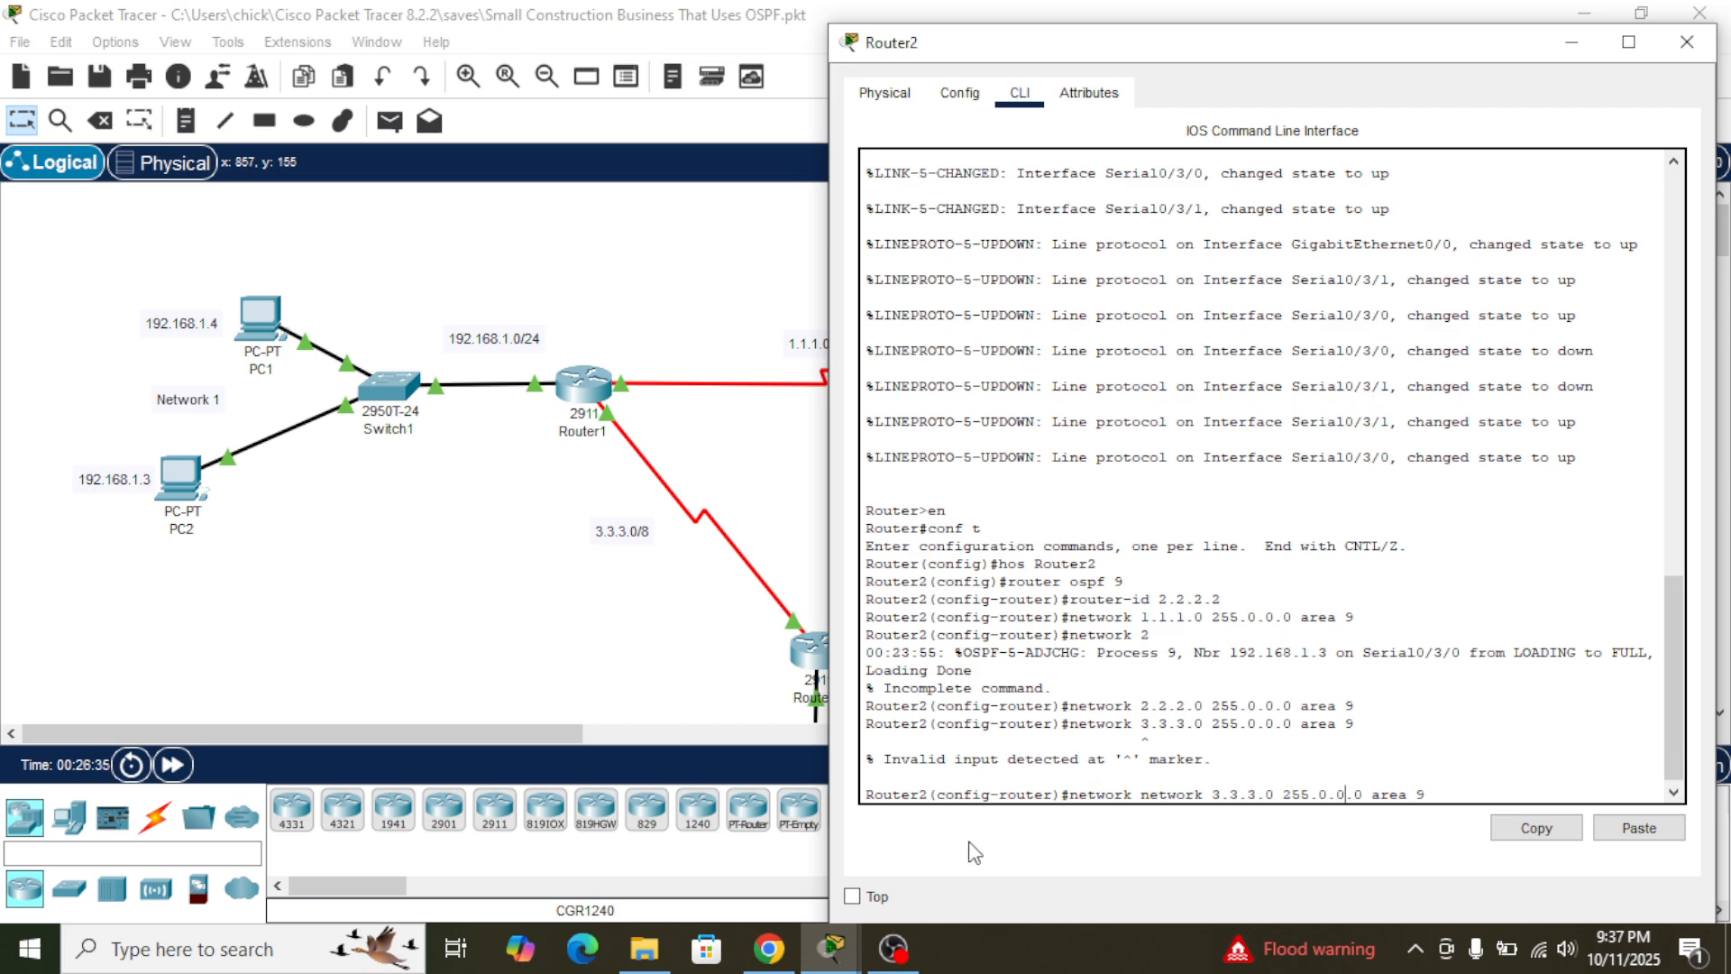
pyautogui.press('Left')
pyautogui.press('Left')
pyautogui.press('Left')
pyautogui.press('Left')
pyautogui.press('Left')
pyautogui.press('Left')
pyautogui.press('Left')
pyautogui.press('Left')
pyautogui.press('Left')
pyautogui.press('Left')
pyautogui.press('Left')
pyautogui.press('Left')
pyautogui.press('Left')
pyautogui.press('Right')
pyautogui.press('Right')
pyautogui.press('Right')
pyautogui.press('Right')
pyautogui.press('Right')
pyautogui.press('Right')
pyautogui.press('Delete')
pyautogui.press('Delete')
pyautogui.press('Delete')
pyautogui.press('Delete')
pyautogui.press('Delete')
pyautogui.press('Delete')
pyautogui.press('Delete')
pyautogui.press('Delete')
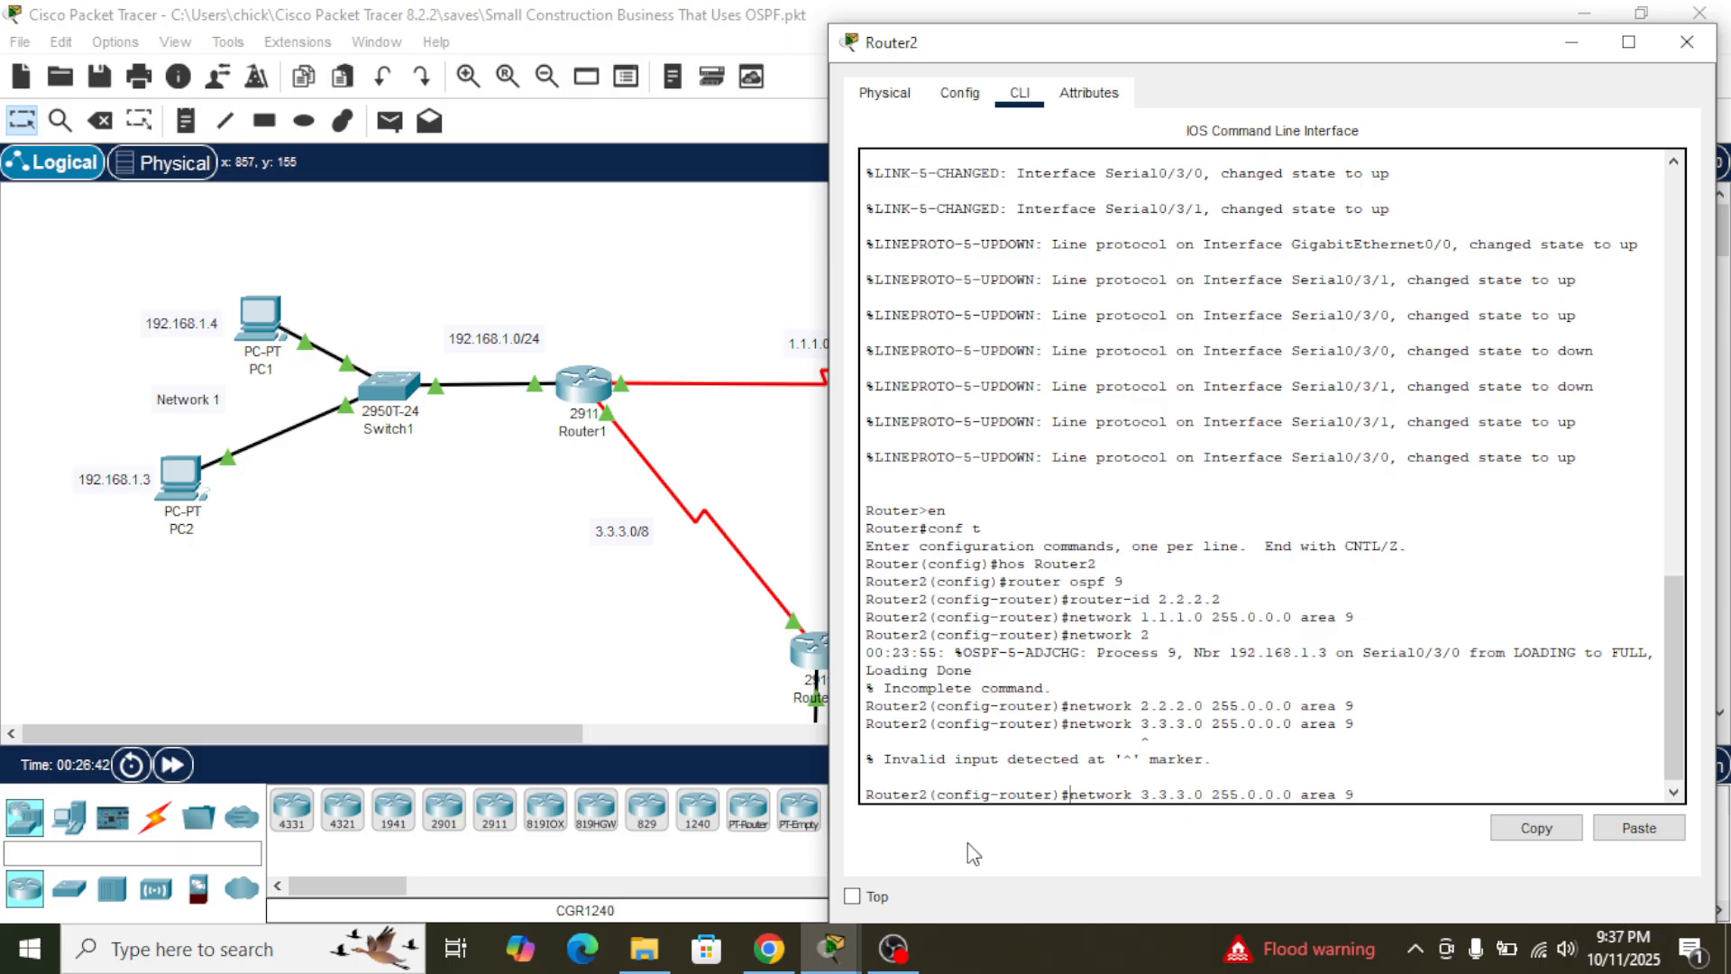
pyautogui.press('Return')
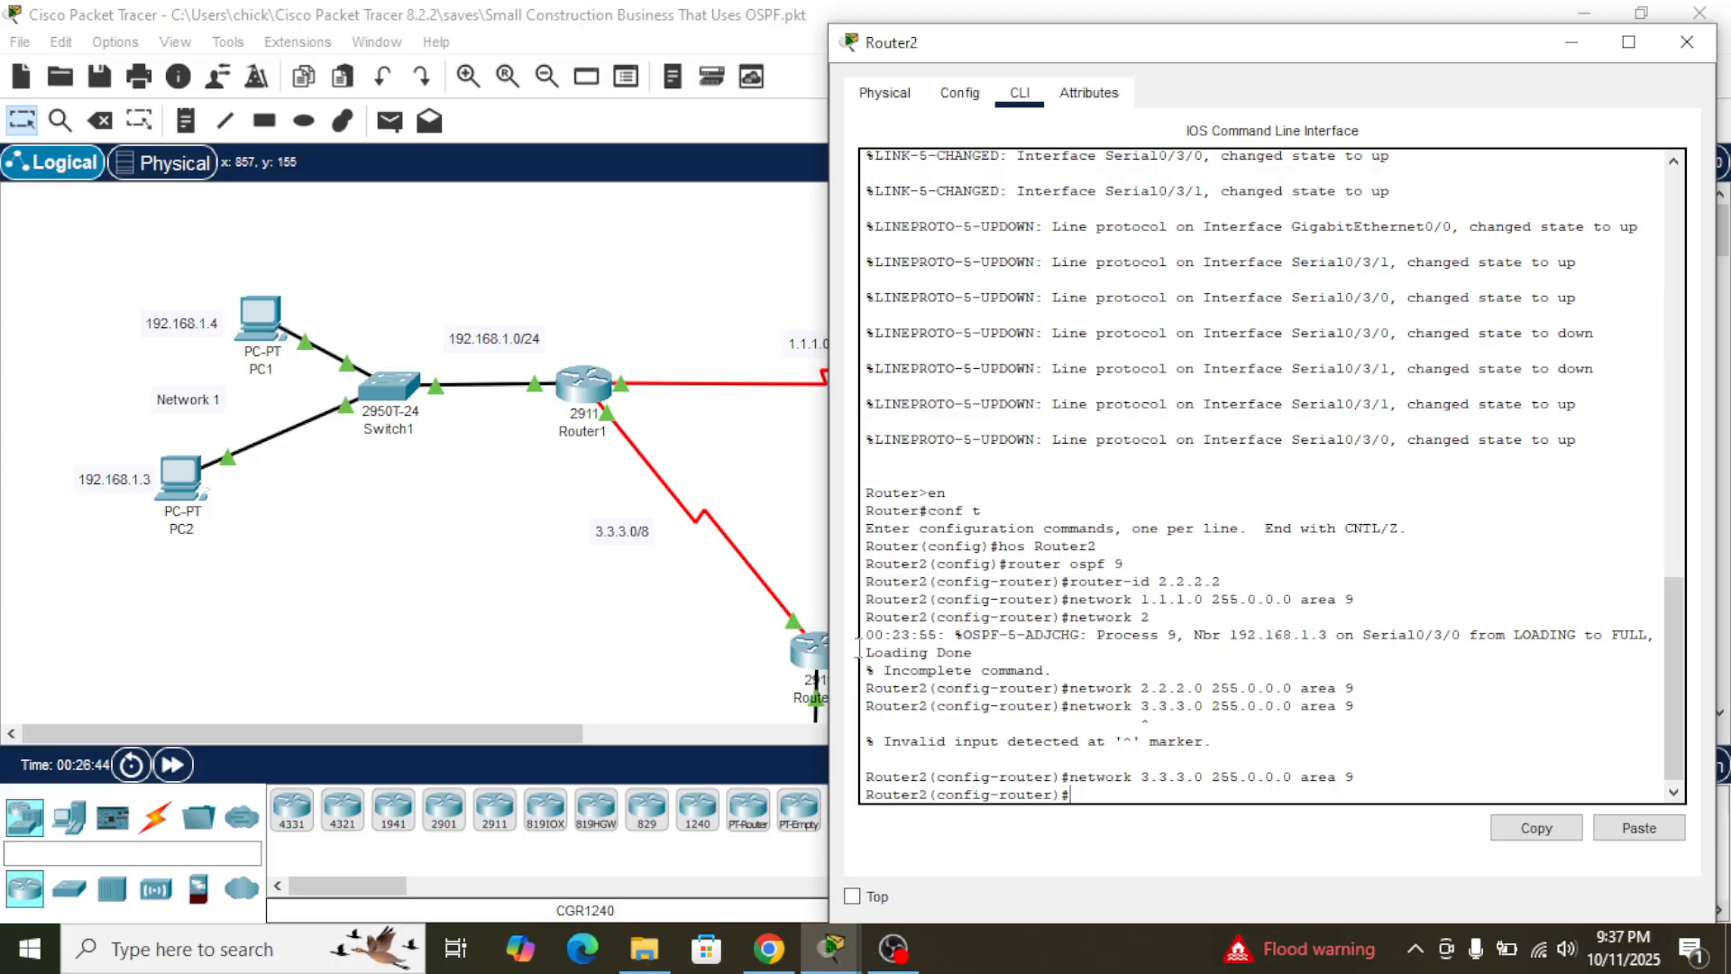
# - Copy Router1's statement for network 192.168.1.0 with mask 255.255.255.0 in area 9 and run it on Router2
pyautogui.click(764, 426)
pyautogui.click(591, 386)
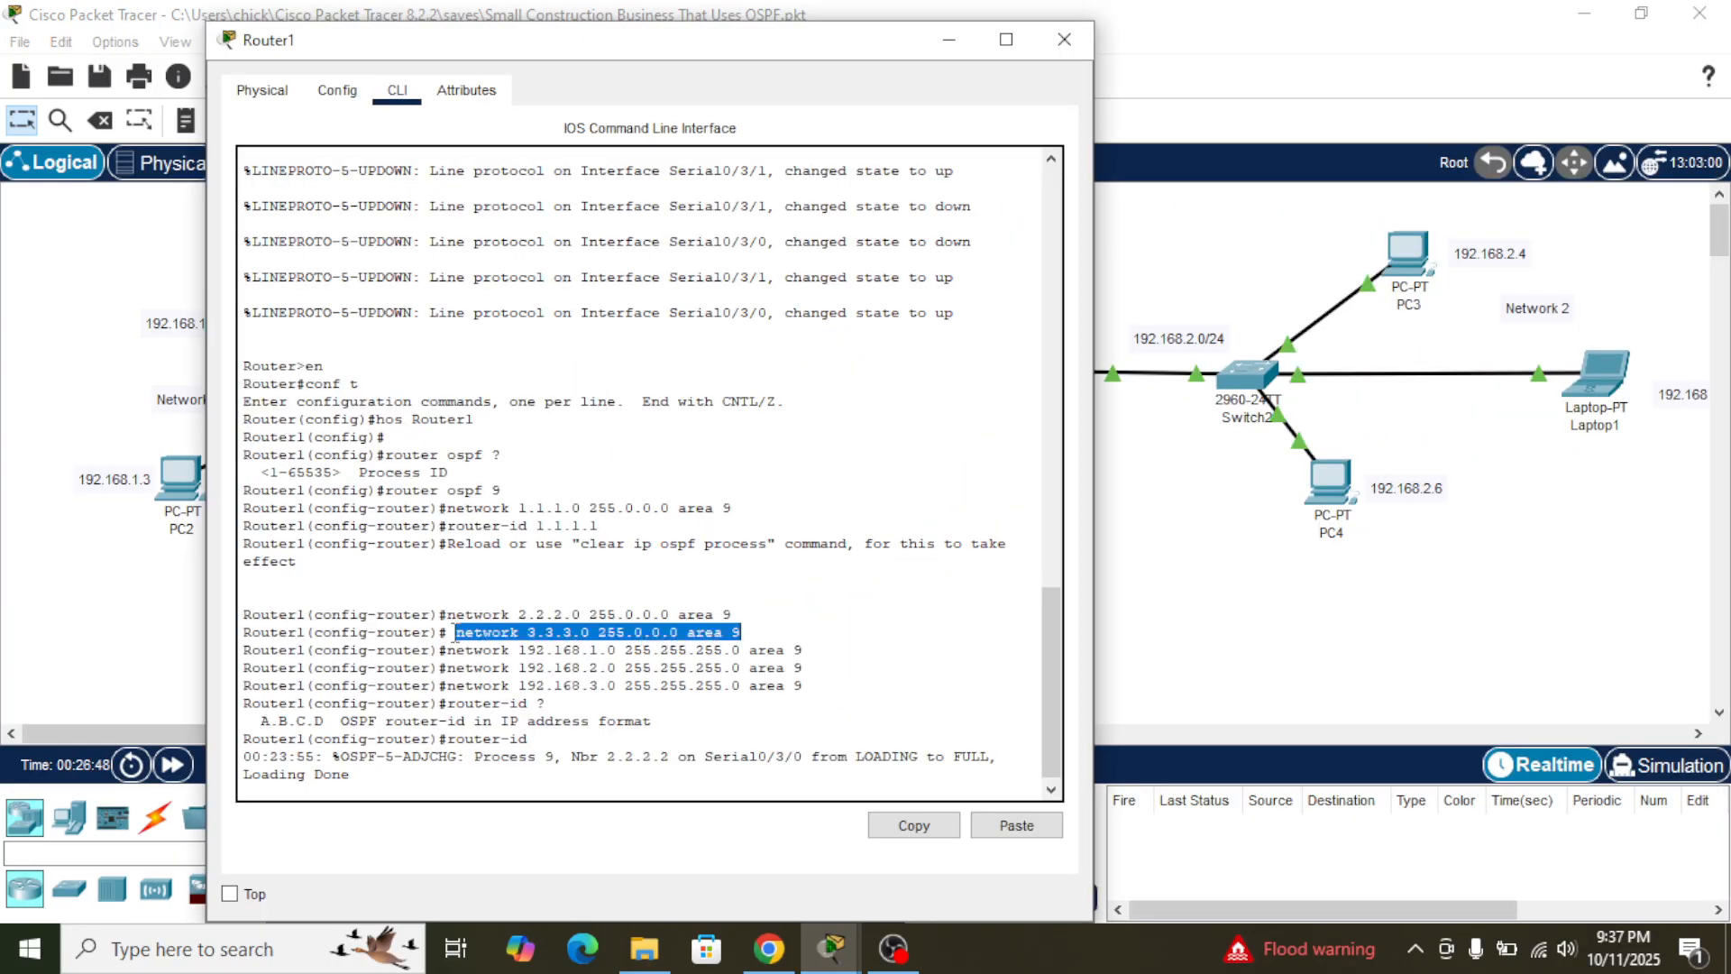
pyautogui.moveTo(444, 650); pyautogui.dragTo(819, 657)
pyautogui.click(918, 833)
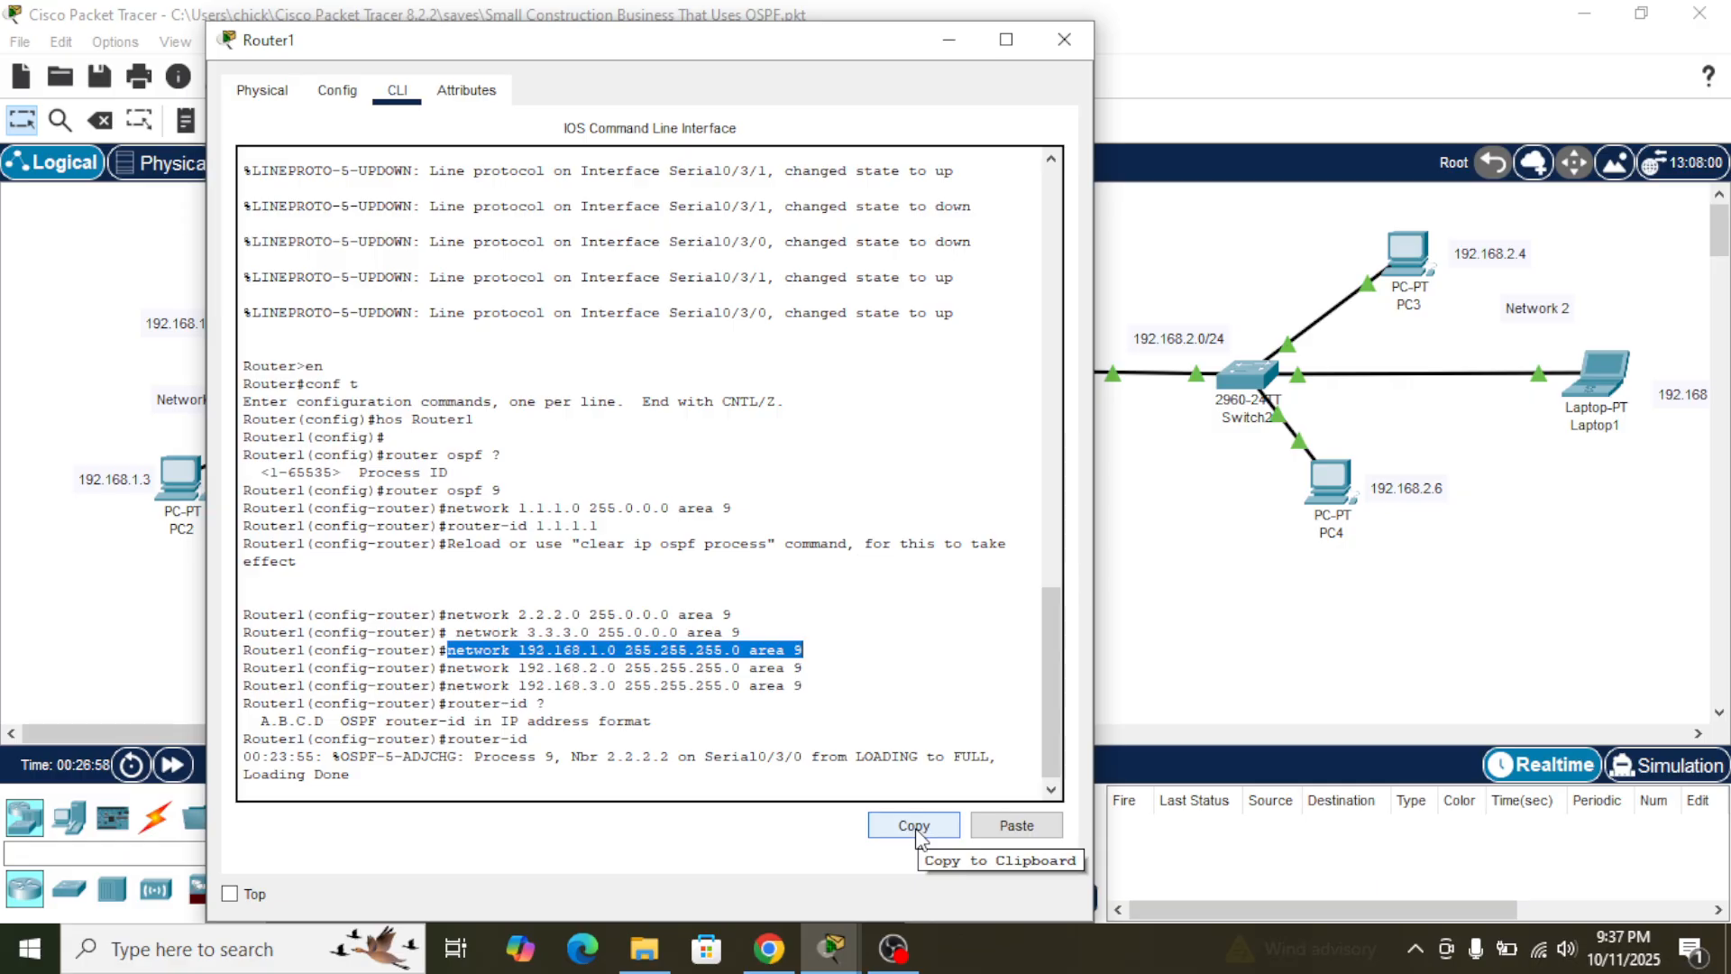
pyautogui.click(916, 837)
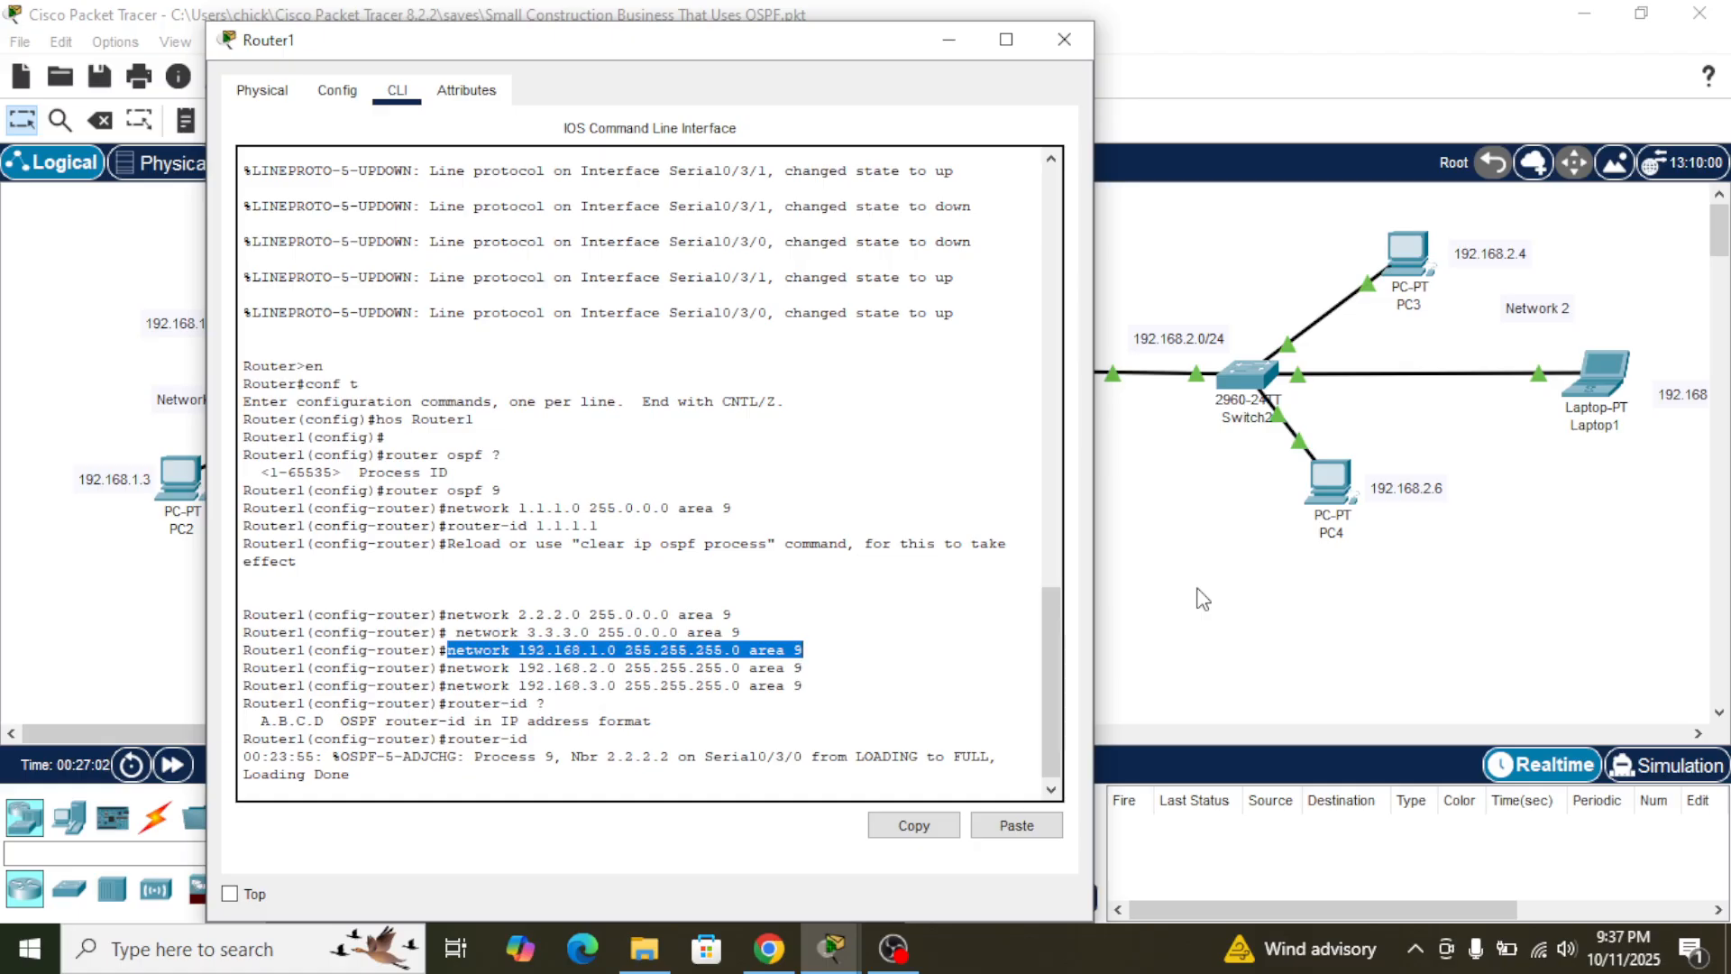
pyautogui.click(1203, 599)
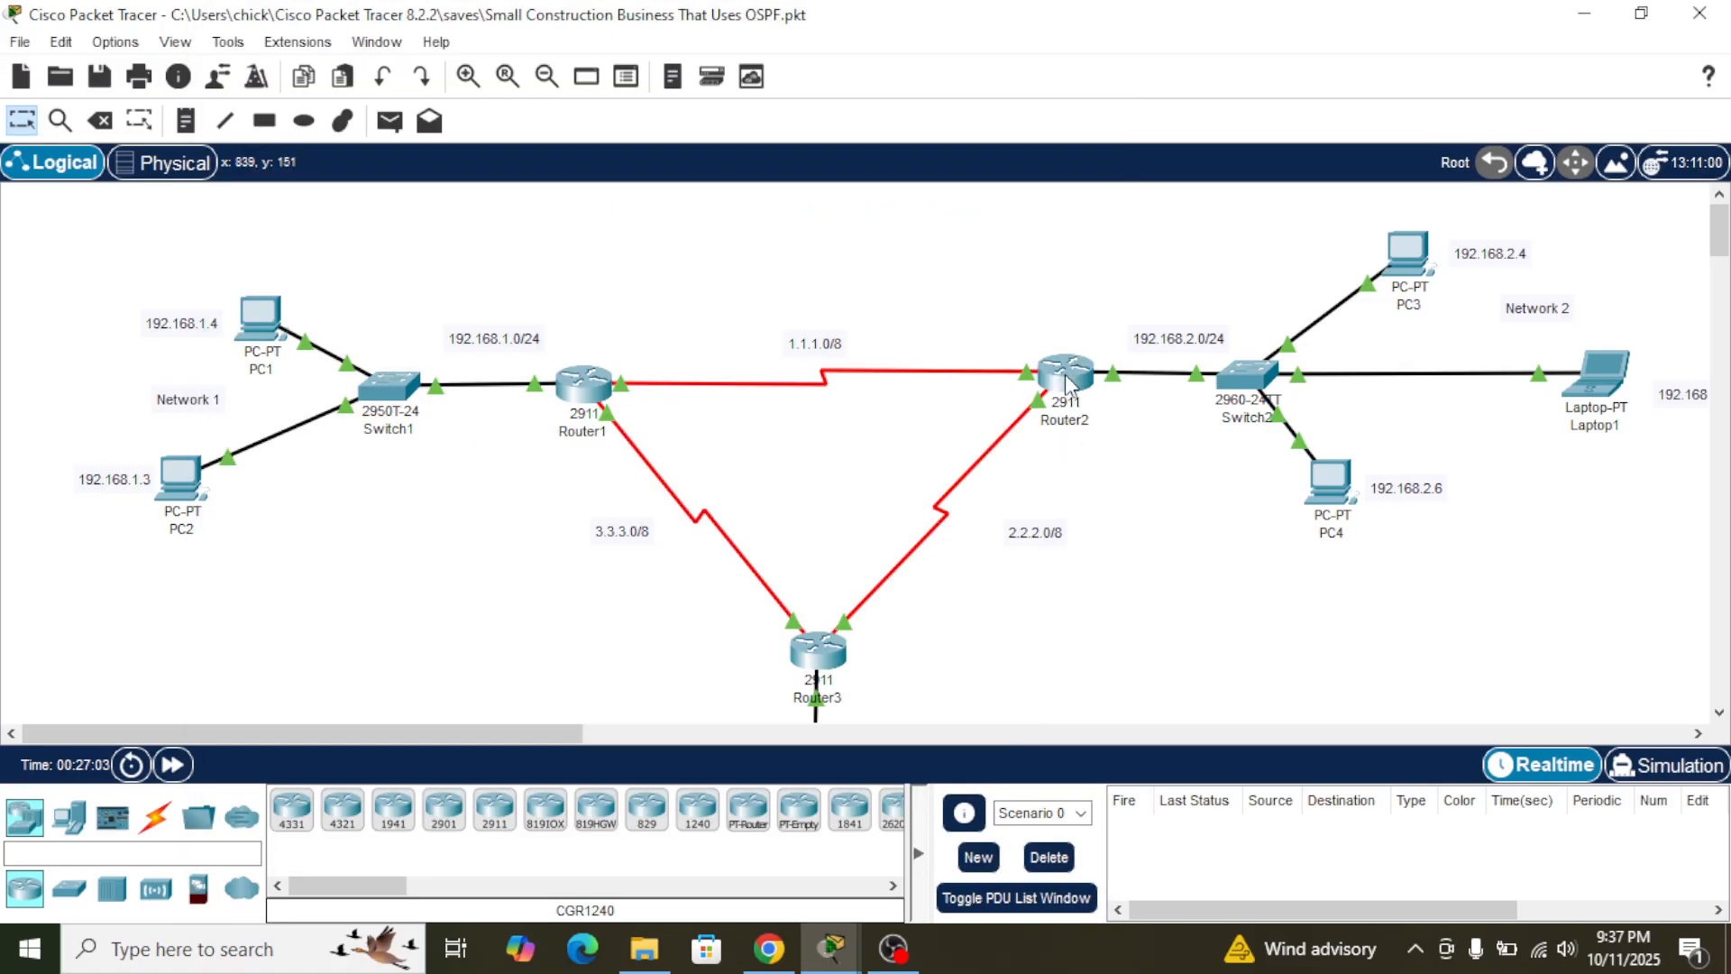
pyautogui.click(1102, 453)
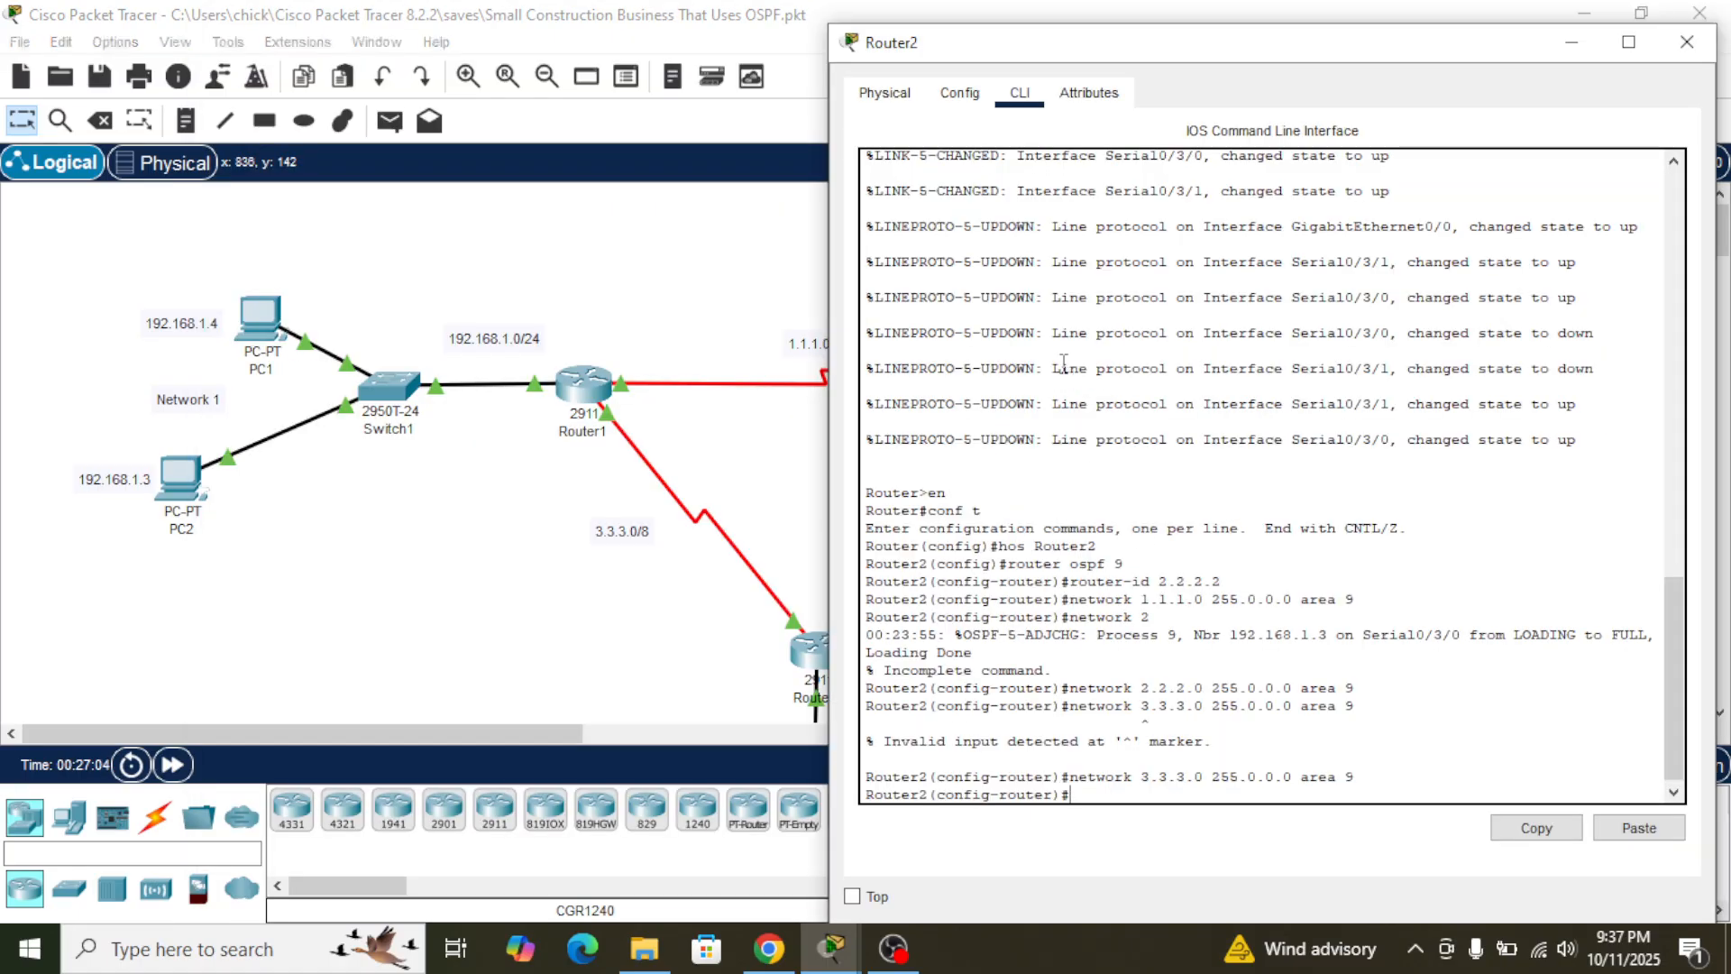
pyautogui.click(1633, 830)
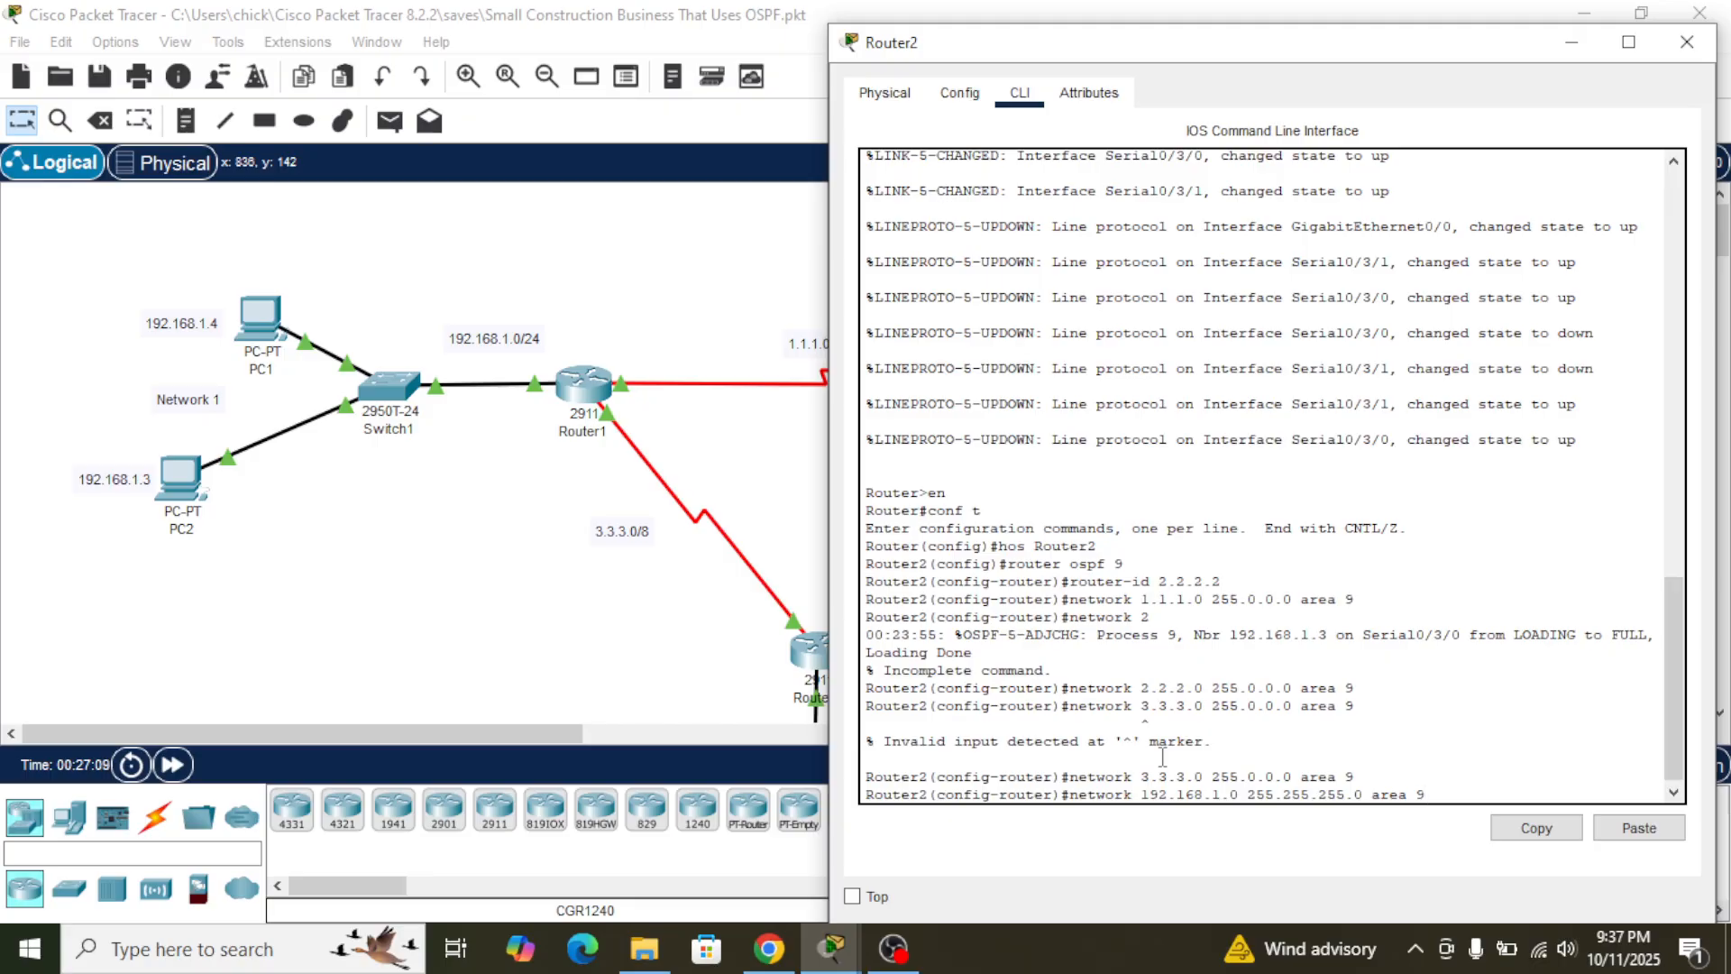
pyautogui.press('Return')
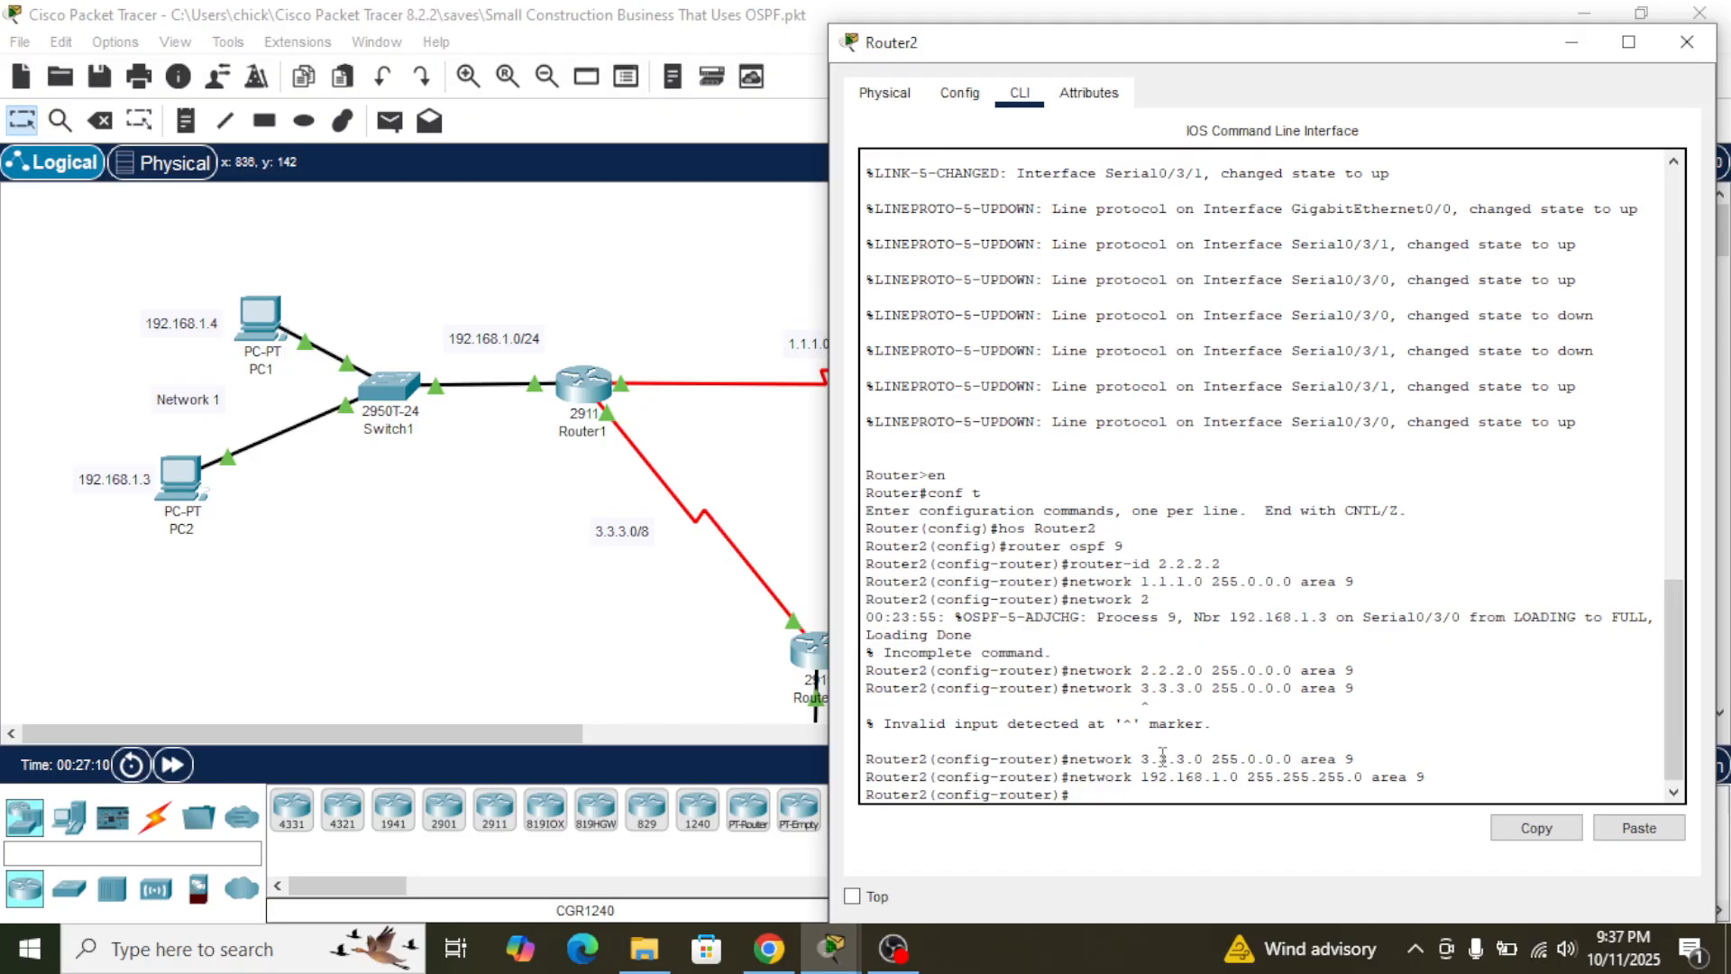
# - Copy Router1's statement for network 192.168.2.0 with mask 255.255.255.0 in area 9 and run it on Router2
pyautogui.click(655, 463)
pyautogui.click(584, 386)
pyautogui.moveTo(802, 649)
pyautogui.mouseDown()
pyautogui.moveTo(449, 650)
pyautogui.moveTo(450, 667)
pyautogui.moveTo(816, 671)
pyautogui.mouseUp()
pyautogui.click(915, 826)
pyautogui.click(1208, 532)
pyautogui.click(1071, 383)
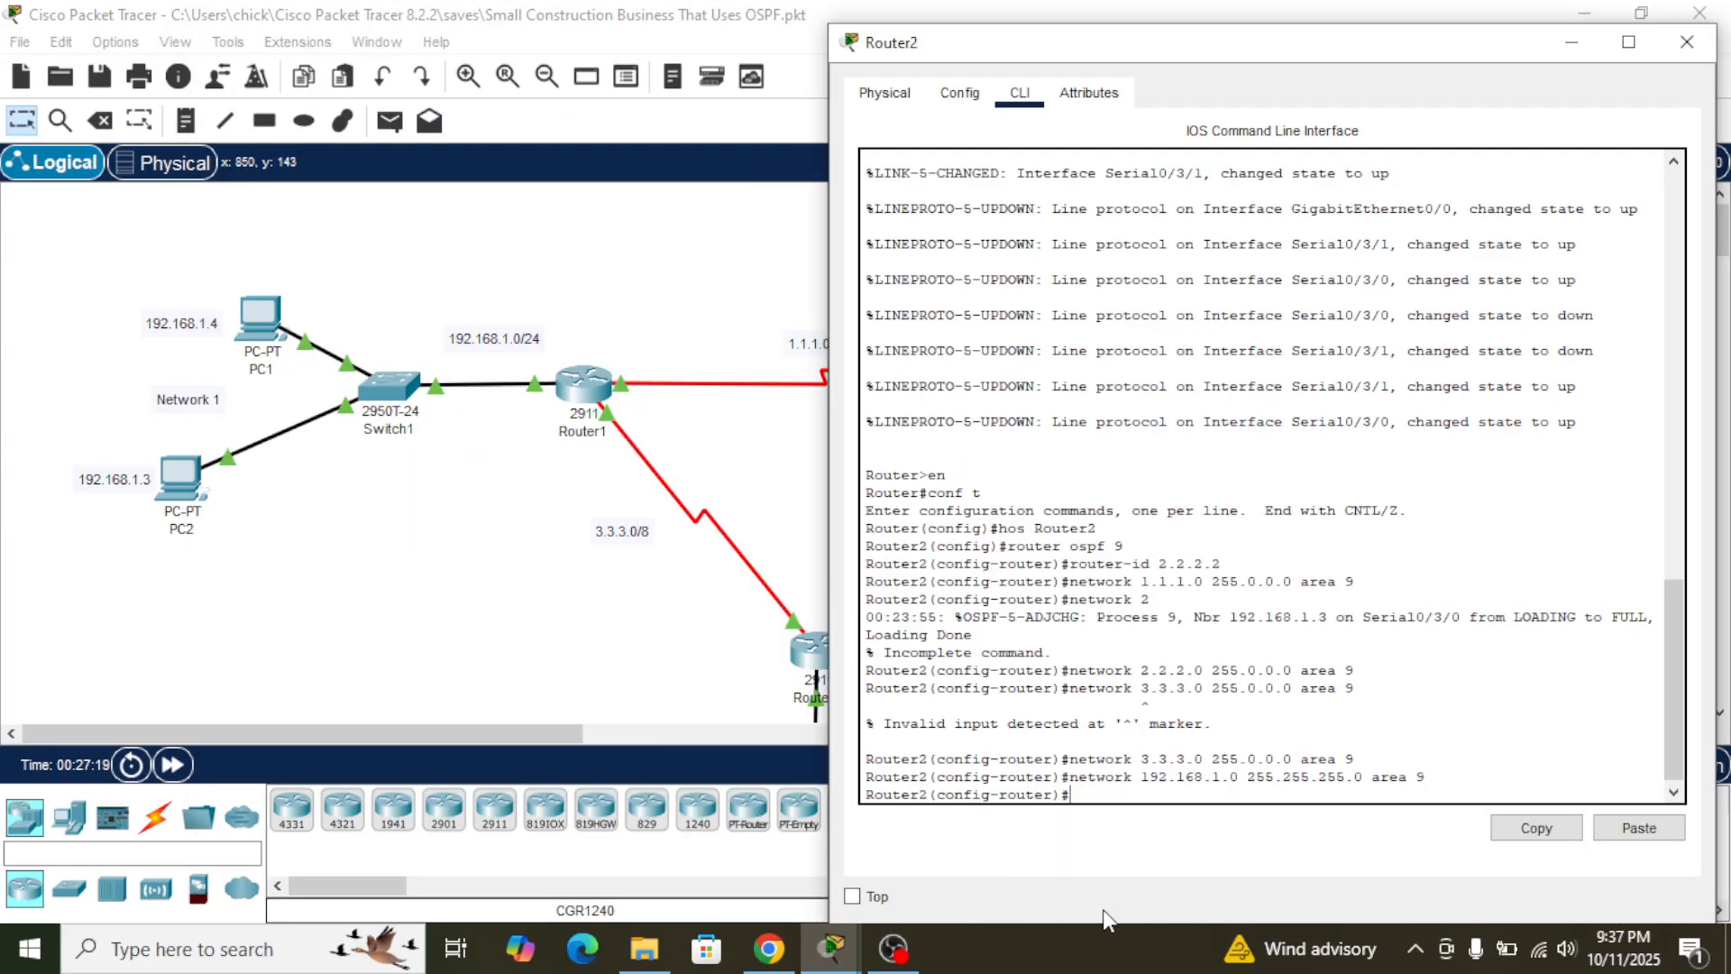
pyautogui.click(1606, 825)
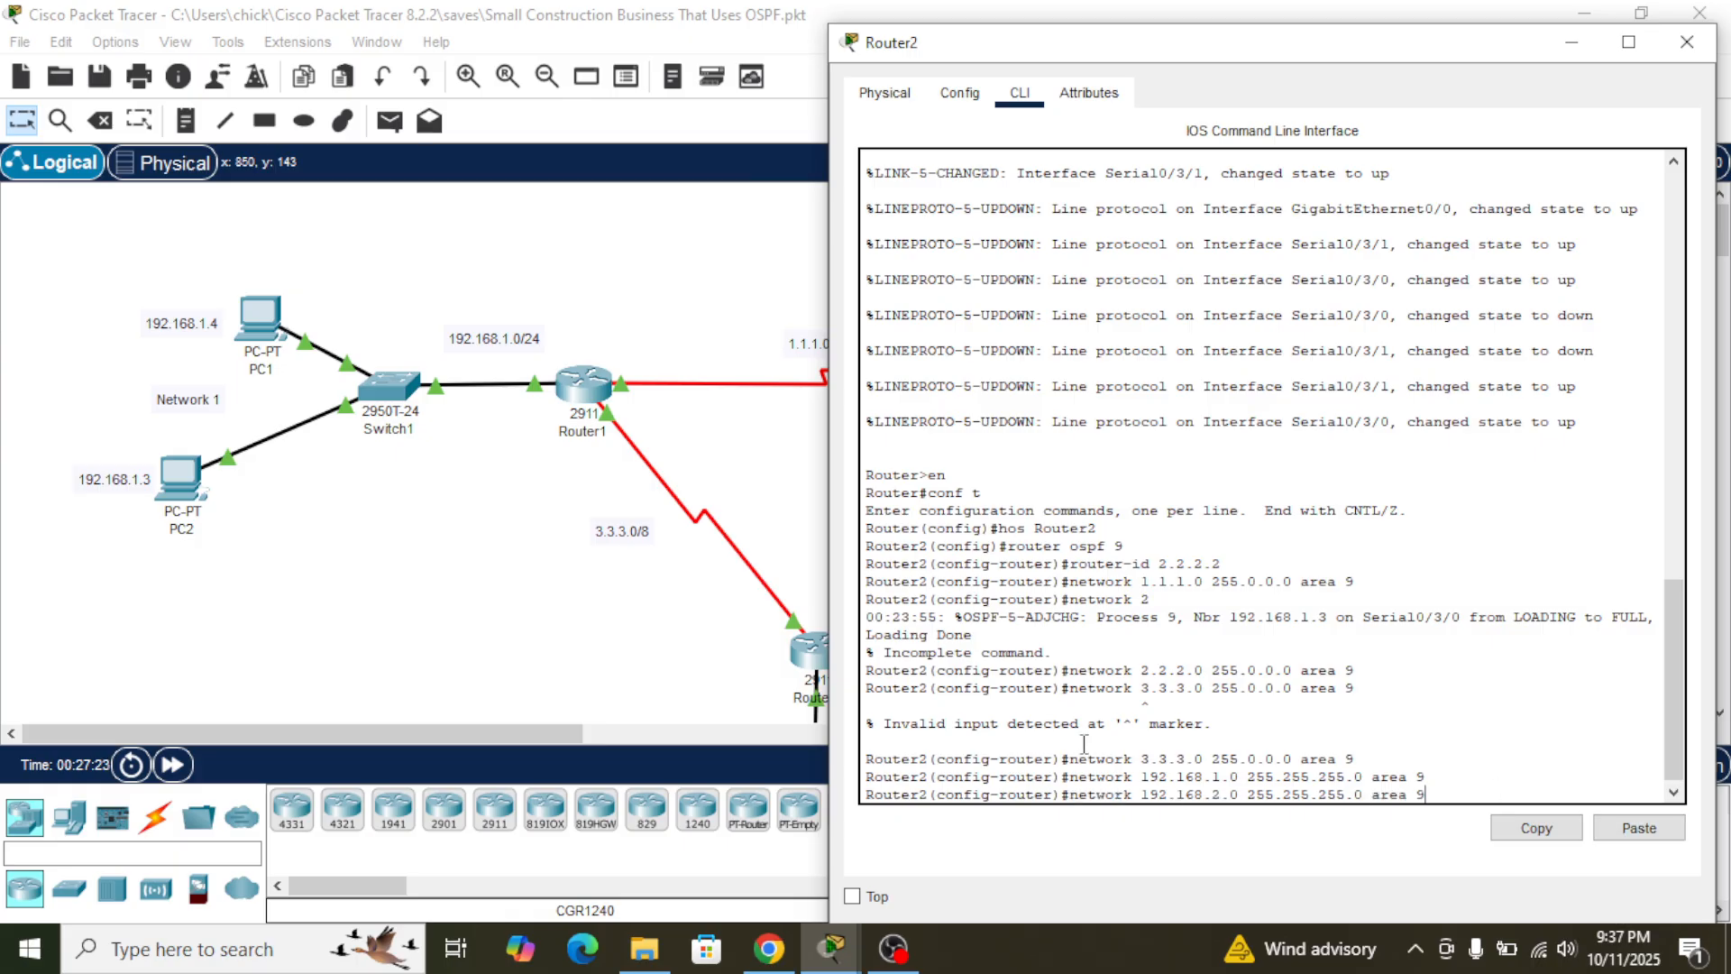
pyautogui.press('Return')
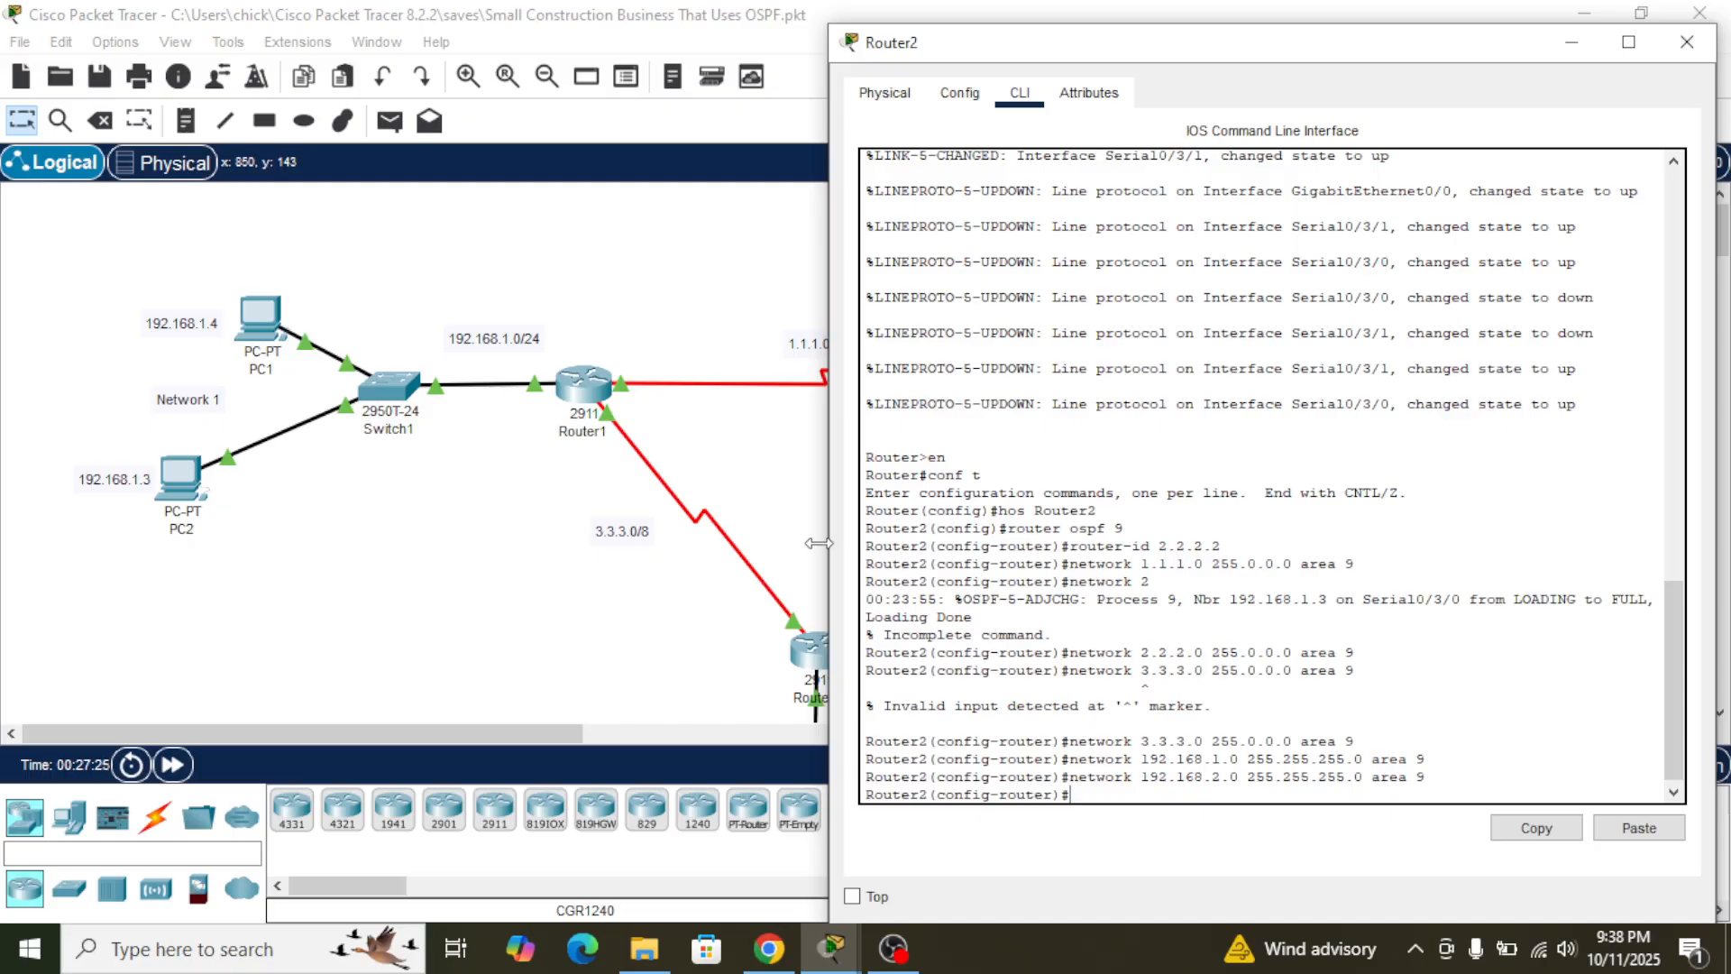
# - Copy Router1's statement for network 192.168.3.0 with mask 255.255.255.0 in area 9, run it on Router2 and return to the topology
pyautogui.click(768, 470)
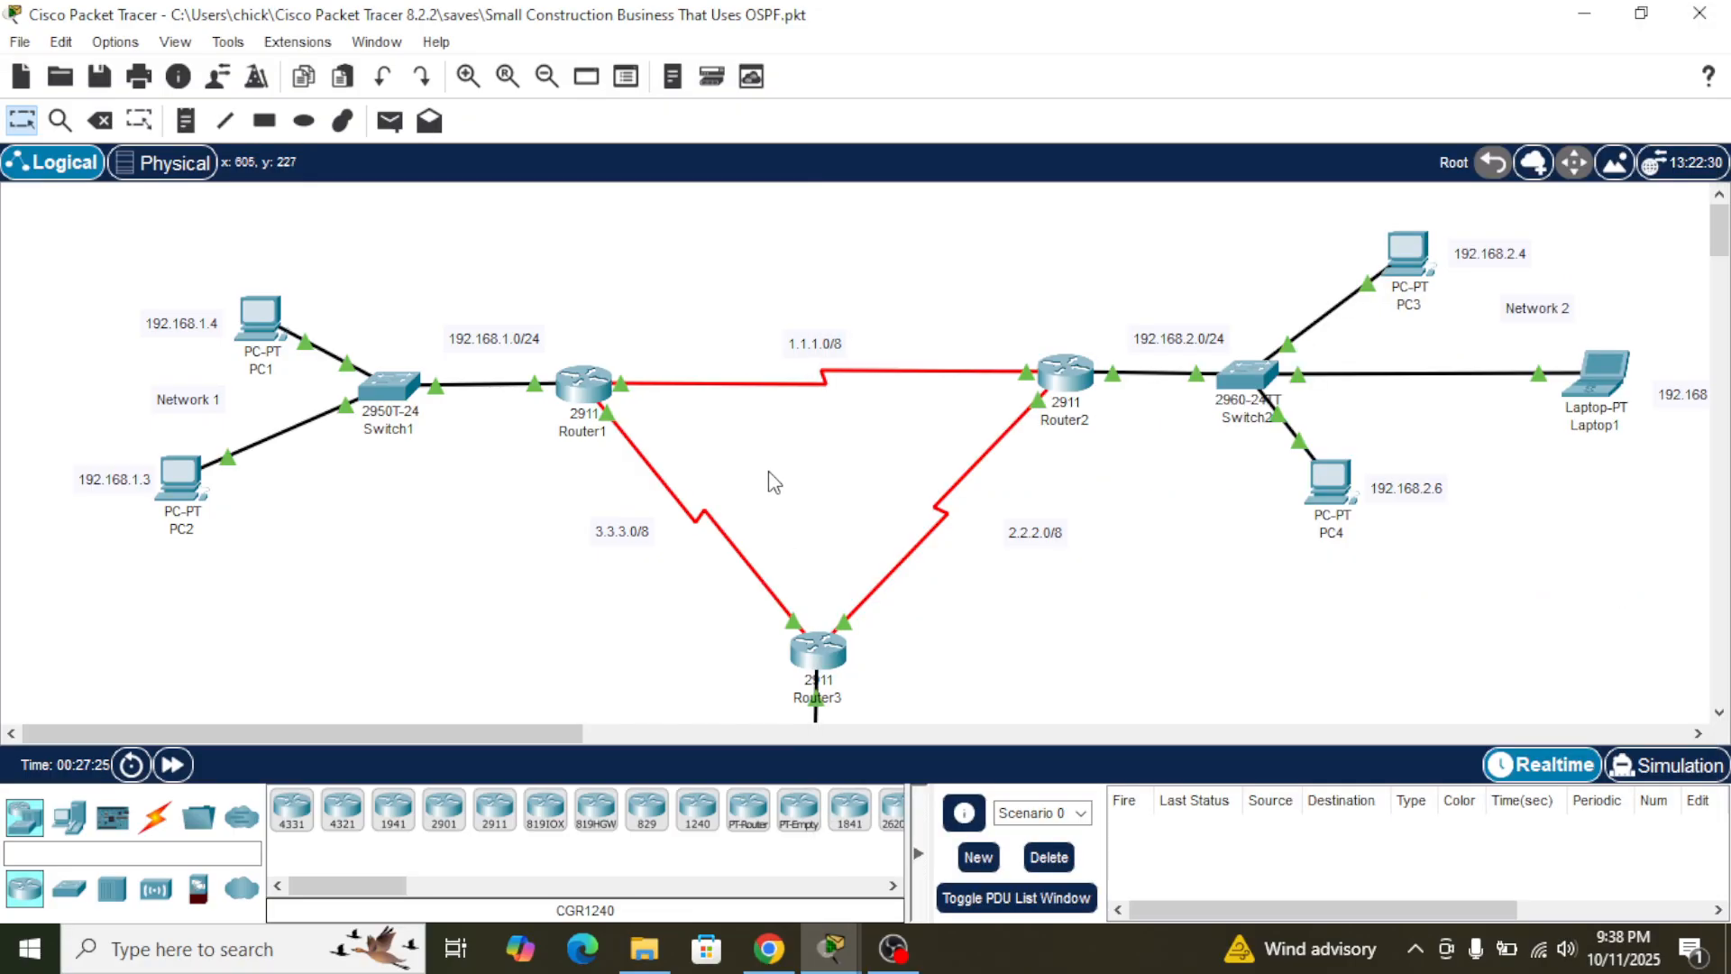
pyautogui.click(595, 392)
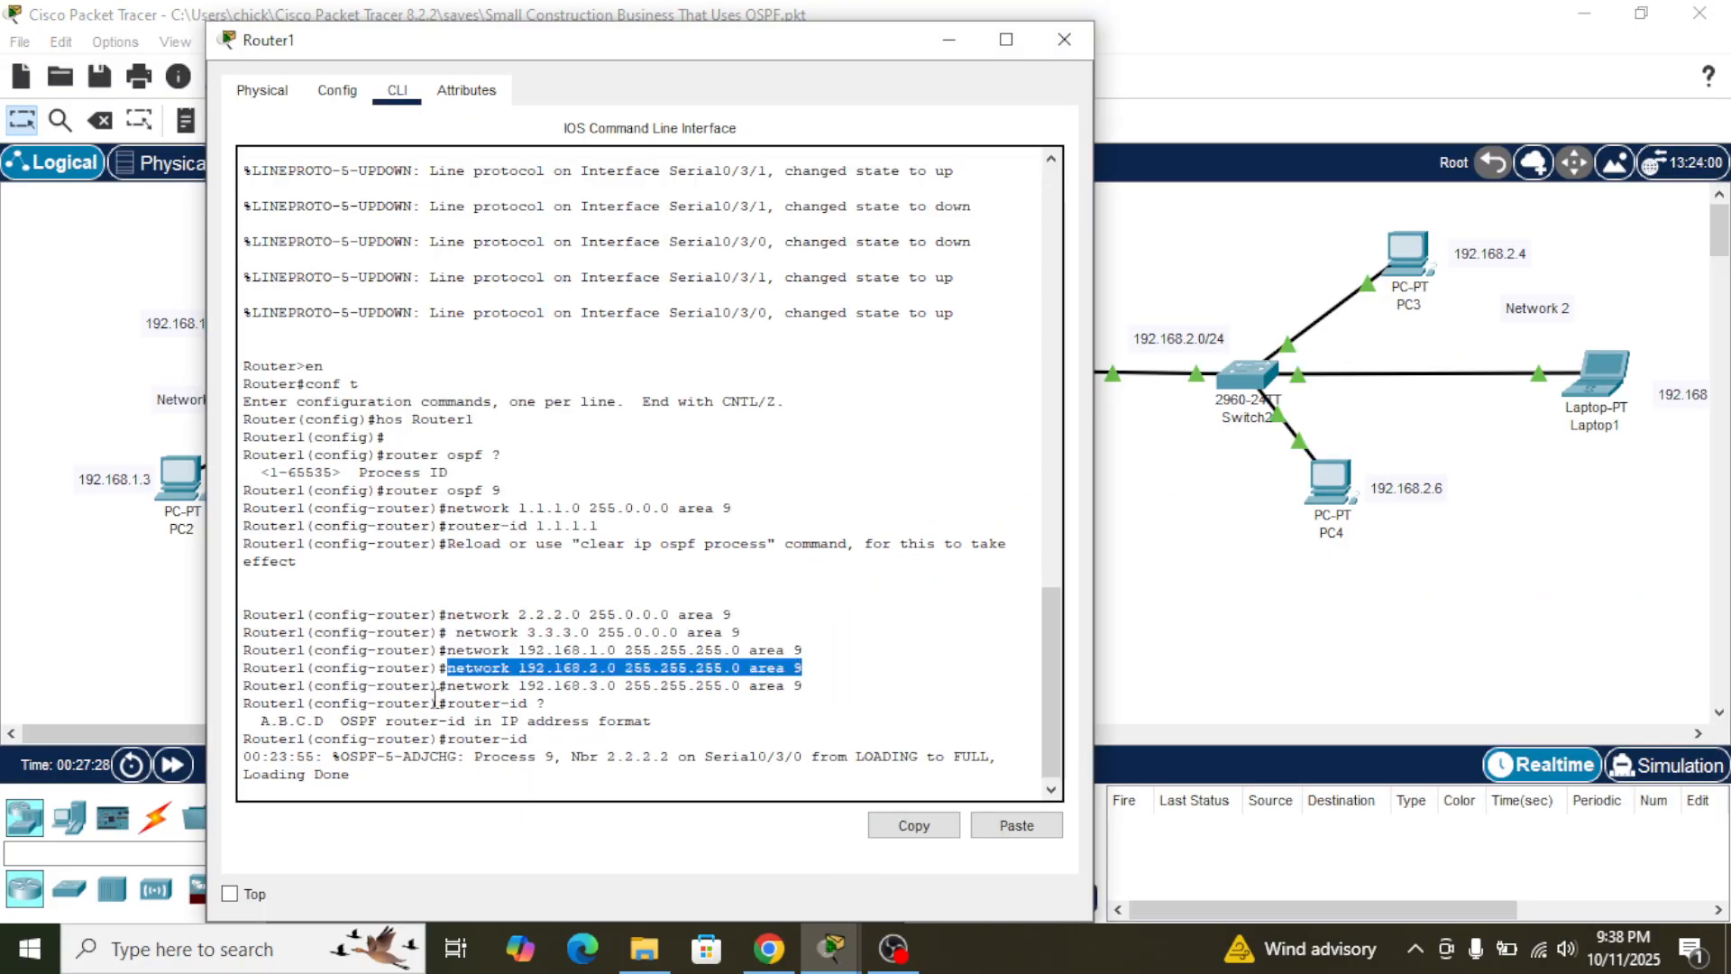
pyautogui.moveTo(449, 695); pyautogui.dragTo(805, 694)
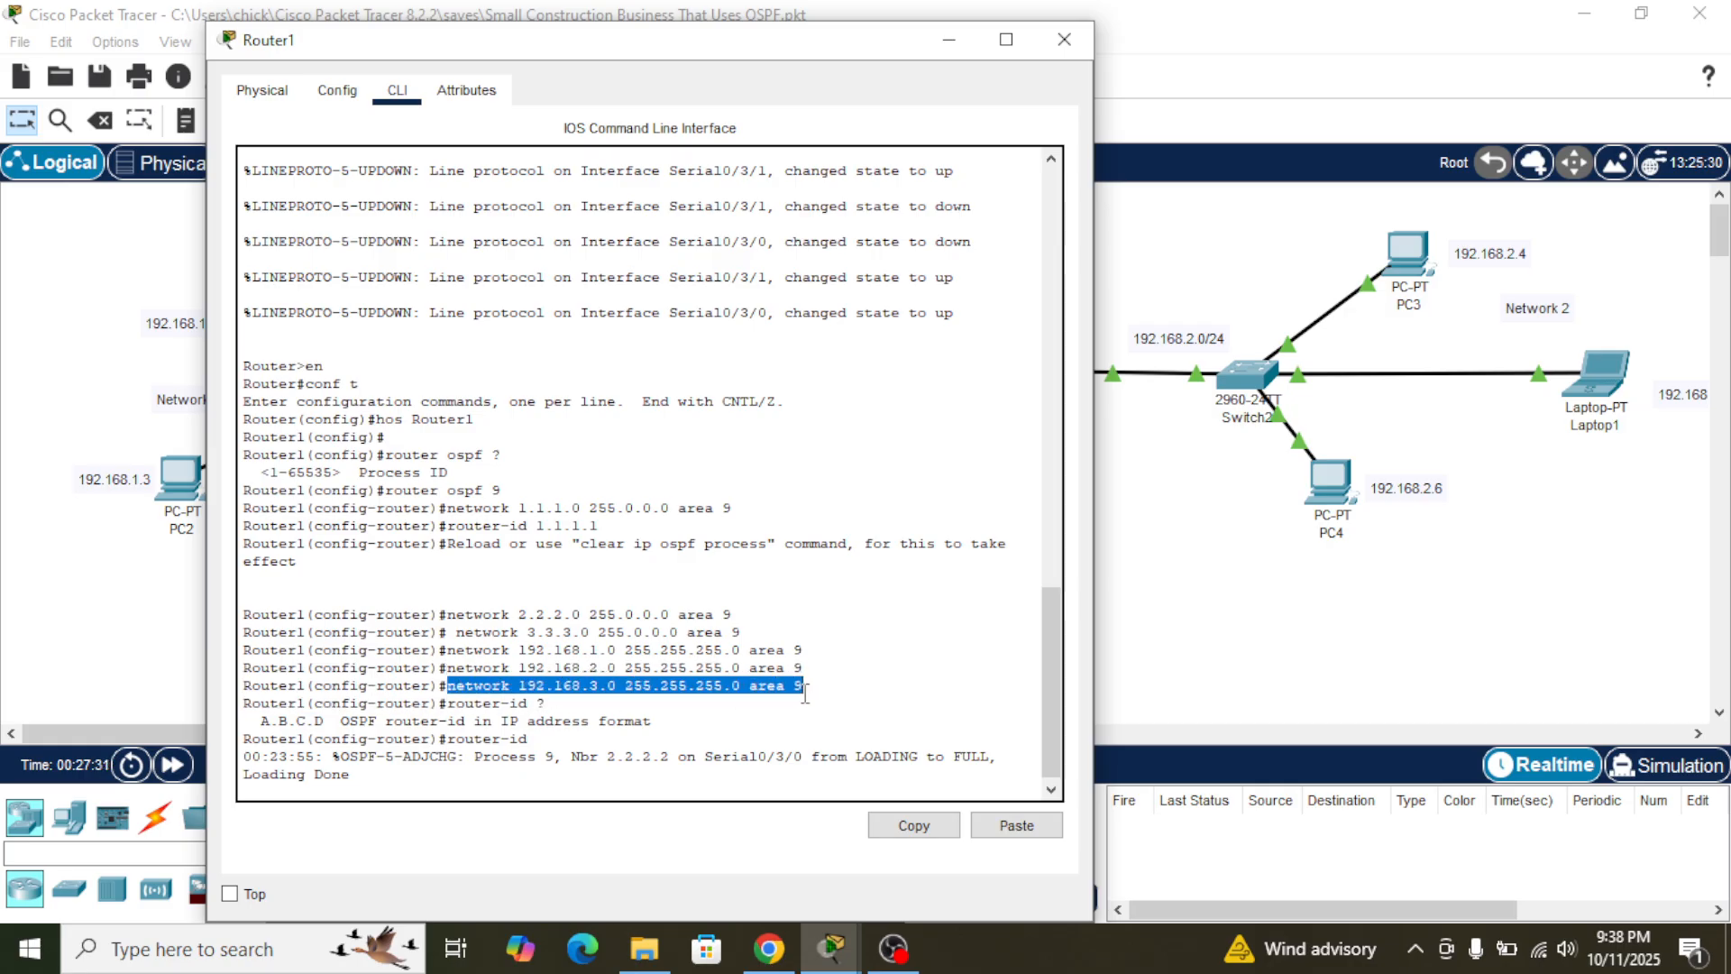
pyautogui.click(902, 824)
pyautogui.click(1210, 516)
pyautogui.click(1059, 399)
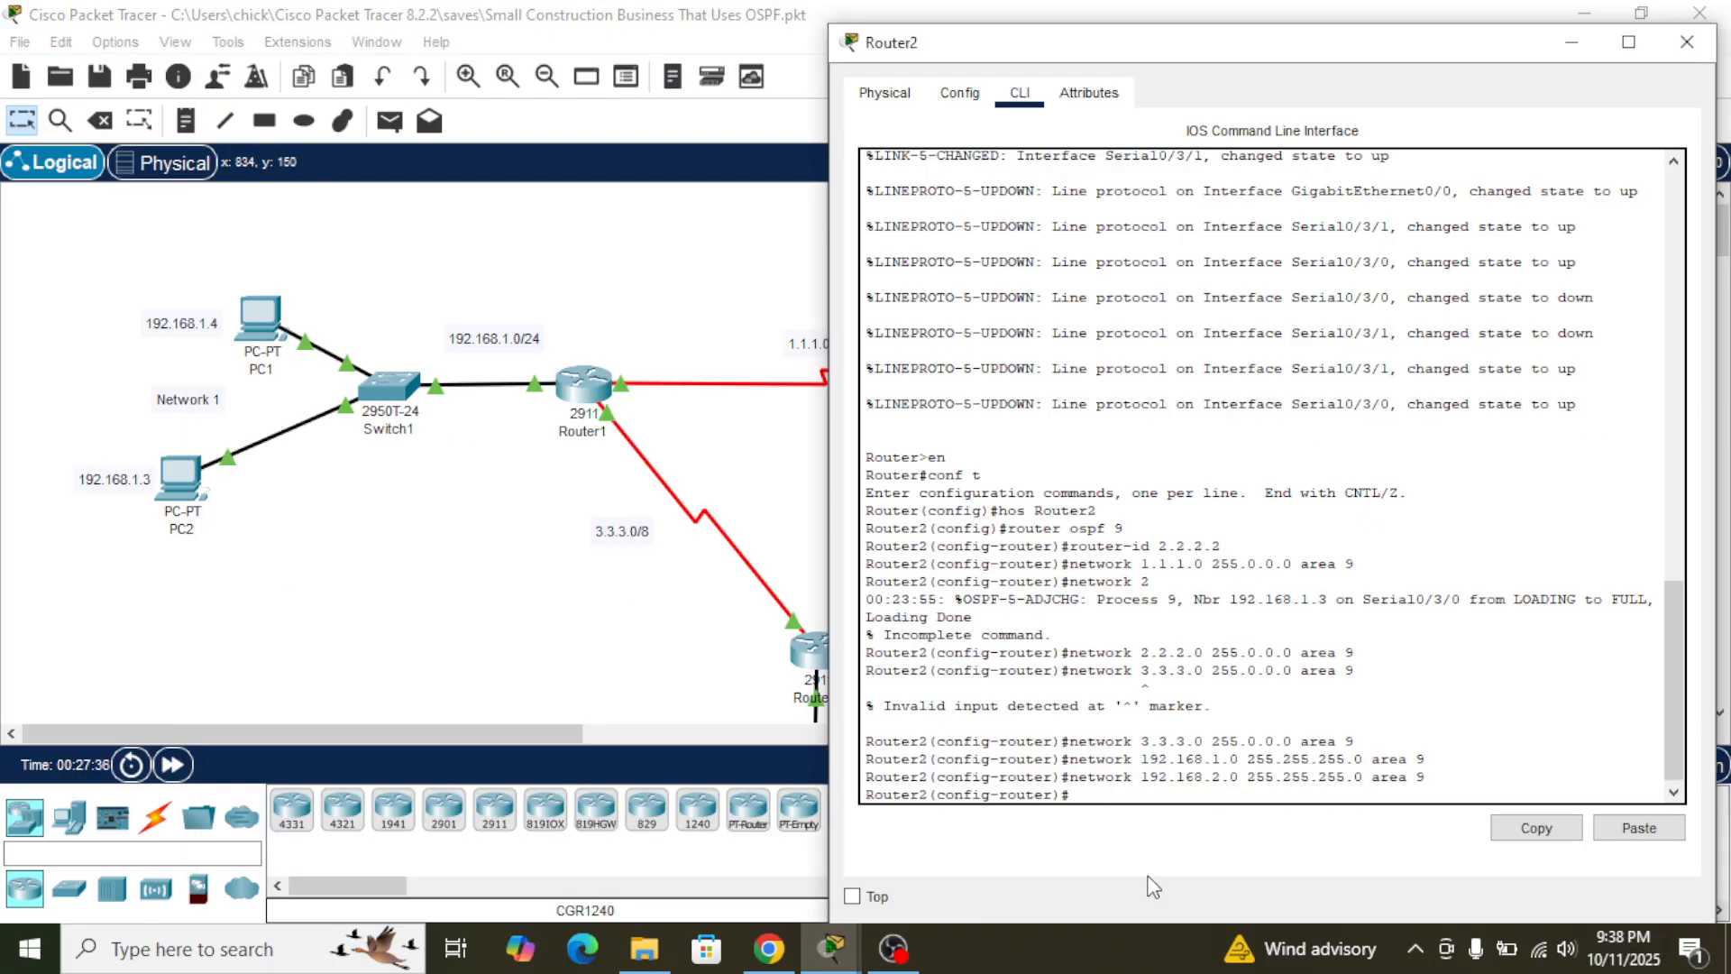
pyautogui.click(1637, 828)
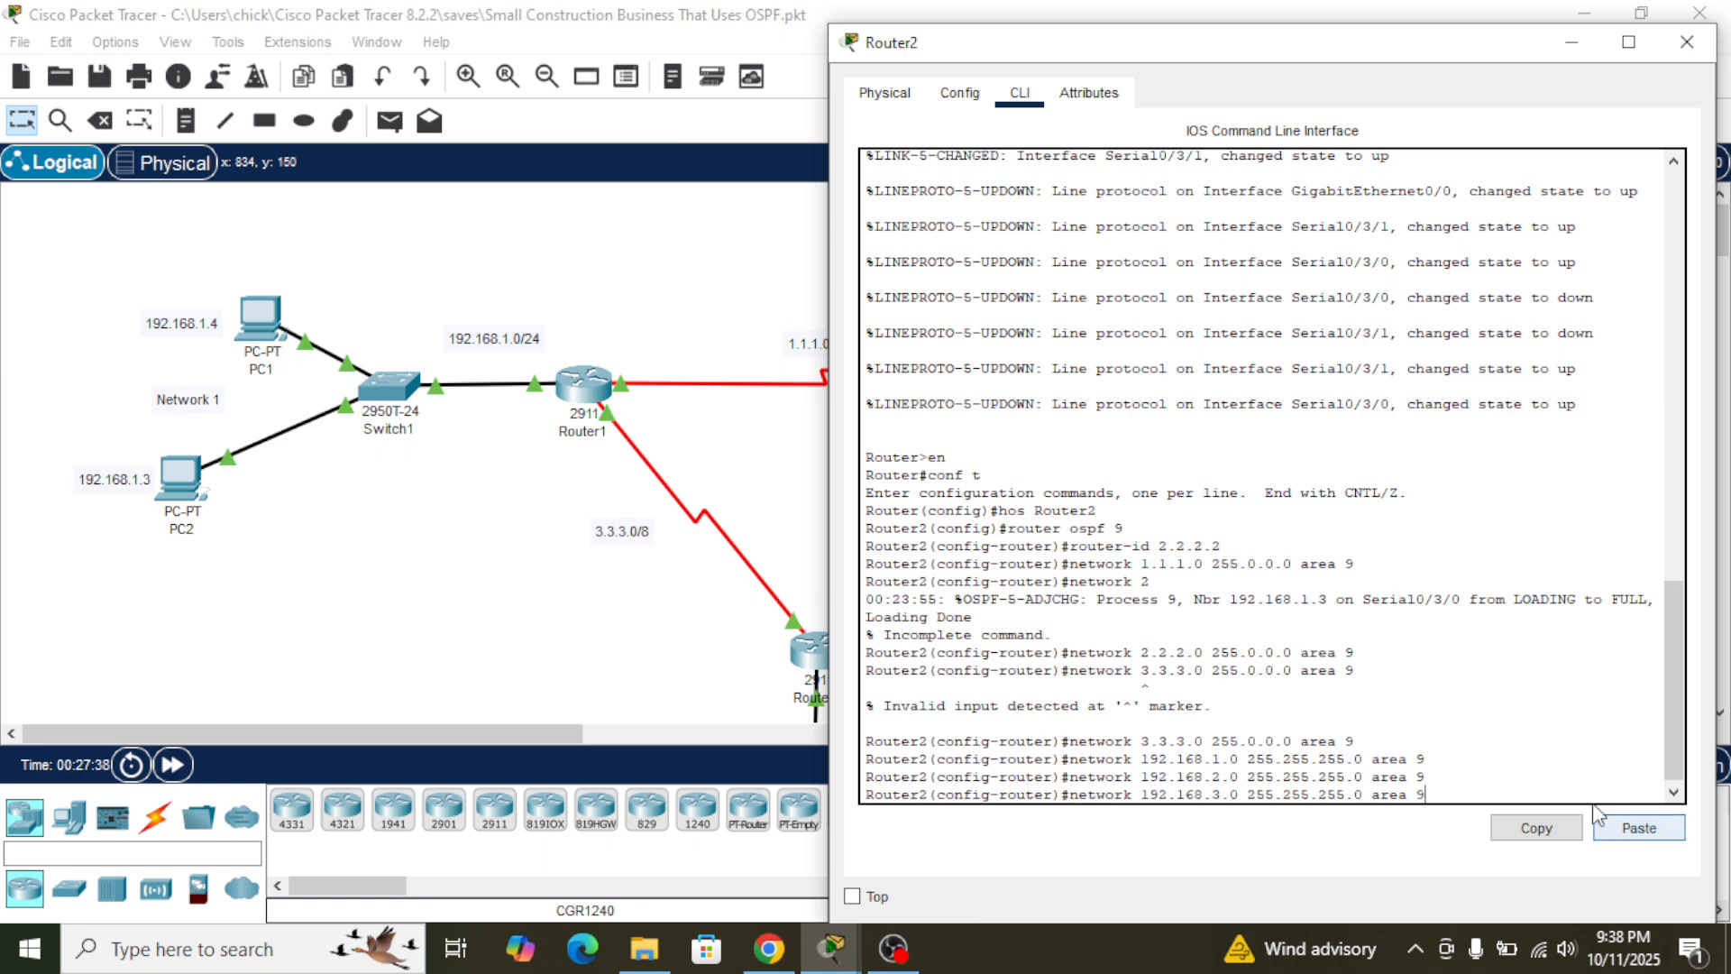
pyautogui.press('Return')
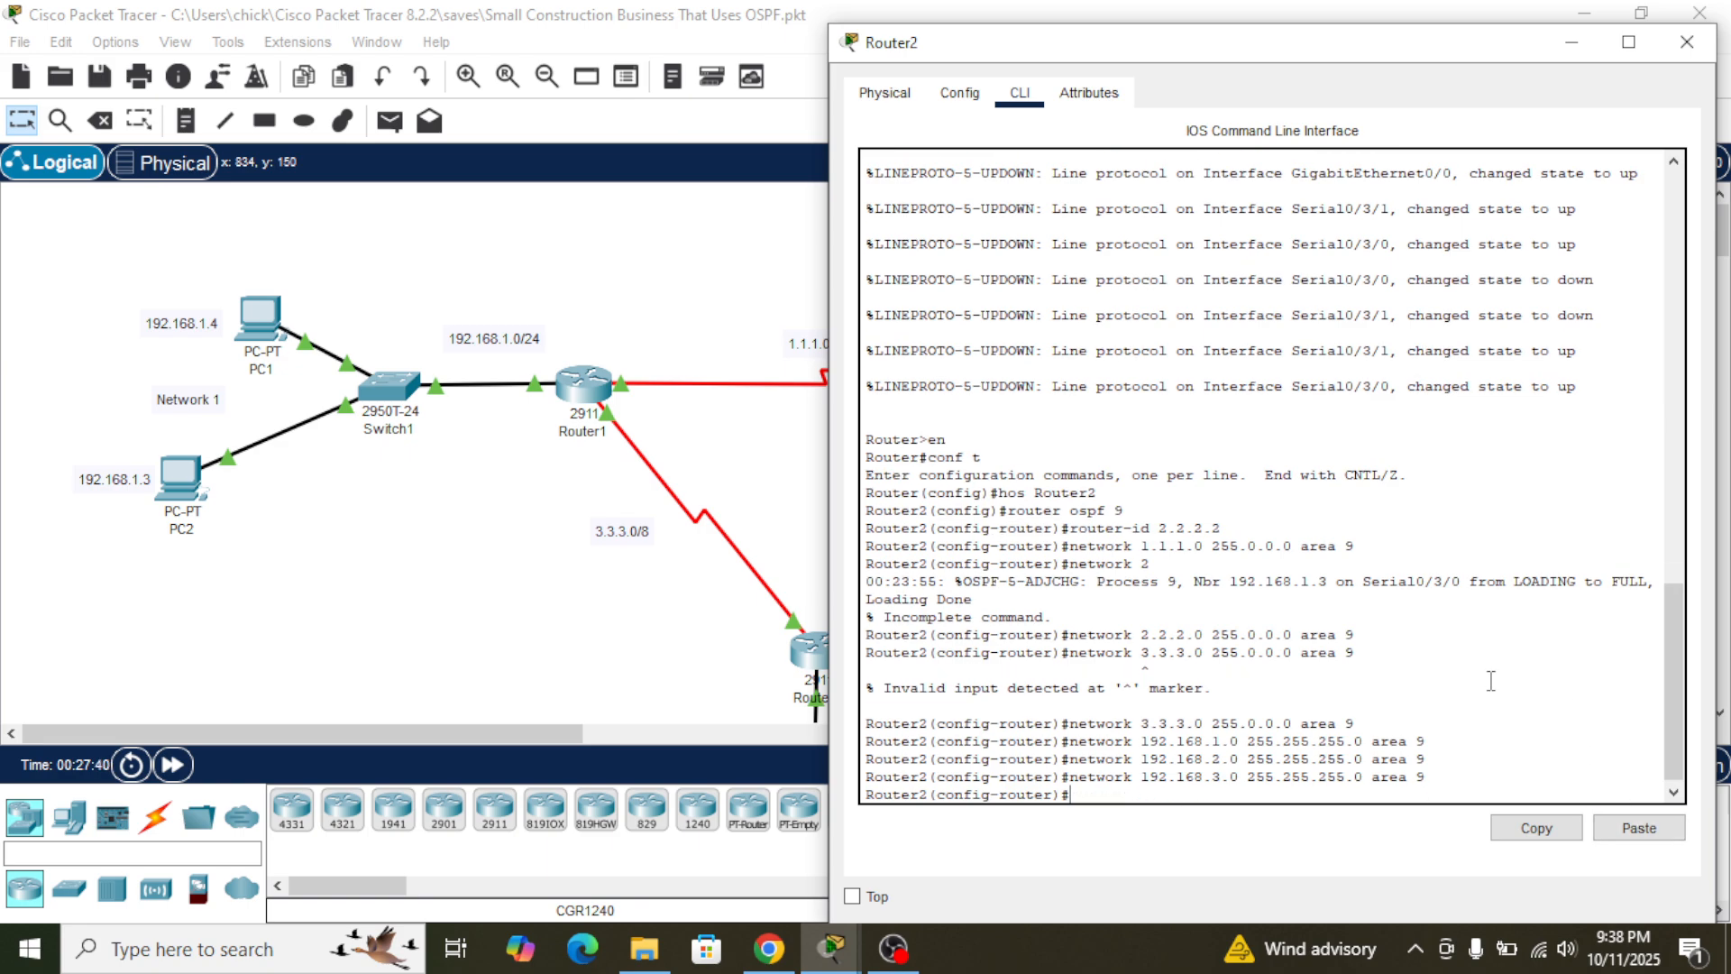
pyautogui.click(773, 476)
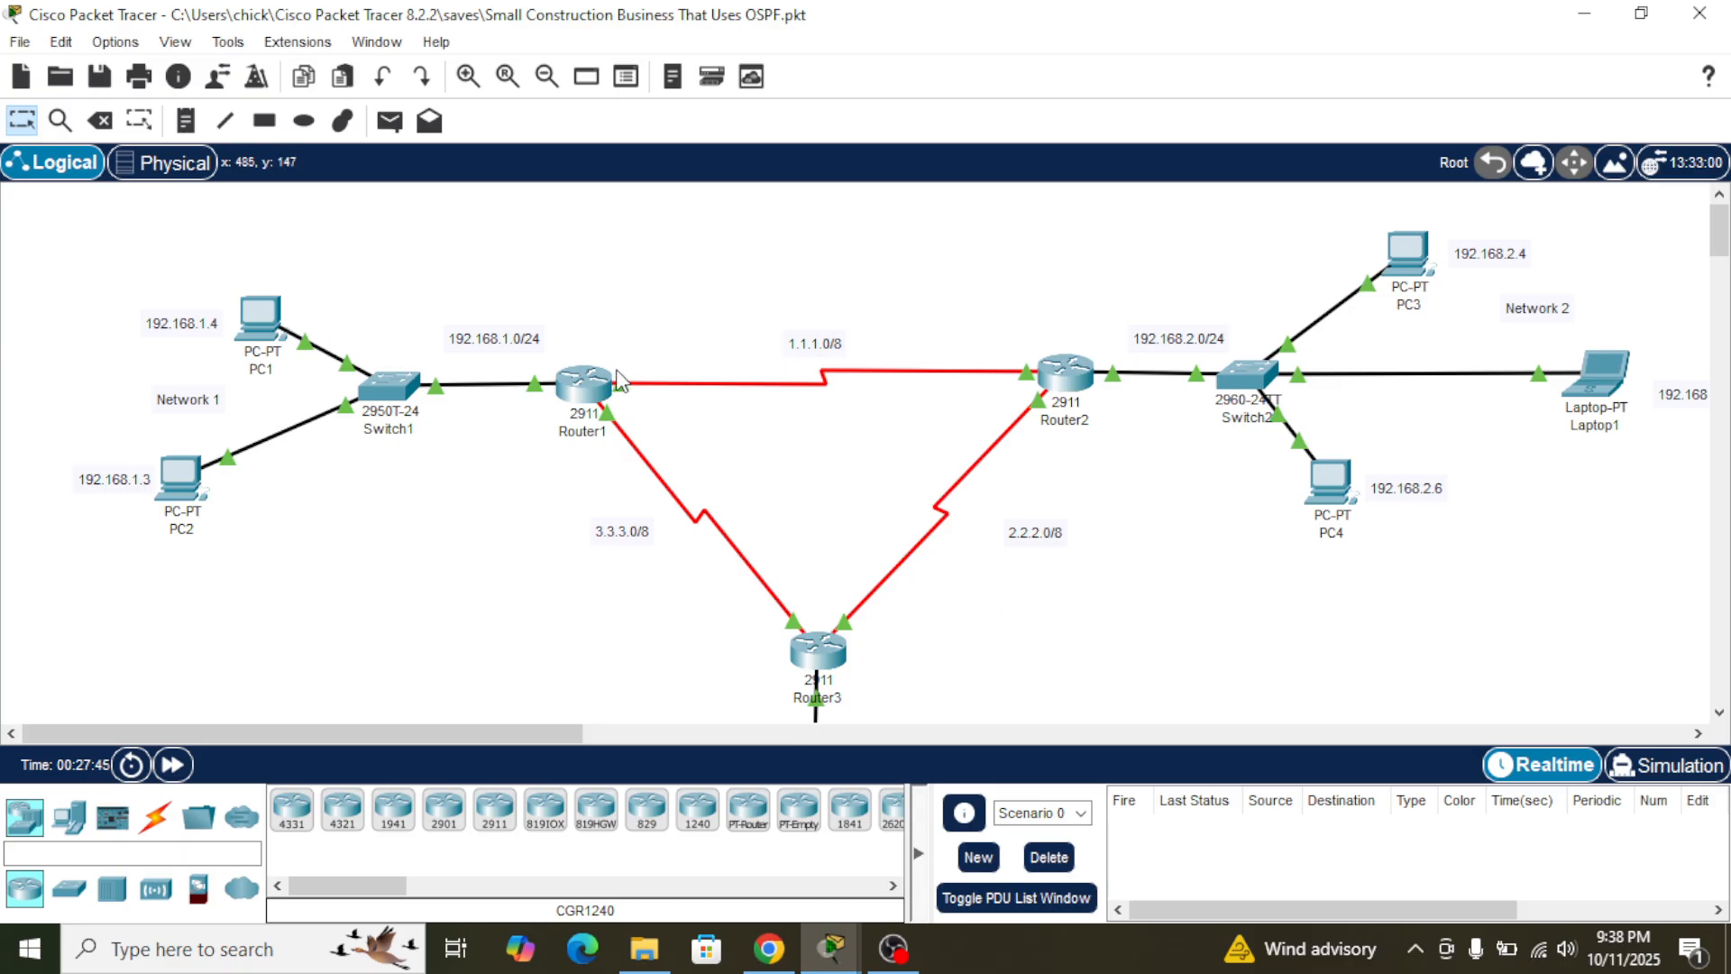
pyautogui.click(596, 394)
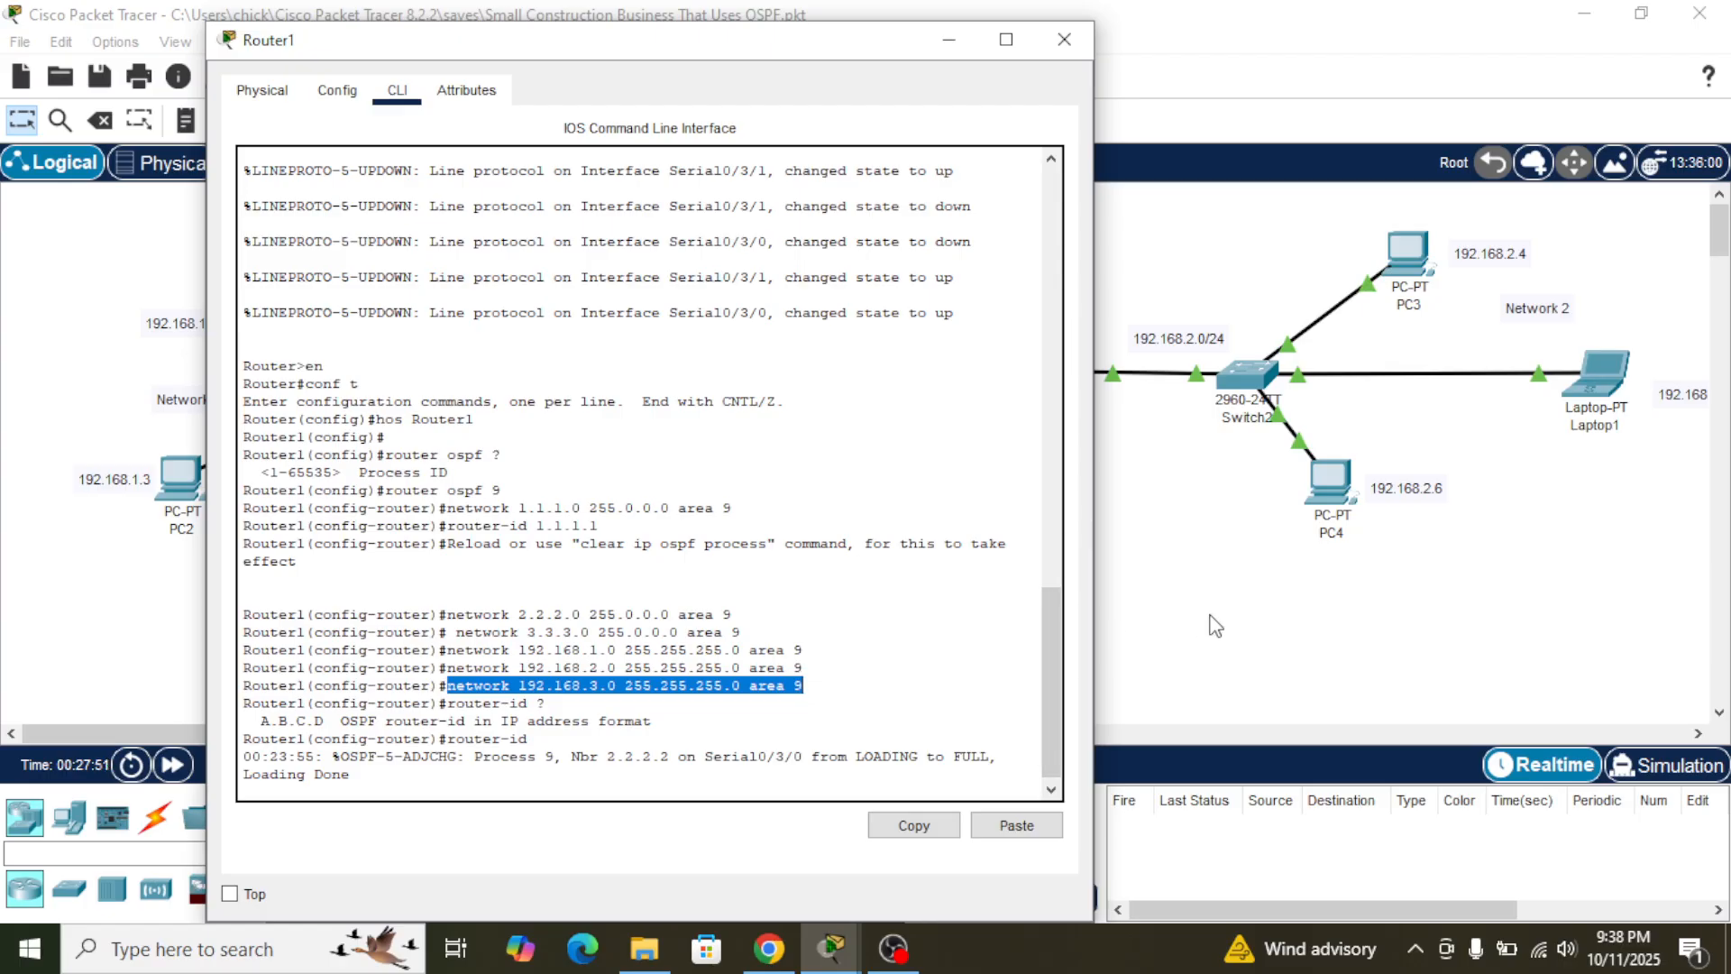
pyautogui.click(1215, 624)
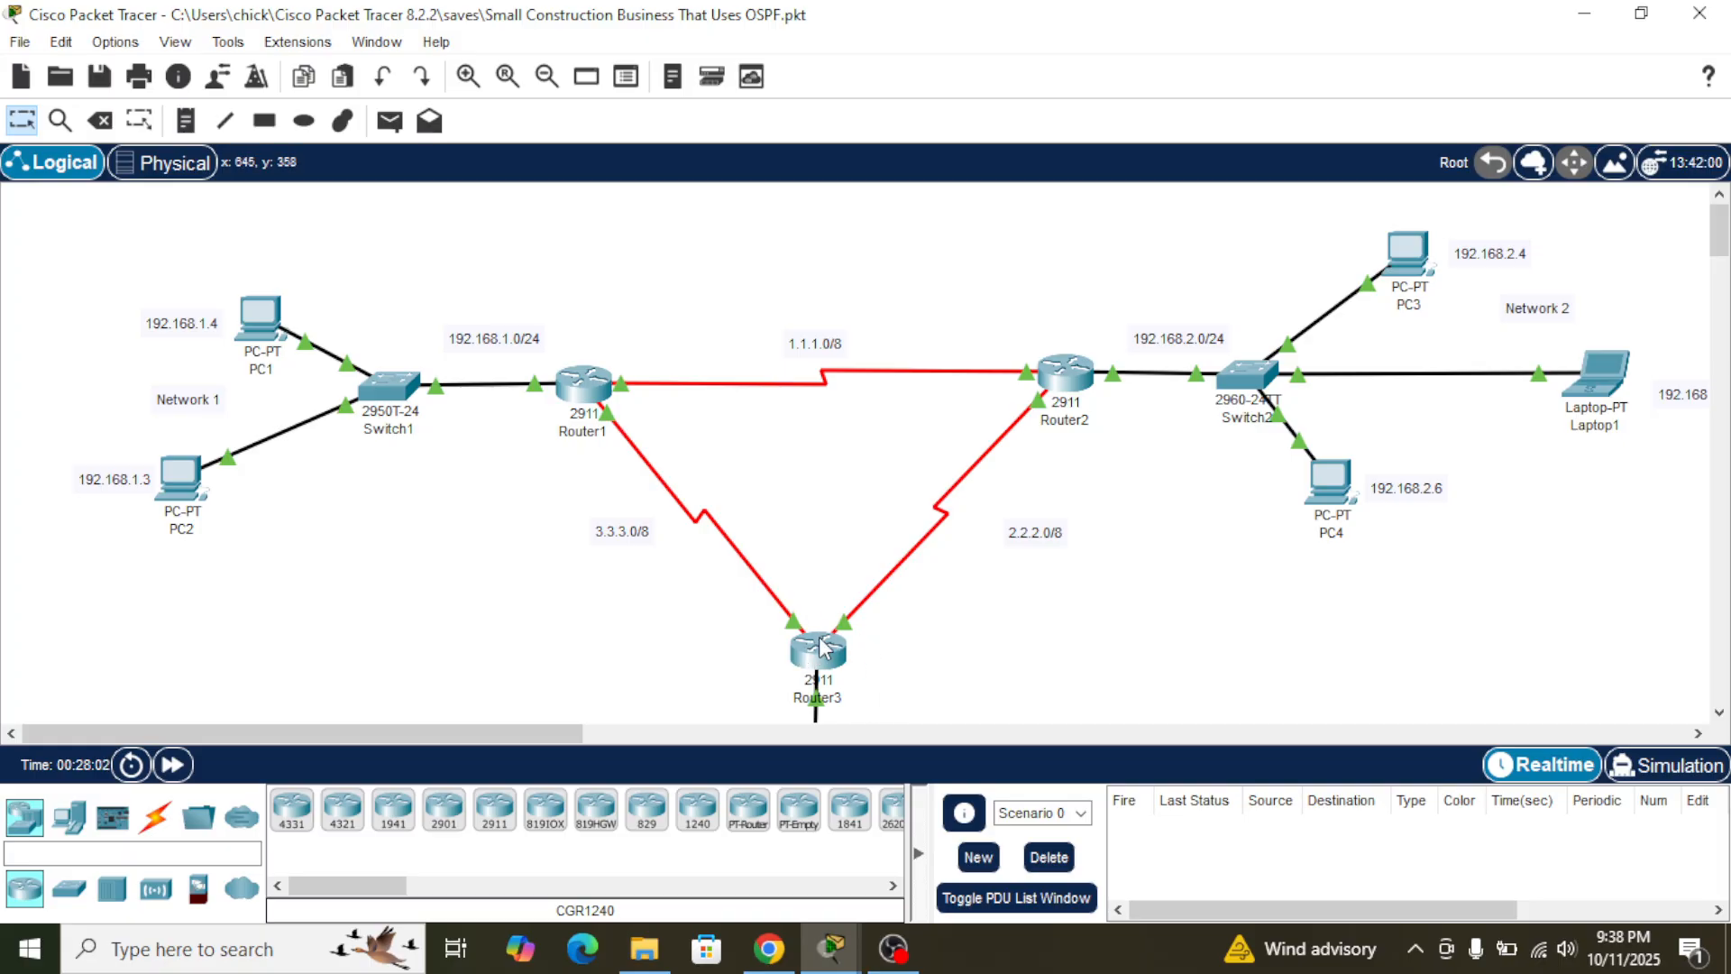
# - Open Router3's command line, enter global configuration mode and set the hostname to Router3
pyautogui.click(821, 639)
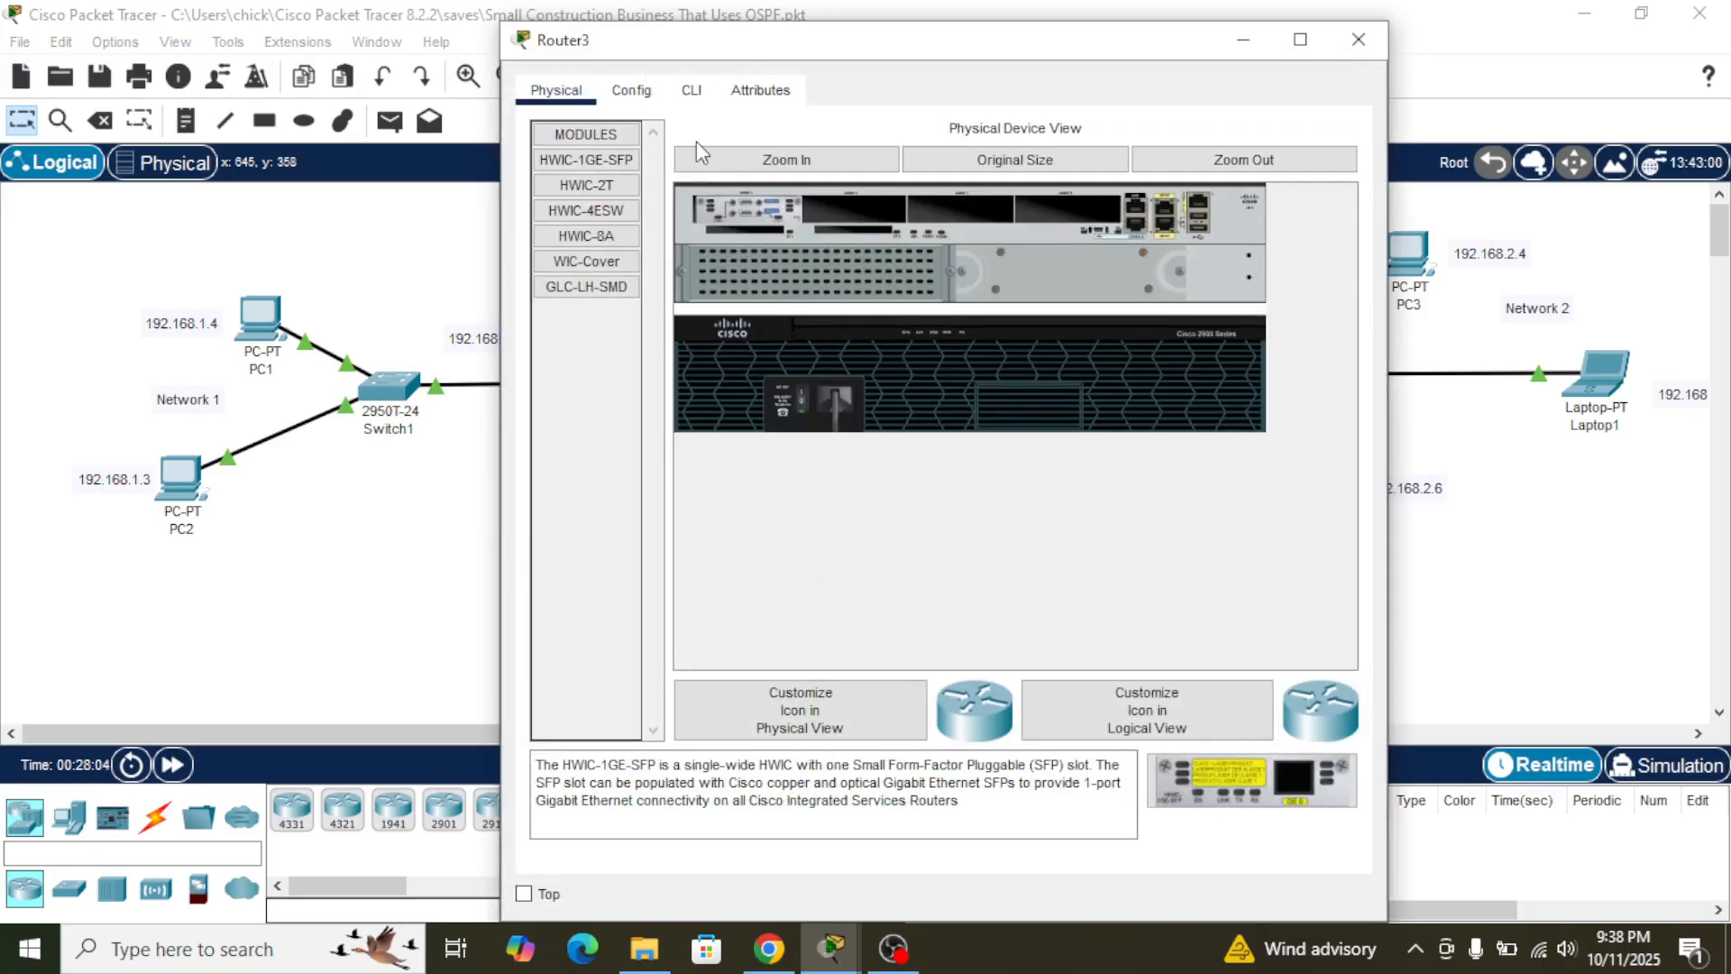
pyautogui.click(691, 90)
pyautogui.press('Return')
pyautogui.write('en')
pyautogui.press('Return')
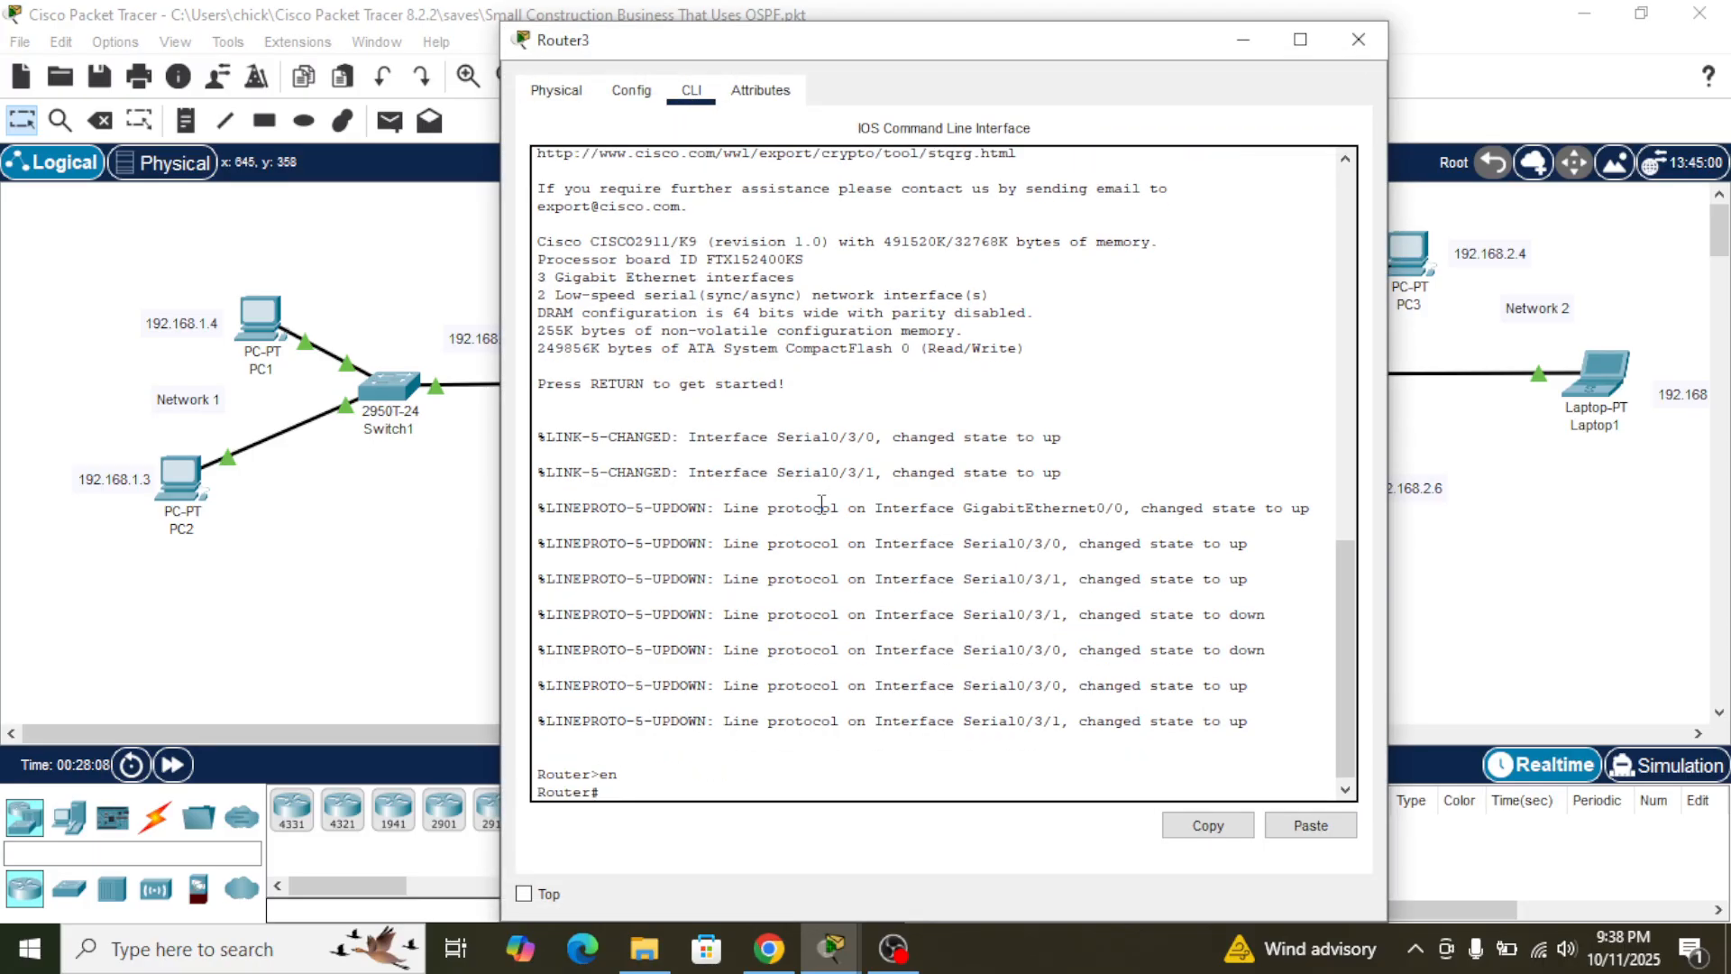
pyautogui.write('conf t')
pyautogui.press('Return')
pyautogui.write('hos')
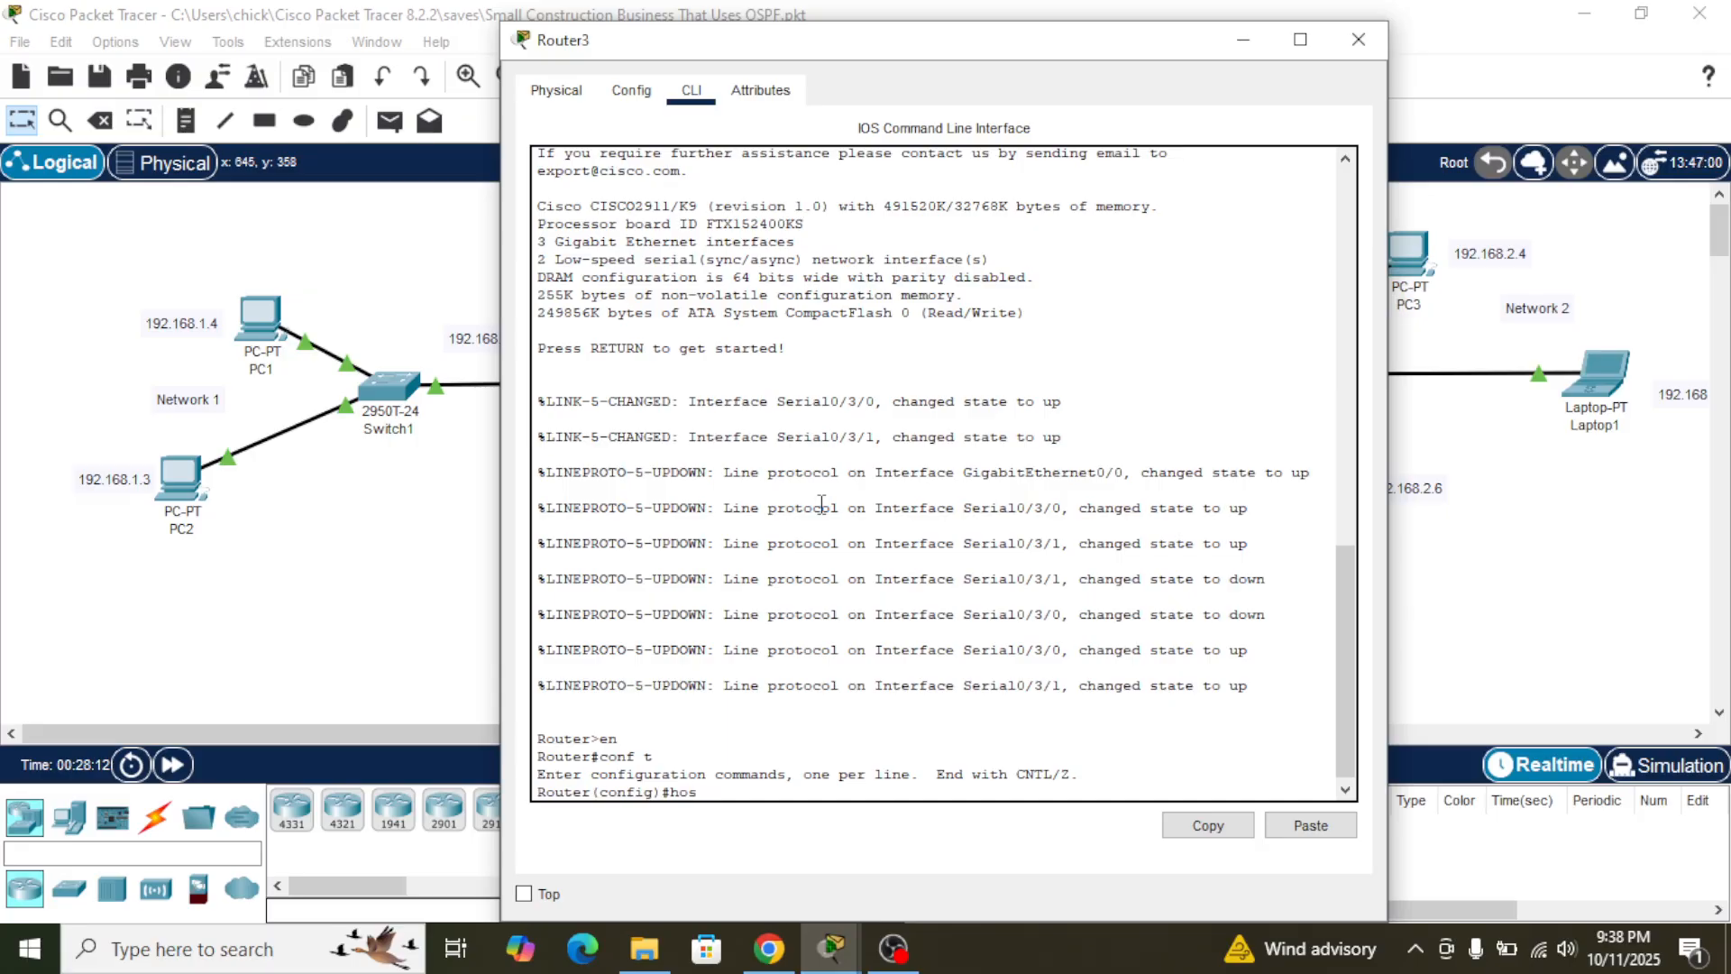
pyautogui.write(' Router3')
pyautogui.press('Return')
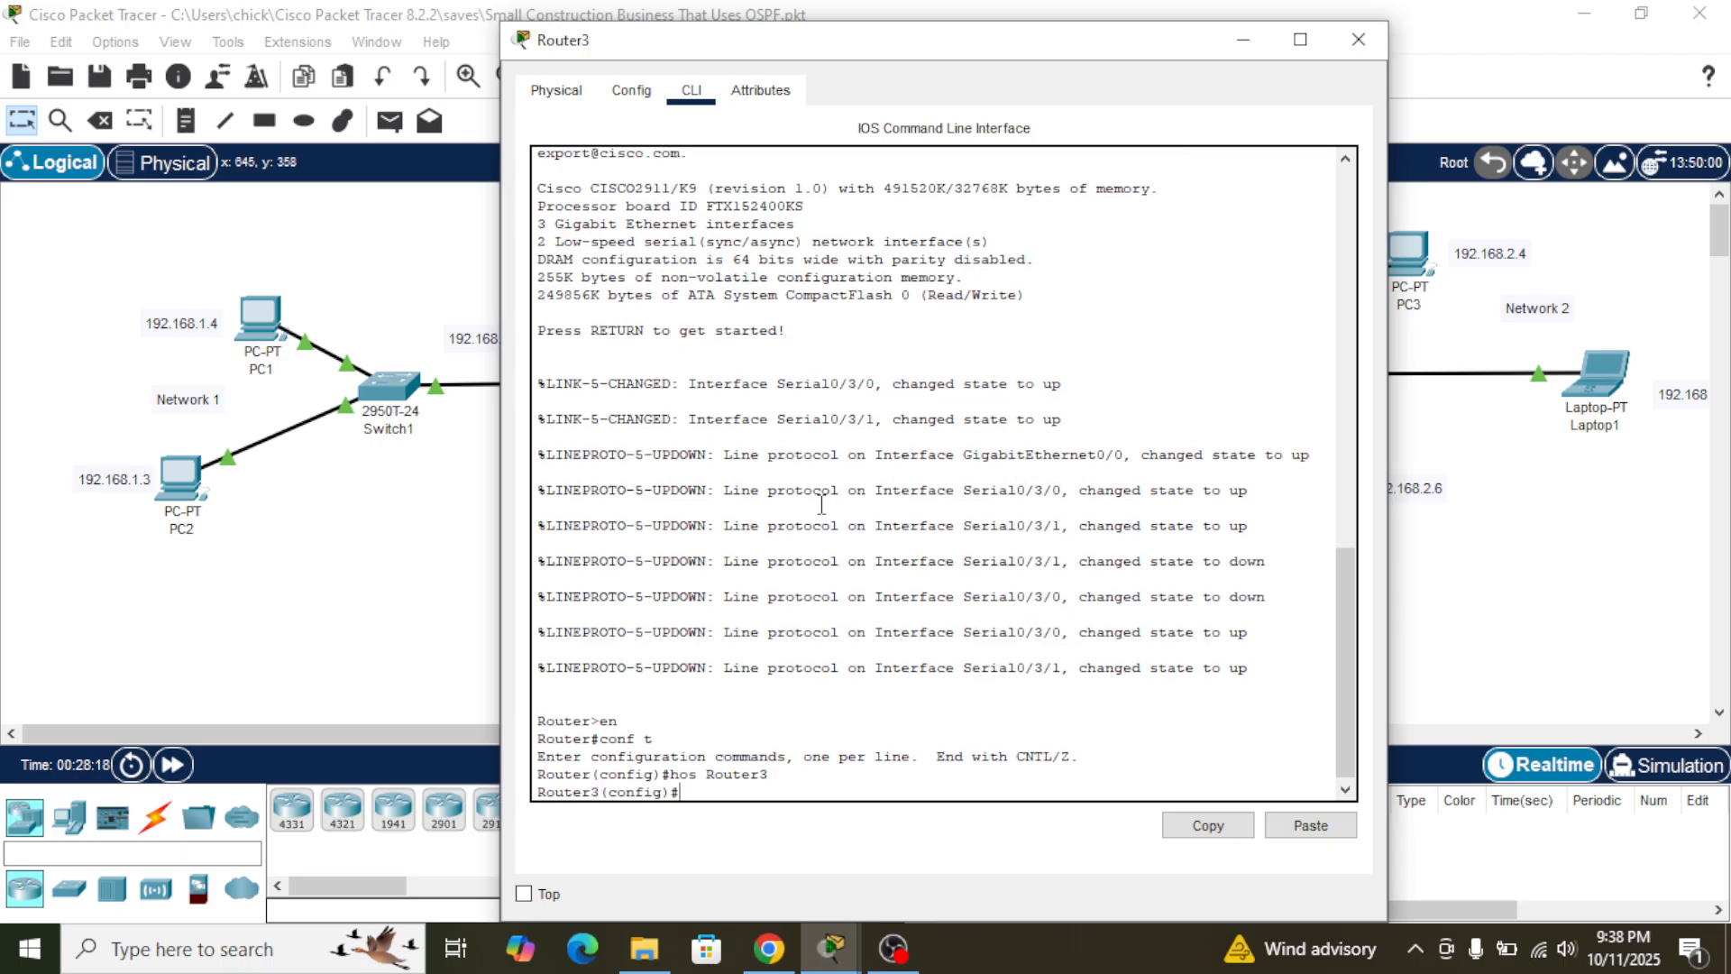
# - Start OSPF process 10 on Router3
pyautogui.write('j')
pyautogui.press('BackSpace')
pyautogui.write('router ospf 10')
pyautogui.press('Return')
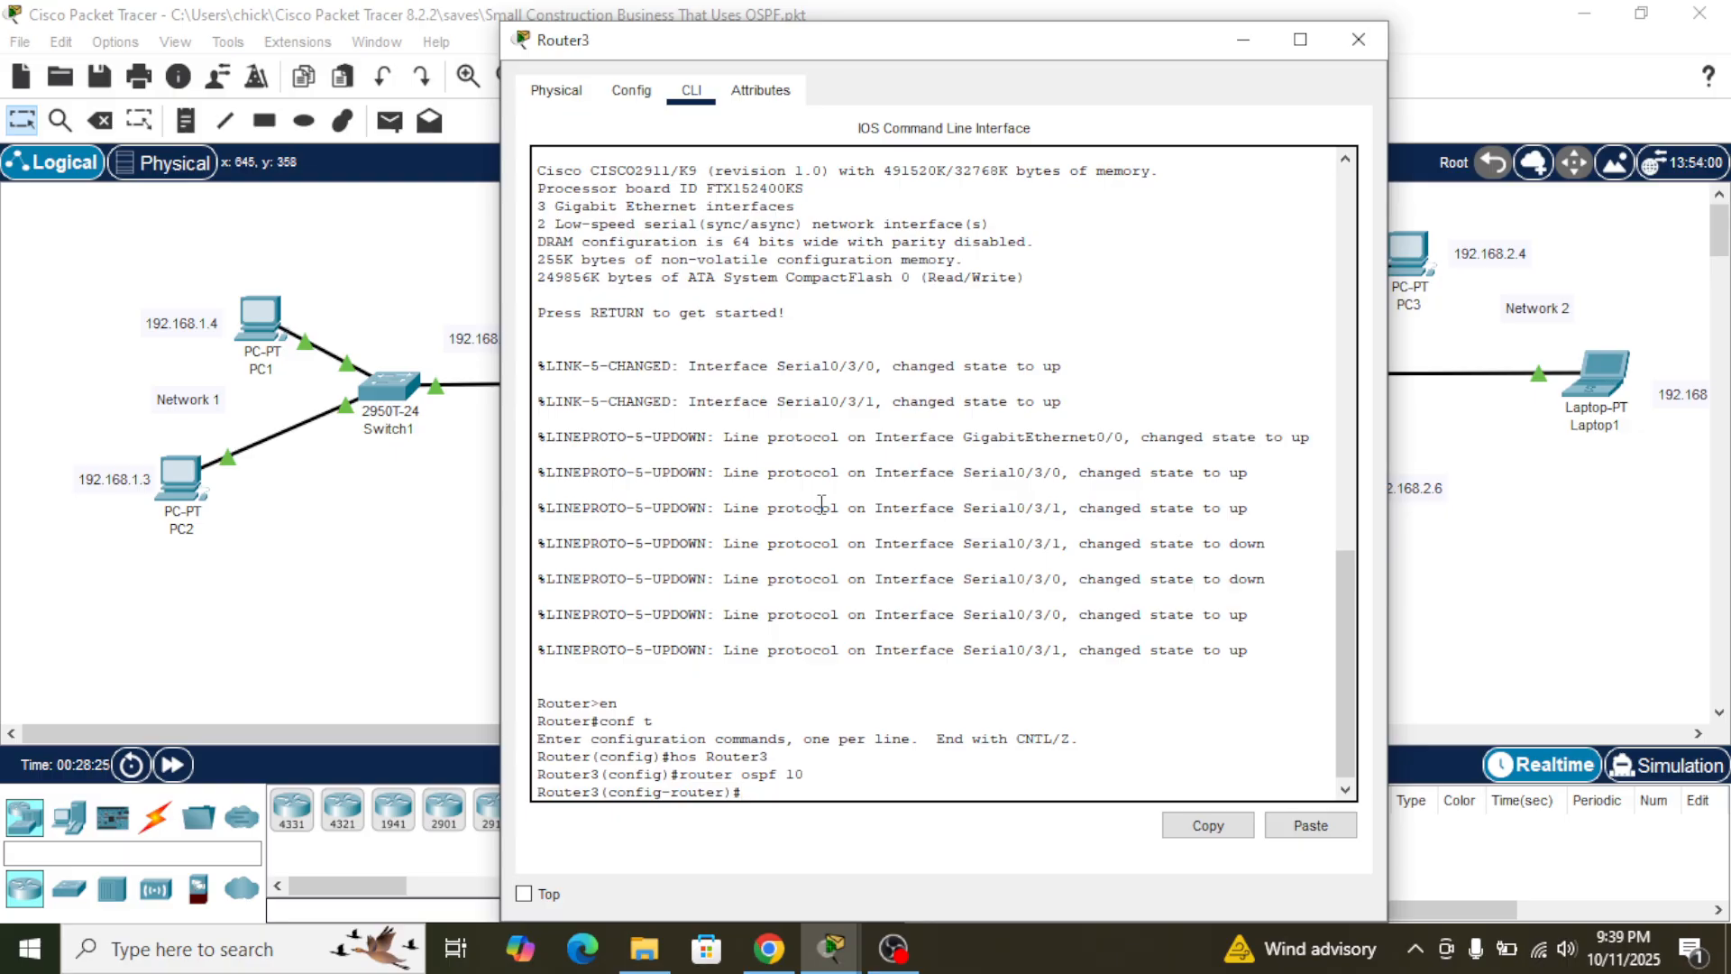
# - Check Router3's interface addresses in the topology and set the router ID of its OSPF process 10 to 3.3.3.3
pyautogui.write('j')
pyautogui.write('router')
pyautogui.write('-id')
pyautogui.click(1500, 617)
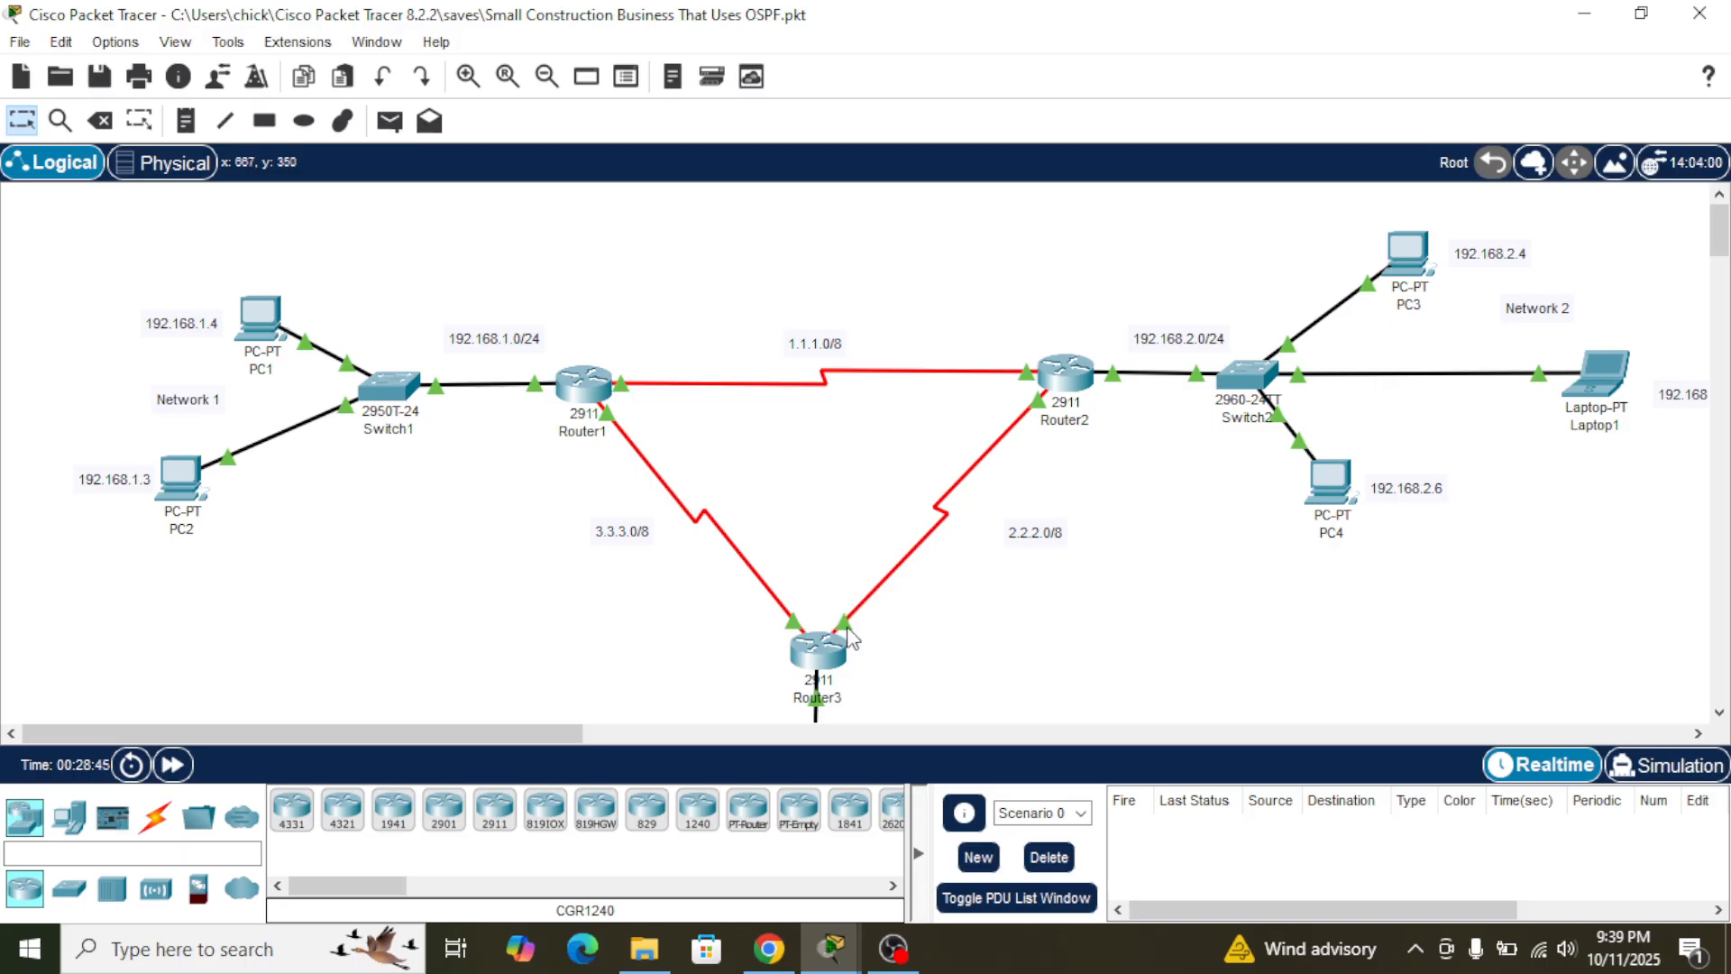
pyautogui.moveTo(819, 672)
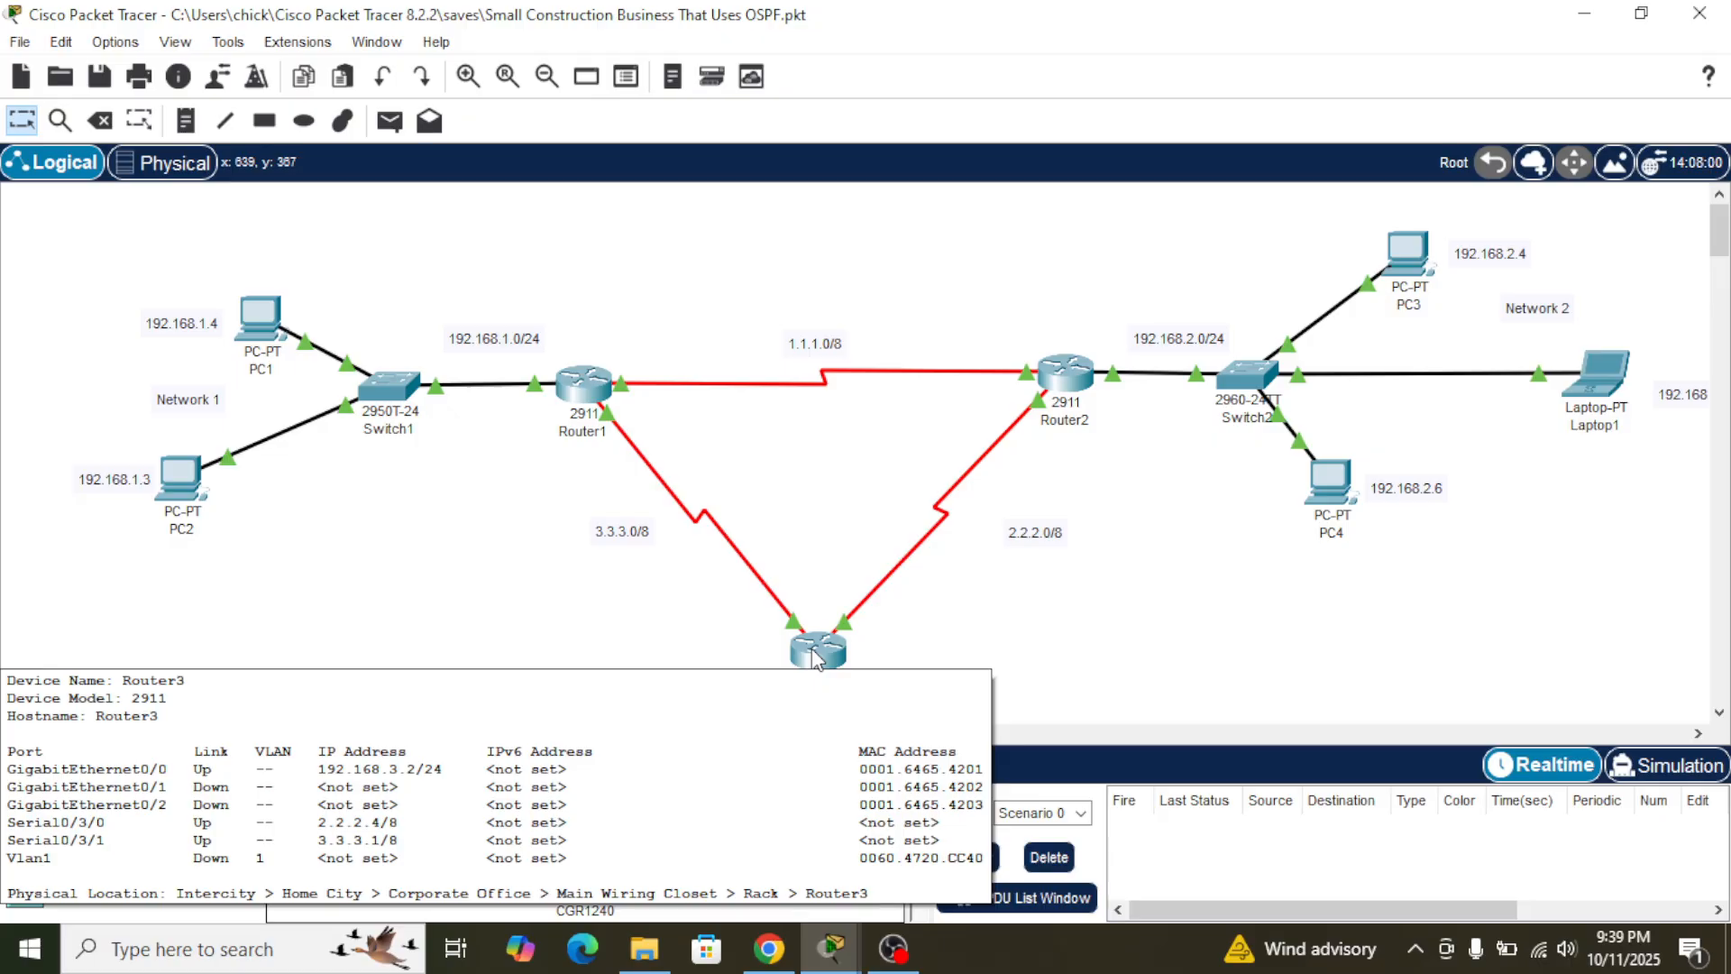
pyautogui.click(815, 656)
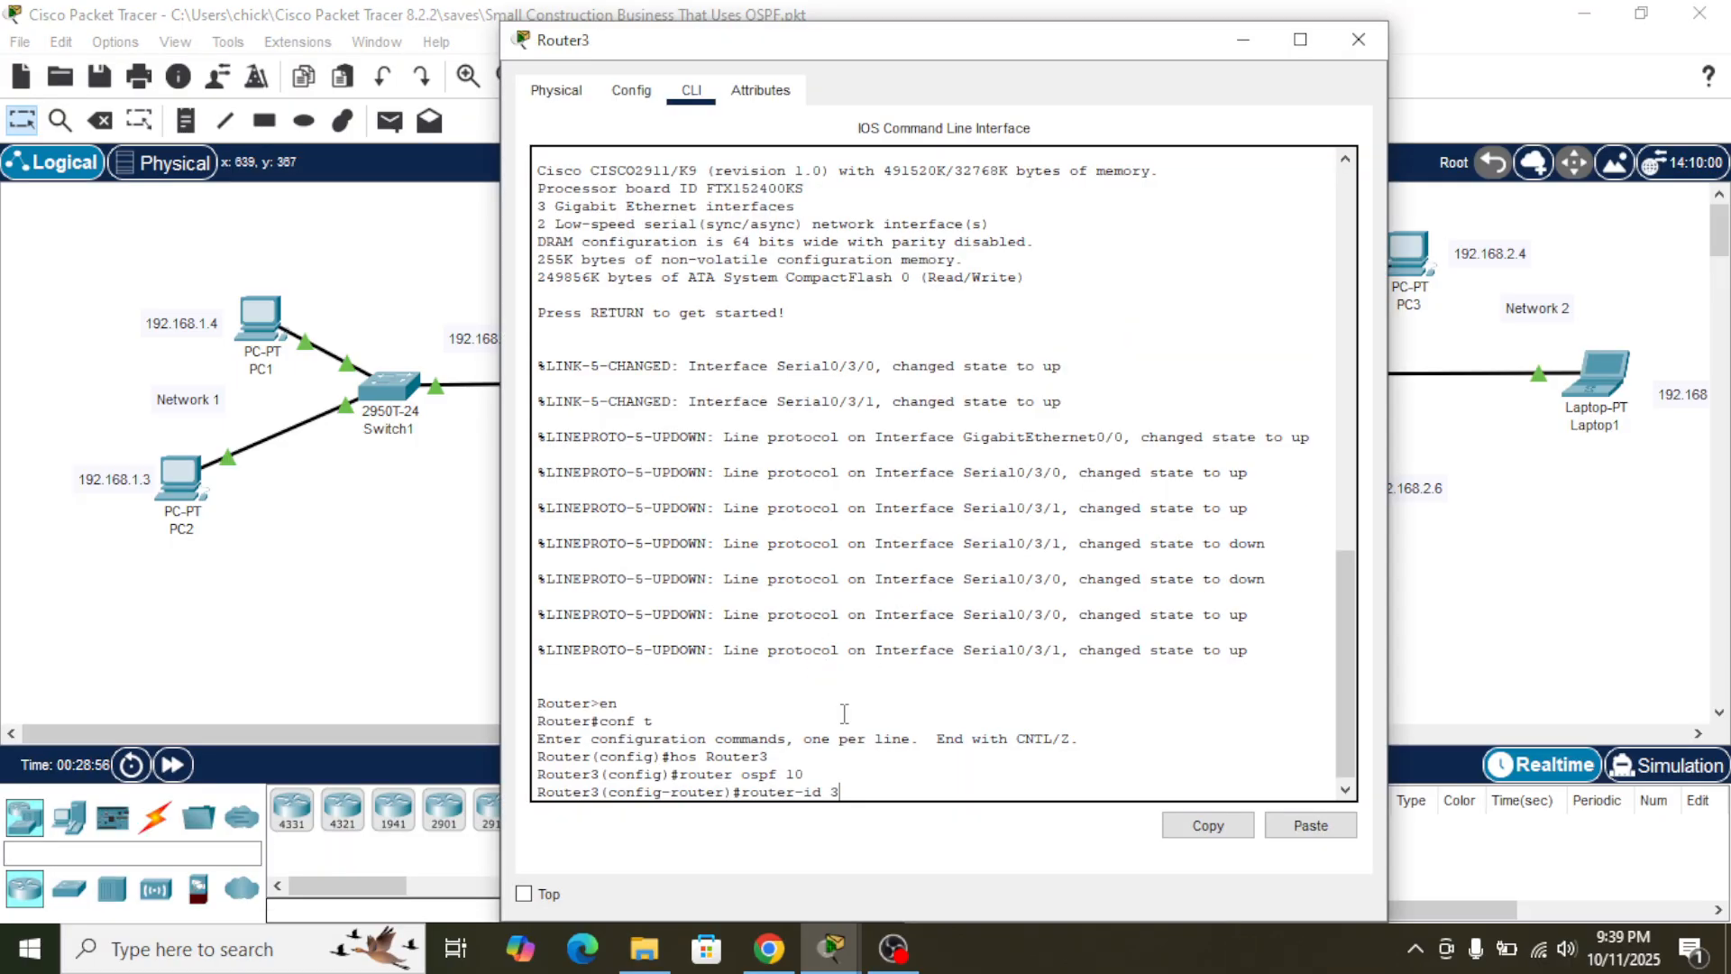
pyautogui.write('3.3')
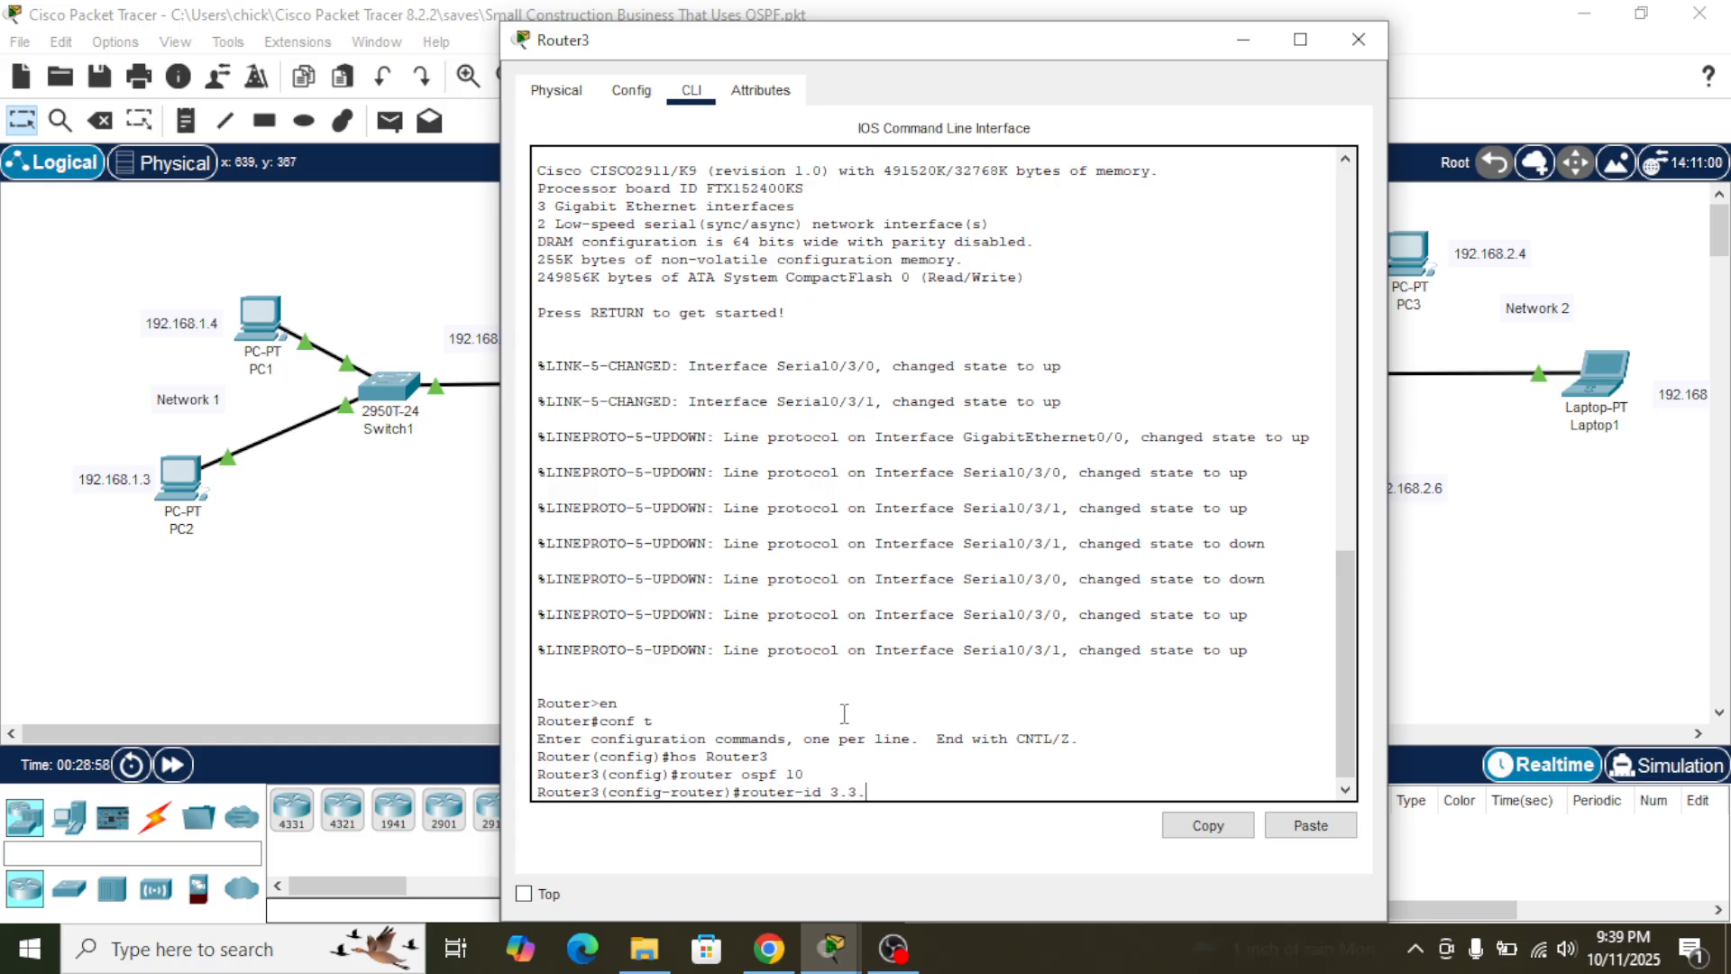
pyautogui.write('.3')
pyautogui.press('Return')
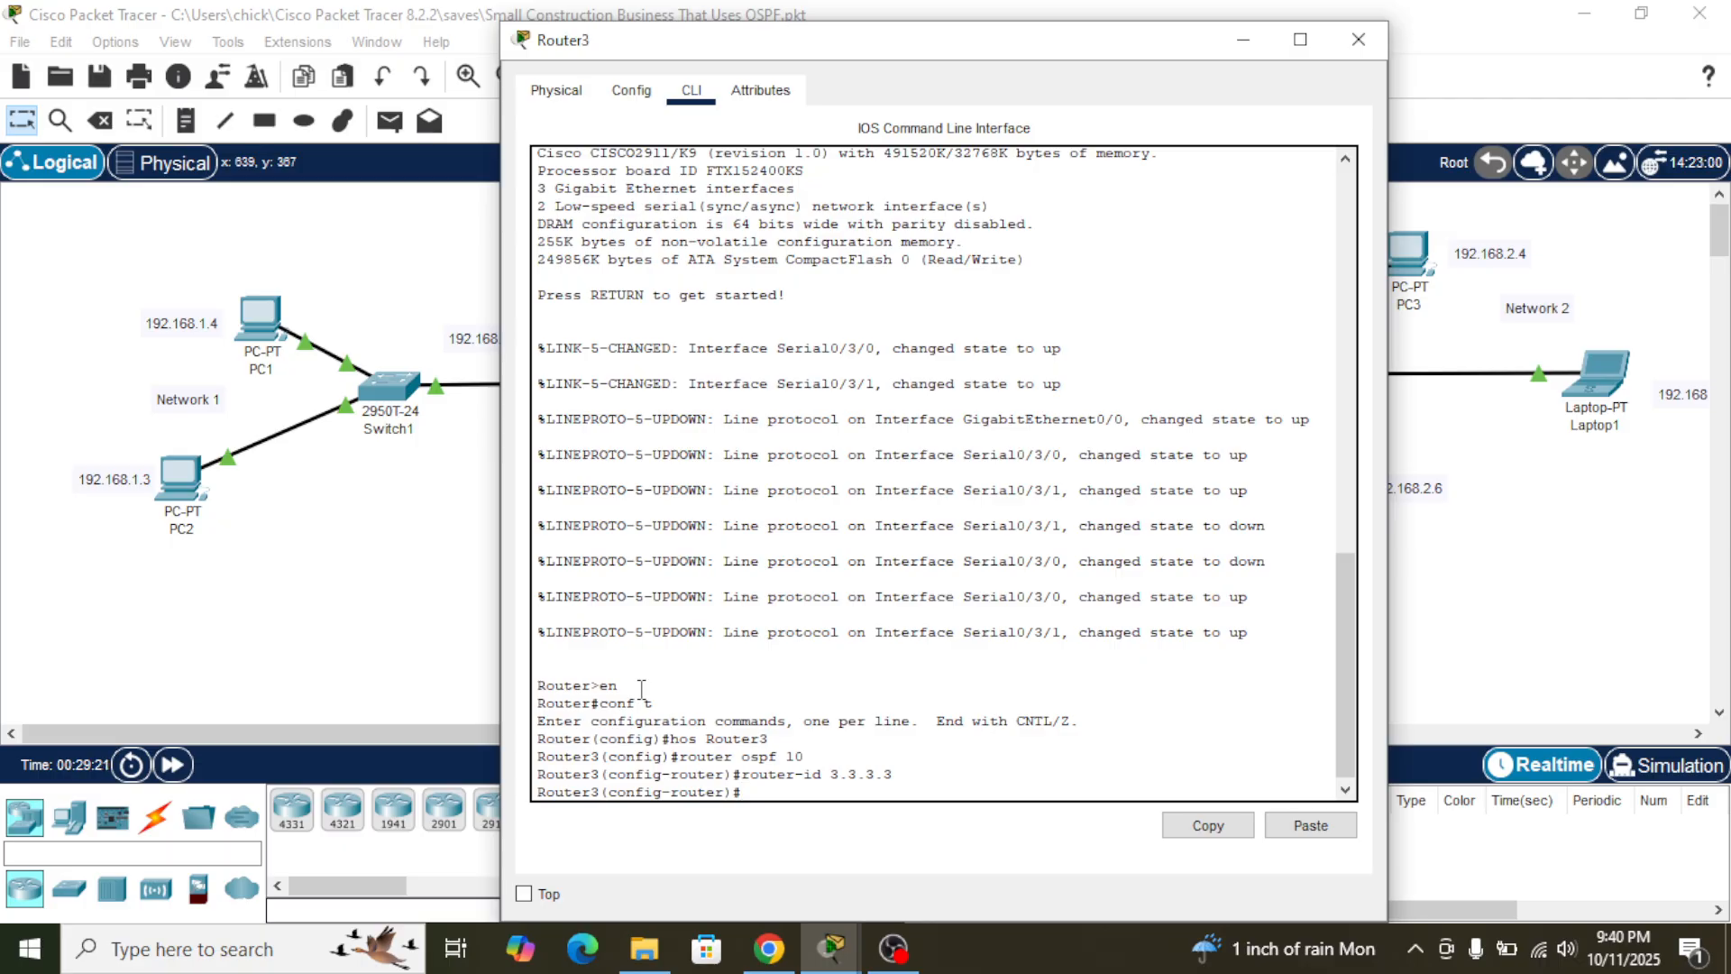
# - Copy Router2's statement for network 1.1.1.0 with mask 255.0.0.0 in area 9 and return to Router3's command line
pyautogui.write('j')
pyautogui.press('BackSpace')
pyautogui.click(444, 580)
pyautogui.click(1073, 393)
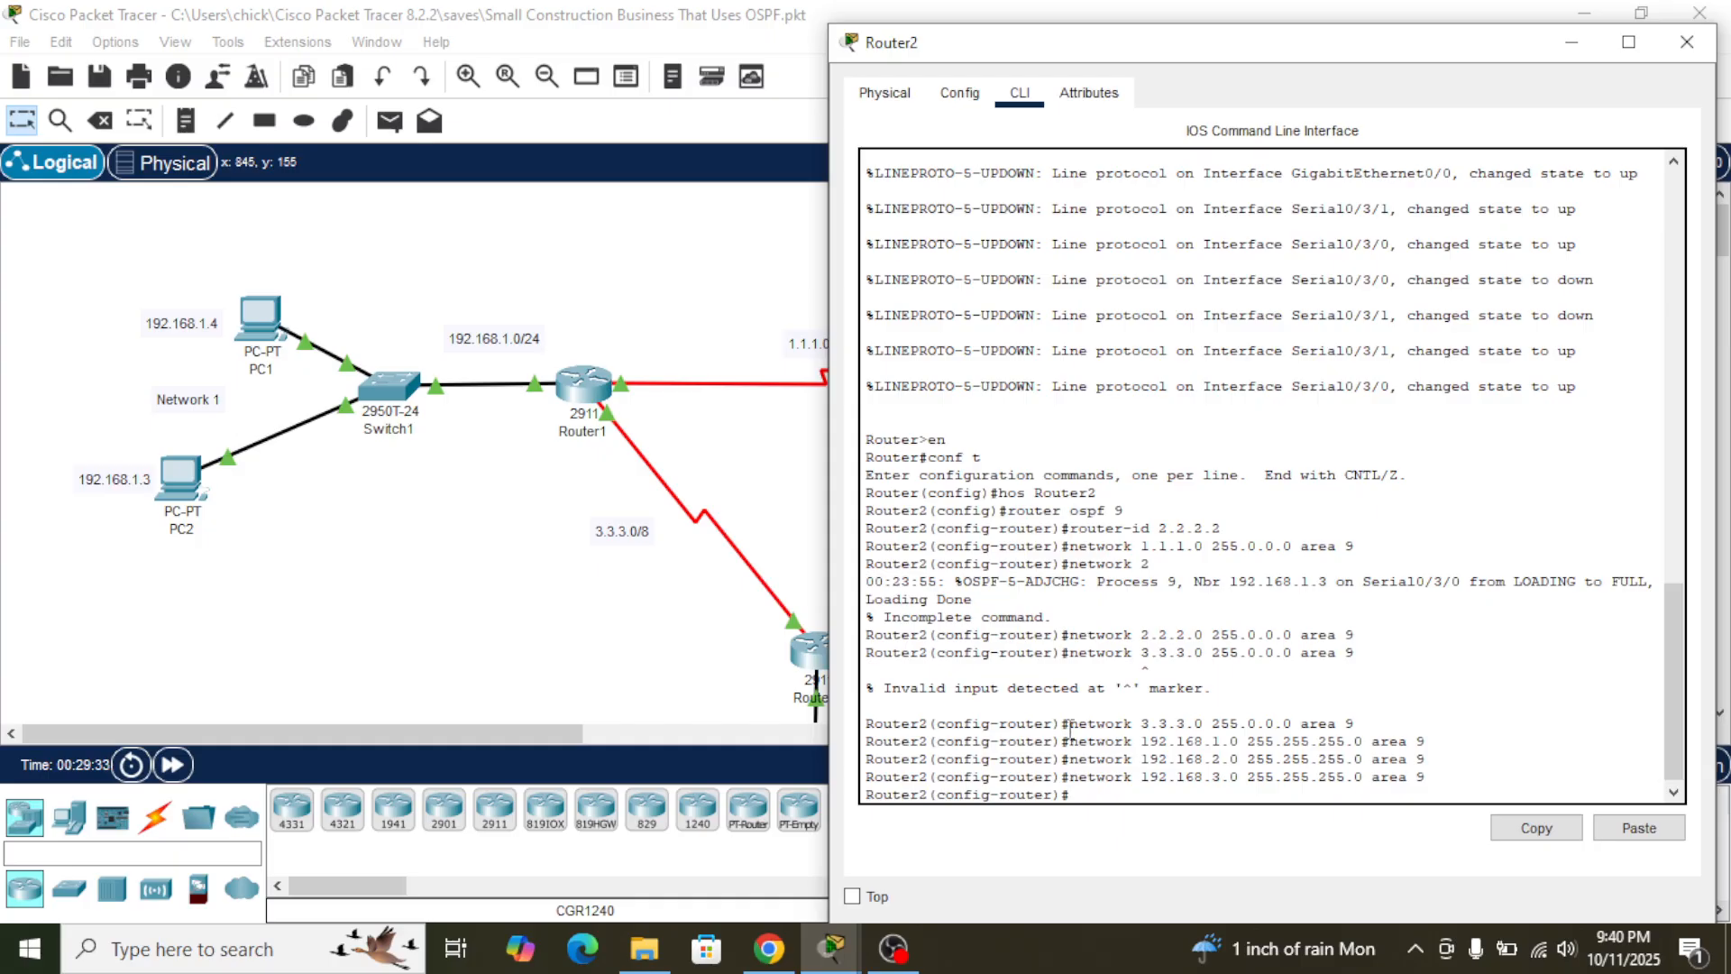
pyautogui.moveTo(1070, 726); pyautogui.dragTo(1451, 780)
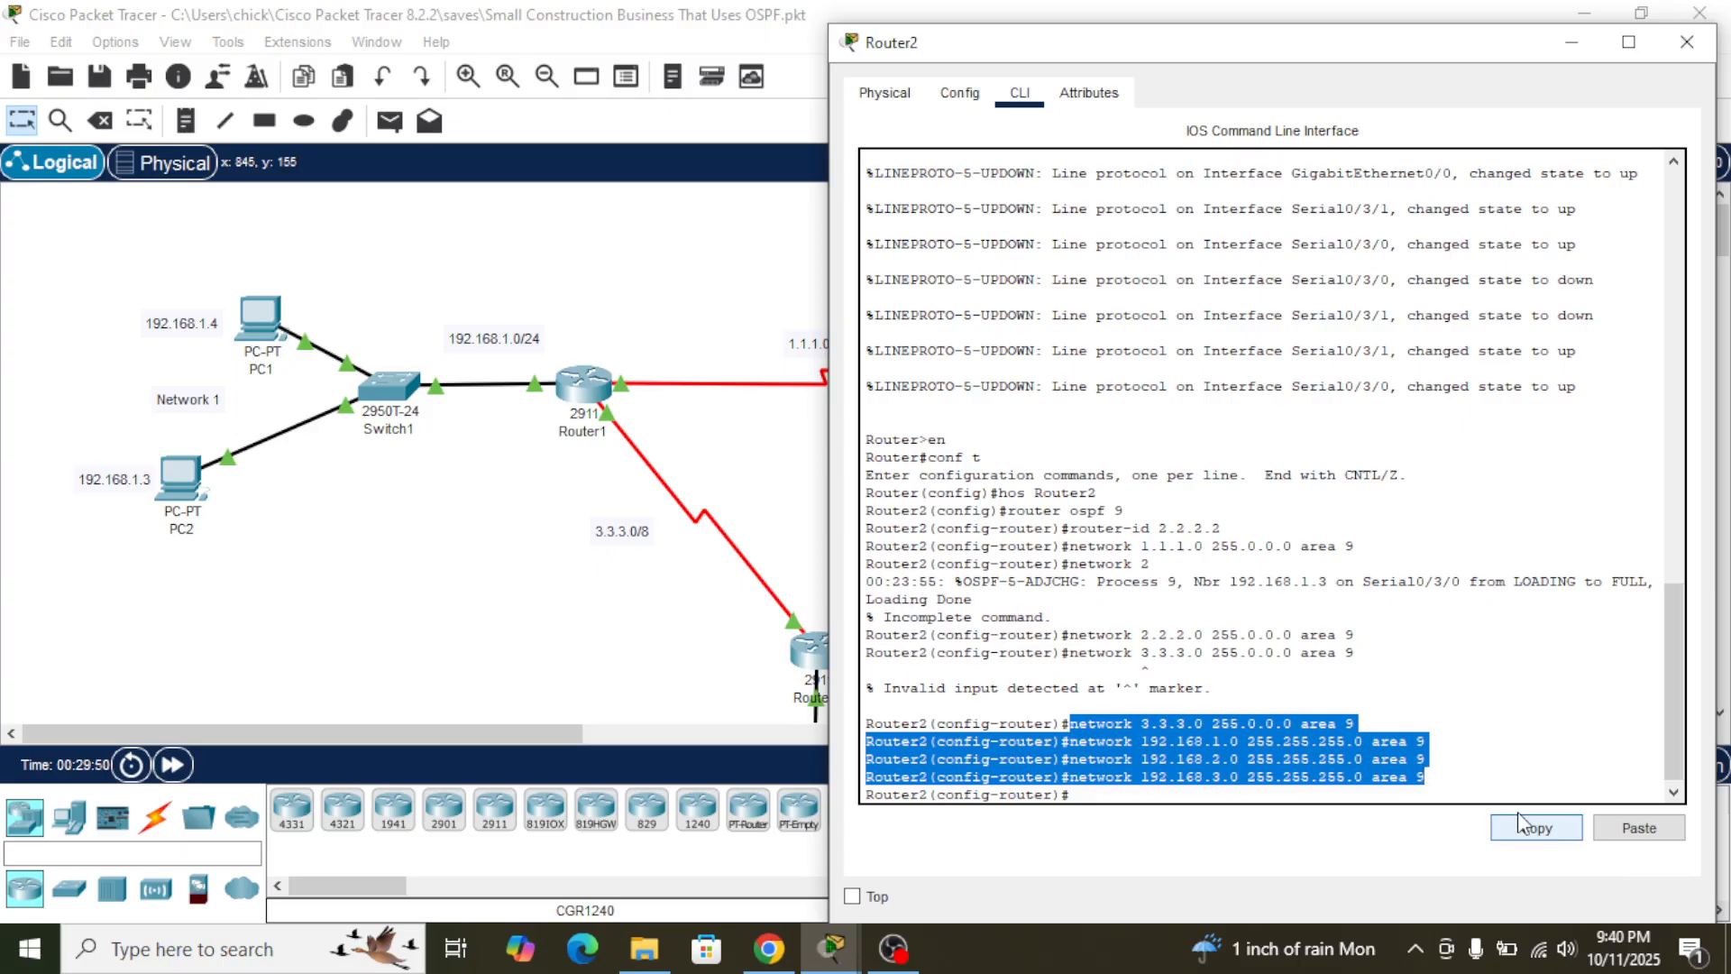
pyautogui.click(1515, 708)
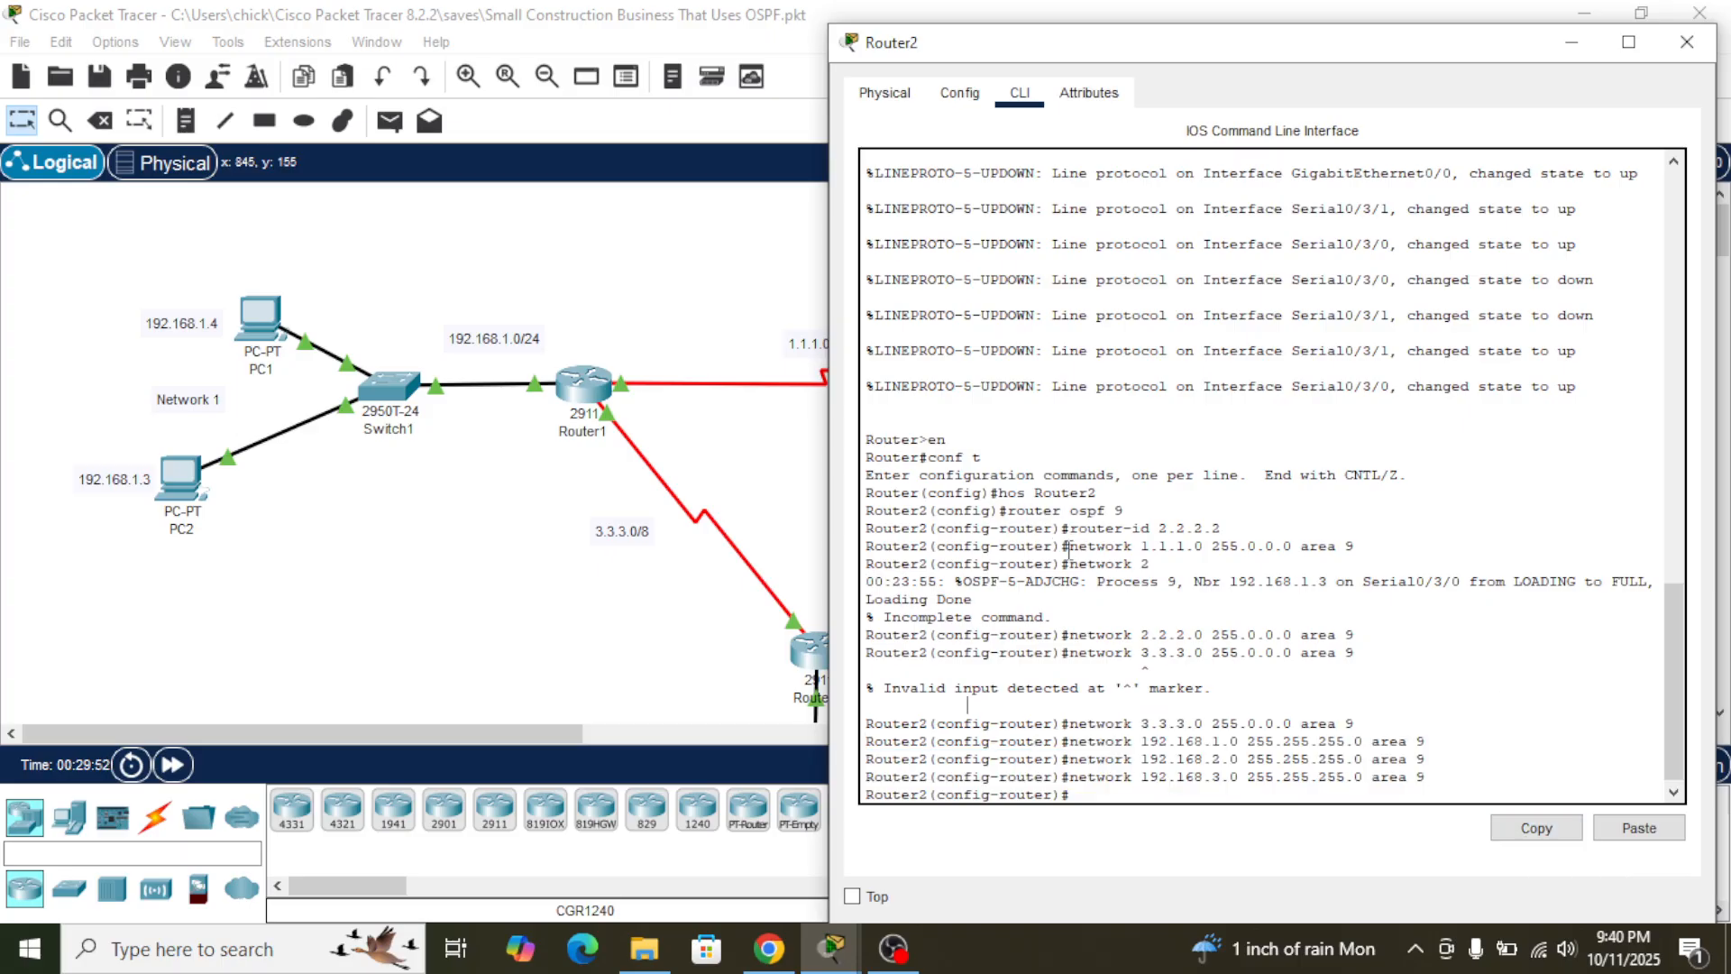
pyautogui.moveTo(1068, 547); pyautogui.dragTo(1358, 546)
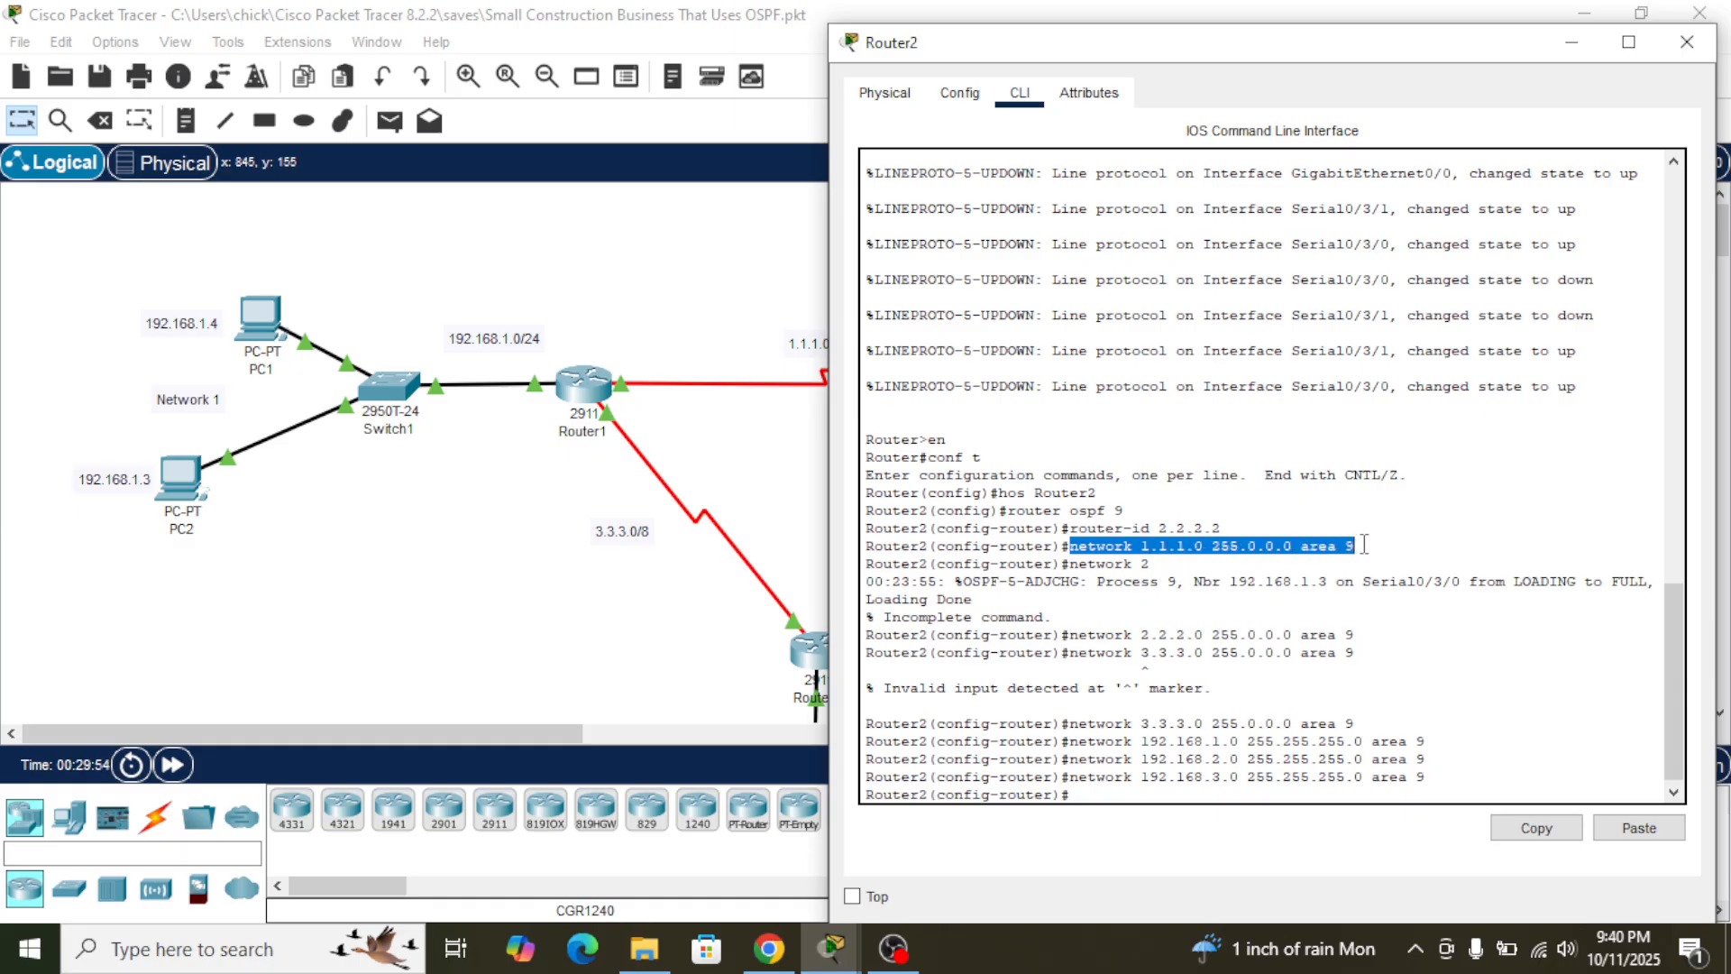
pyautogui.click(1535, 826)
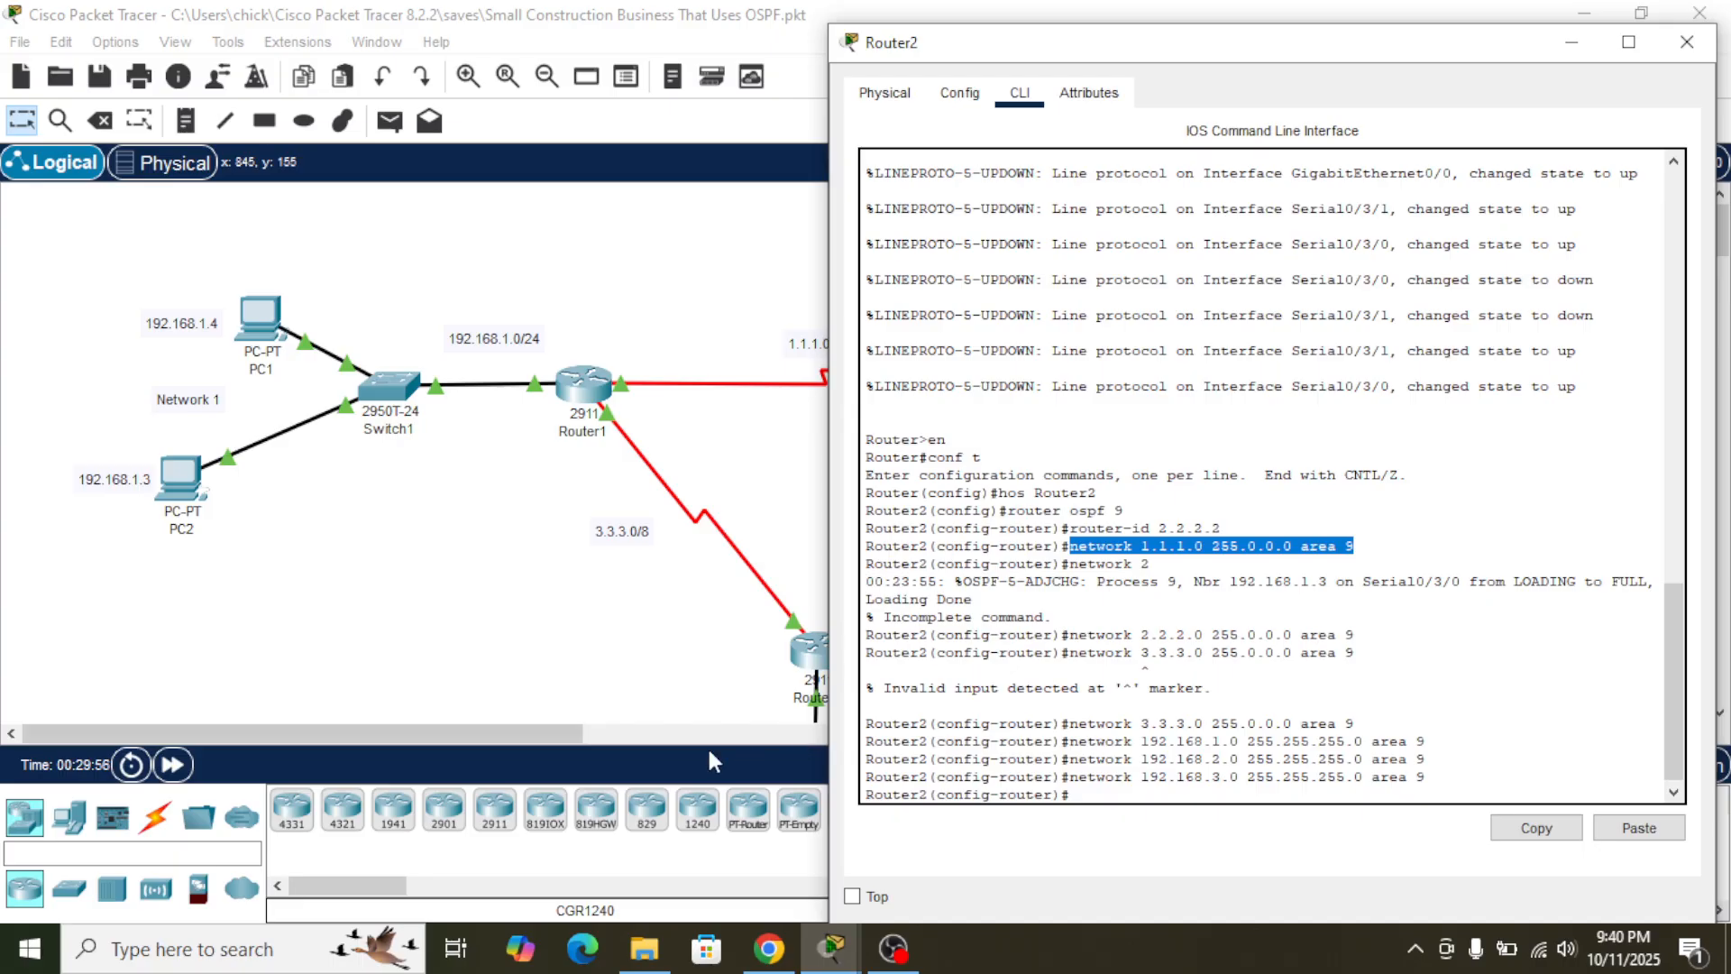
pyautogui.click(695, 722)
pyautogui.click(789, 660)
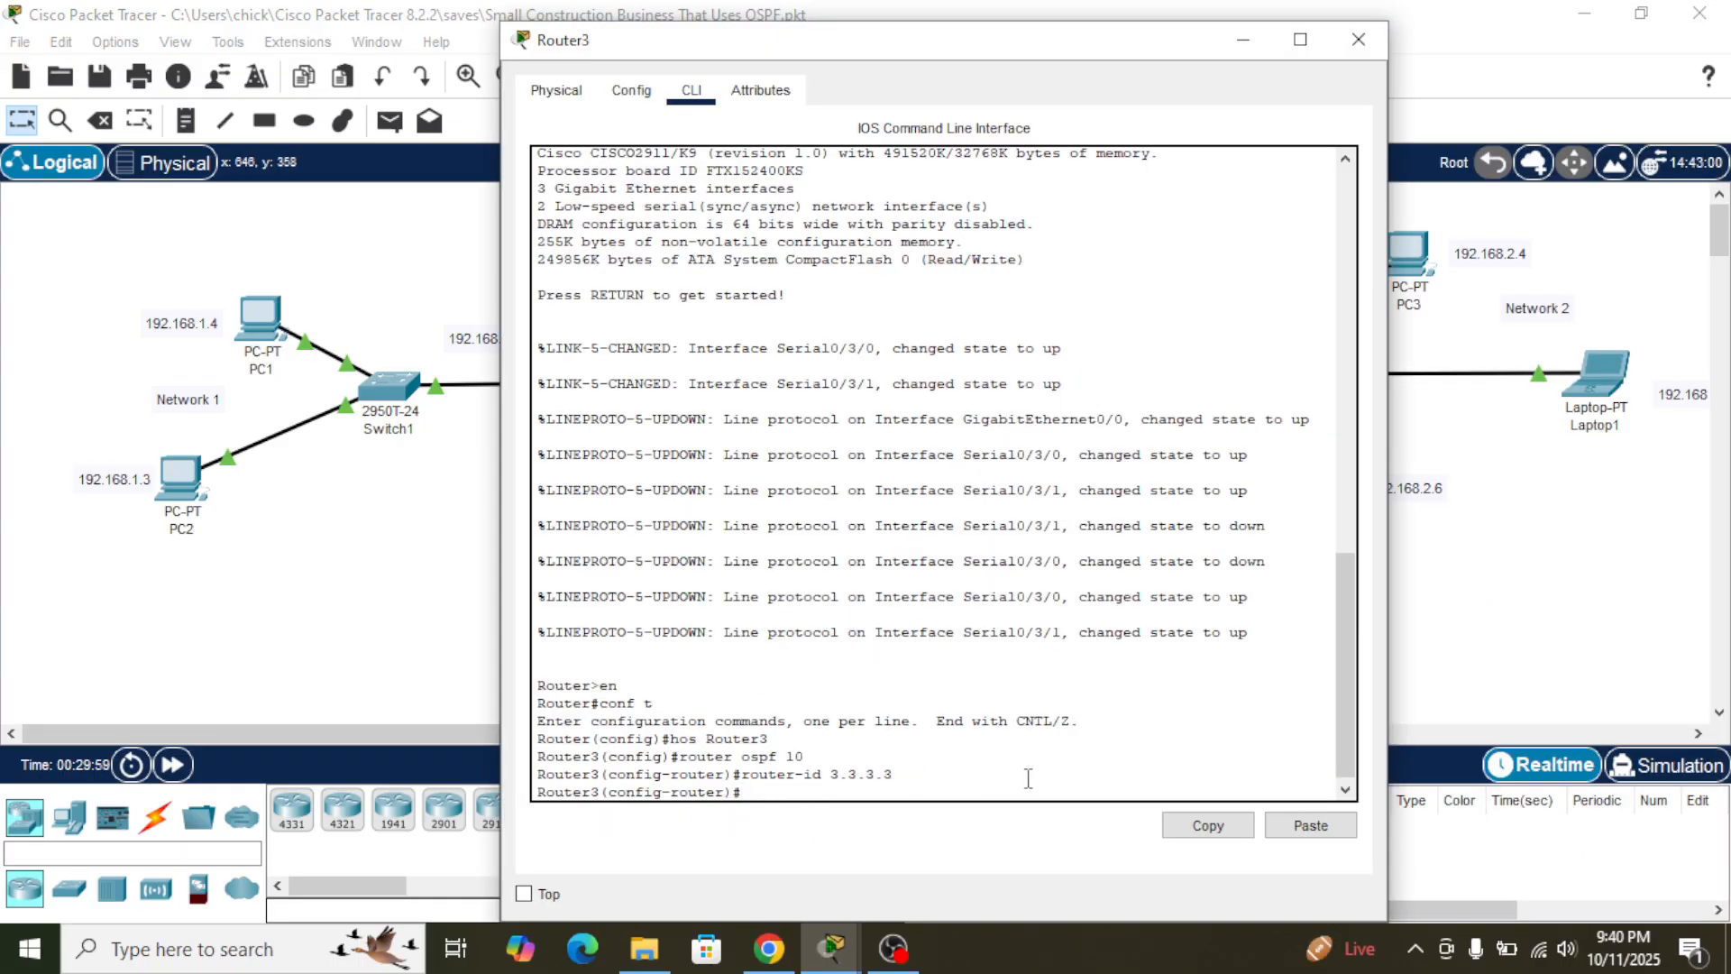
# - Try to remove OSPF process 10 from within Router3's router configuration mode
pyautogui.write('no router ospf 10')
pyautogui.press('Return')
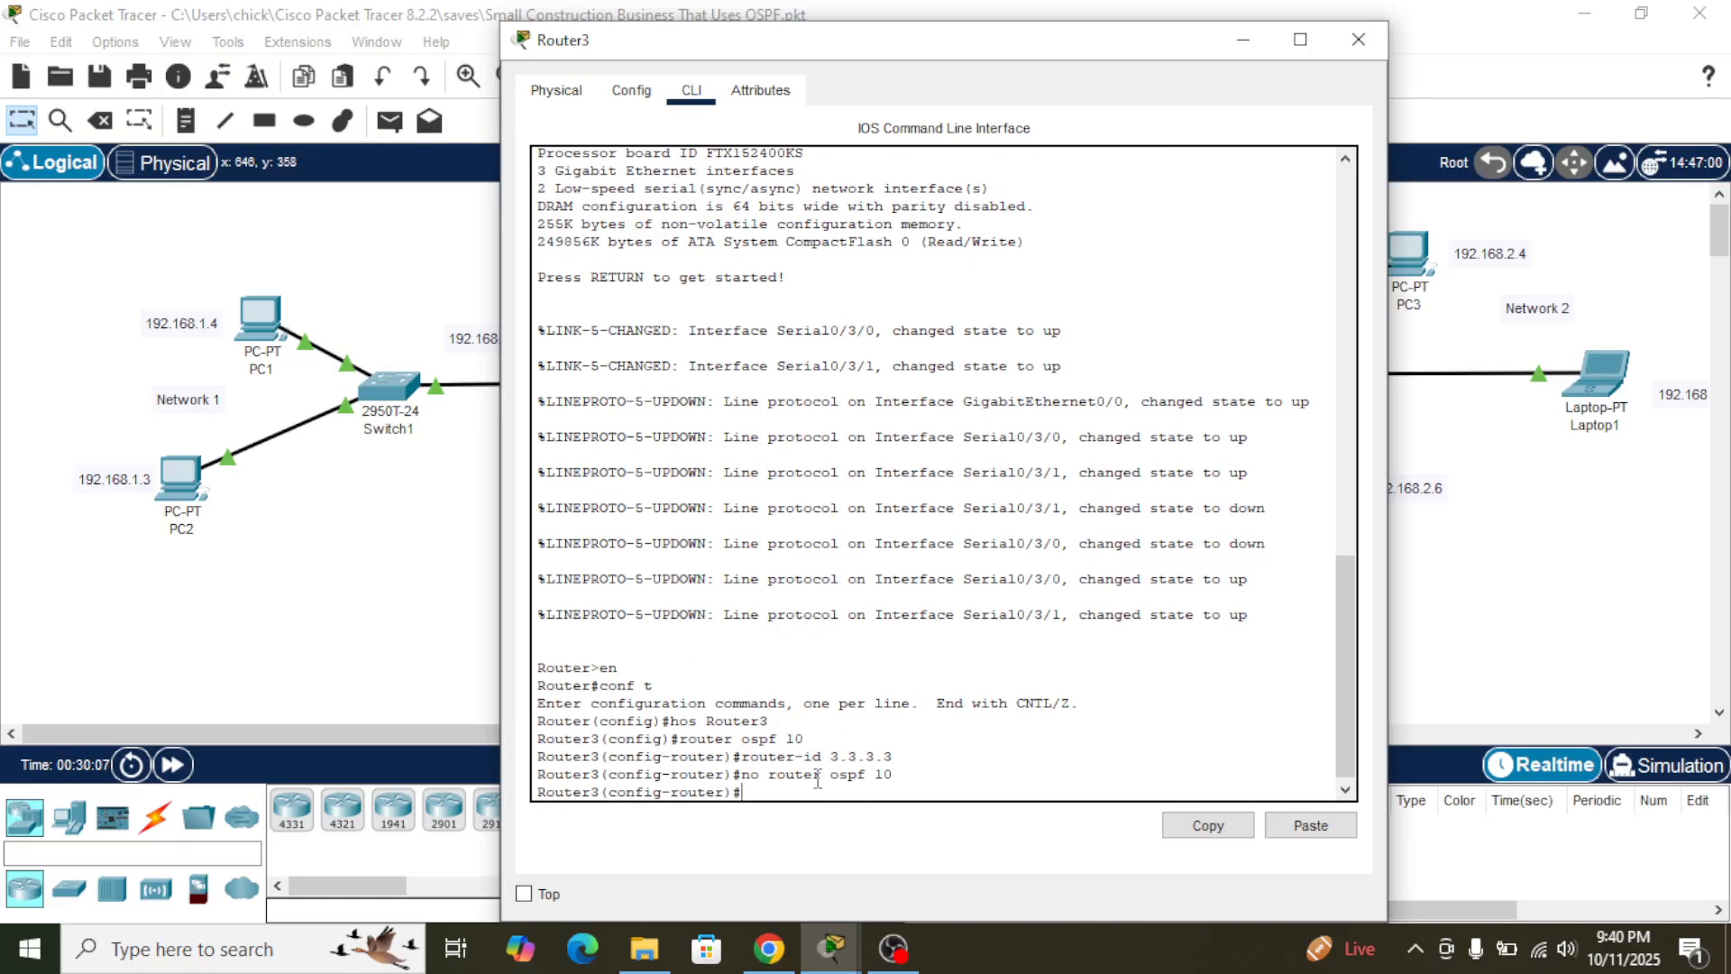
# - Recall Router3's OSPF removal command, edit it to router ospf 9 and run it
pyautogui.press('Up')
pyautogui.press('Right')
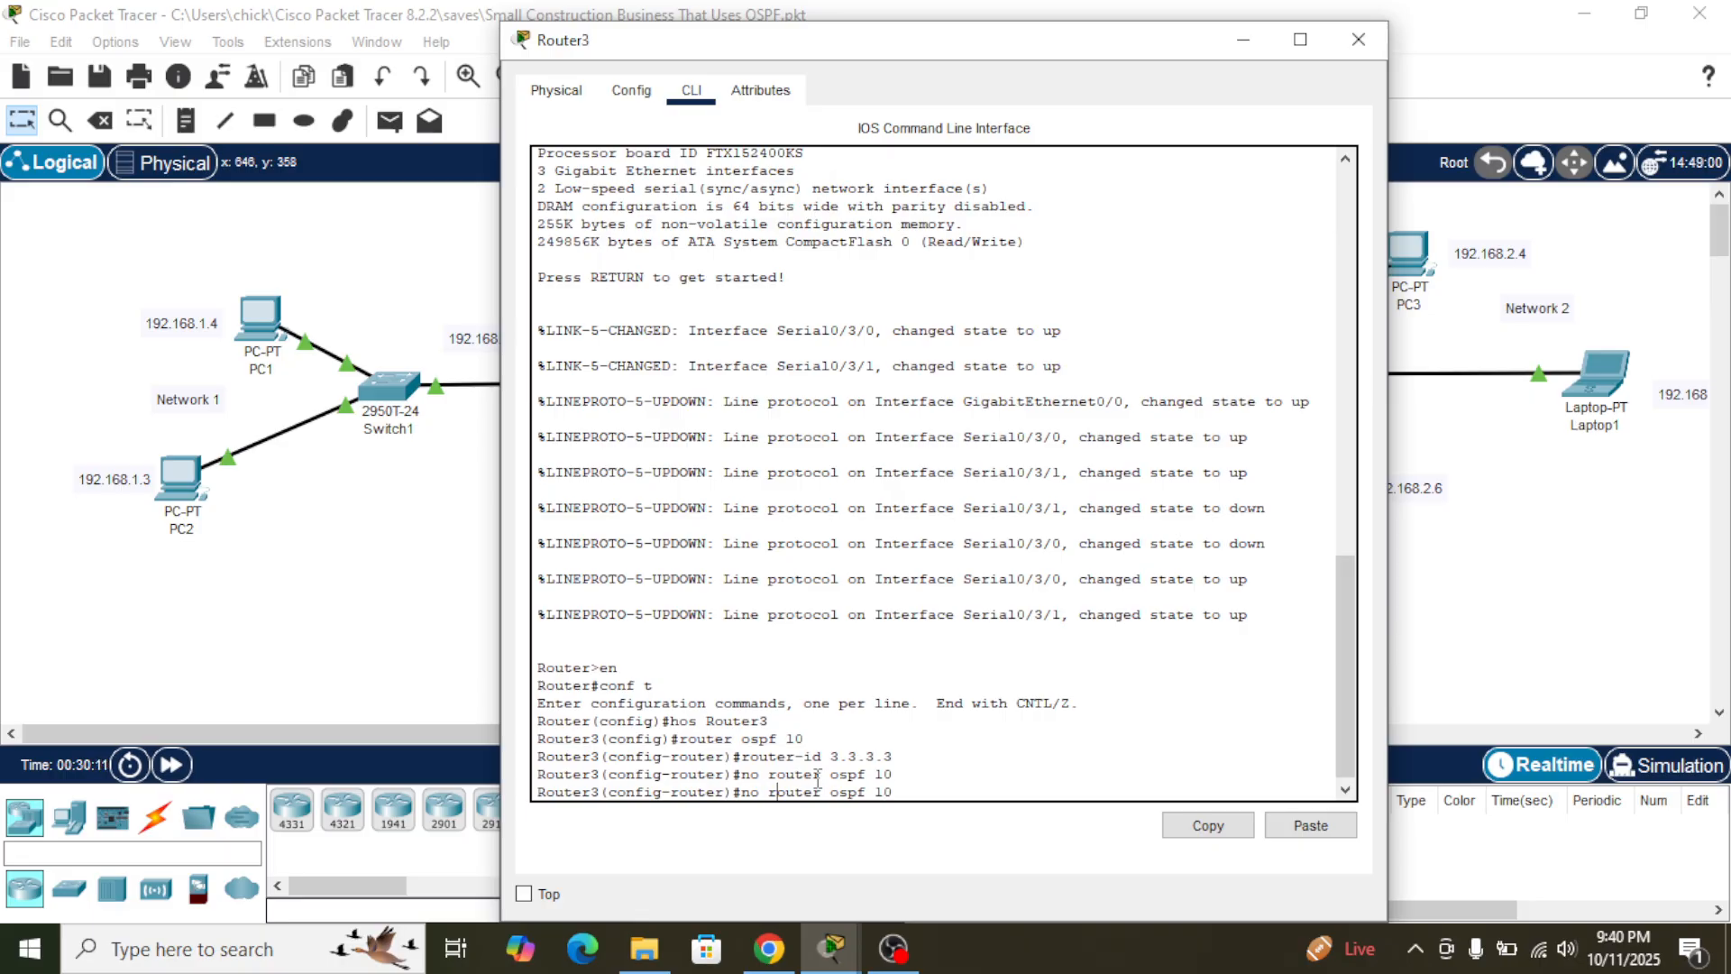
pyautogui.press('BackSpace')
pyautogui.press('BackSpace')
pyautogui.press('BackSpace')
pyautogui.press('Right')
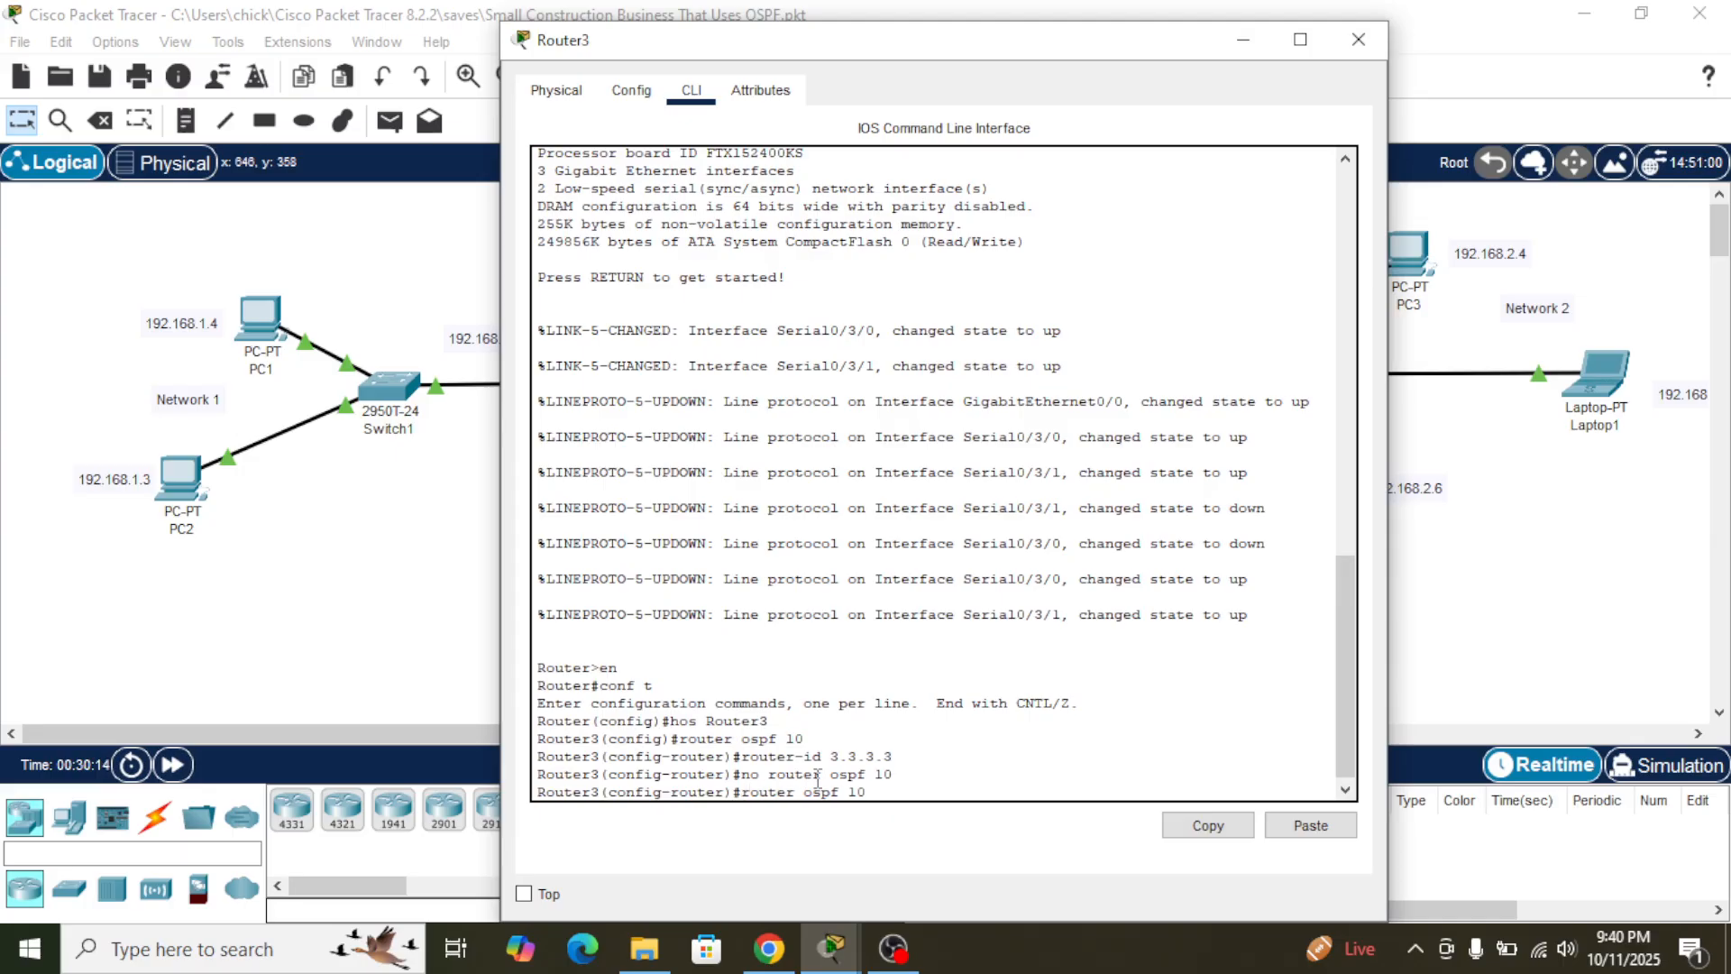
pyautogui.press('BackSpace')
pyautogui.press('Return')
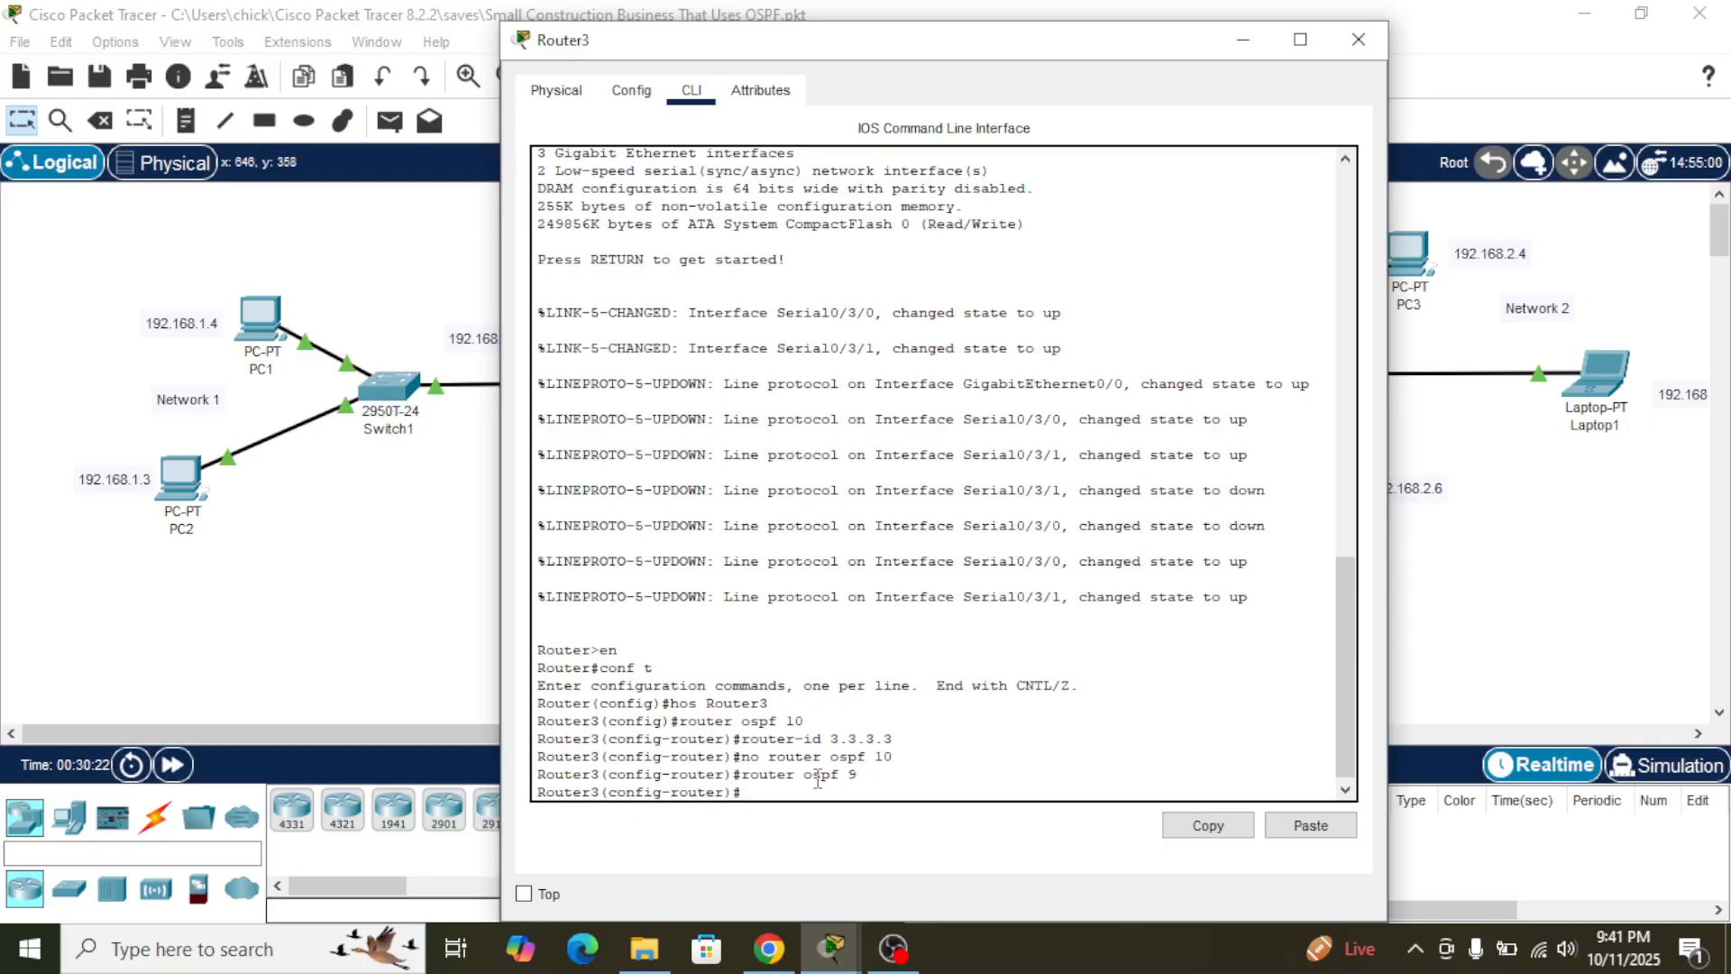
# - Try to set the router ID of Router3's OSPF process 9 to 3.3.3.3
pyautogui.write('router-id 3.3.3.3')
pyautogui.press('Return')
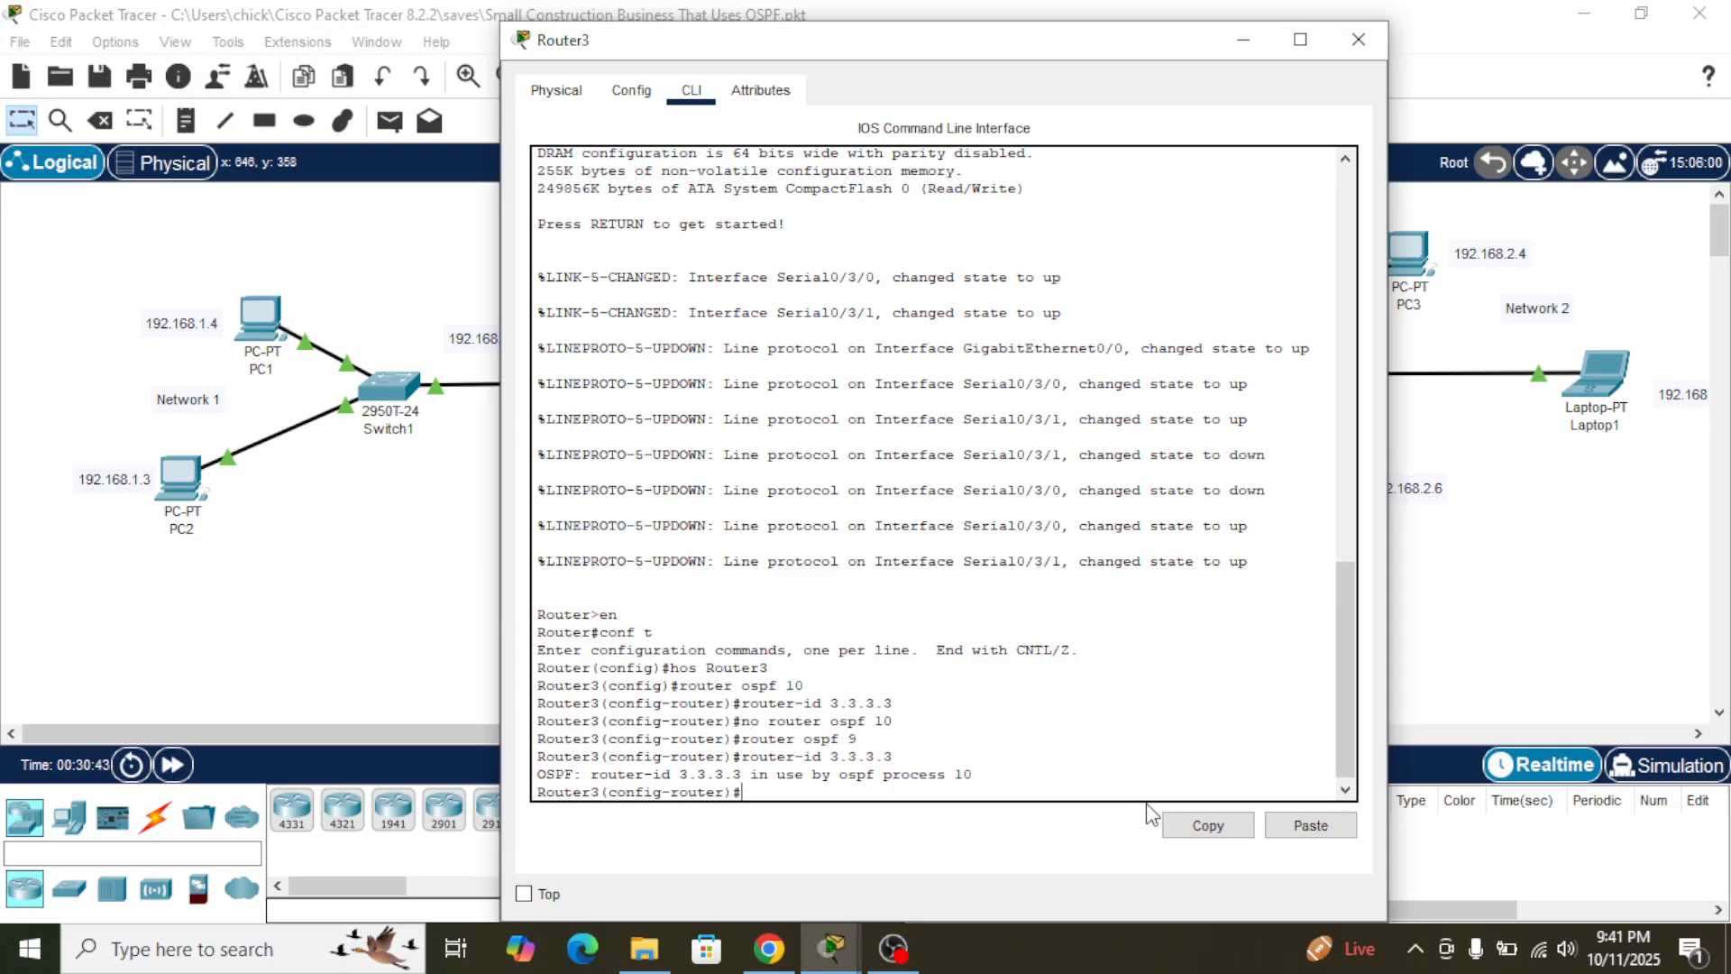
# - Exit to Router3's global configuration mode and examine the running configuration for its OSPF processes
pyautogui.write('x')
pyautogui.press('Return')
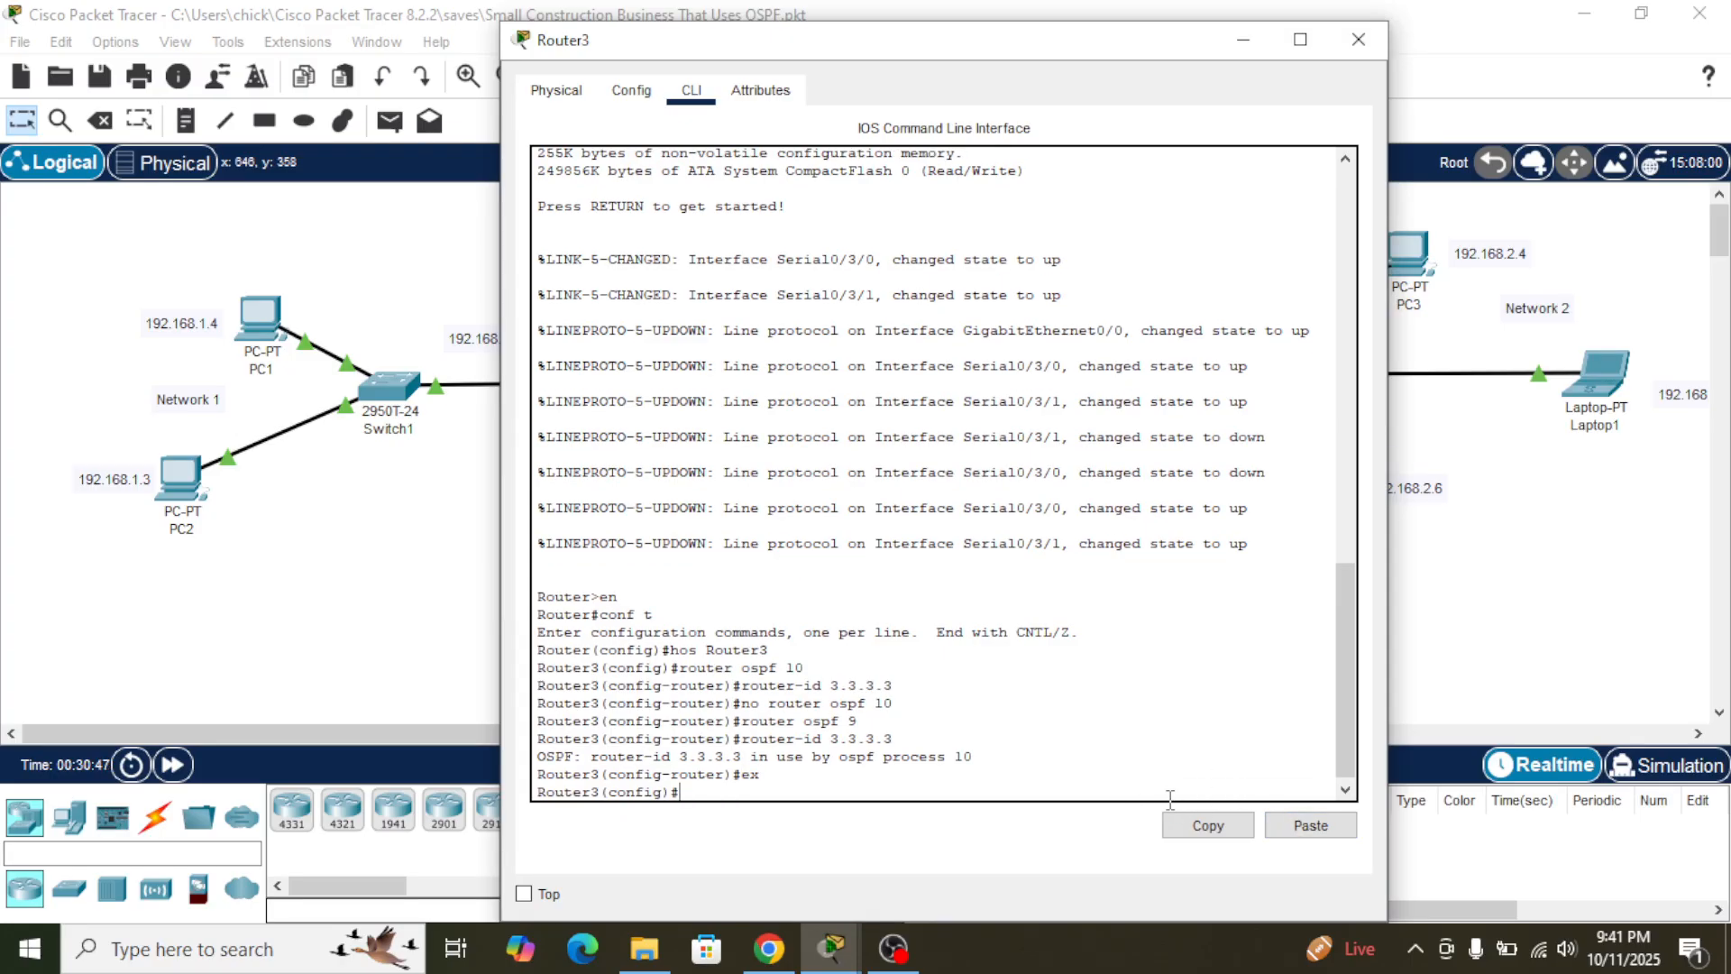
pyautogui.write('do sh r')
pyautogui.press('Return')
pyautogui.press('Return')
pyautogui.press('Return')
pyautogui.scroll(1, 950, 700)
pyautogui.scroll(-1, 951, 701)
pyautogui.press('Return')
pyautogui.press('Return')
pyautogui.press('Return')
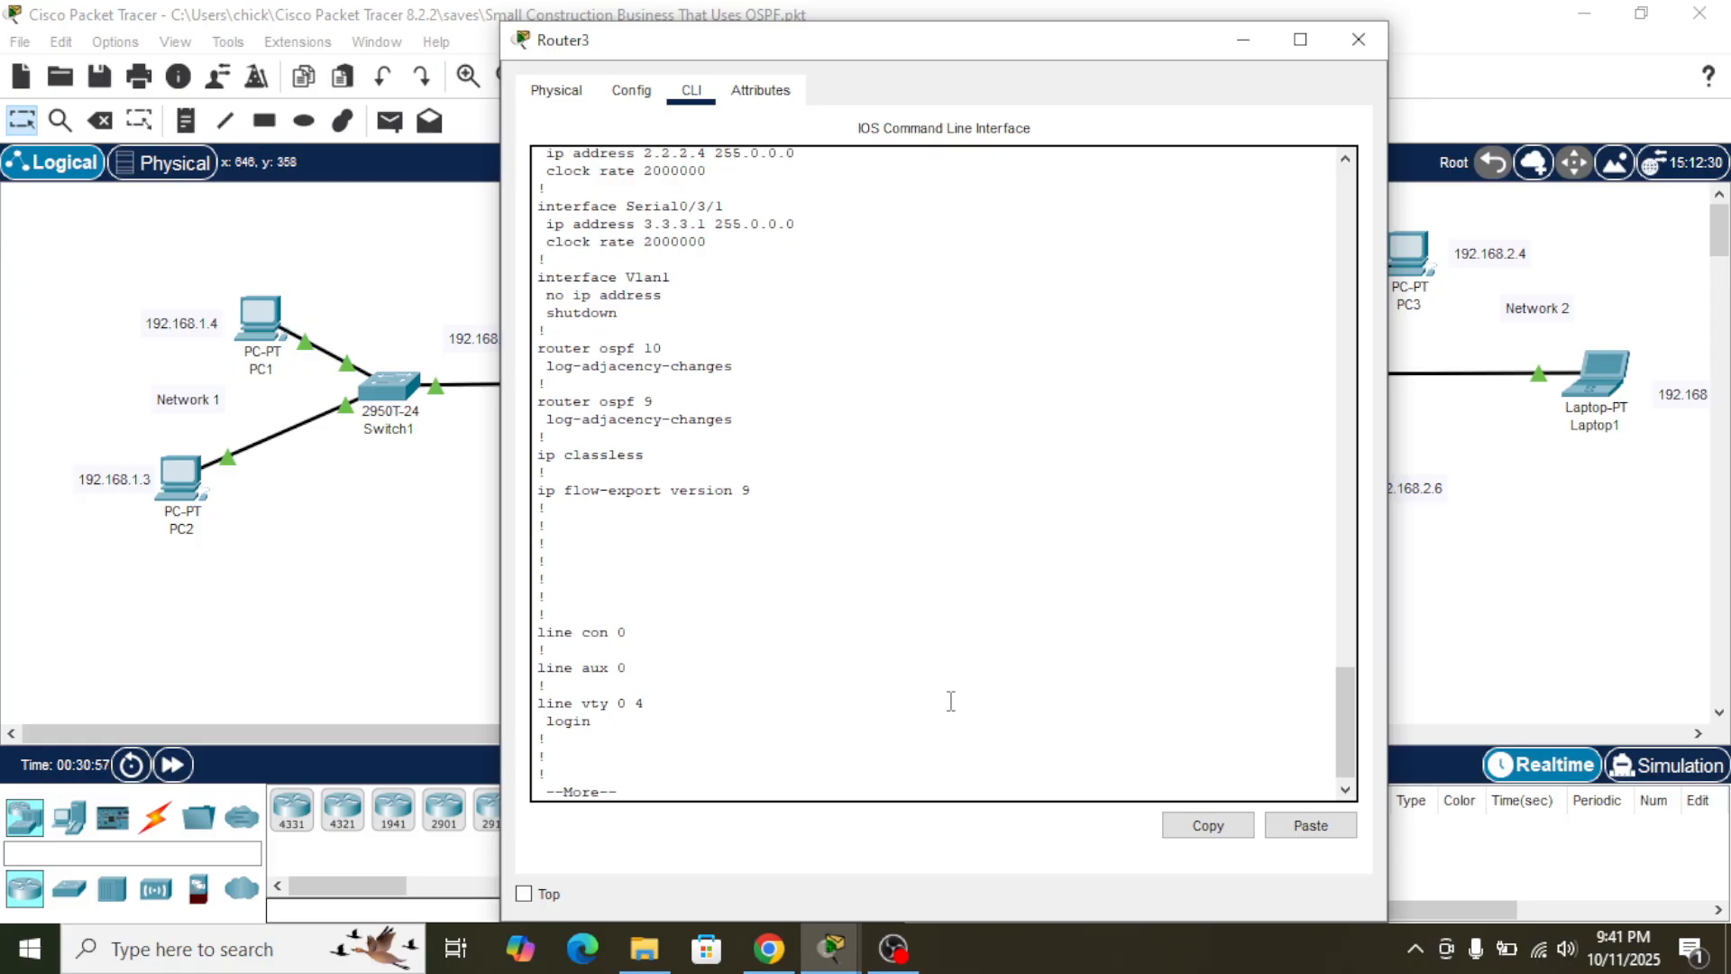
pyautogui.scroll(12, 951, 701)
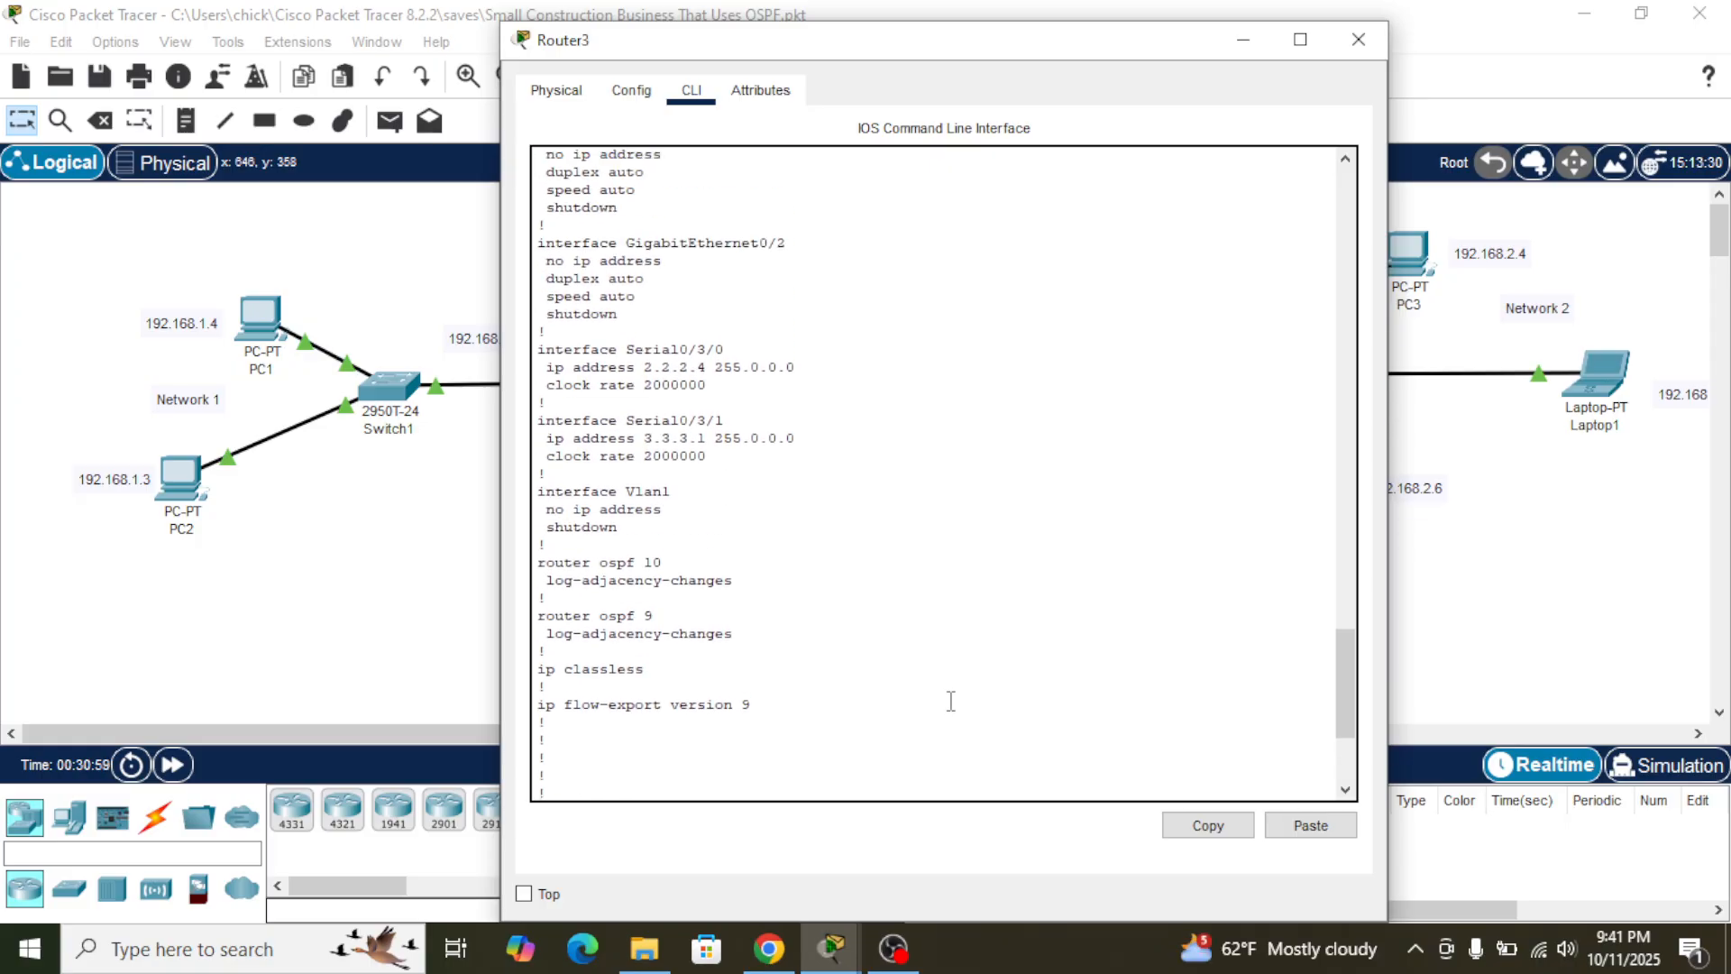
pyautogui.scroll(-5, 950, 701)
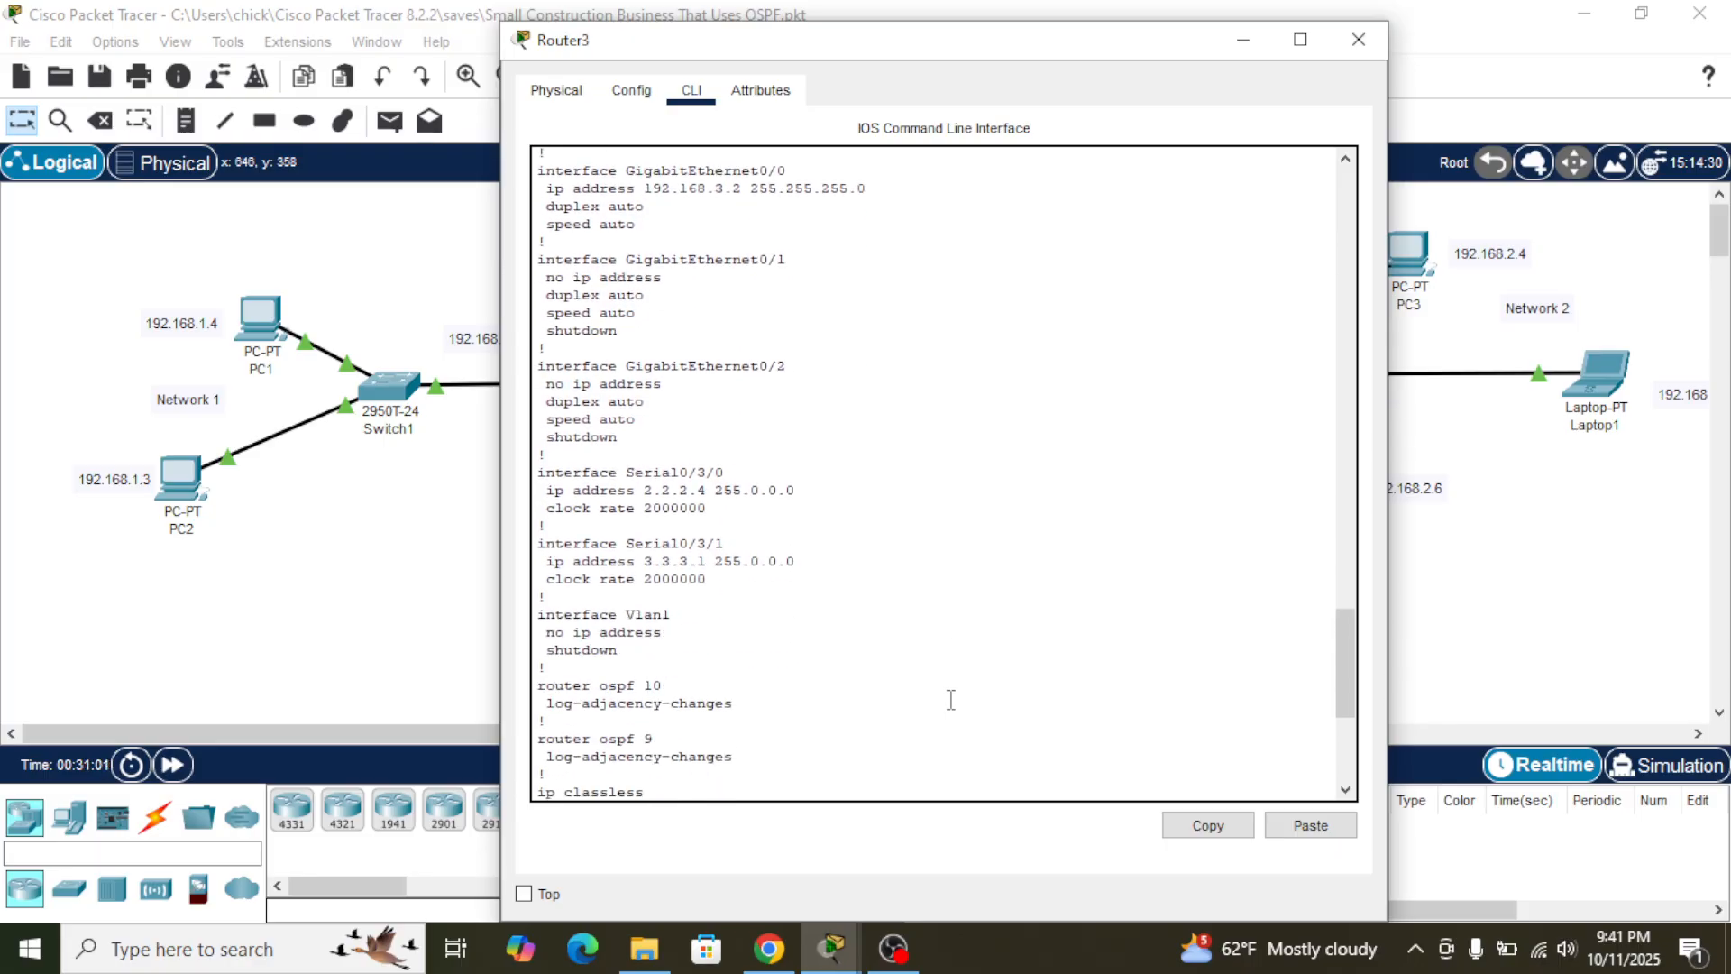
pyautogui.scroll(-2, 950, 700)
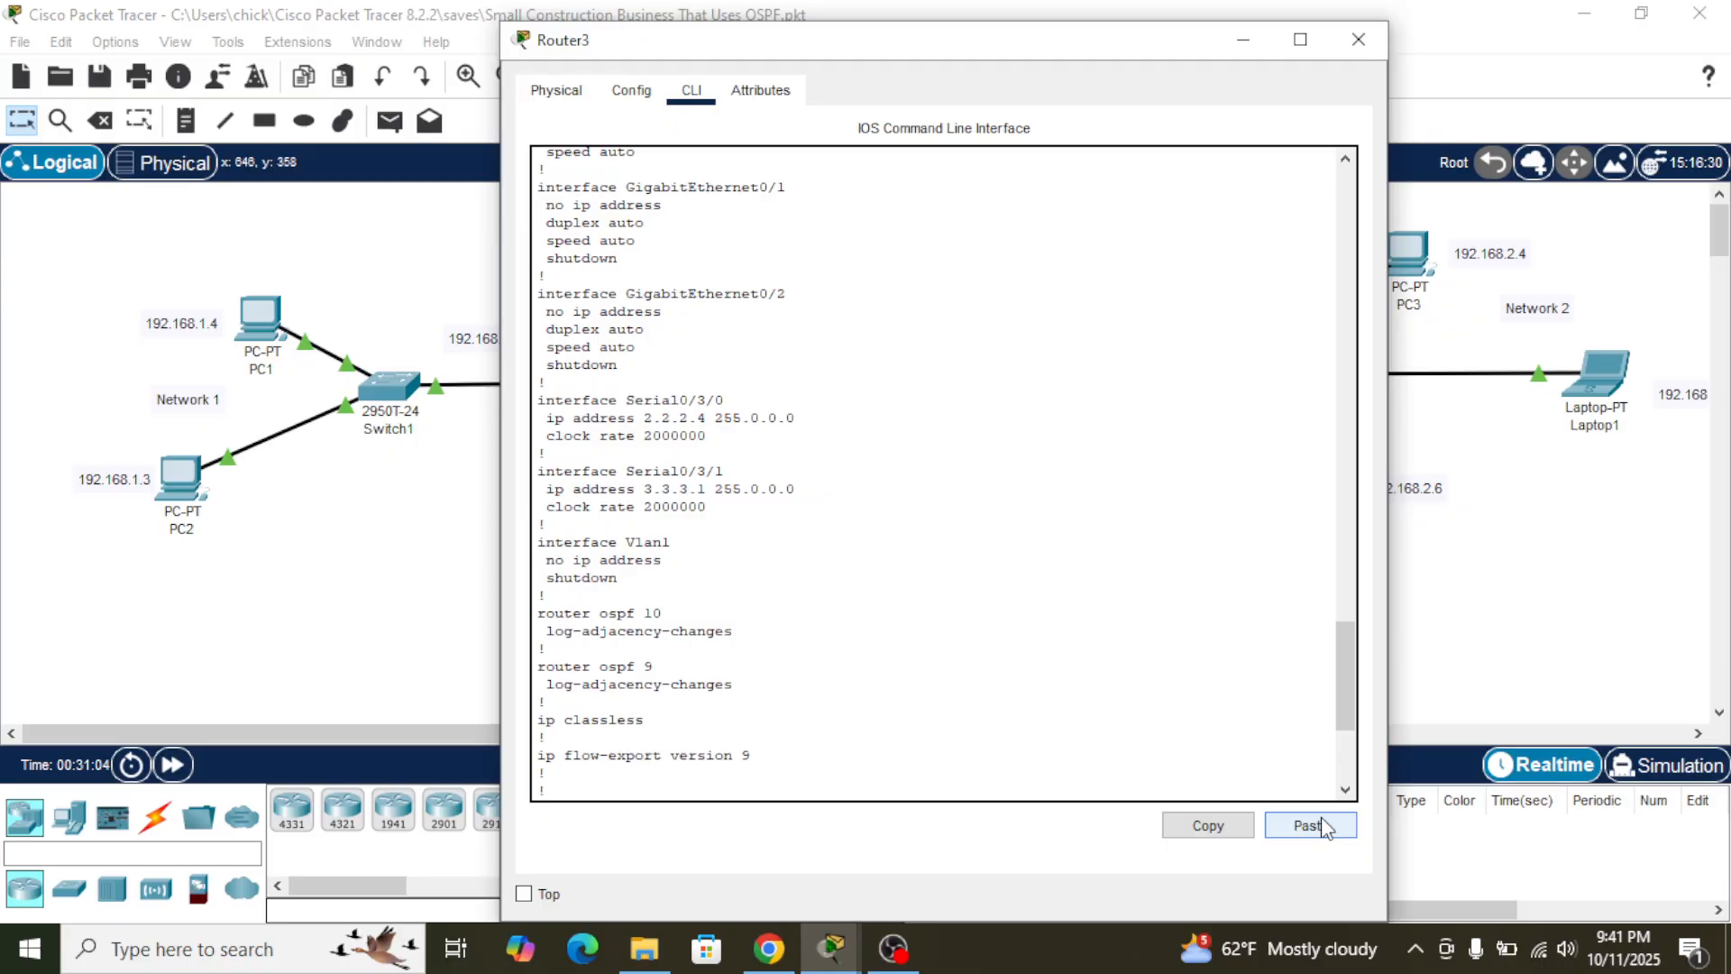
pyautogui.scroll(-5, 1103, 644)
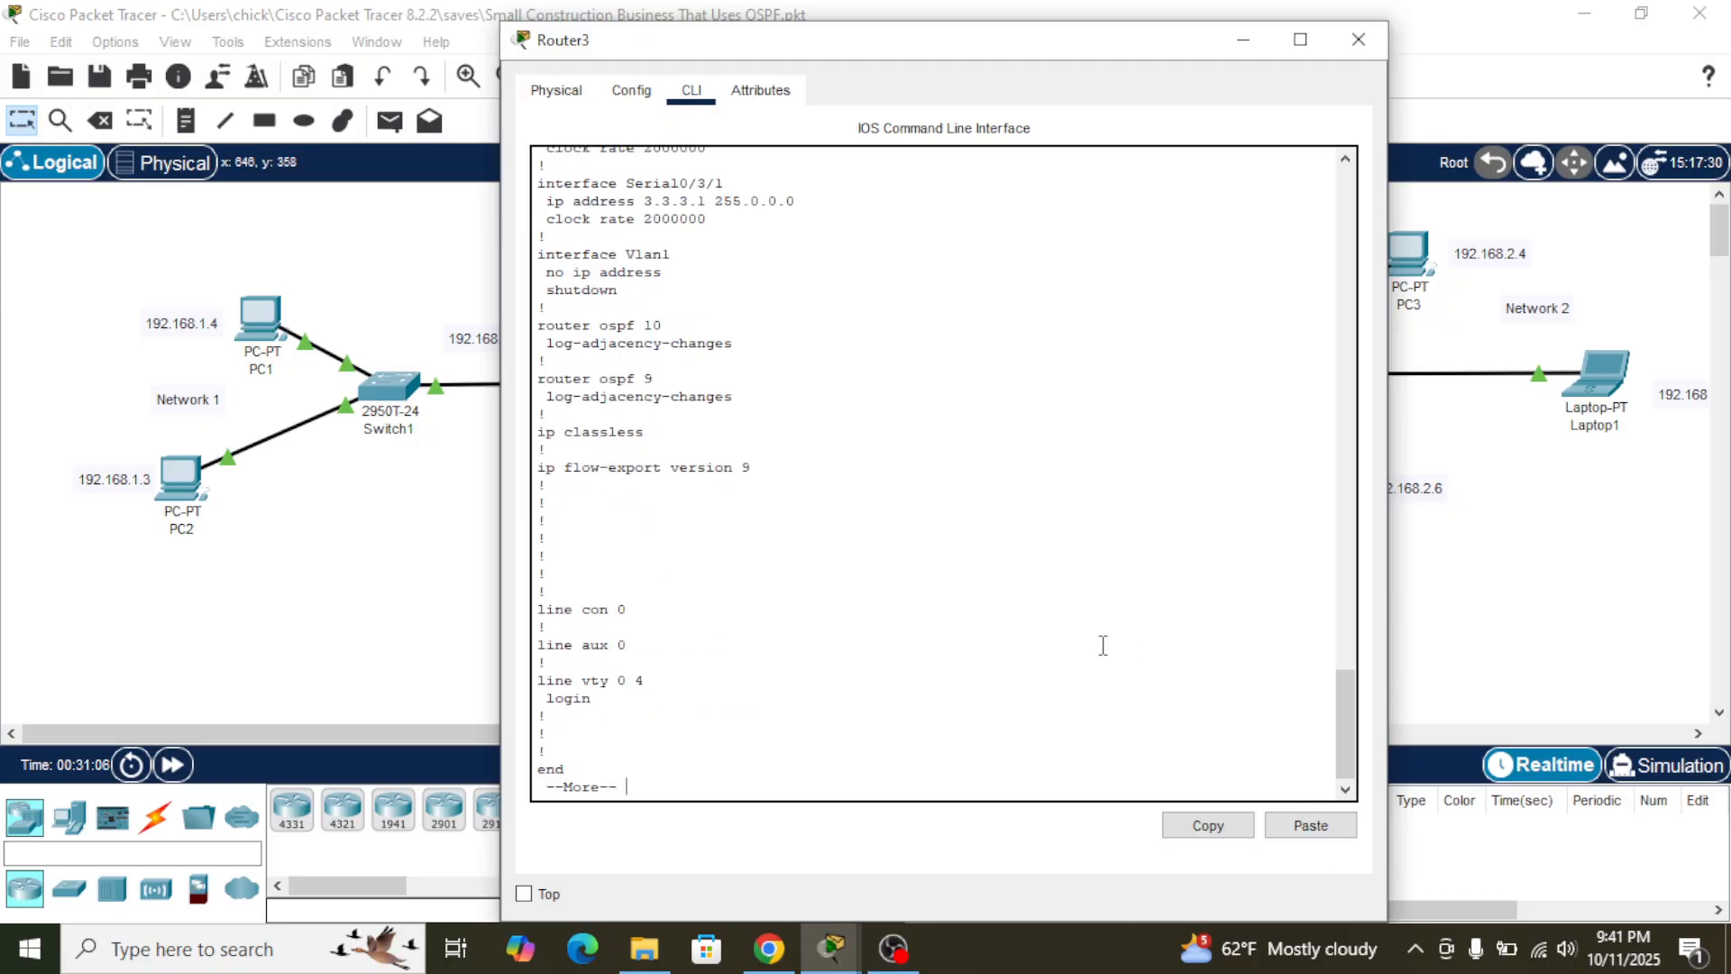
pyautogui.press('space')
# - Remove OSPF process 10 from Router3 in global configuration mode
pyautogui.write('no router')
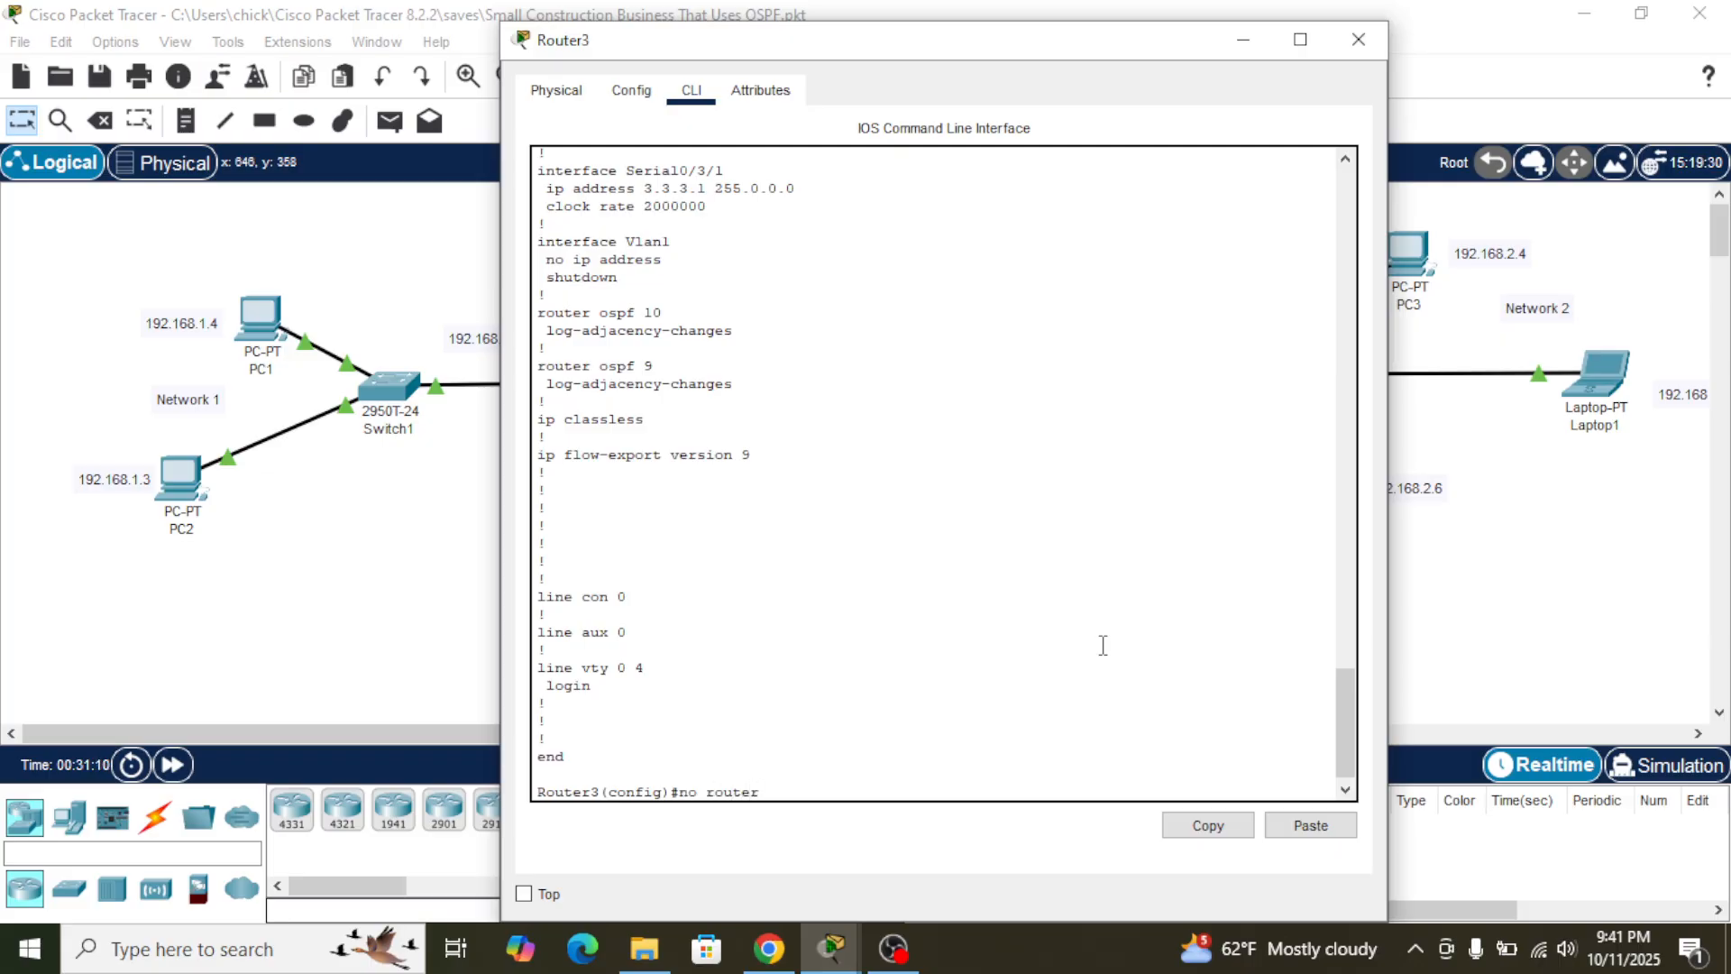
pyautogui.write(' ospf 10')
pyautogui.press('Return')
# - Display Router3's running configuration again to check its OSPF processes, and leave the listing
pyautogui.write('do')
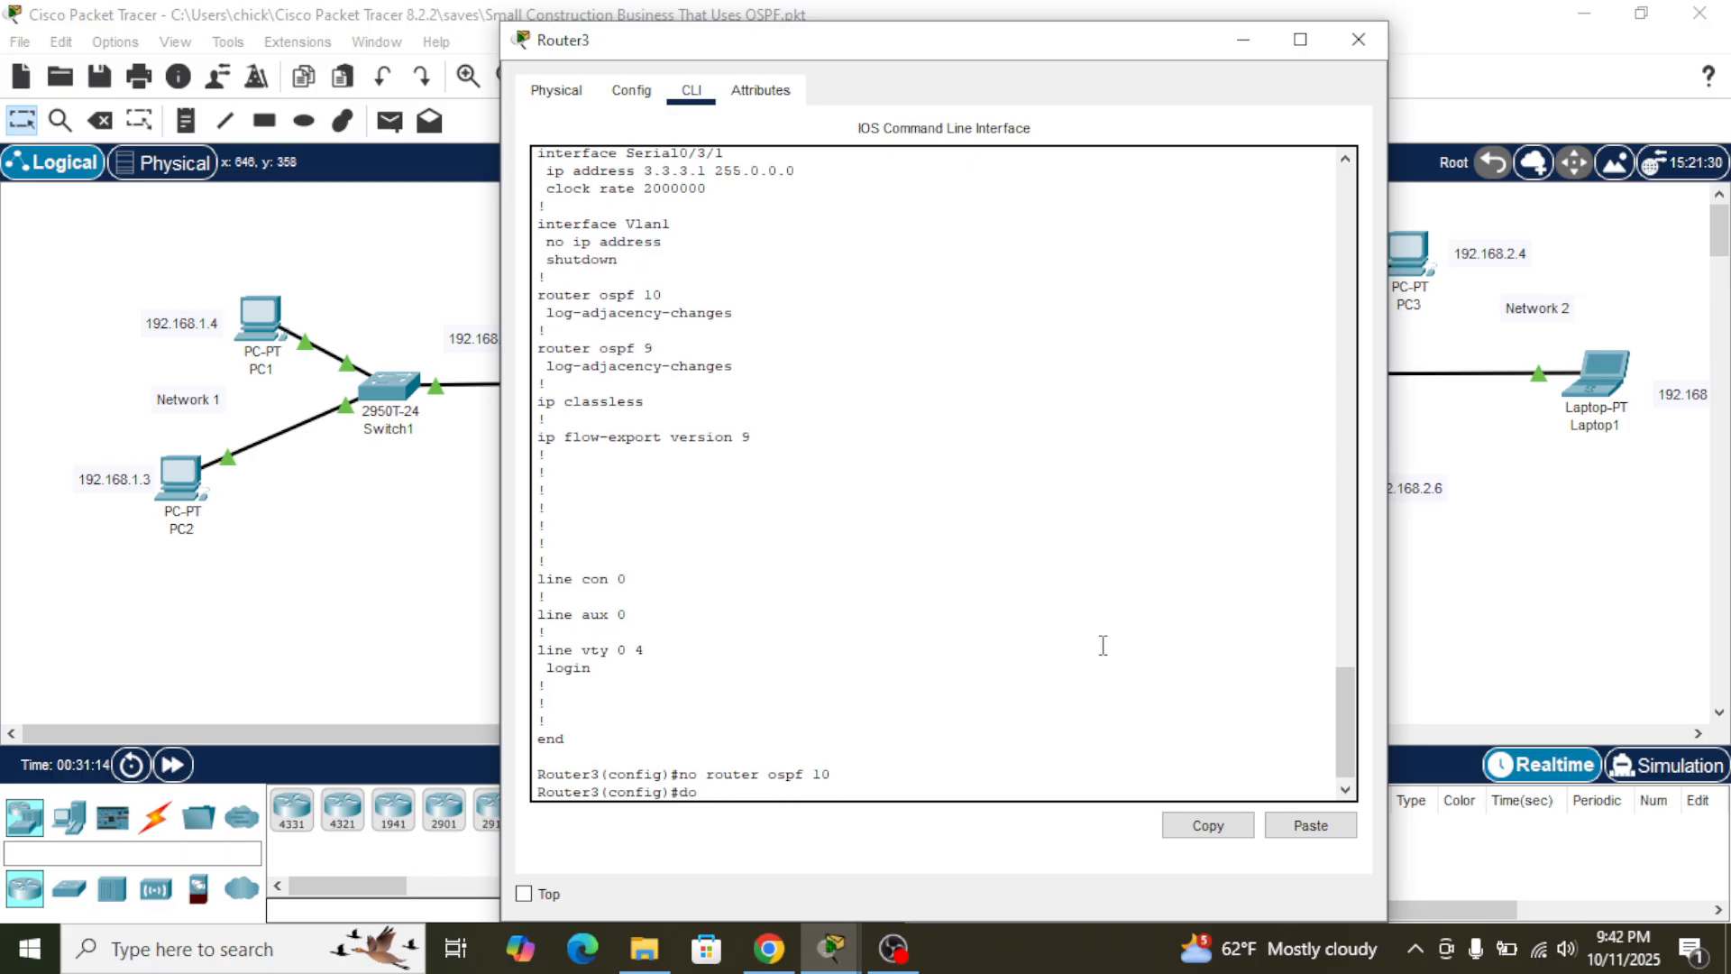
pyautogui.write(' sh run')
pyautogui.press('Return')
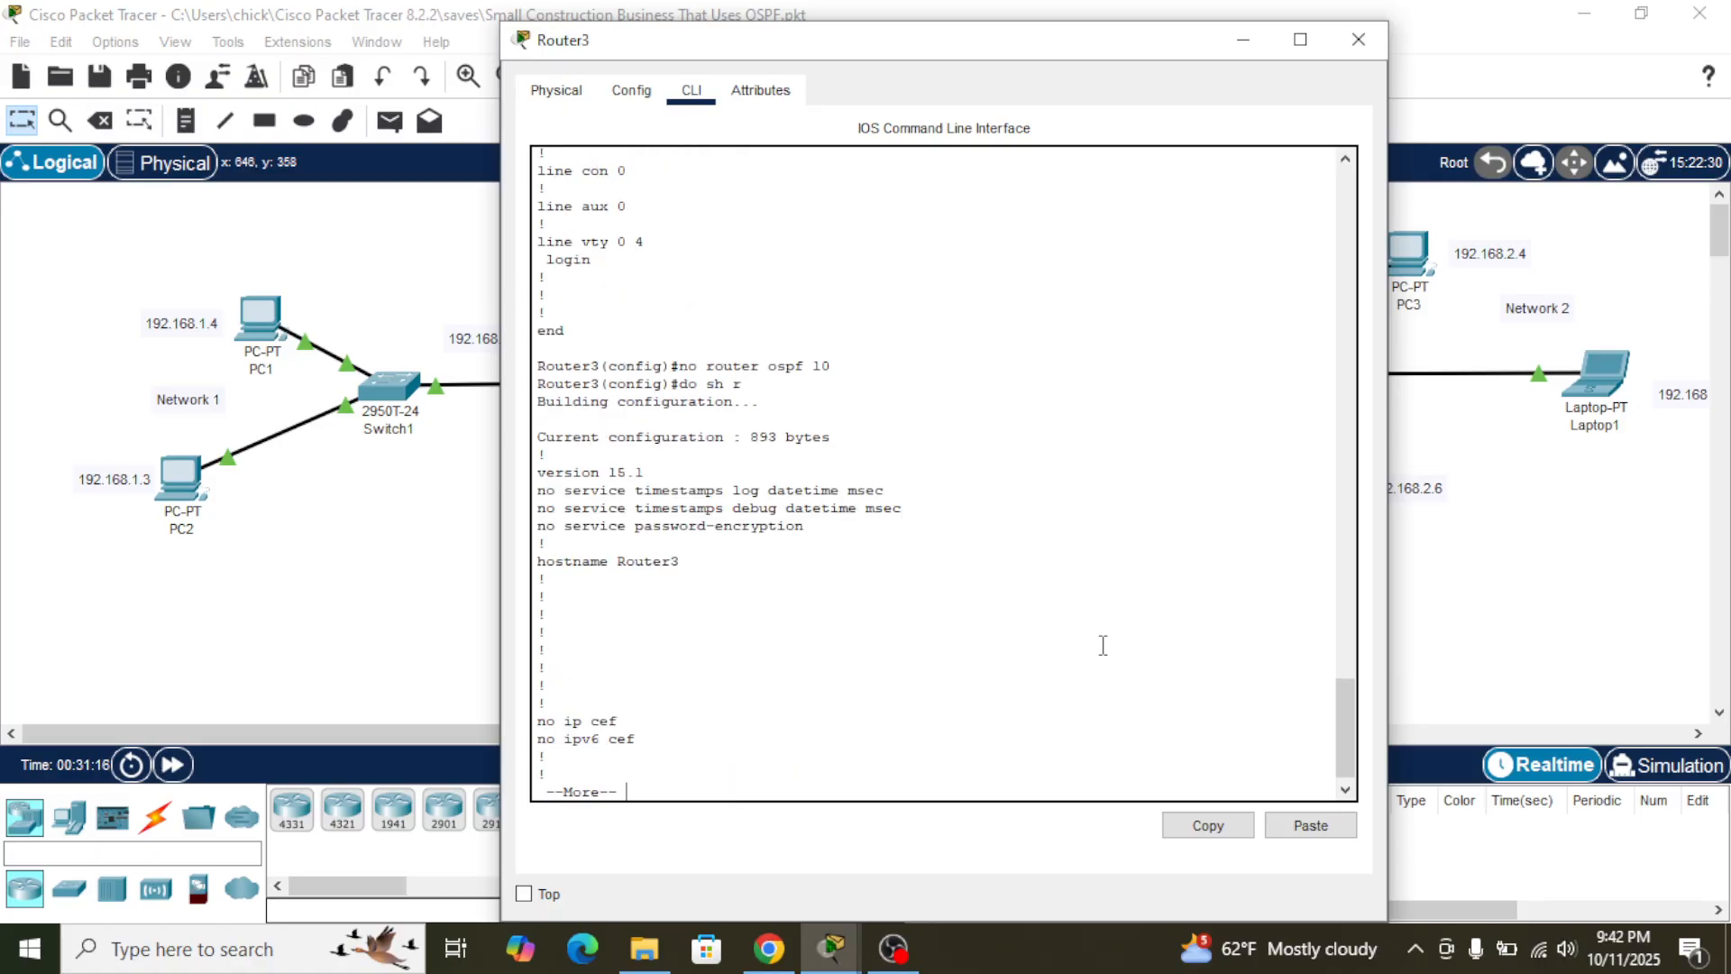
pyautogui.press('Return')
pyautogui.press('Return')
pyautogui.press('Return')
pyautogui.press('Return')
pyautogui.press('Return')
pyautogui.press('Return')
pyautogui.press('Return')
pyautogui.press('Return')
pyautogui.press('Return')
pyautogui.press('Return')
pyautogui.press('Return')
pyautogui.press('Return')
pyautogui.press('Return')
pyautogui.press('Return')
pyautogui.press('Return')
pyautogui.press('Return')
pyautogui.press('Return')
pyautogui.press('Return')
pyautogui.press('Return')
pyautogui.press('Return')
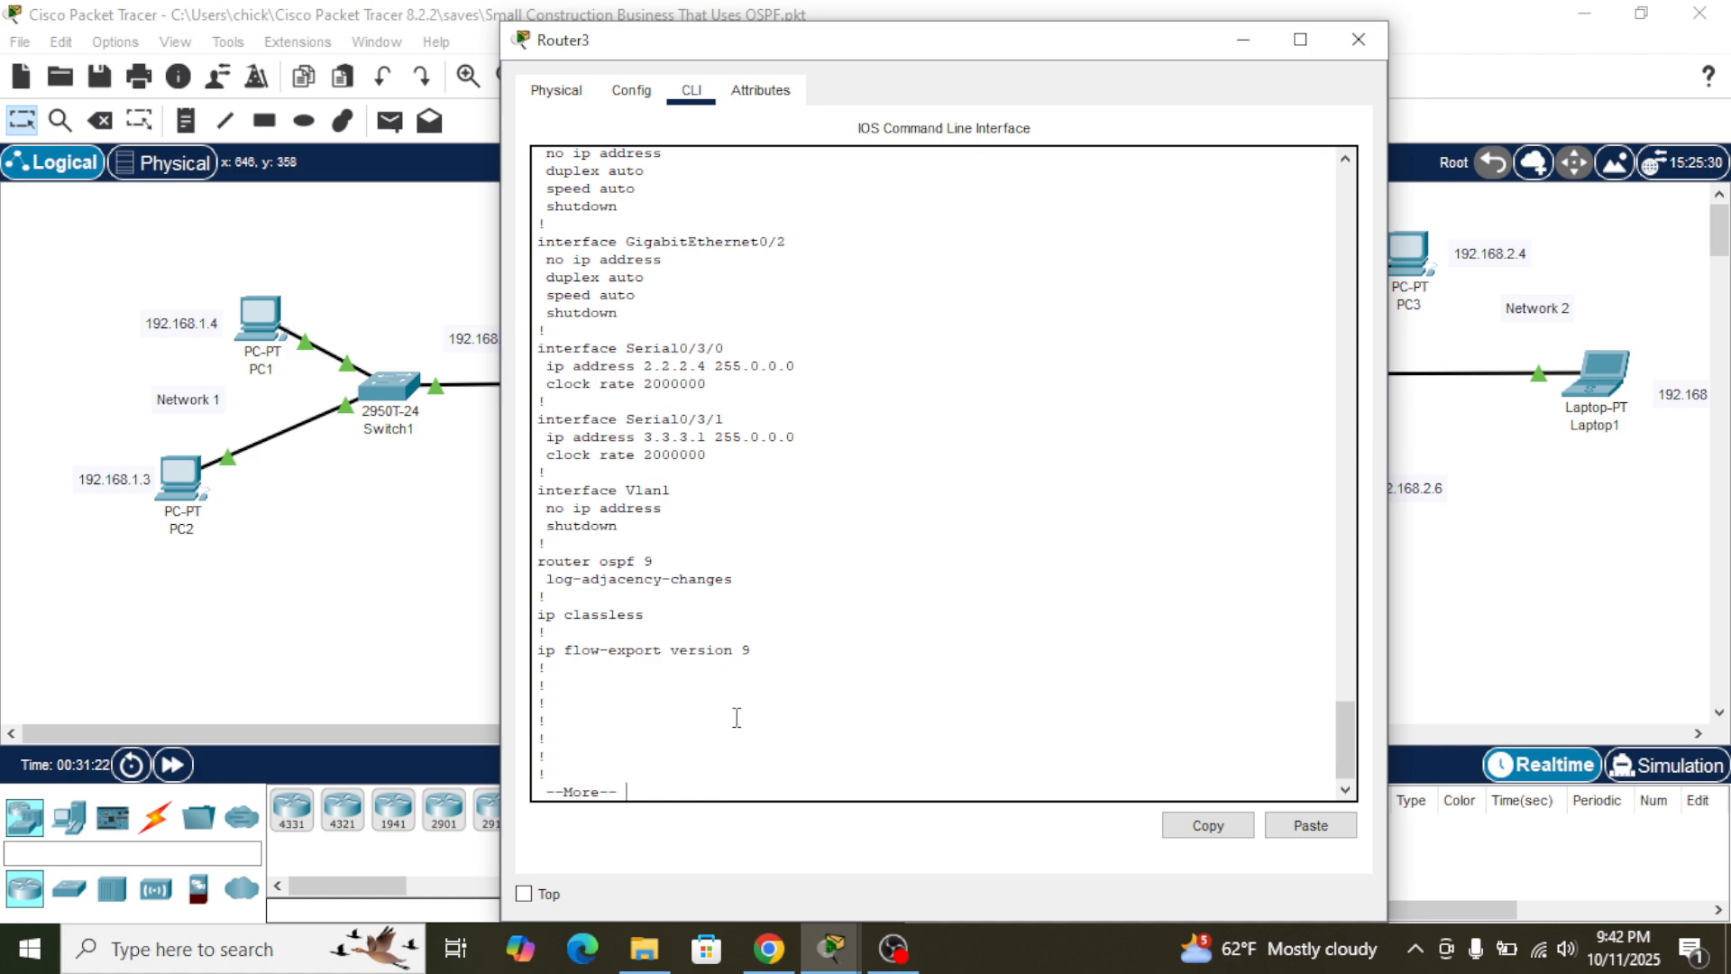
pyautogui.write('qrouter')
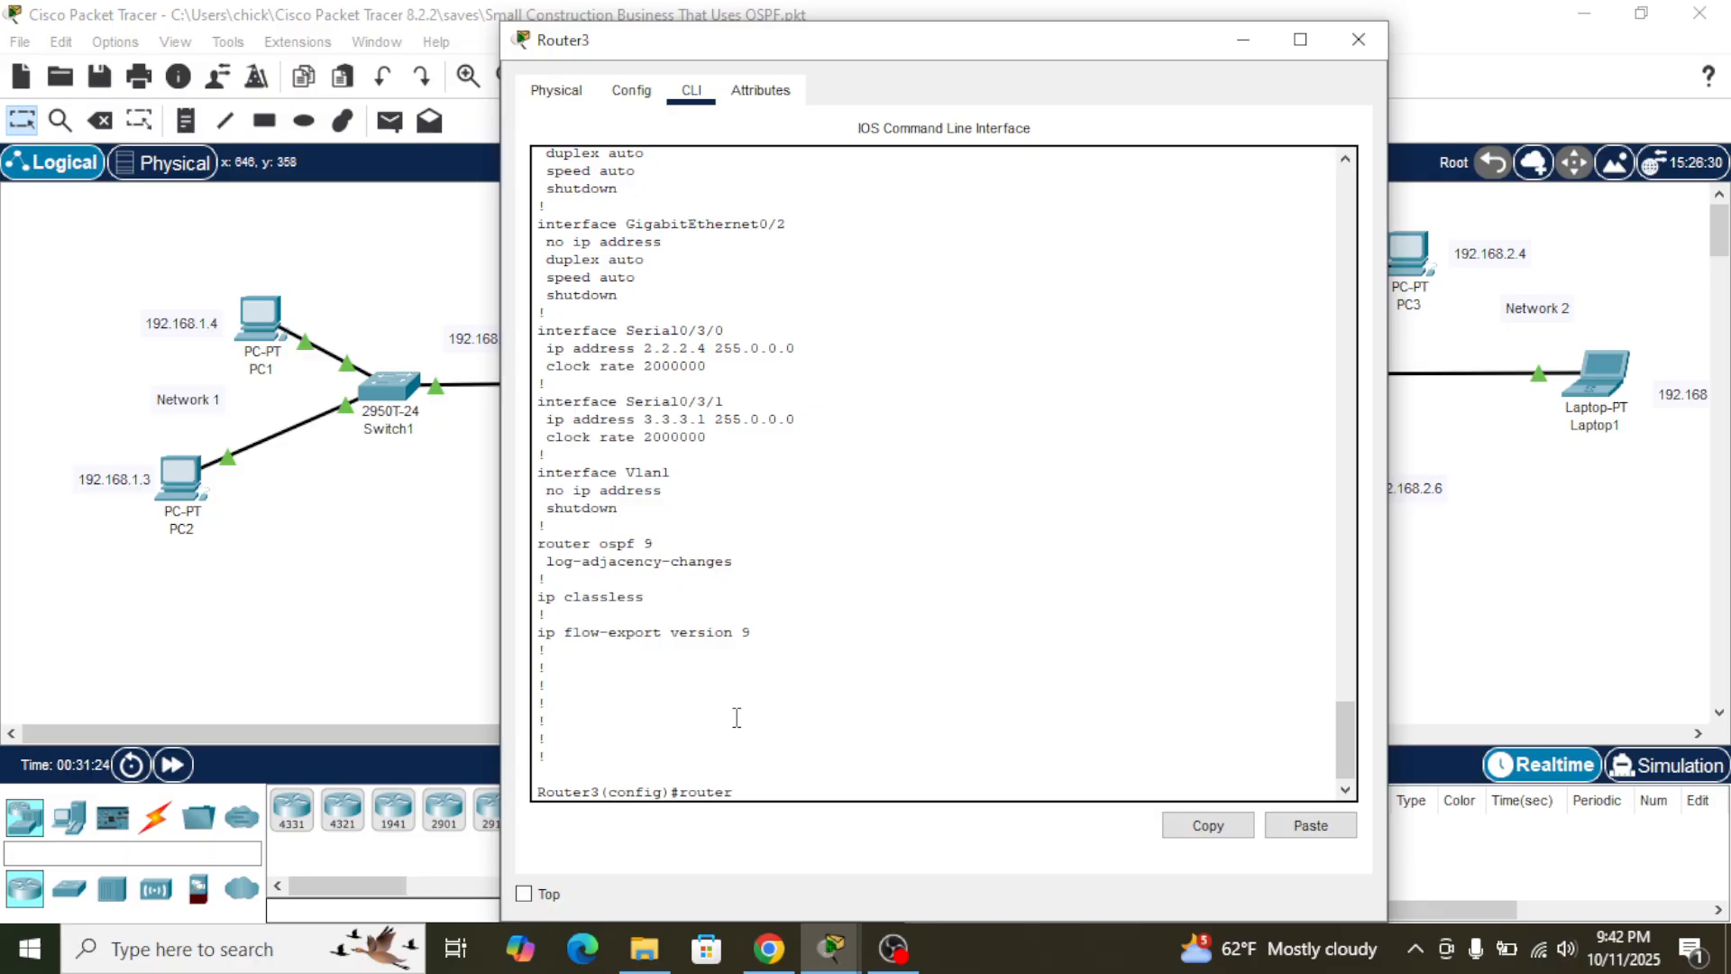
pyautogui.write(' ospf 9')
# - Enter OSPF process 9 on Router3 and set its router ID to 3.3.3.3
pyautogui.press('Return')
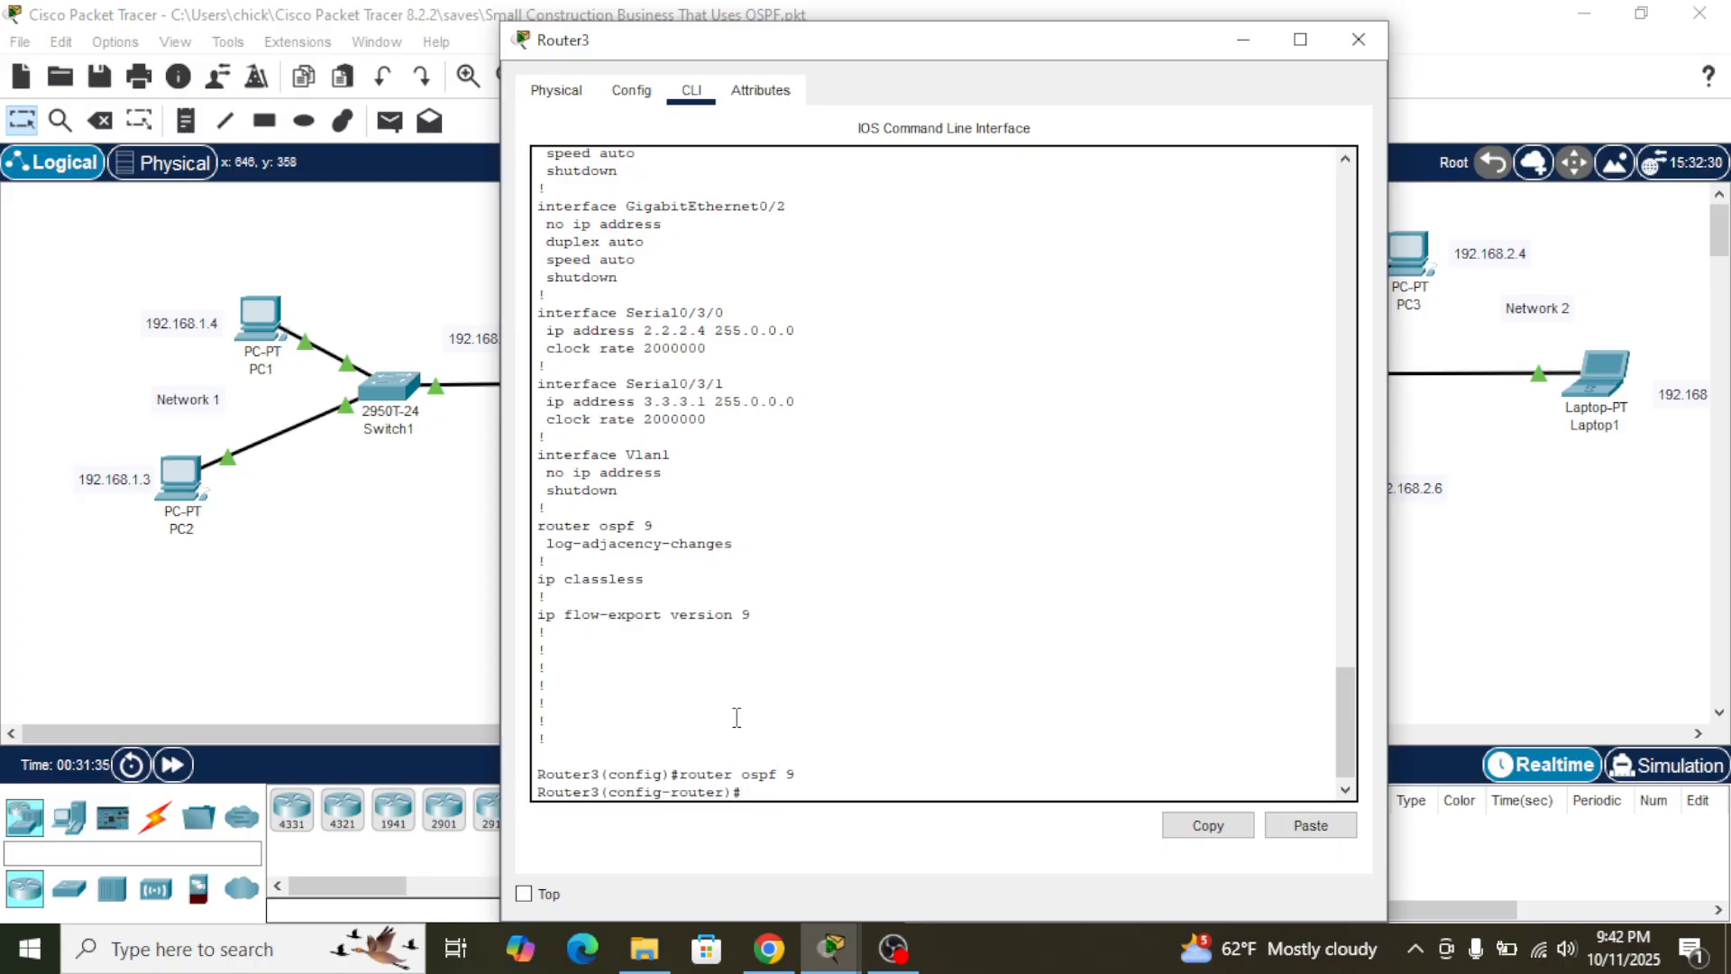
pyautogui.write('router-id 3.3.3.3')
pyautogui.press('Return')
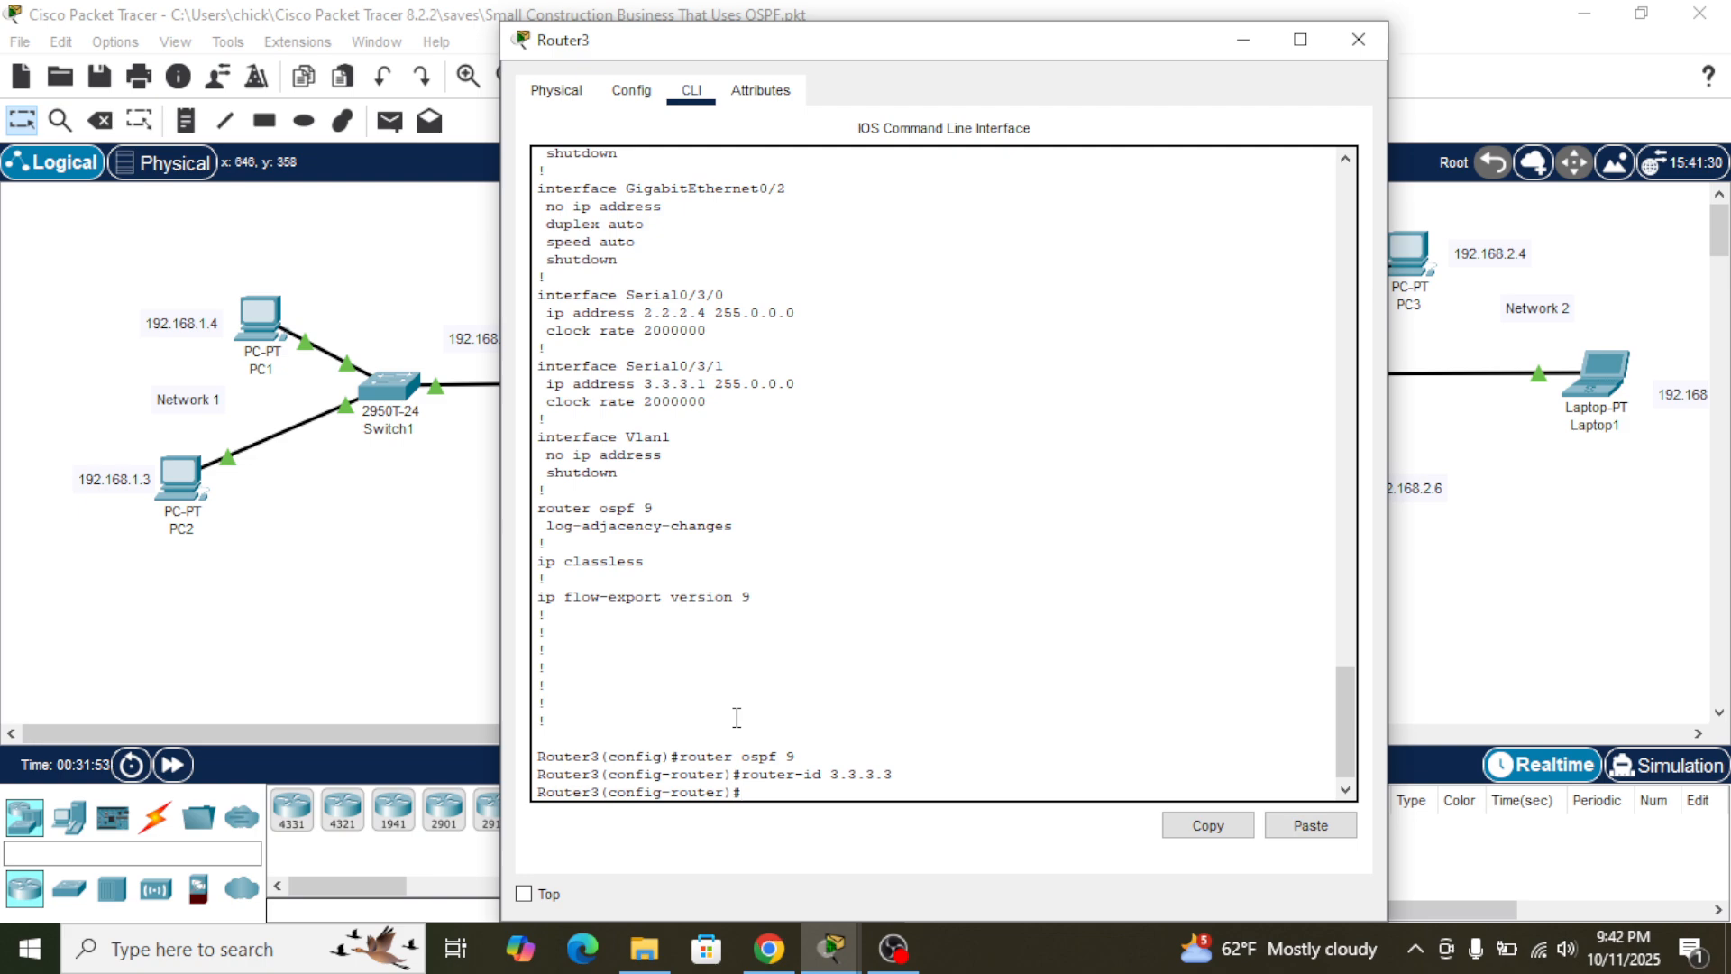
pyautogui.write('r')
pyautogui.press('BackSpace')
# - Copy the network 1.1.1.0 255.0.0.0 area 9 command from Router2's console and run it in Router3's OSPF process 9
pyautogui.click(1530, 641)
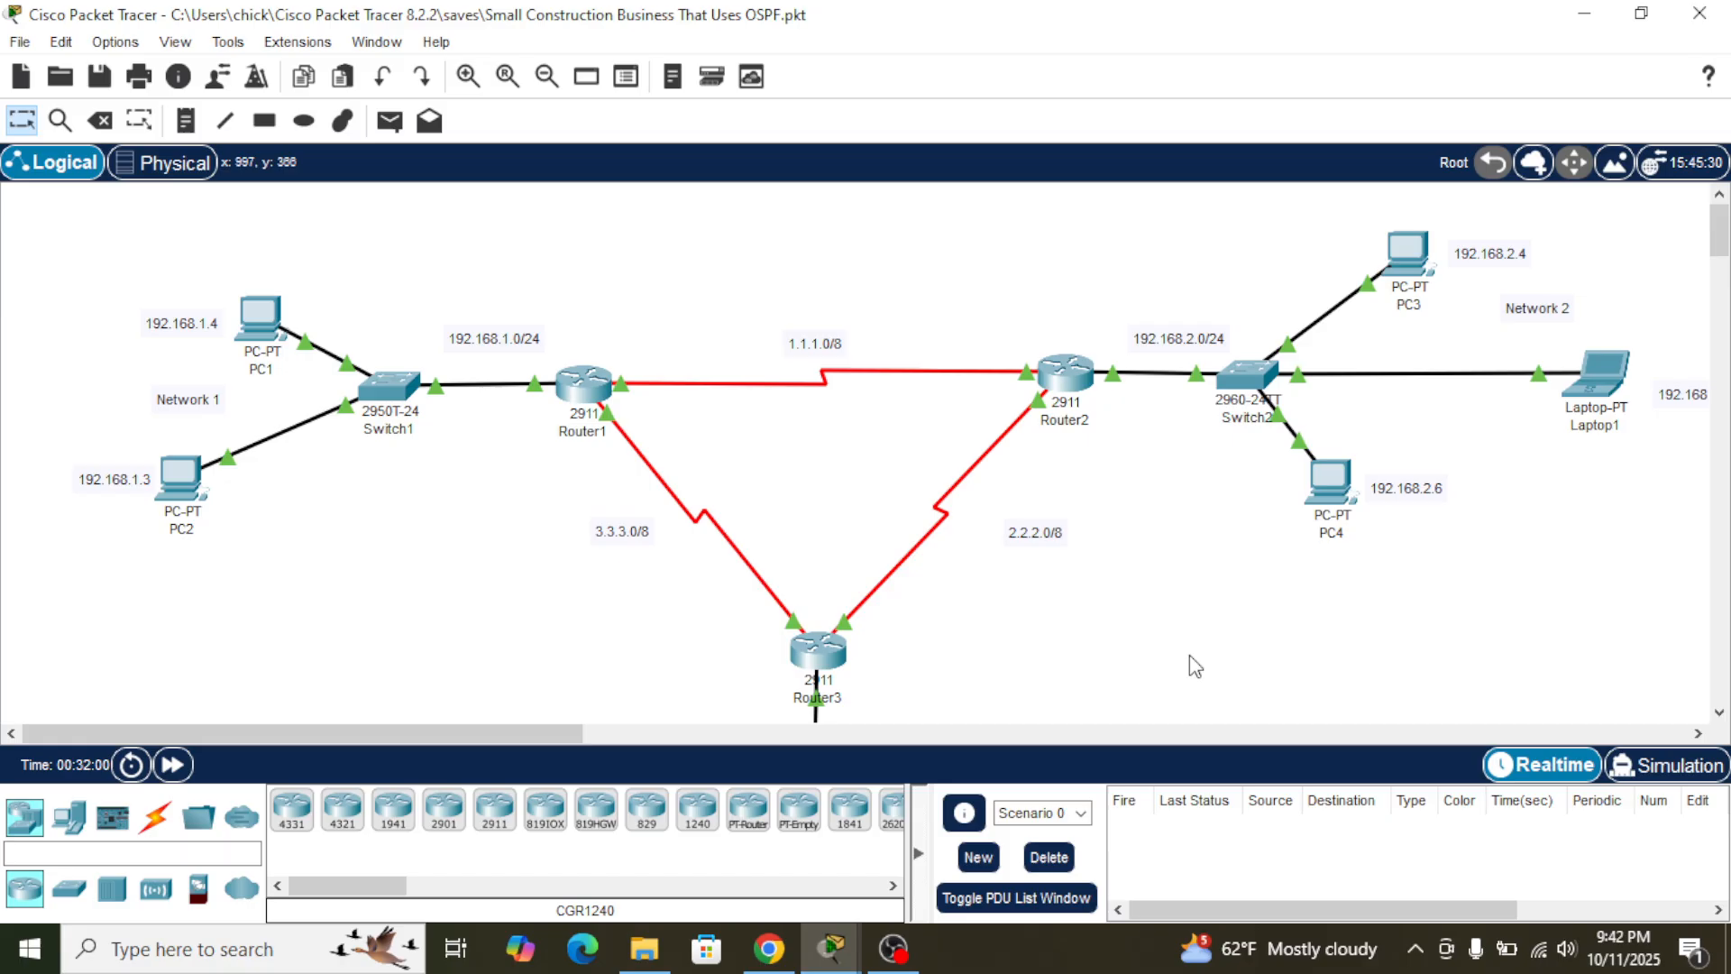
pyautogui.click(1093, 352)
pyautogui.moveTo(1071, 545); pyautogui.dragTo(1355, 546)
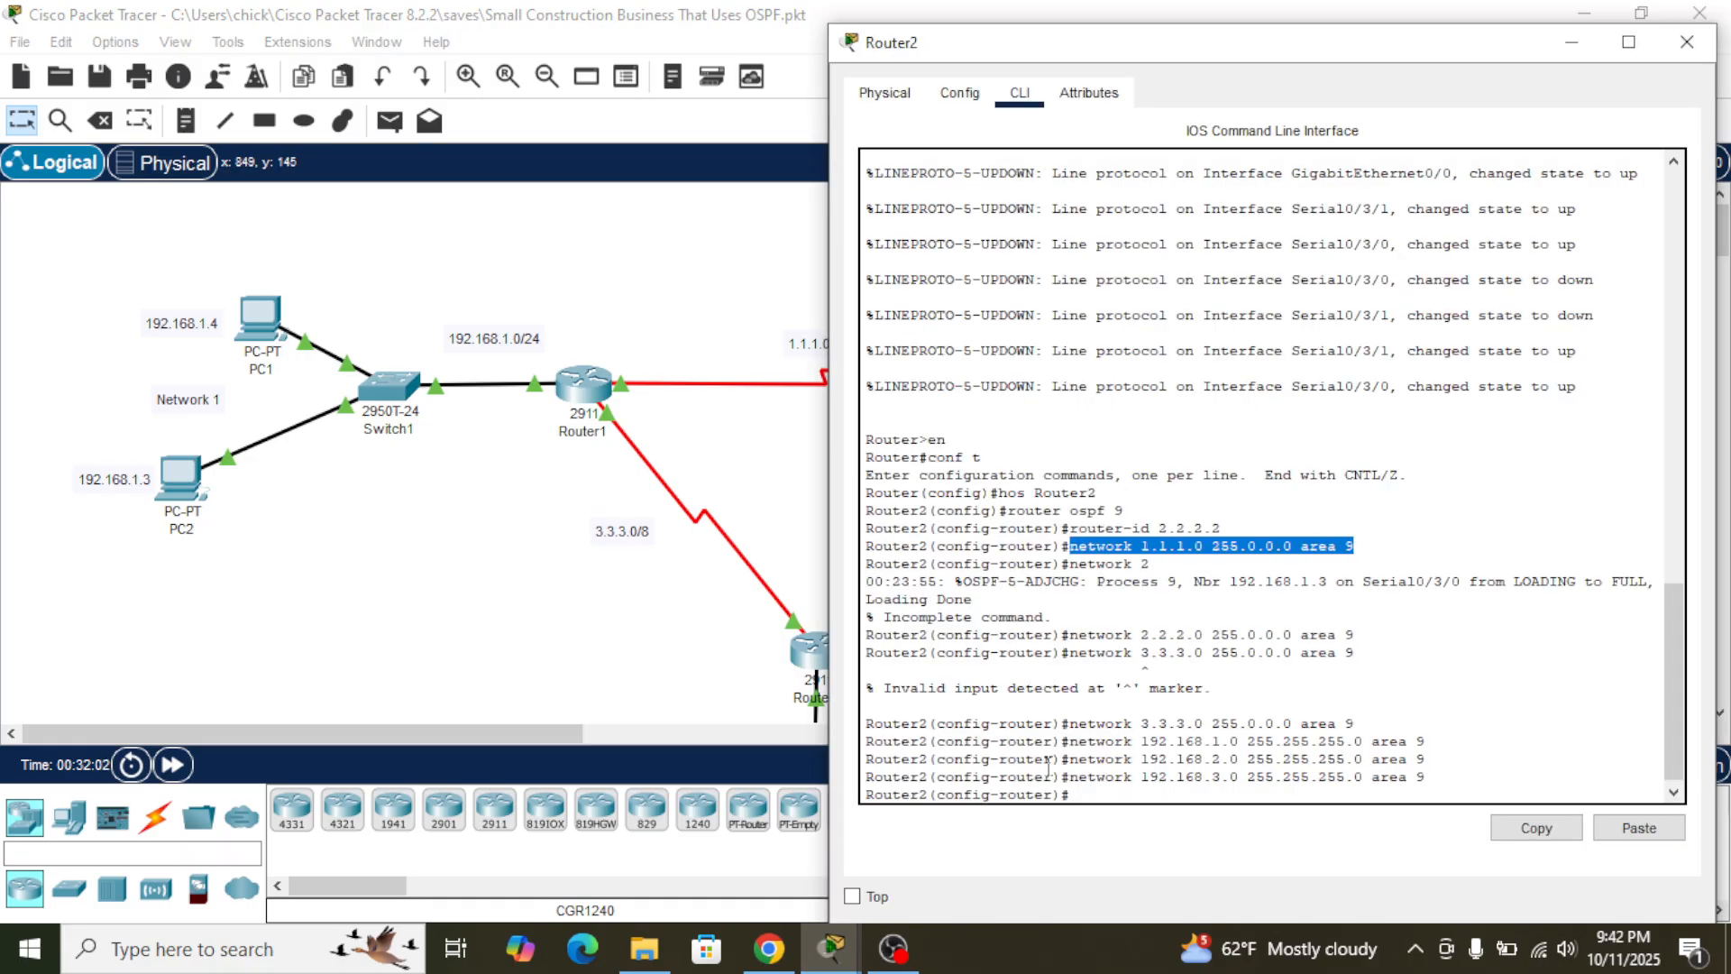
pyautogui.click(1511, 820)
pyautogui.click(806, 669)
pyautogui.click(803, 669)
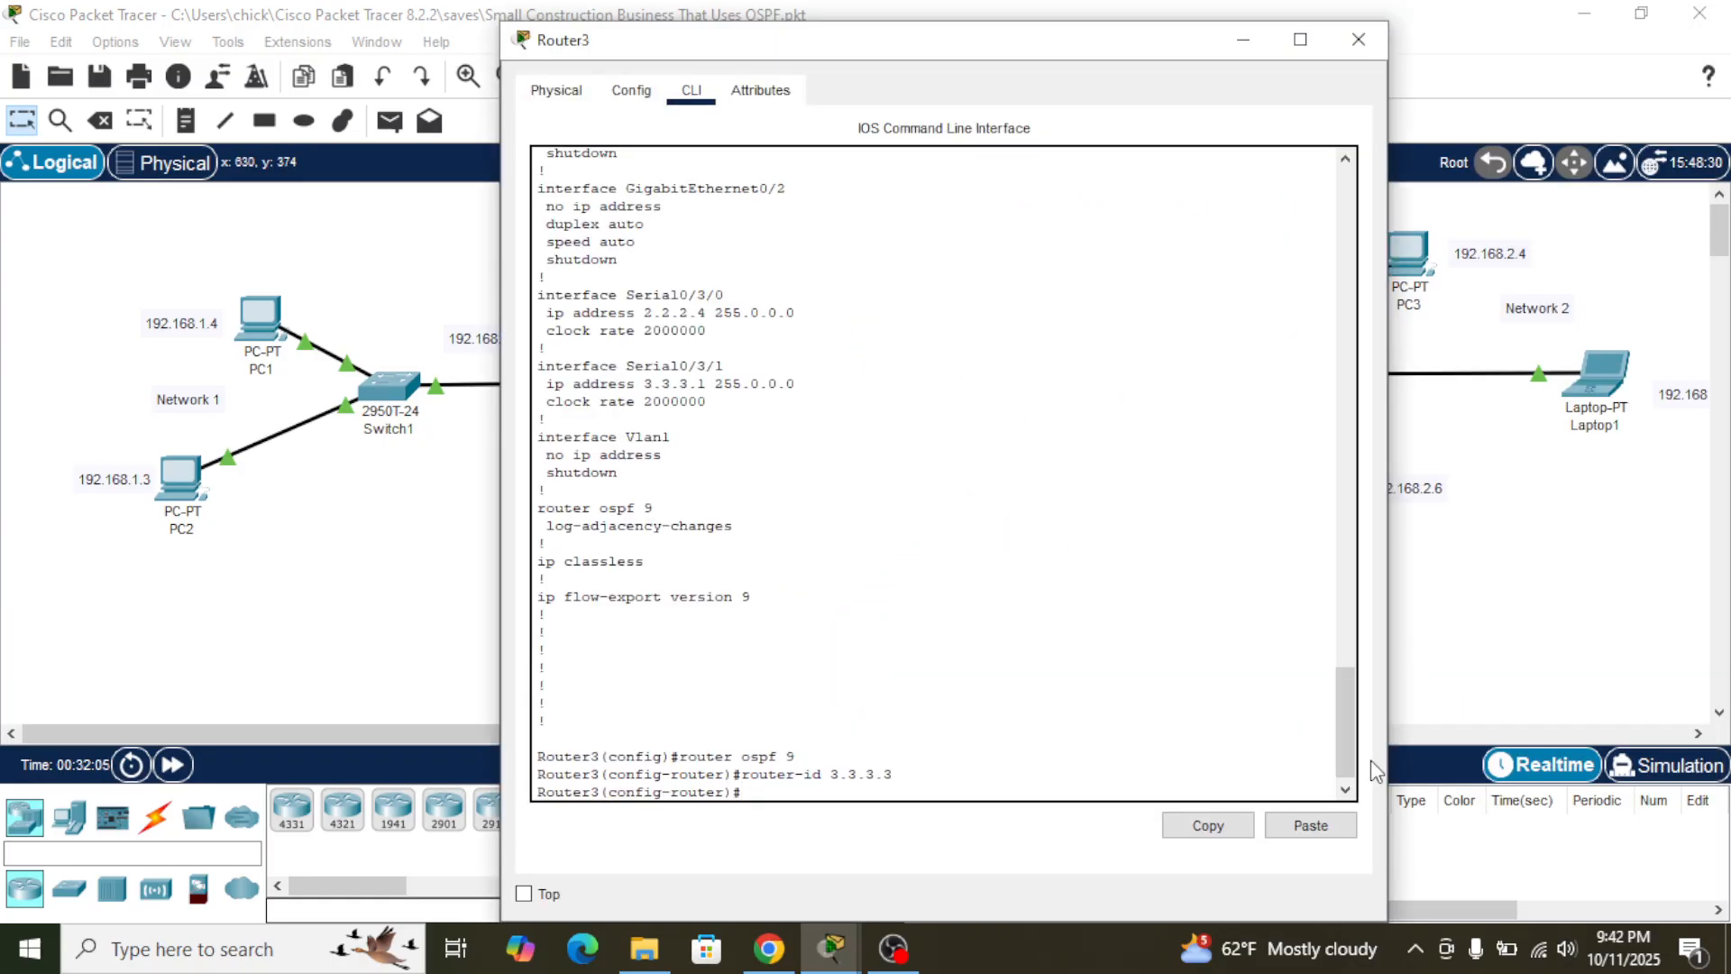
pyautogui.click(1284, 832)
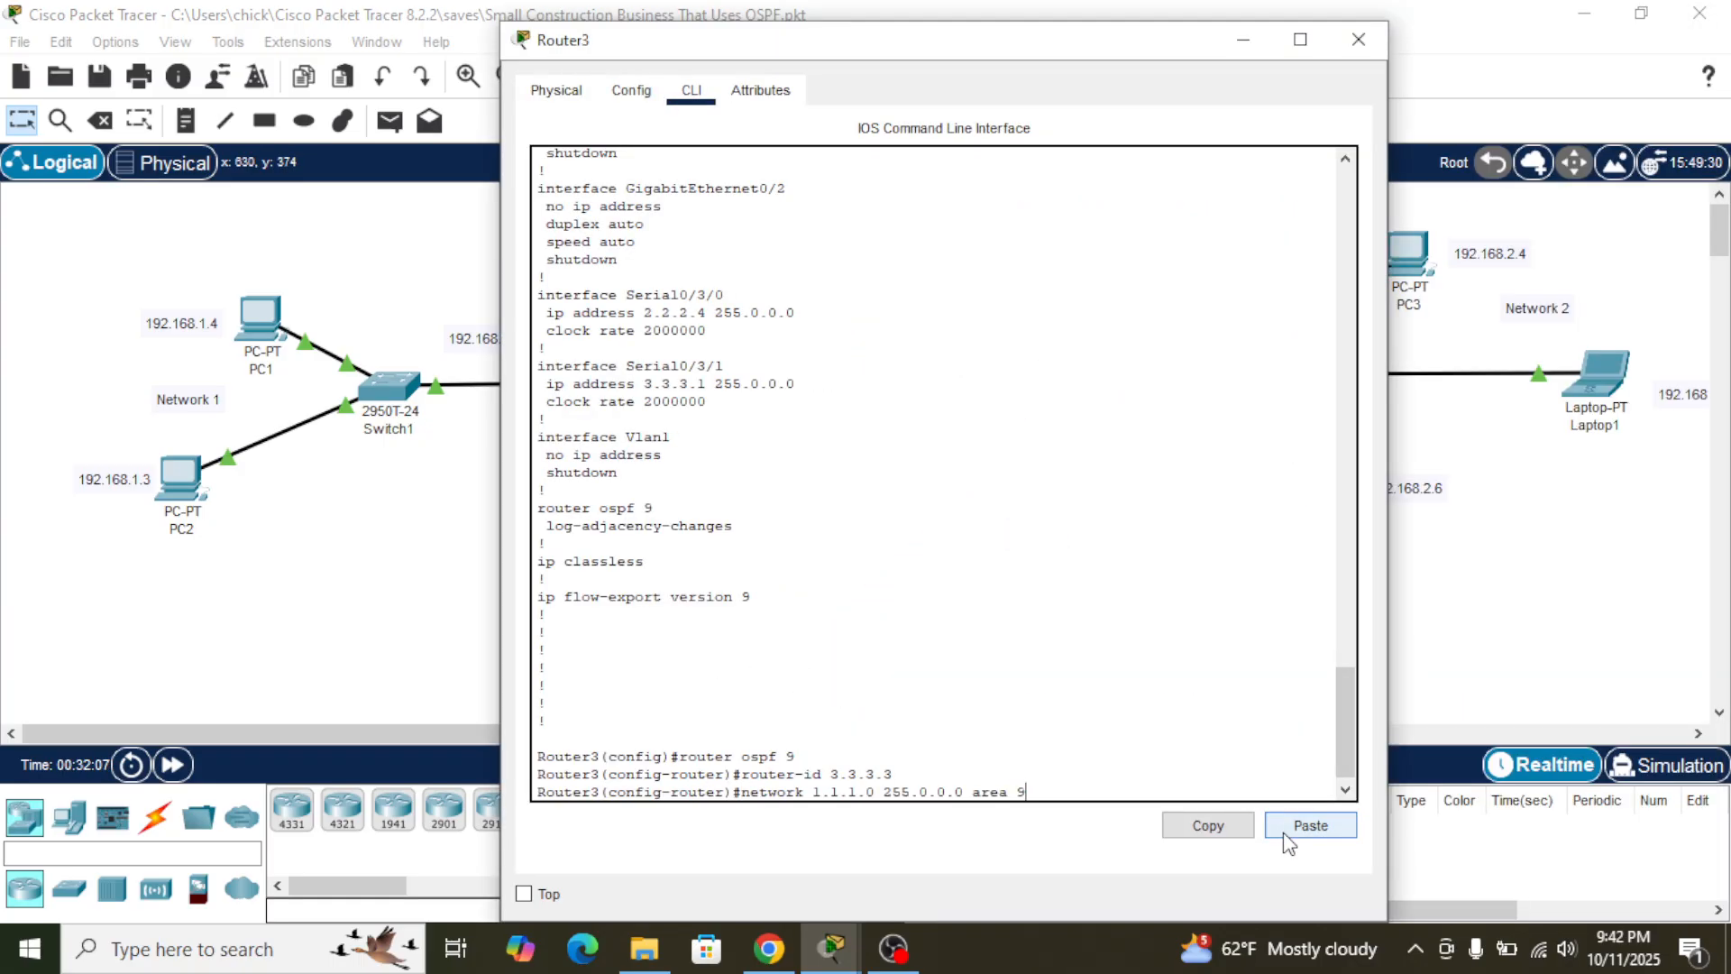
pyautogui.press('Return')
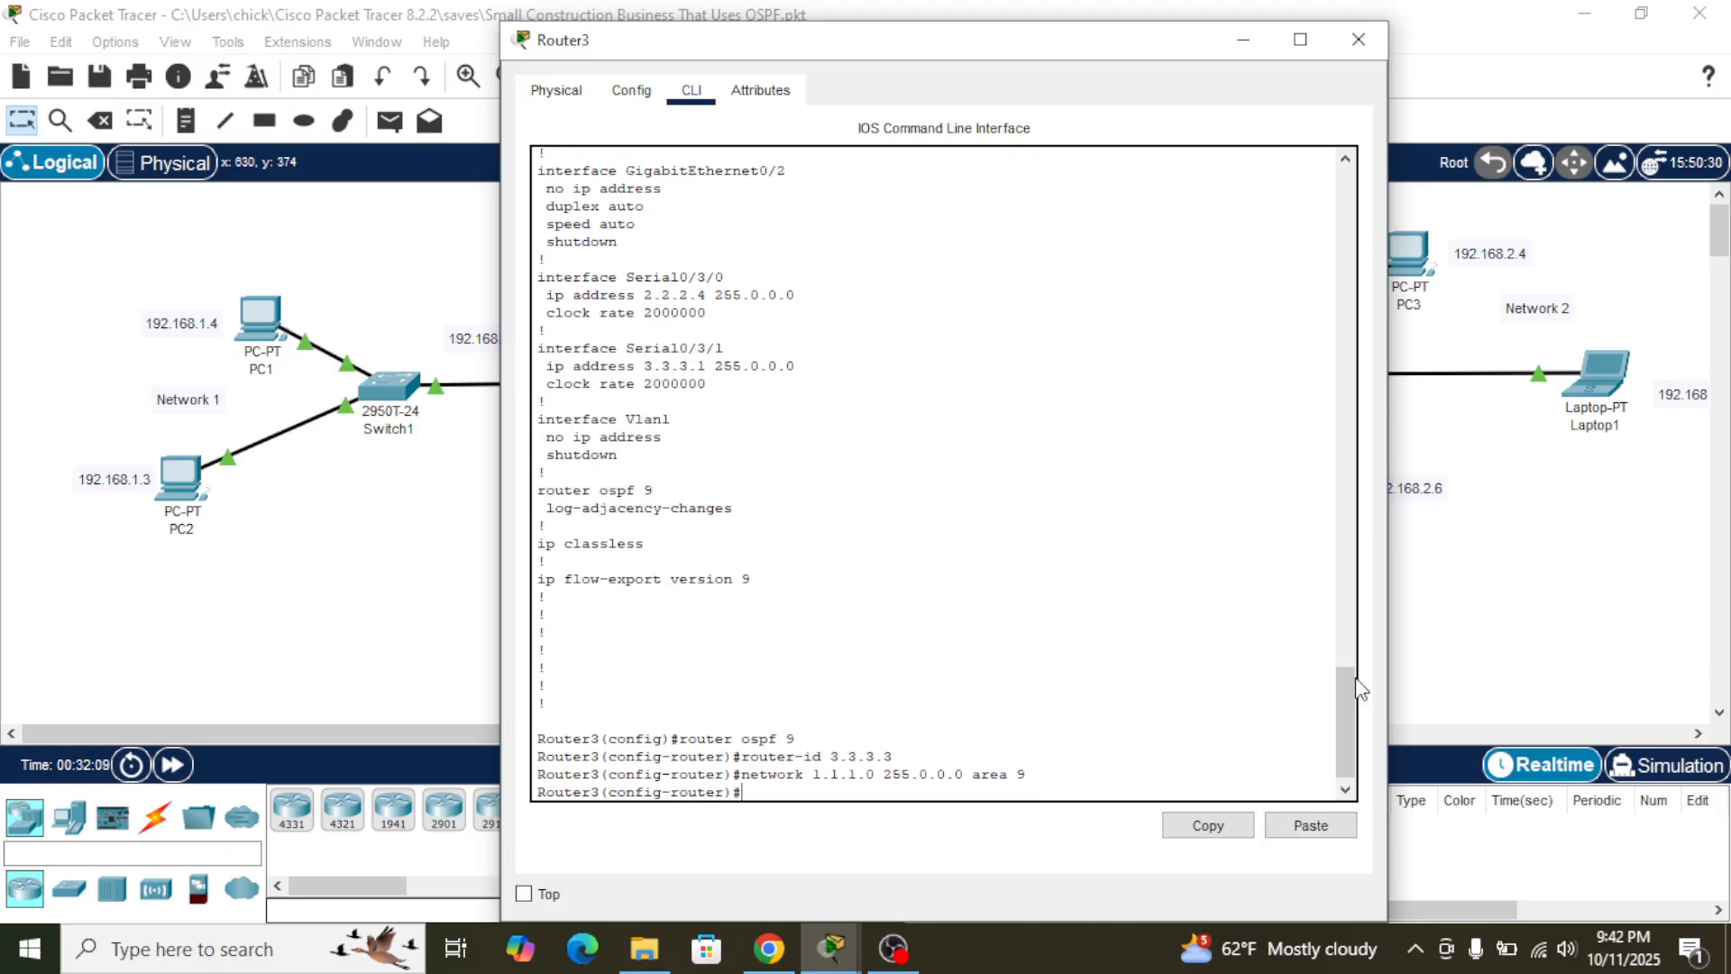
# - Advertise network 2.2.2.0 255.0.0.0 in area 9 on Router3, reusing the command copied from Router2's console
pyautogui.click(1470, 622)
pyautogui.click(1065, 371)
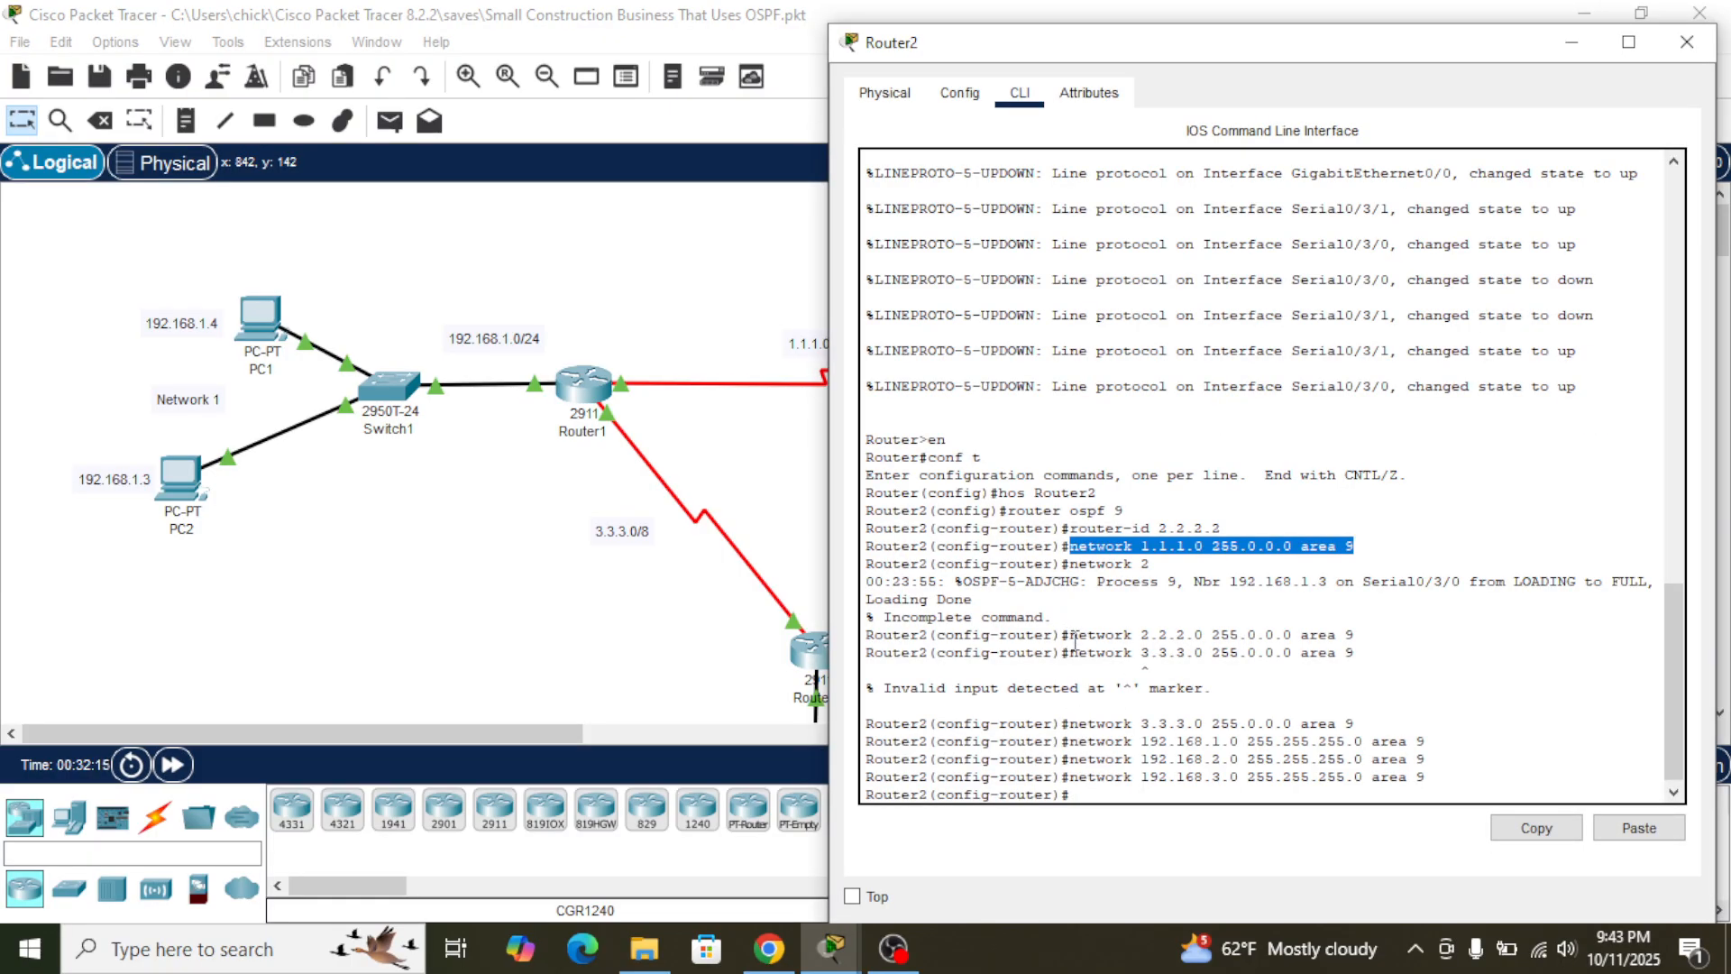
pyautogui.moveTo(1073, 639); pyautogui.dragTo(1359, 638)
pyautogui.click(1542, 828)
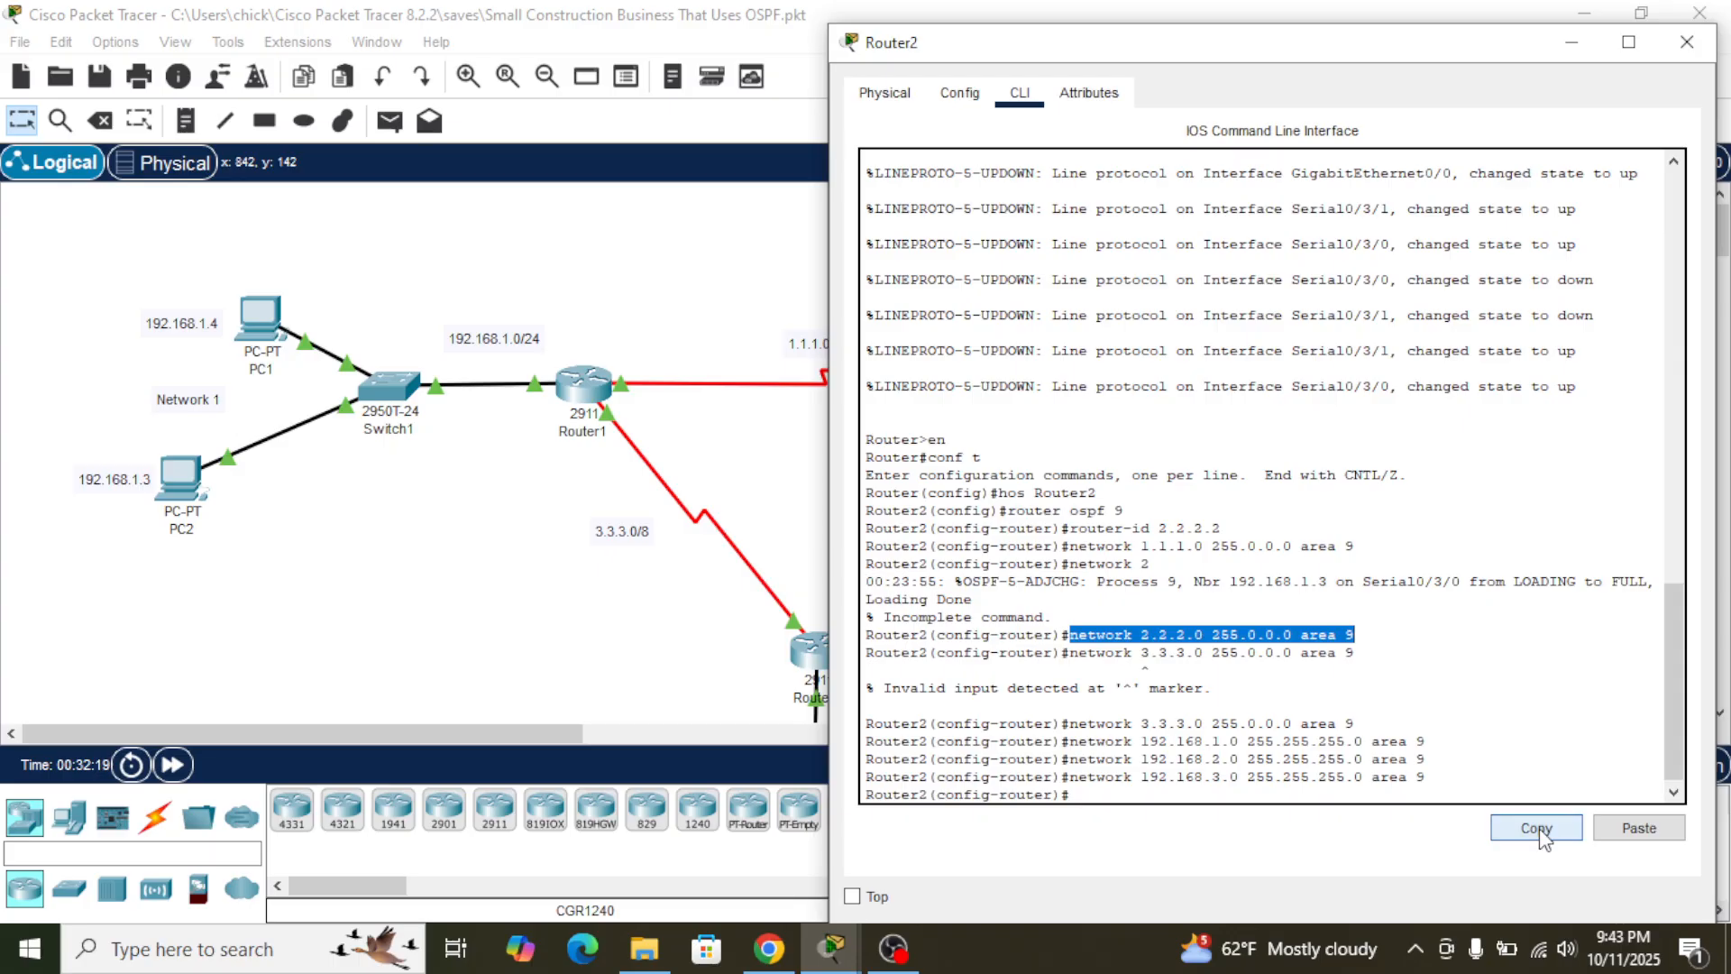
pyautogui.click(705, 664)
pyautogui.click(816, 651)
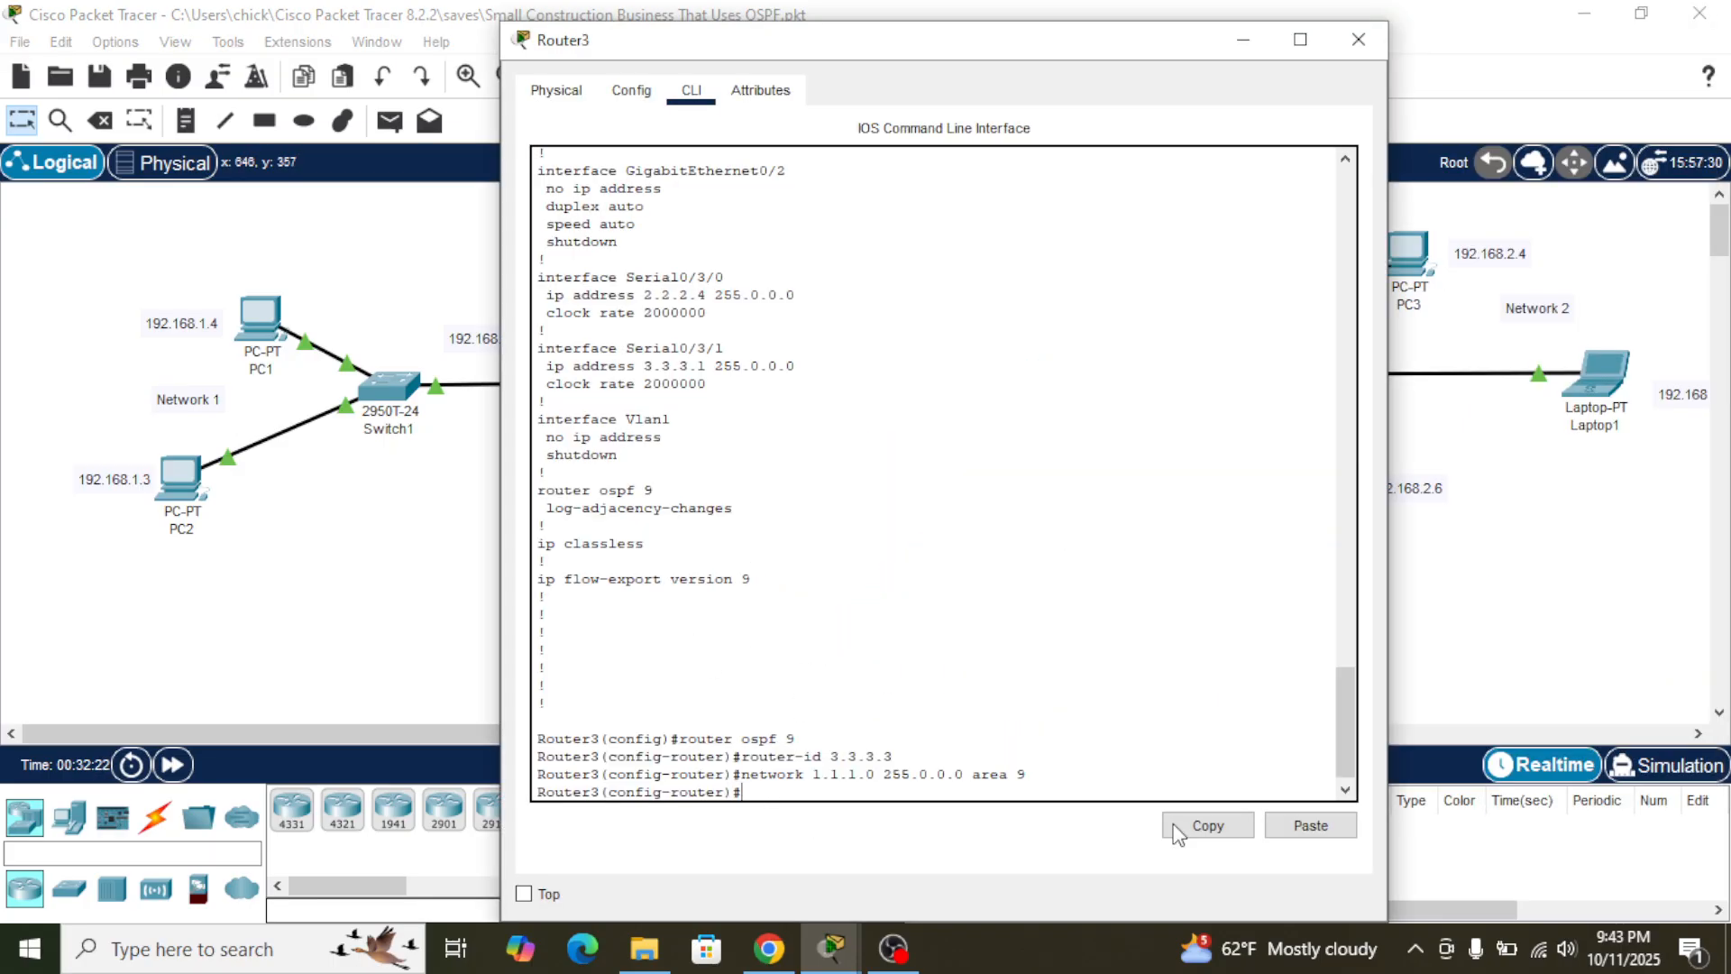
pyautogui.click(1311, 825)
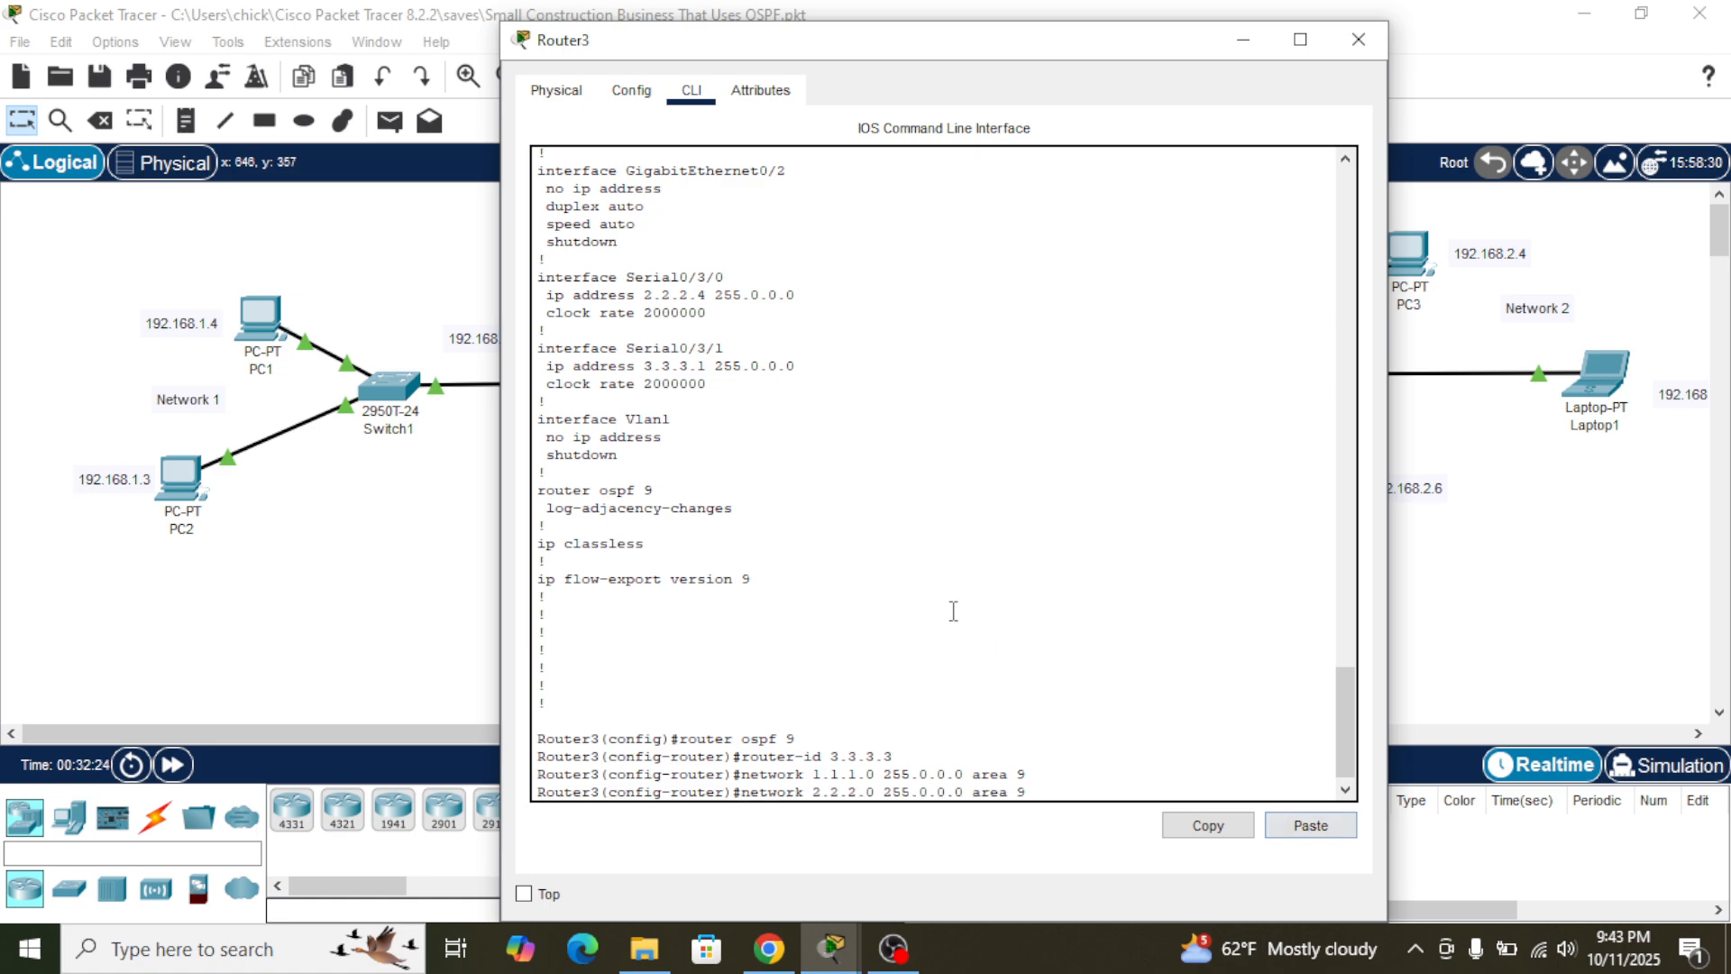
# - Copy the network 3.3.3.0 255.0.0.0 area 9 command from Router2 and run it at a fresh prompt on Router3
pyautogui.click(1408, 663)
pyautogui.click(1065, 379)
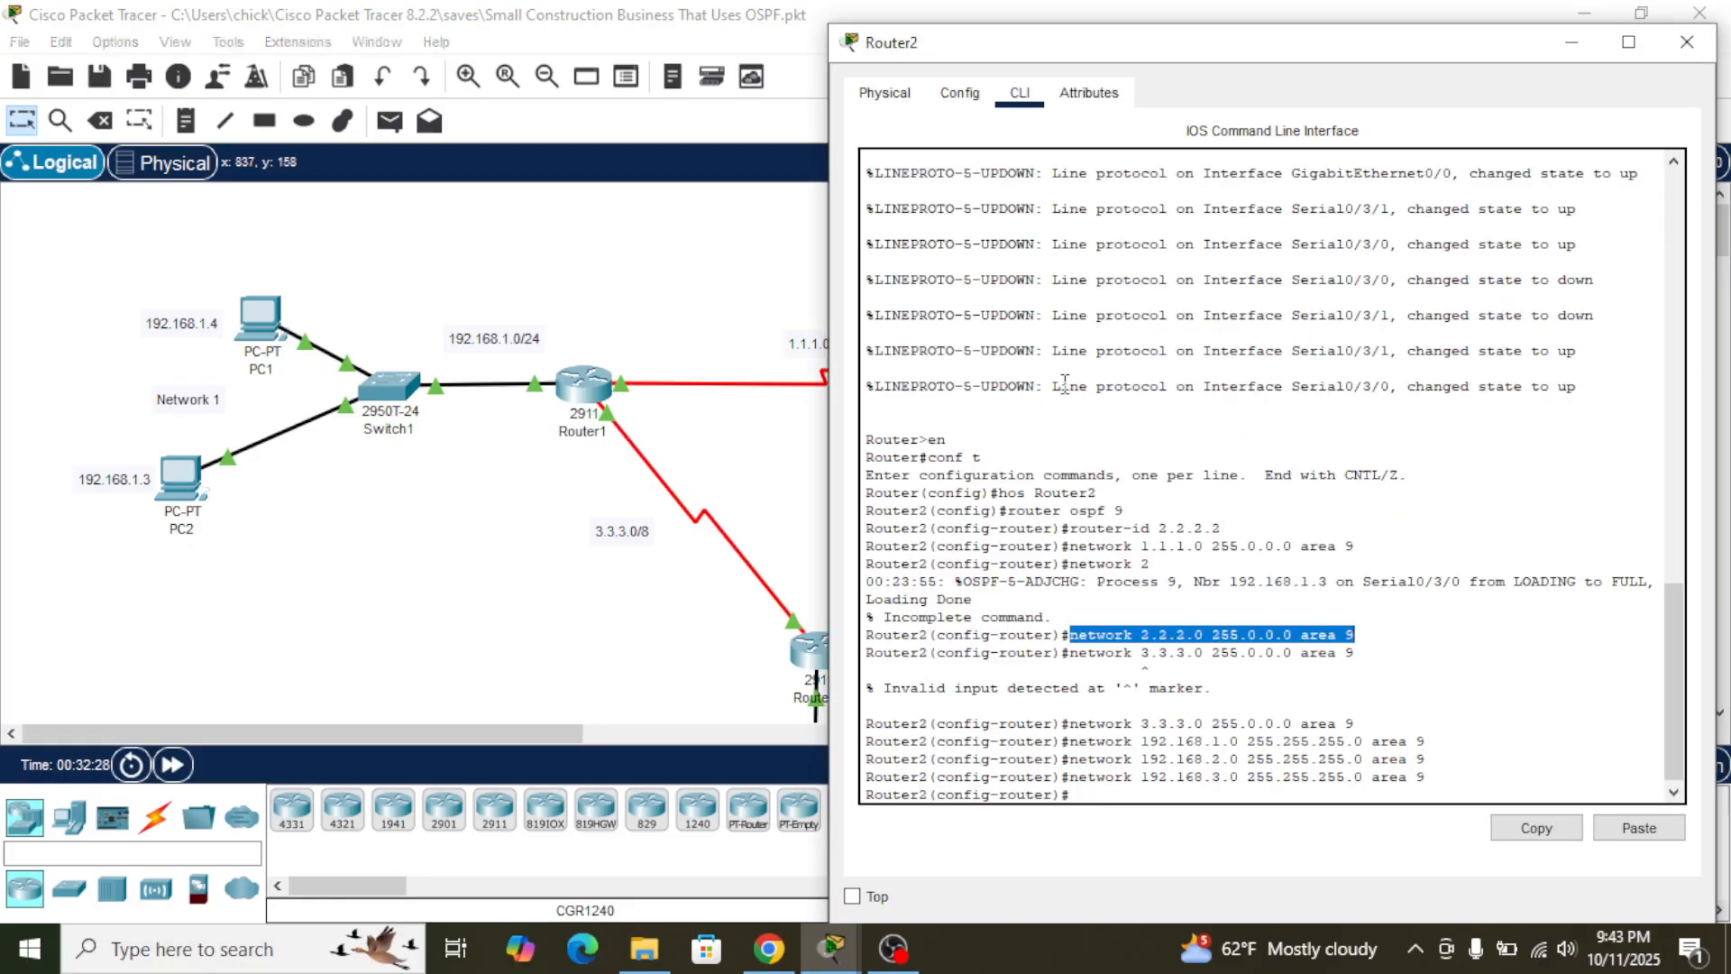
pyautogui.moveTo(1073, 665); pyautogui.dragTo(1089, 609)
pyautogui.click(1370, 606)
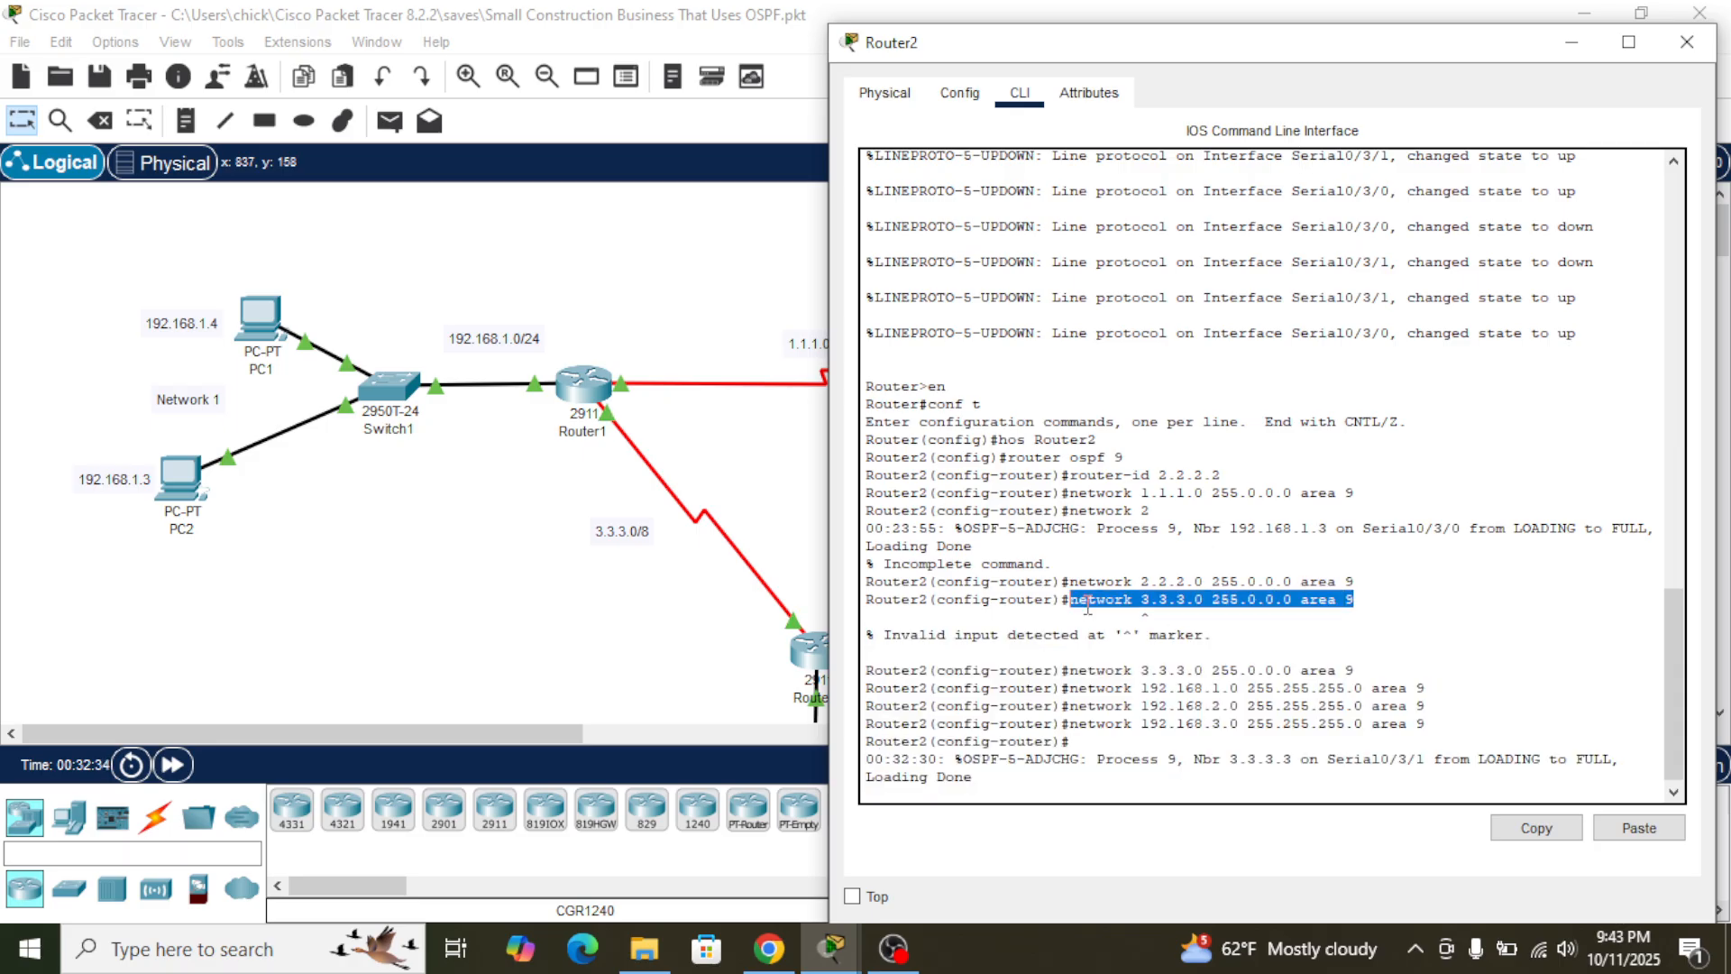
pyautogui.click(1515, 828)
pyautogui.click(769, 646)
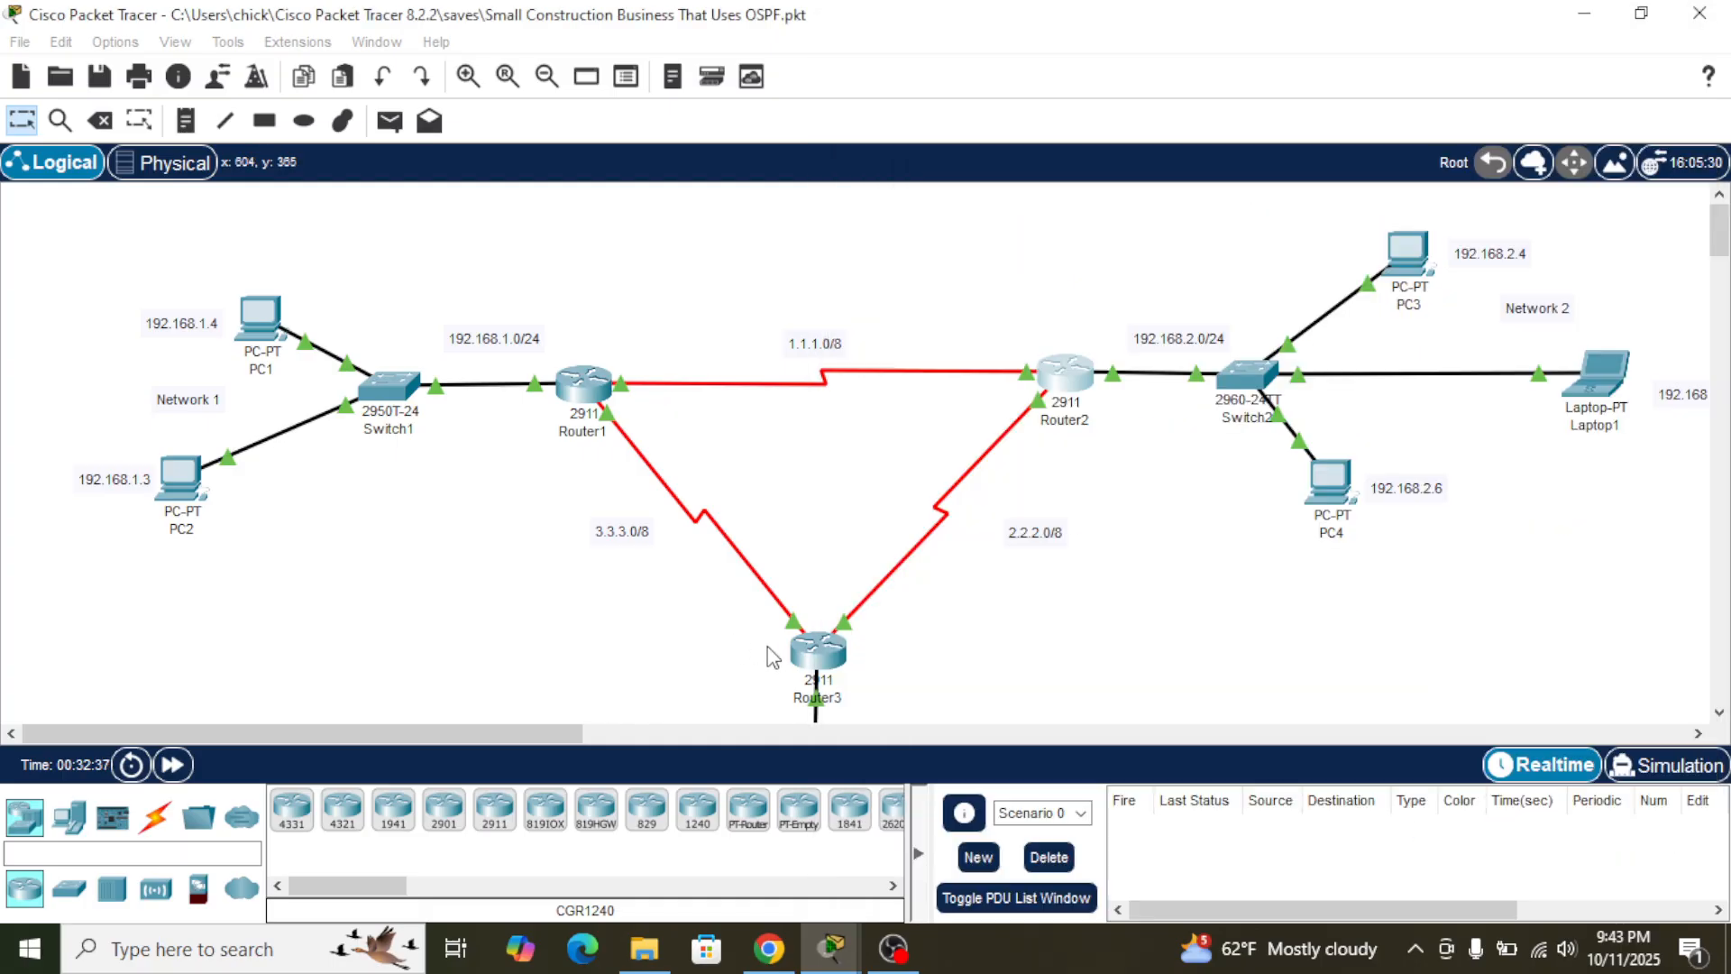
pyautogui.click(817, 661)
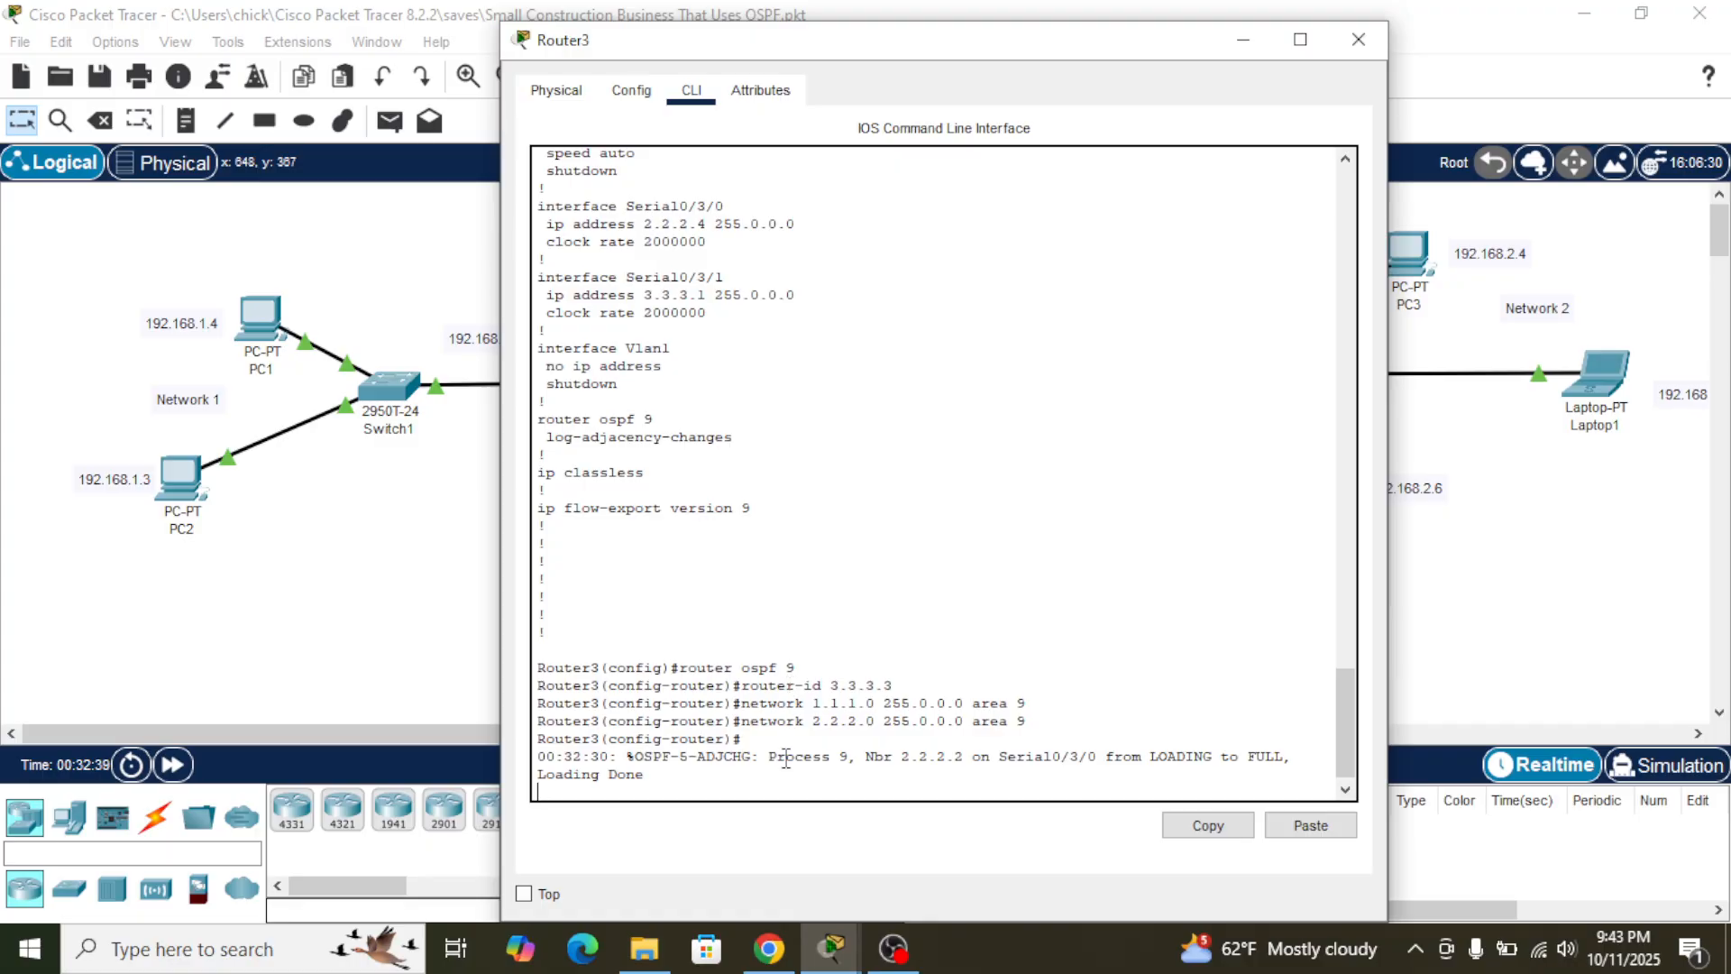
pyautogui.press('Return')
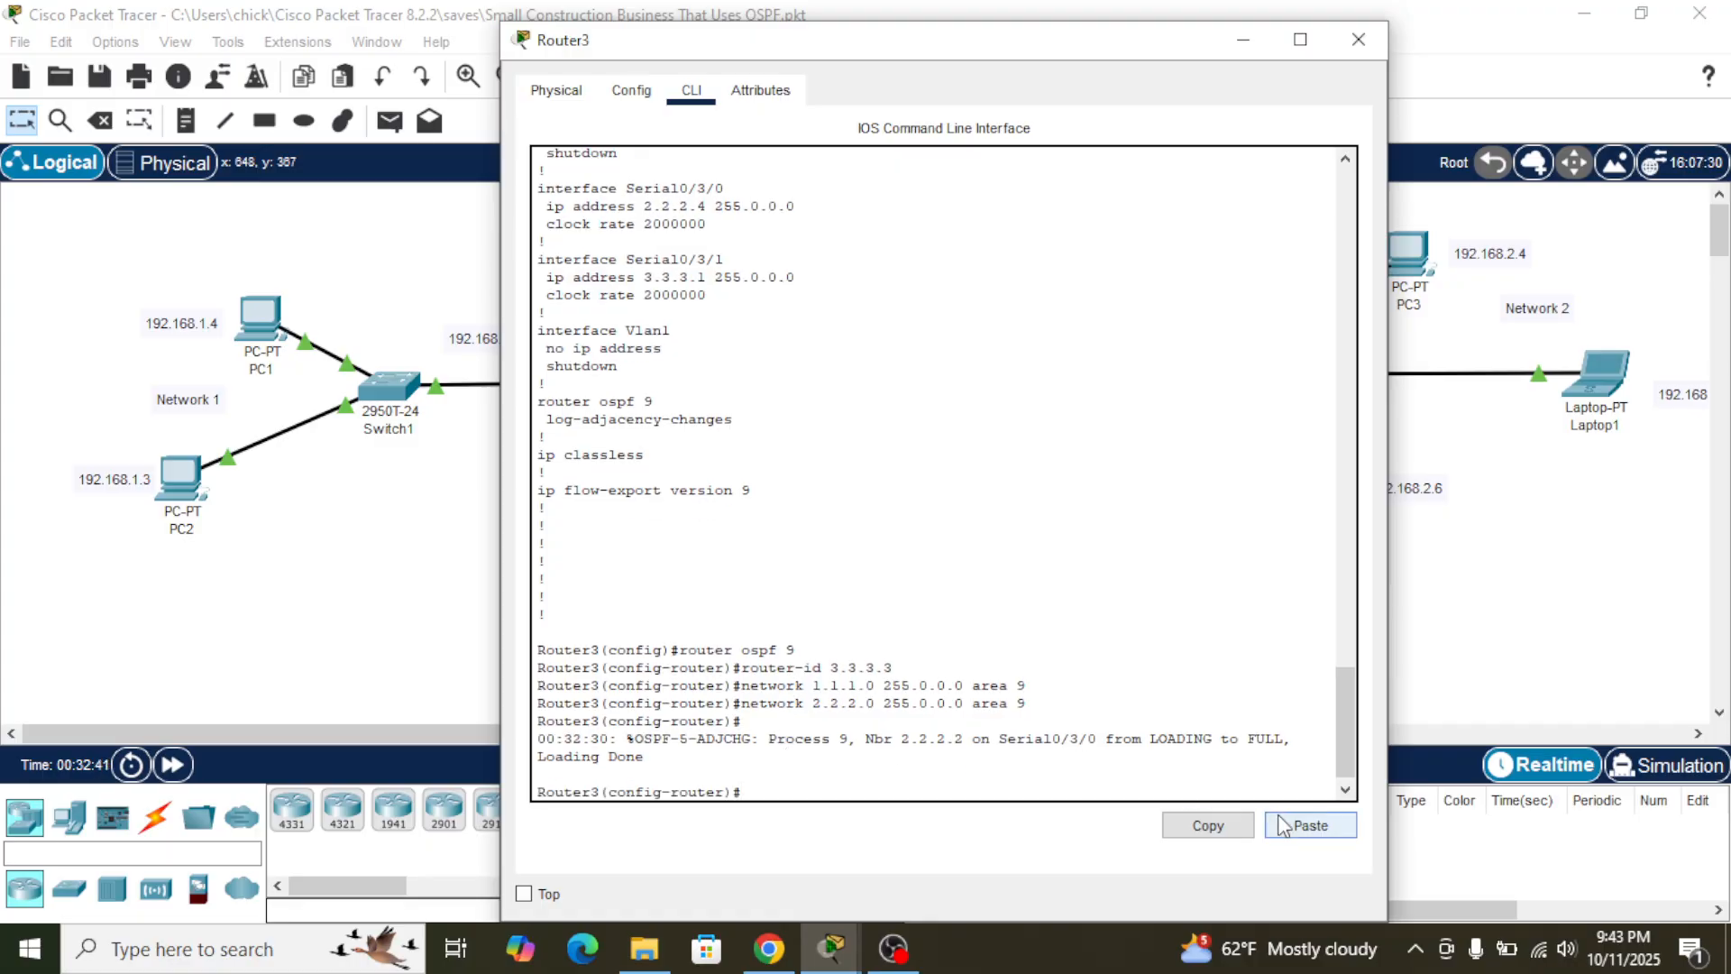
pyautogui.click(1309, 833)
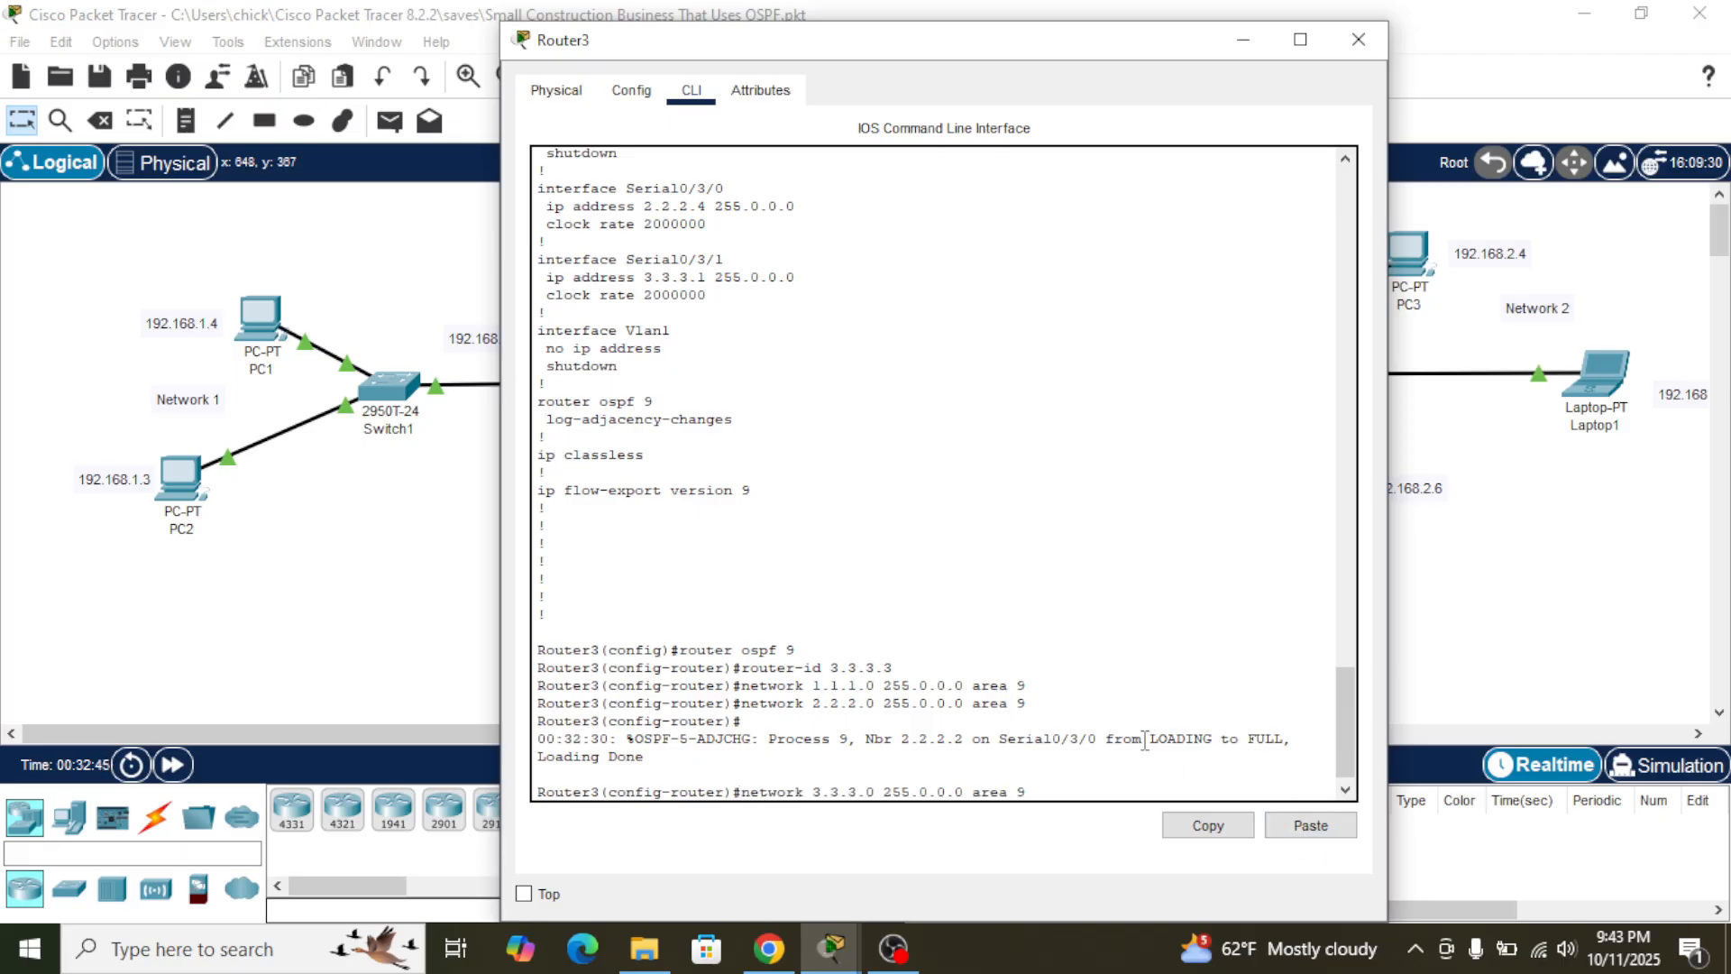
pyautogui.press('Return')
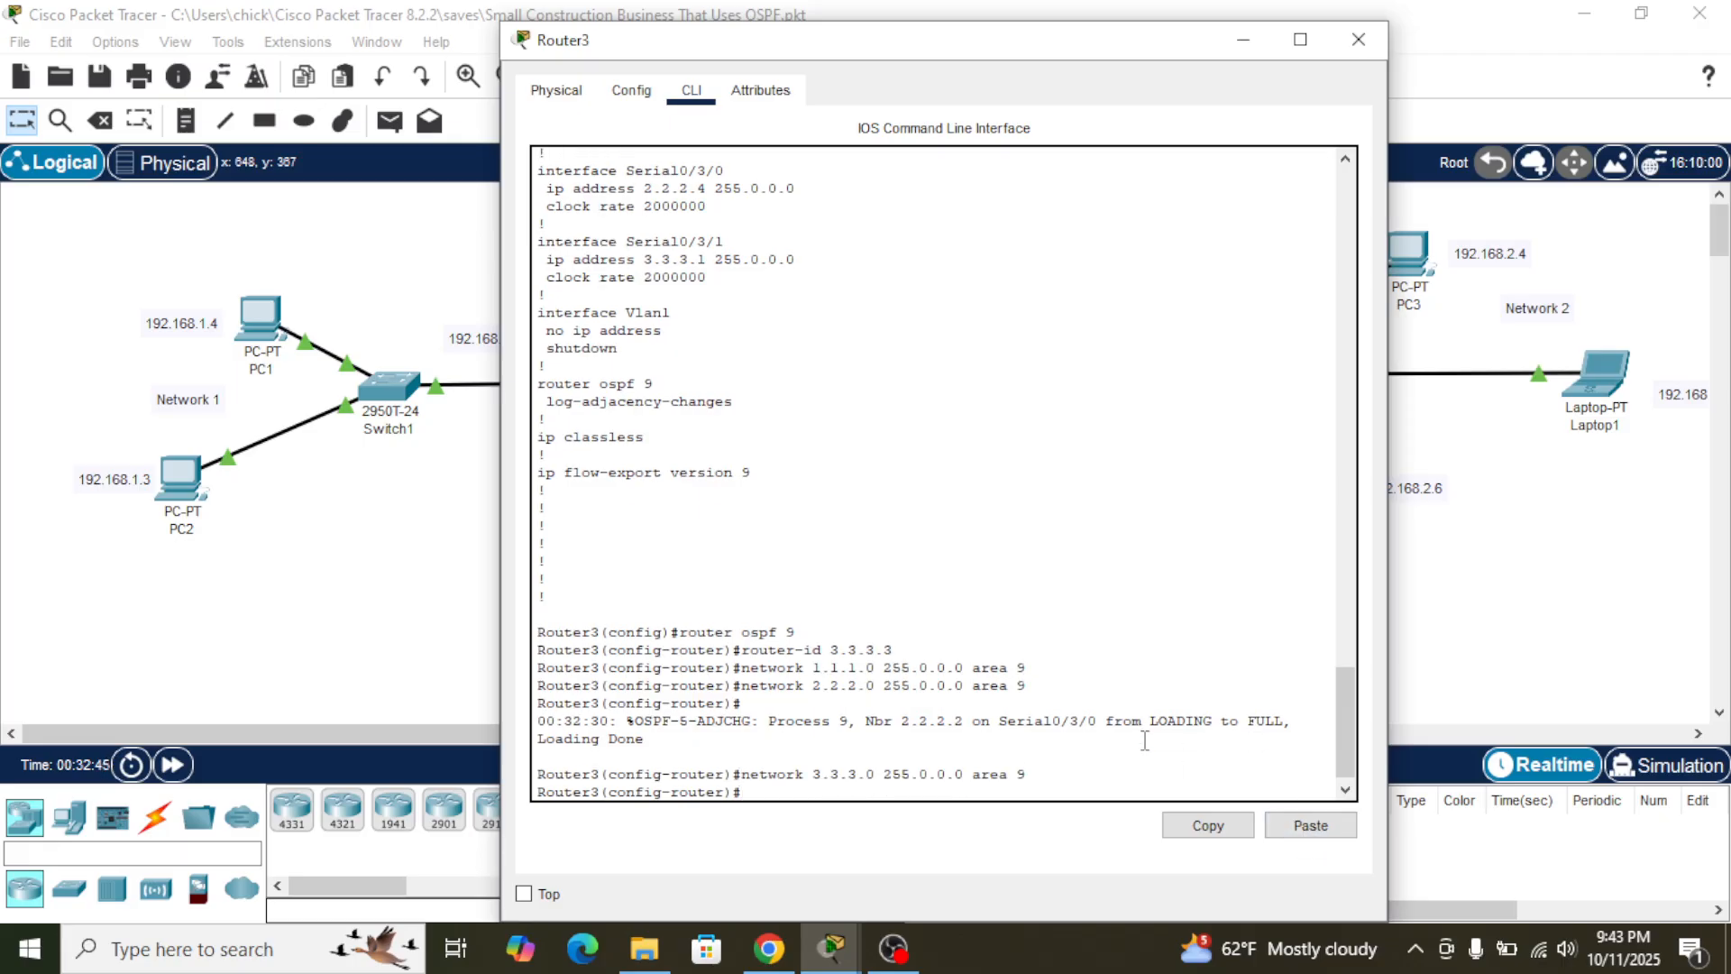
# - Advertise network 192.168.1.0 255.255.255.0 in area 9 on Router3 with the command copied from Router2's console
pyautogui.click(1474, 601)
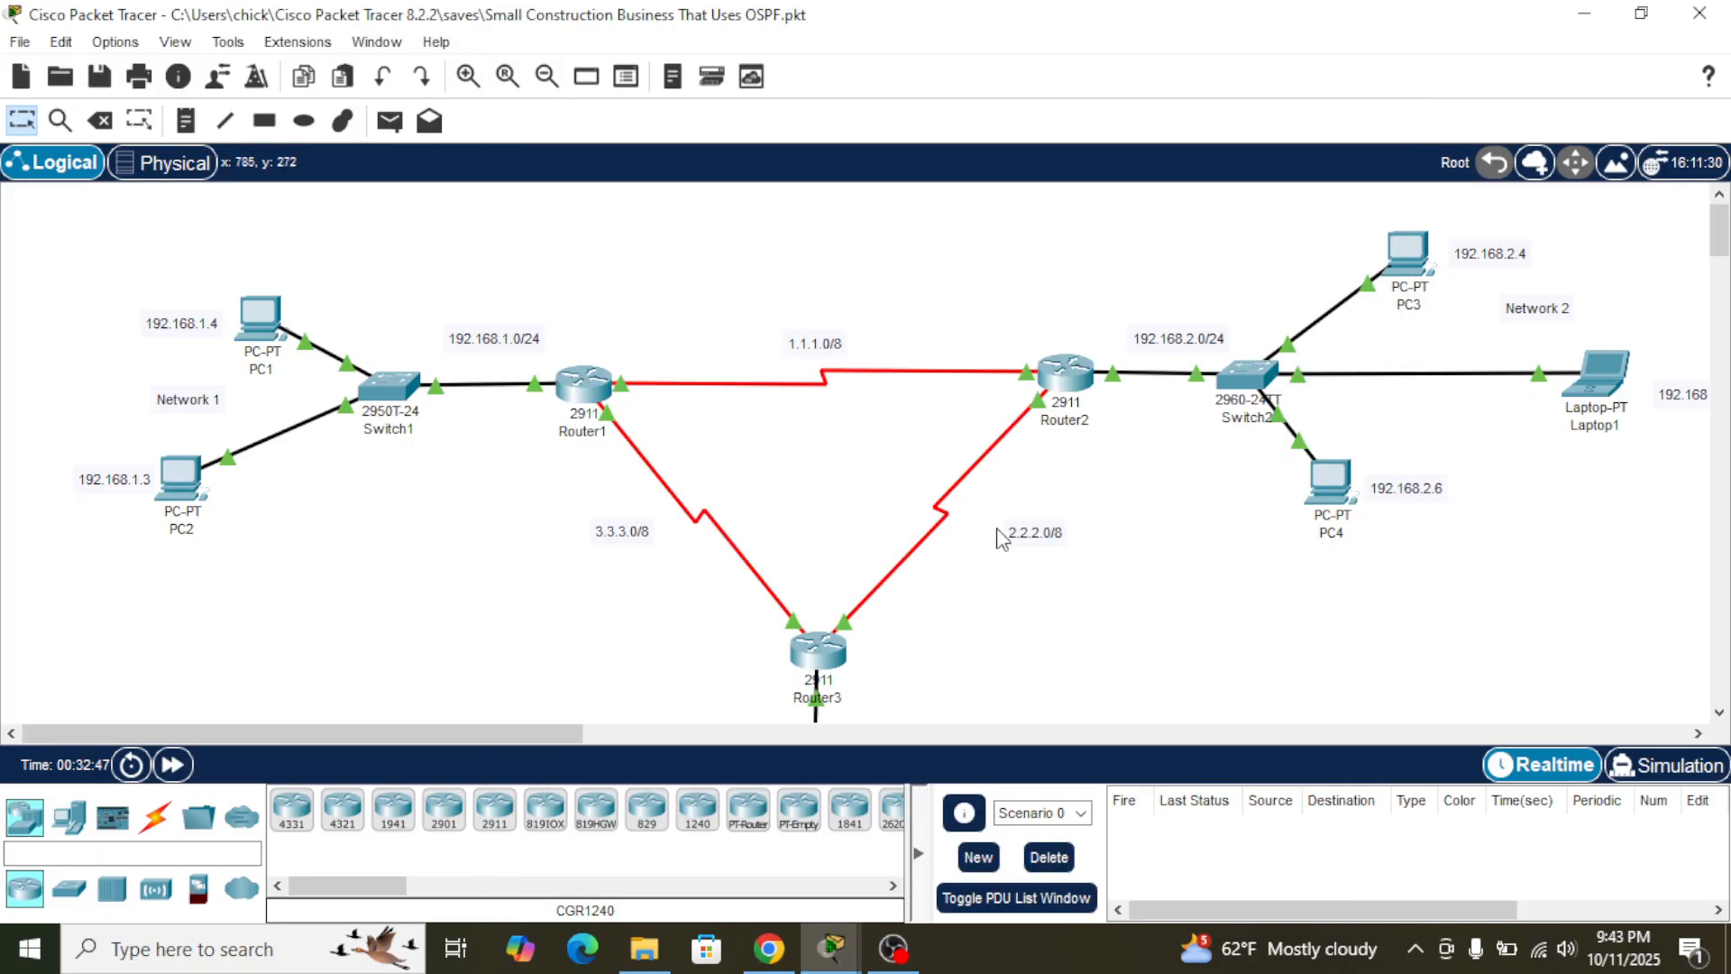
pyautogui.click(1070, 379)
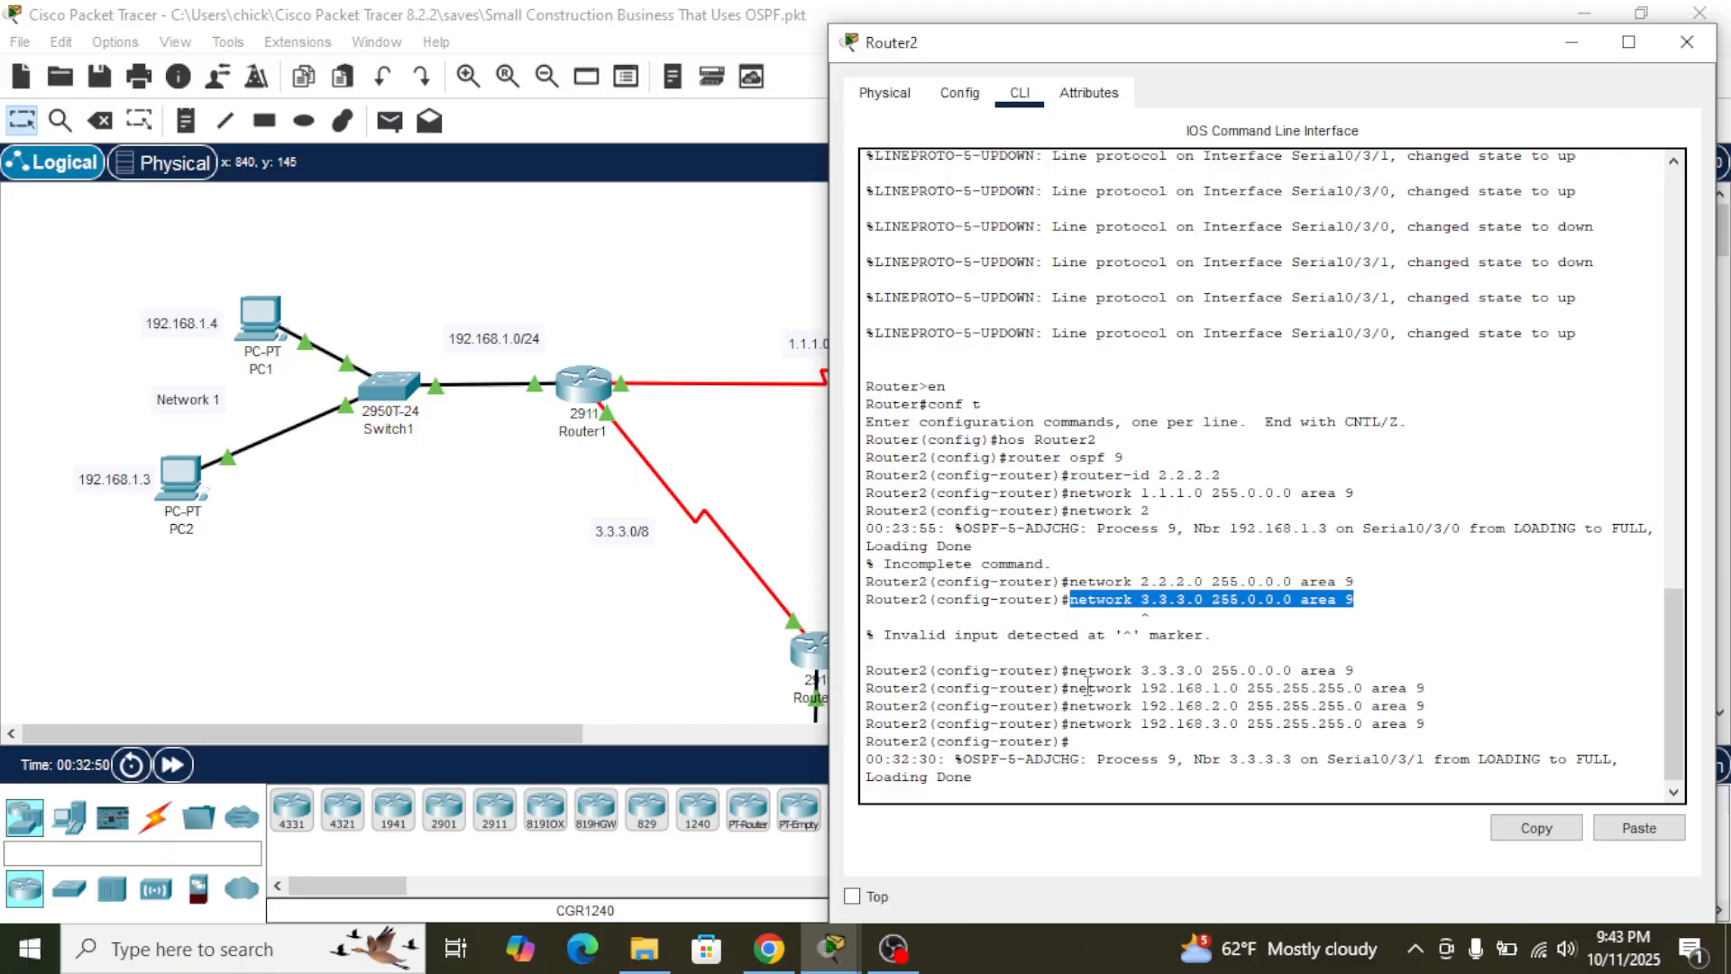
pyautogui.moveTo(1069, 685); pyautogui.dragTo(1422, 693)
pyautogui.click(1537, 828)
pyautogui.click(816, 656)
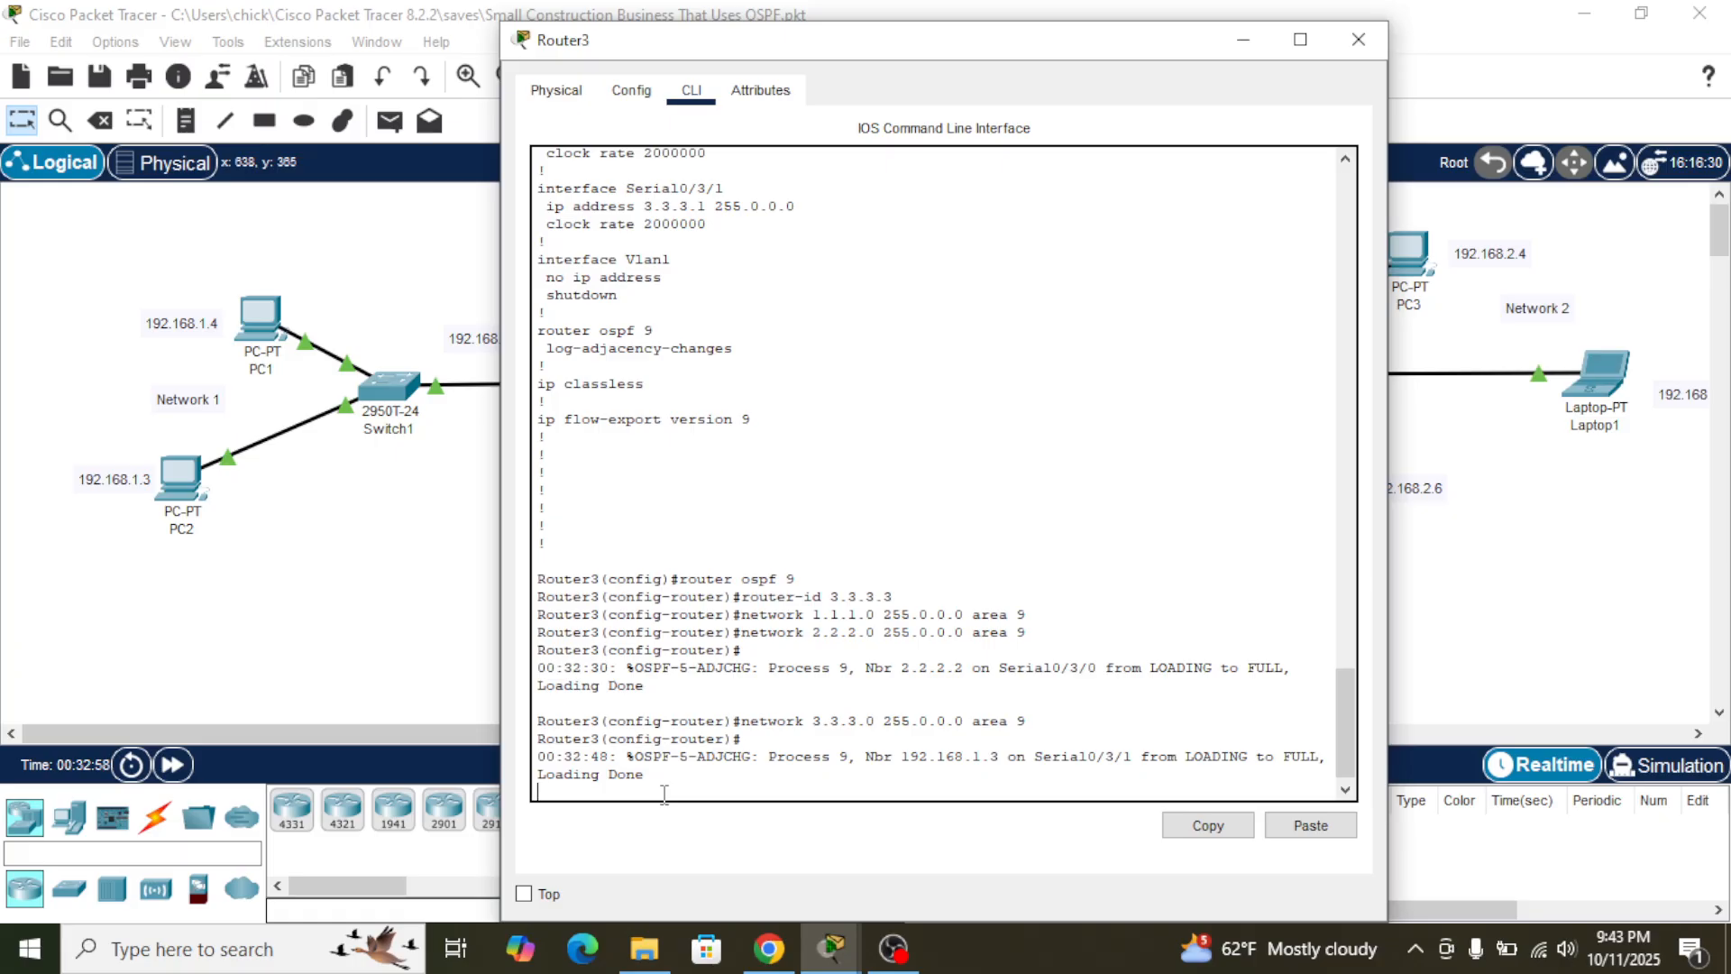
pyautogui.click(1310, 825)
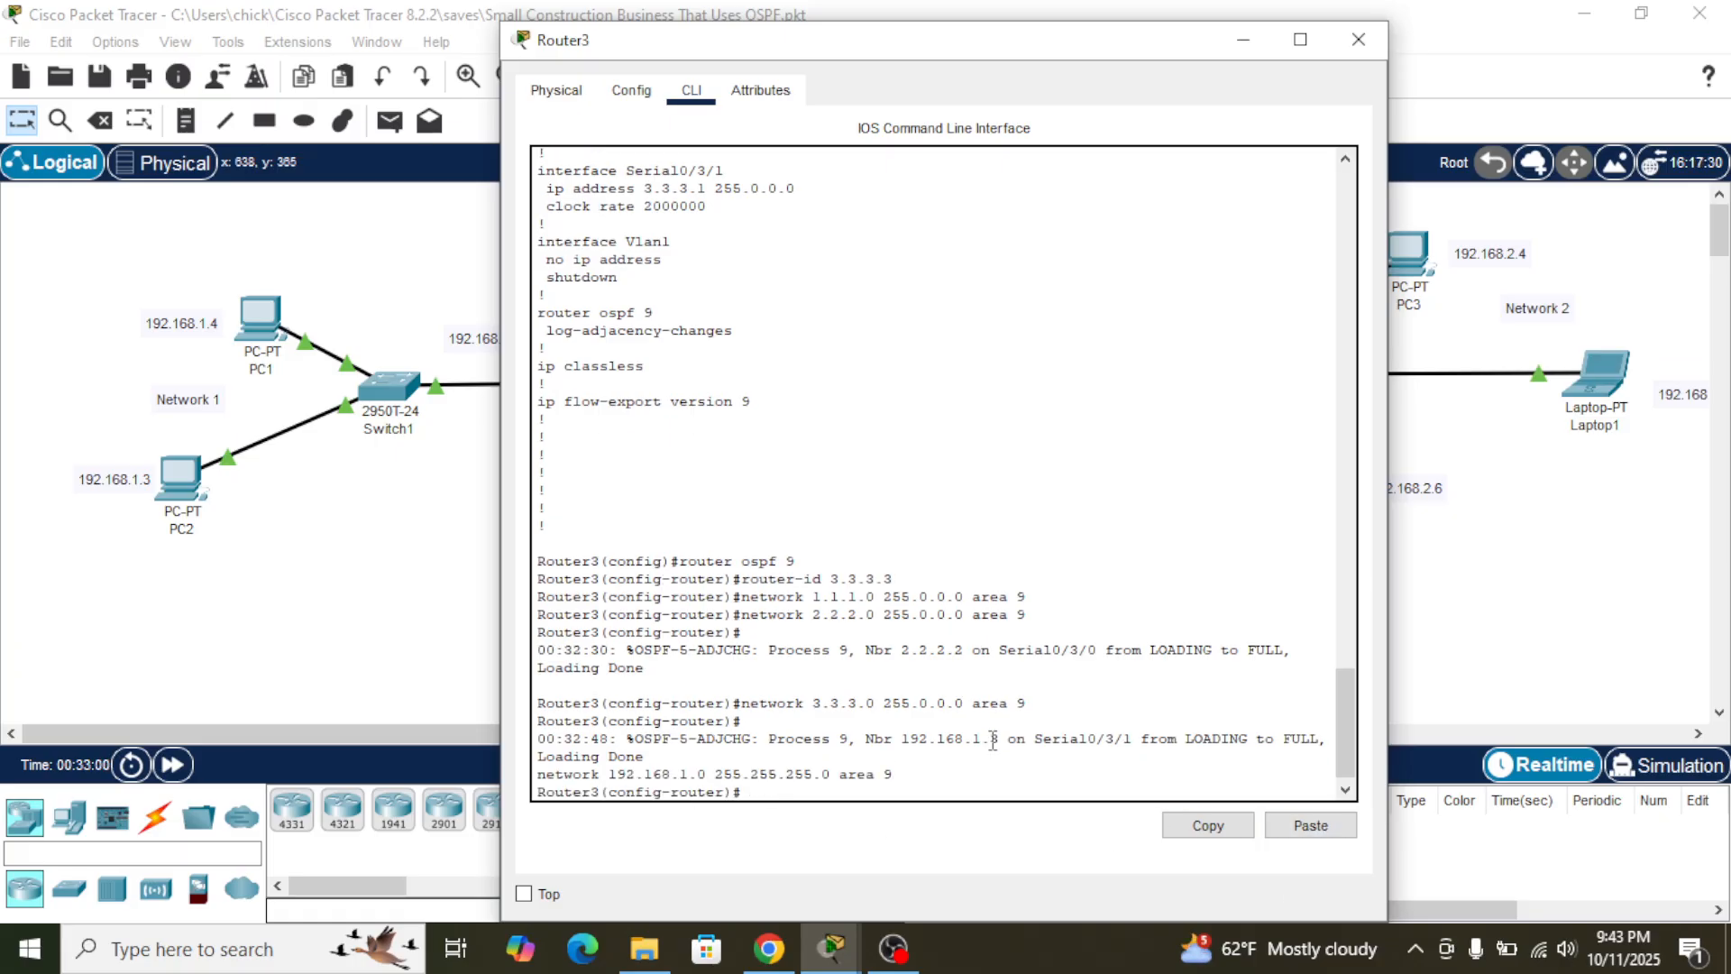
# - Copy Router2's network 192.168.2.0 255.255.255.0 area 9 command and run it in Router3's OSPF configuration
pyautogui.click(1460, 678)
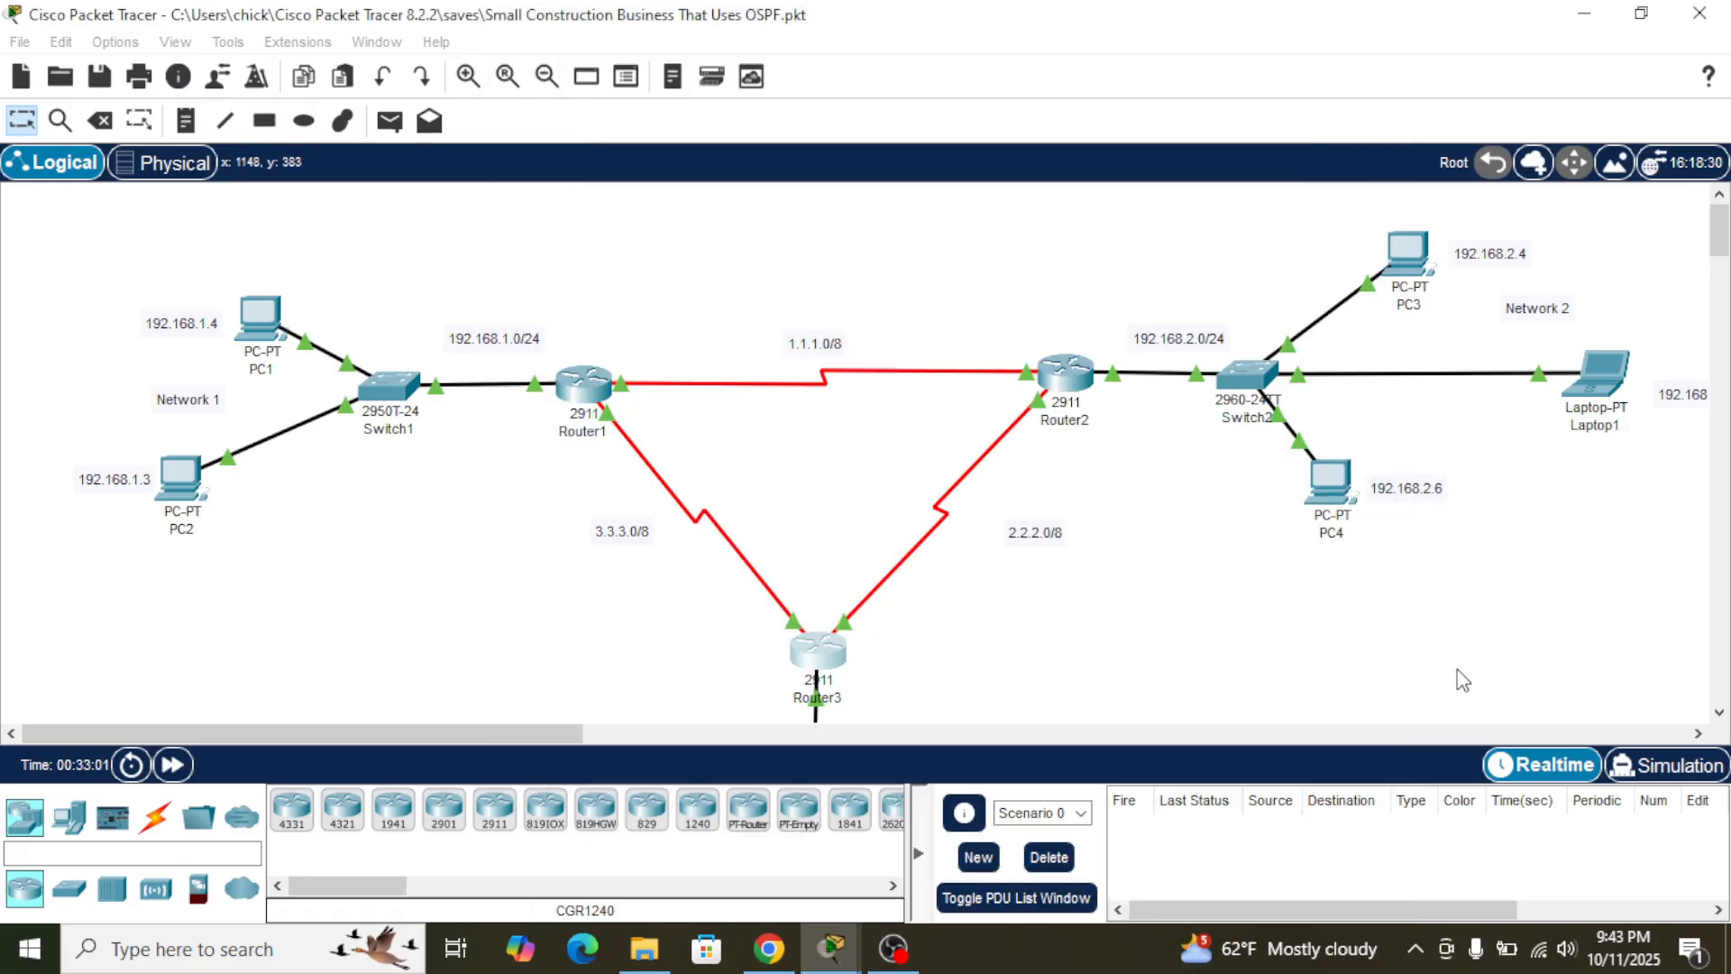
pyautogui.click(1076, 384)
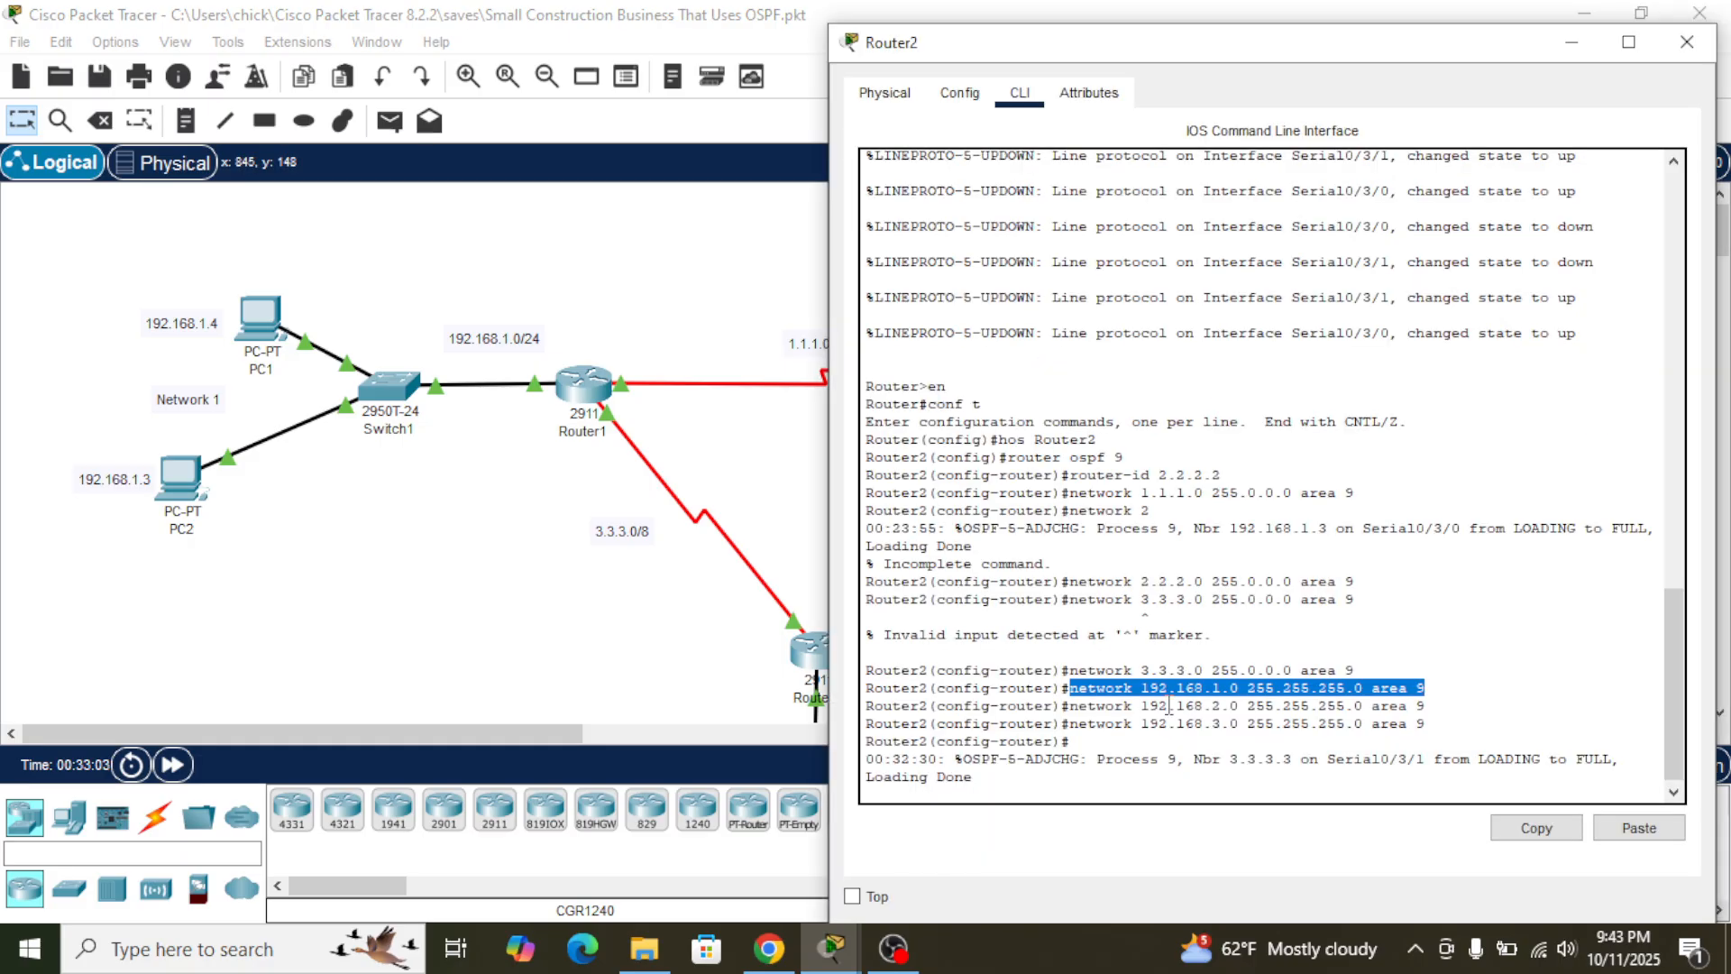
pyautogui.moveTo(1071, 706); pyautogui.dragTo(1441, 709)
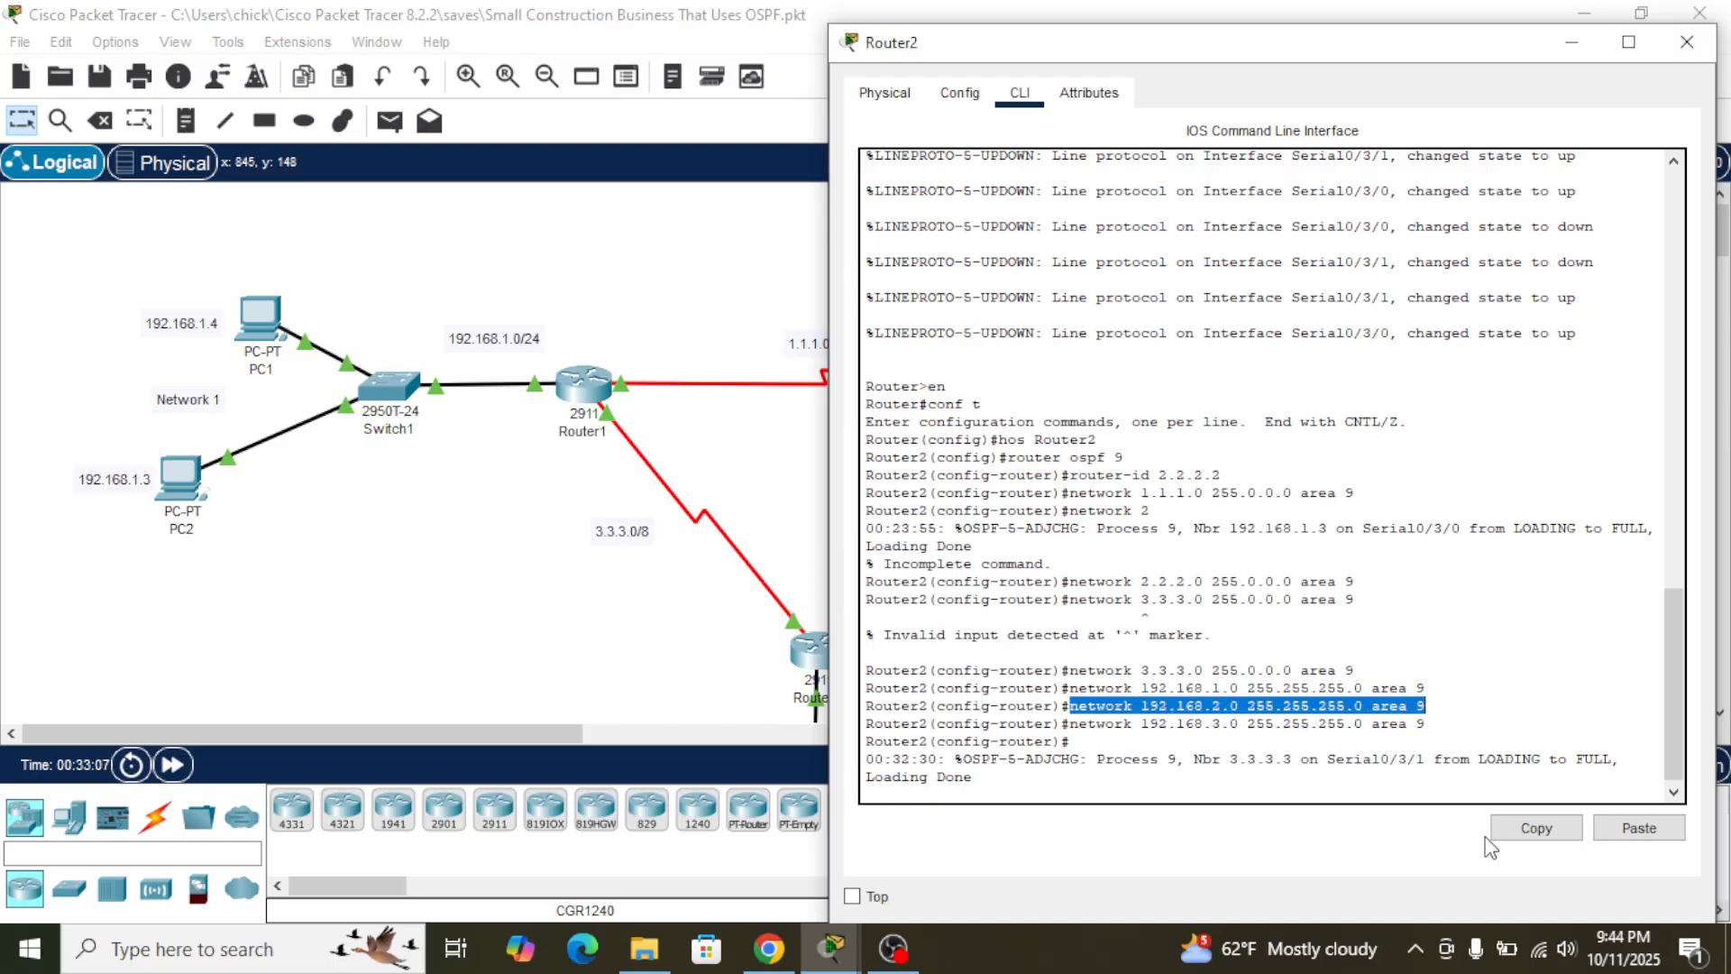
pyautogui.click(1520, 834)
pyautogui.click(701, 621)
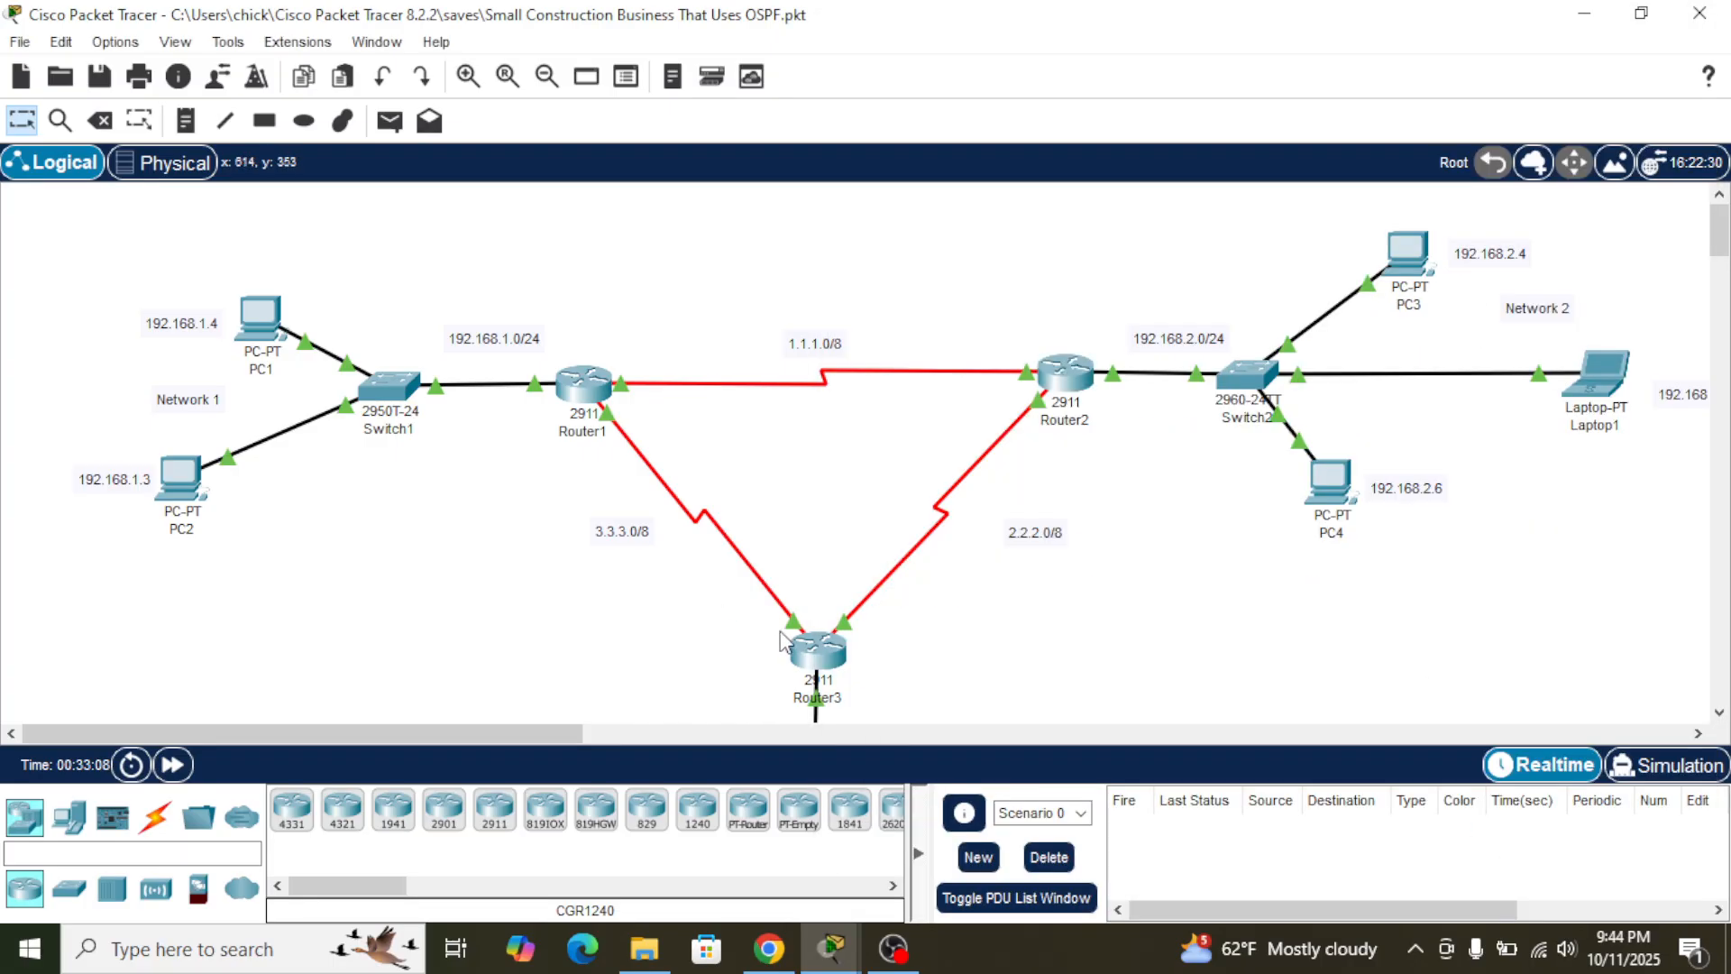
pyautogui.click(812, 661)
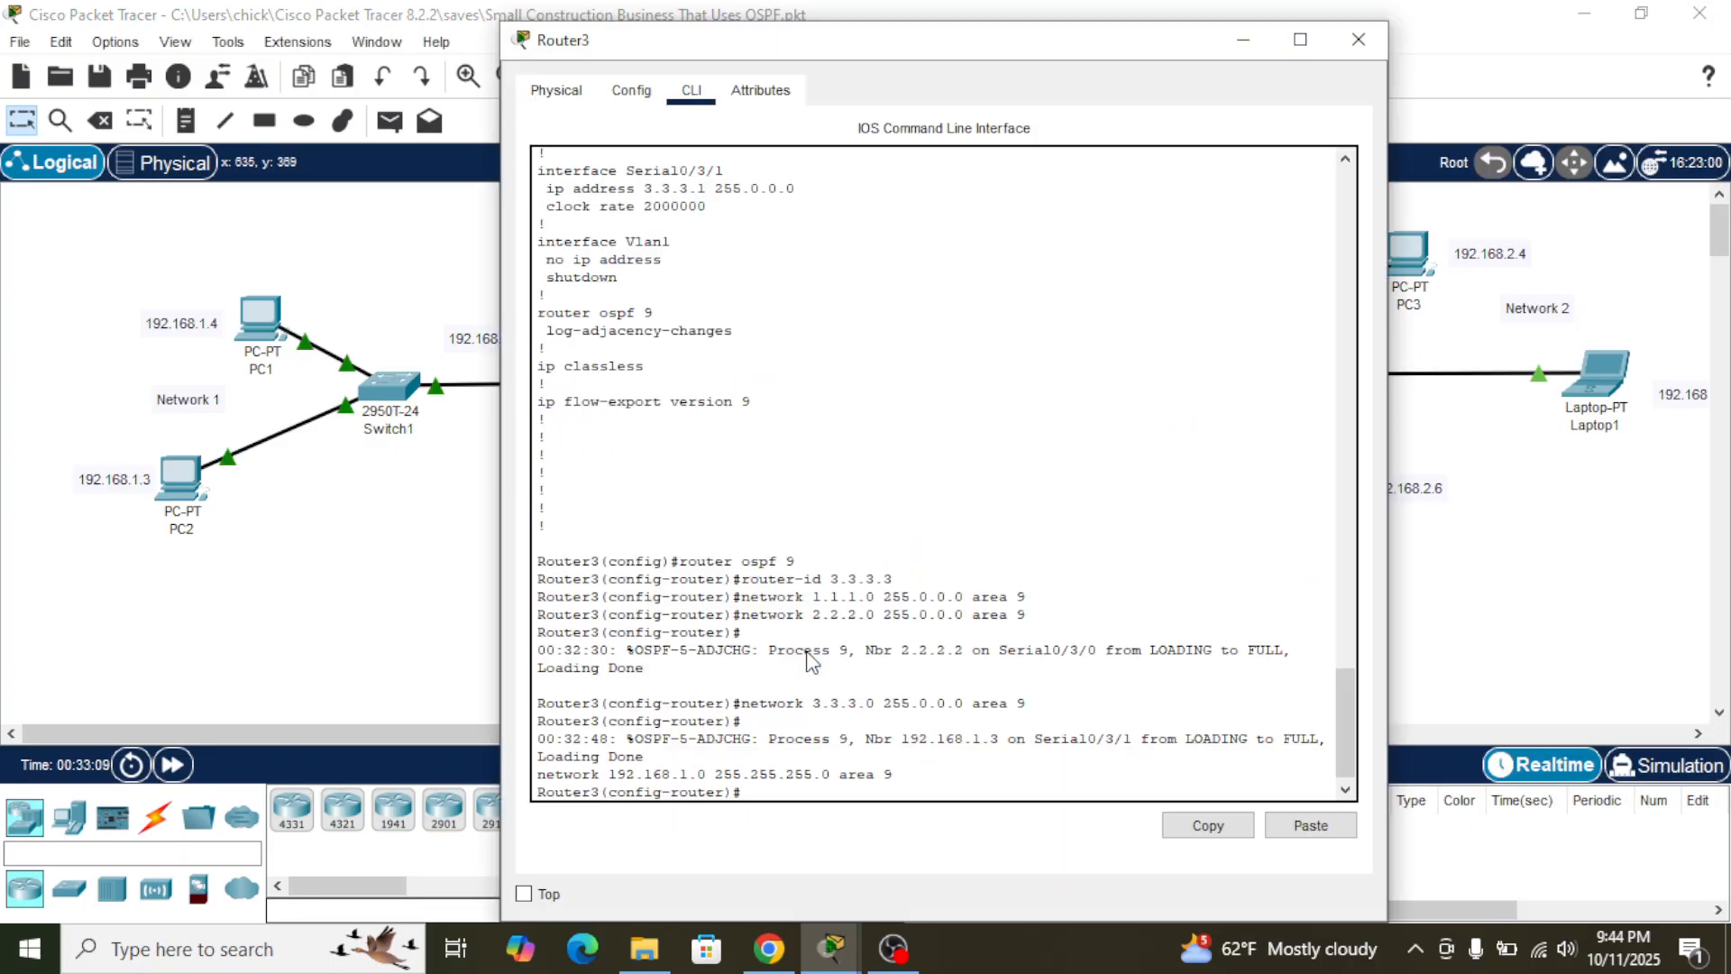
pyautogui.click(1322, 826)
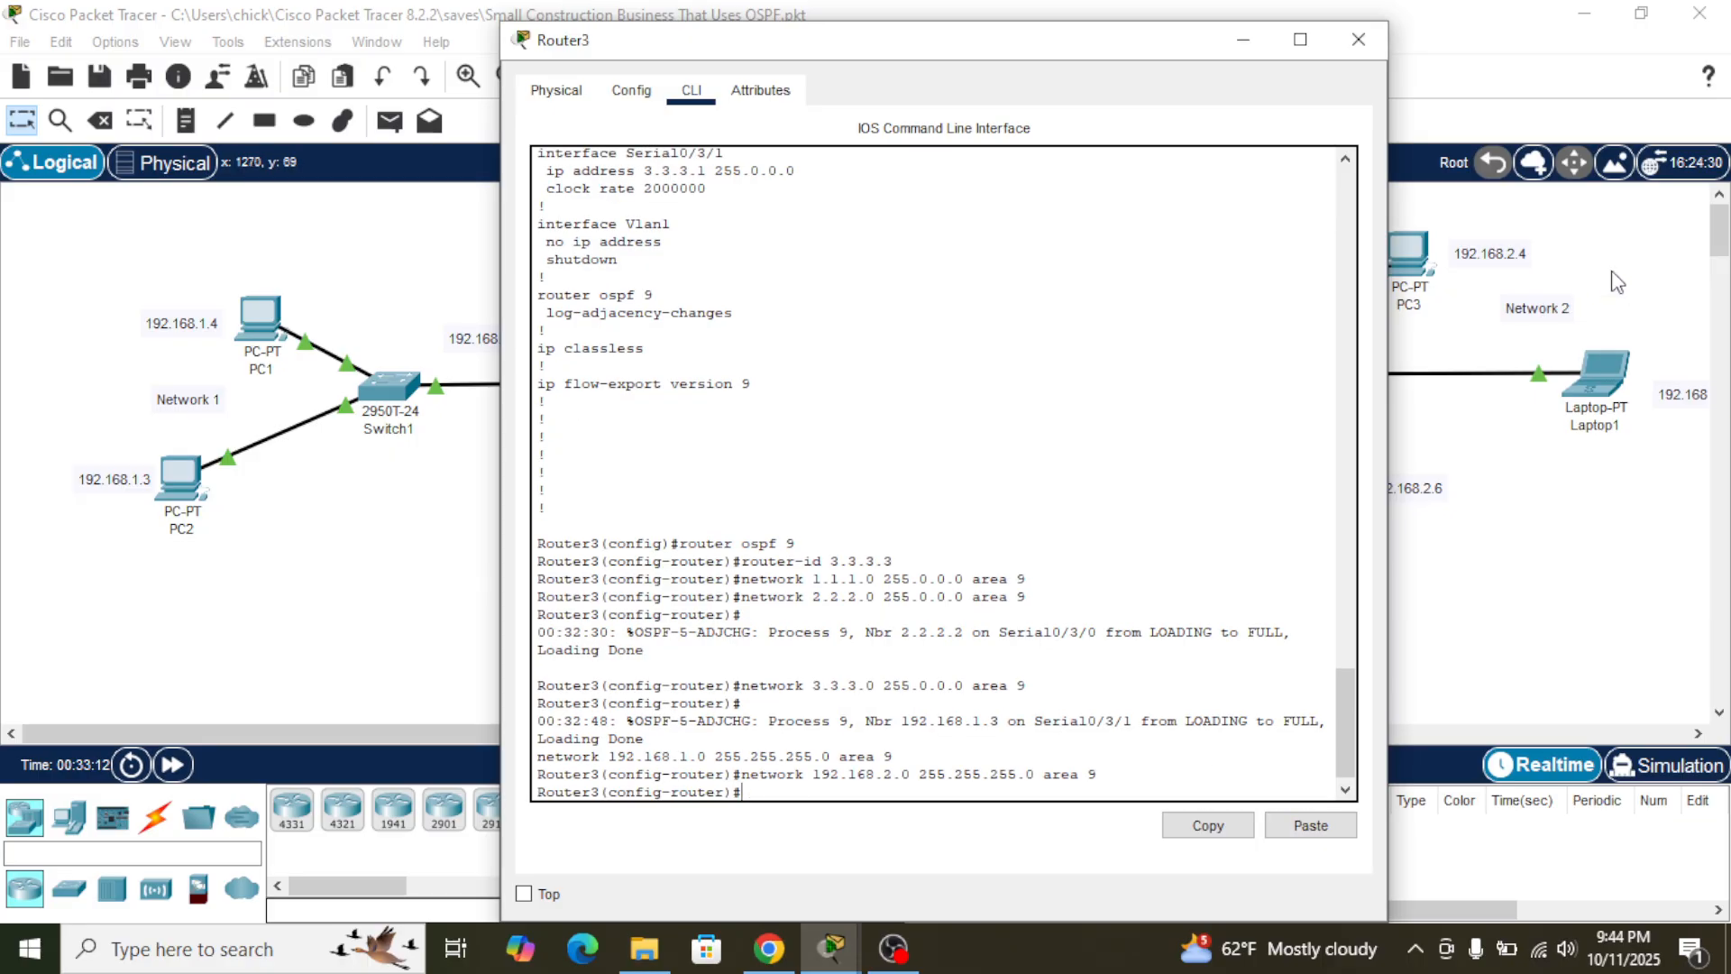
# - Advertise network 192.168.3.0 255.255.255.0 in area 9 on Router3, using the matching command copied from Router2
pyautogui.click(1473, 592)
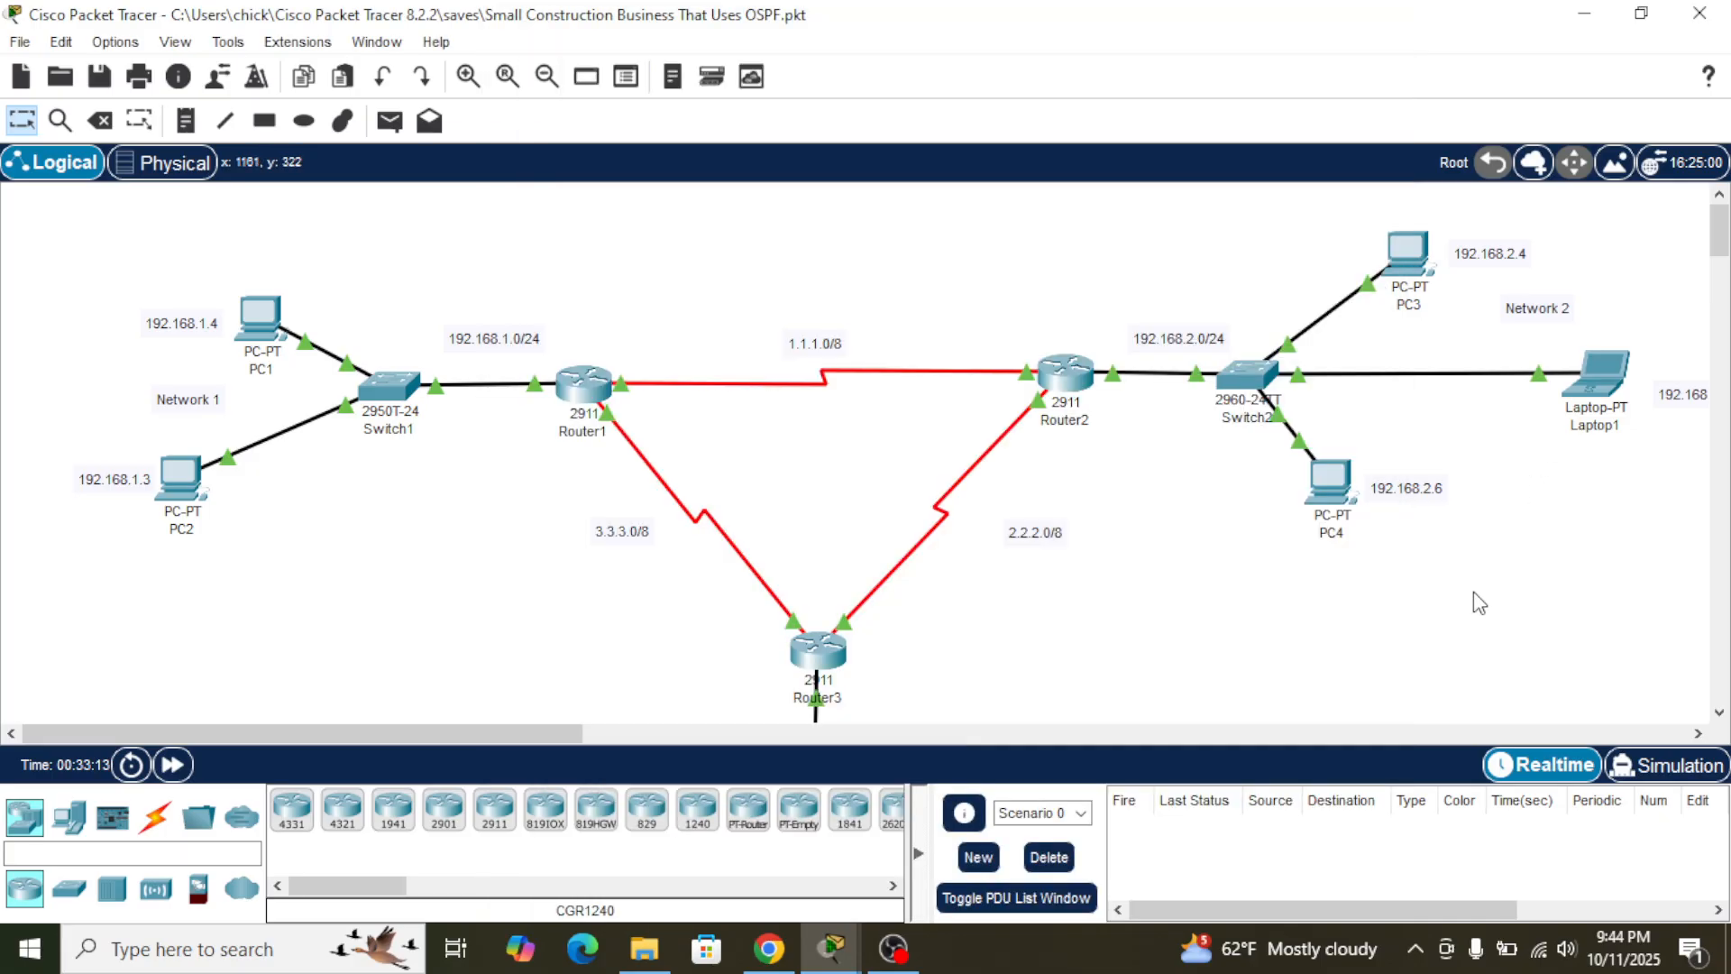
pyautogui.click(824, 675)
pyautogui.click(1572, 539)
pyautogui.click(1082, 378)
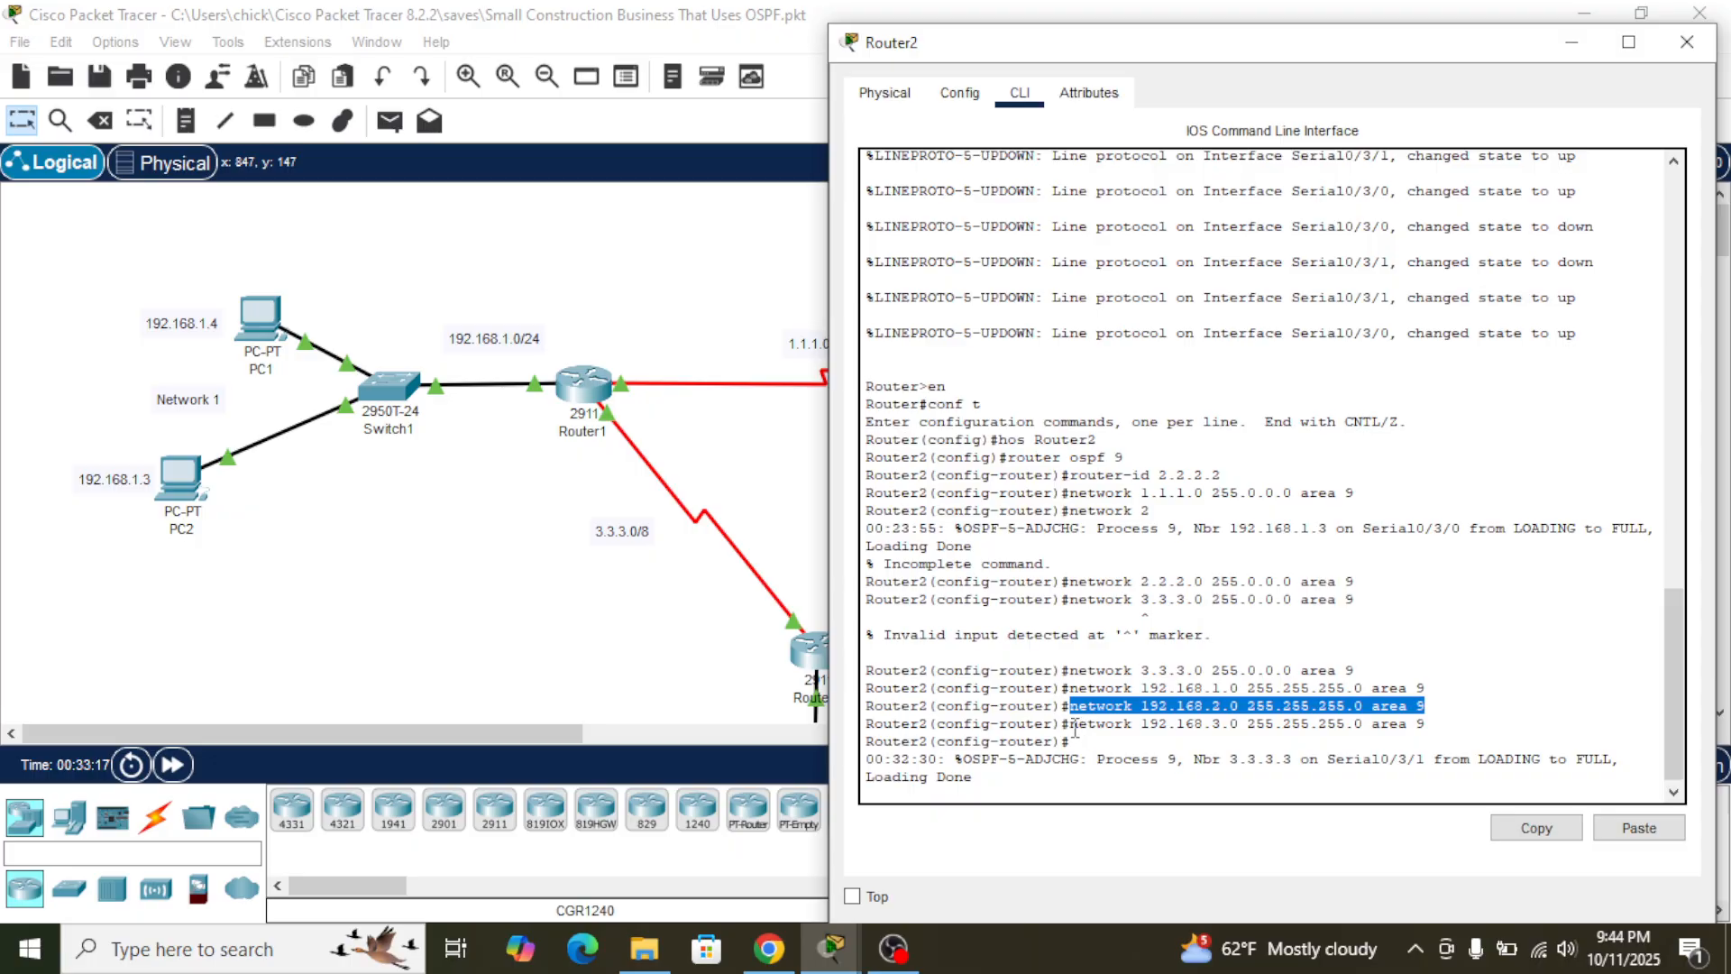
pyautogui.moveTo(1071, 724); pyautogui.dragTo(1437, 724)
pyautogui.click(1535, 828)
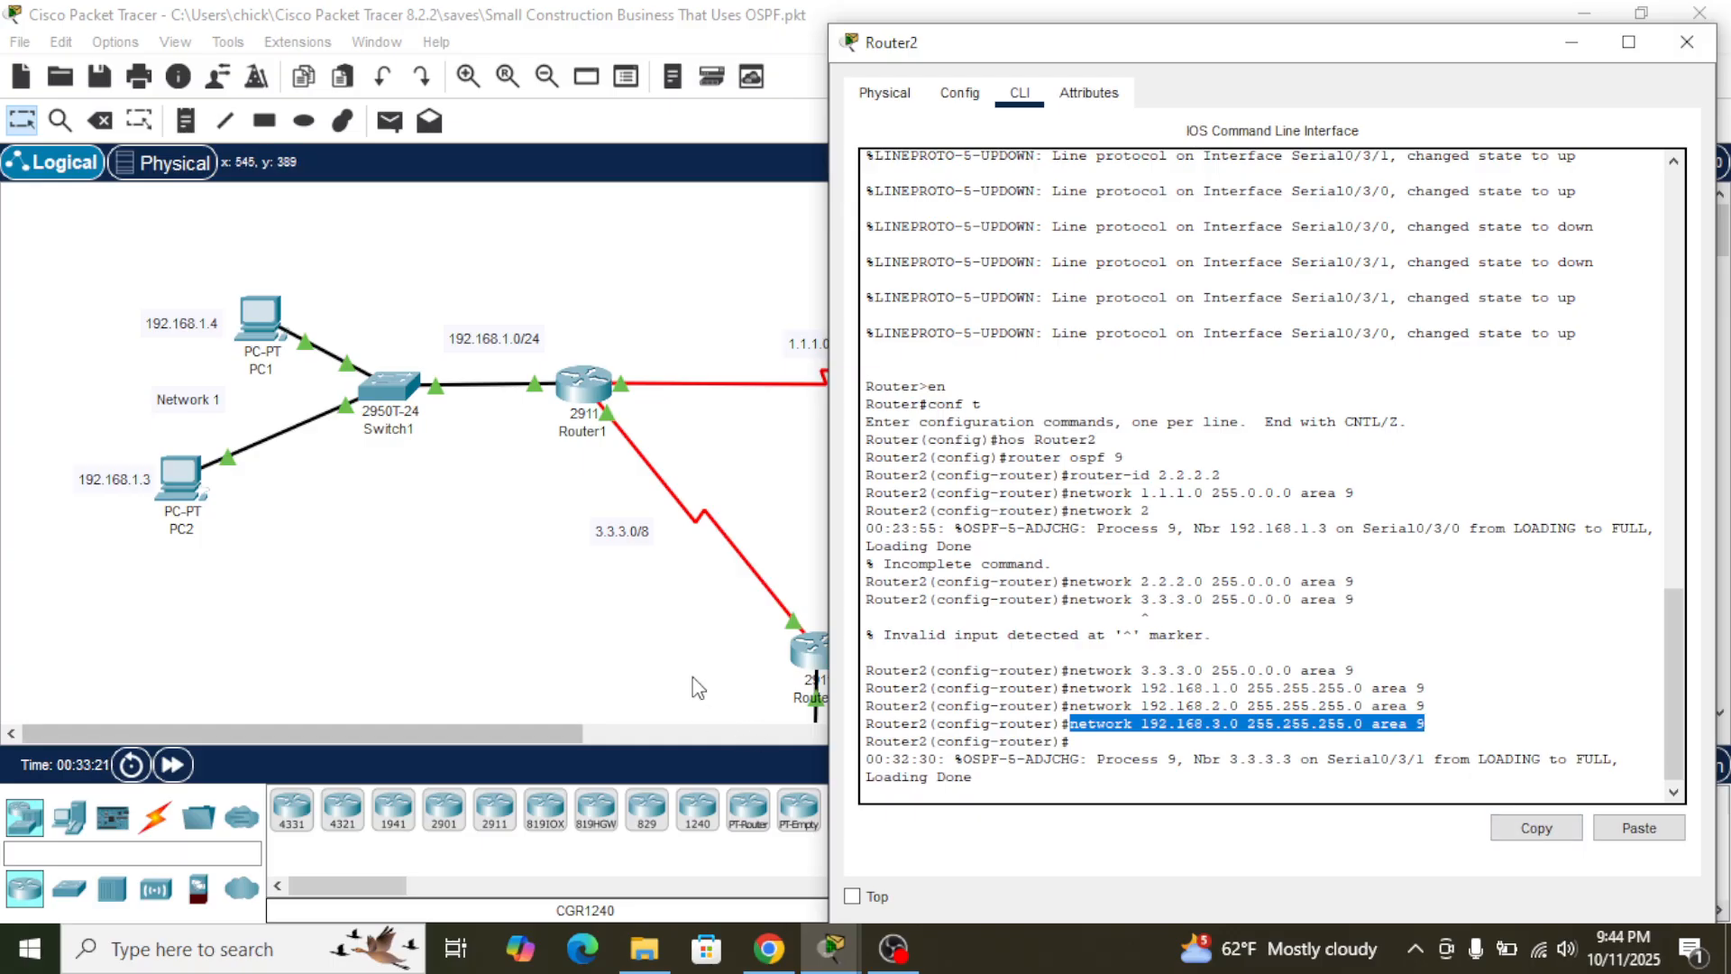
pyautogui.click(810, 651)
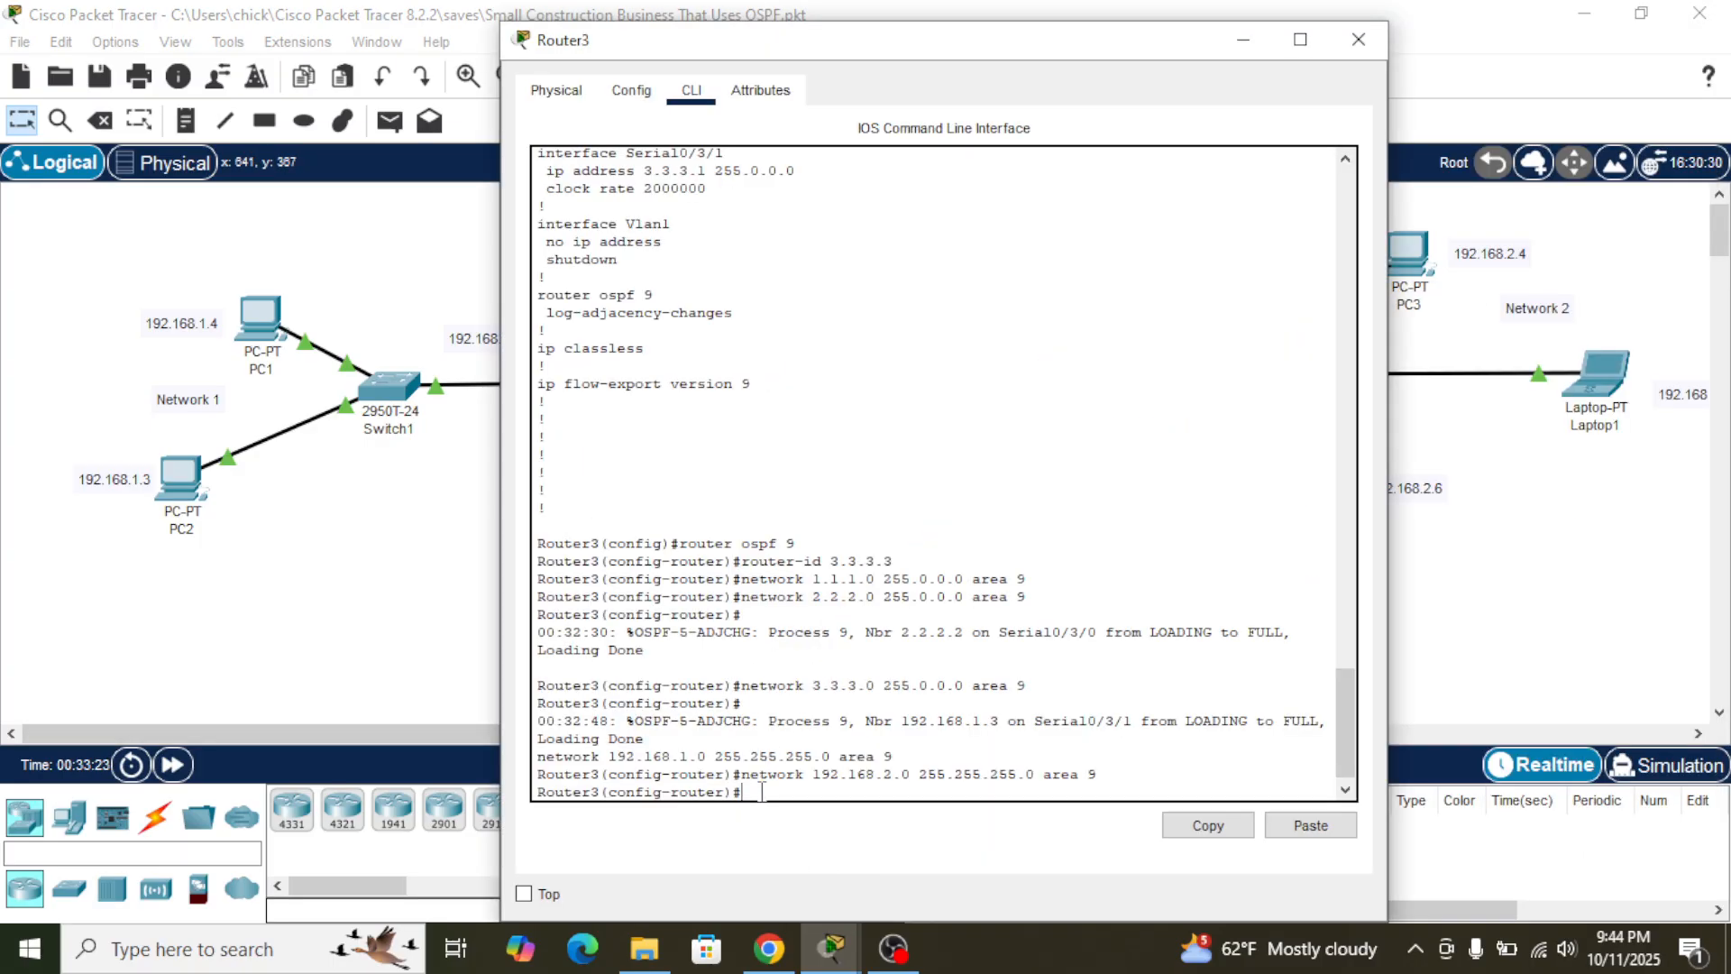
pyautogui.click(1310, 825)
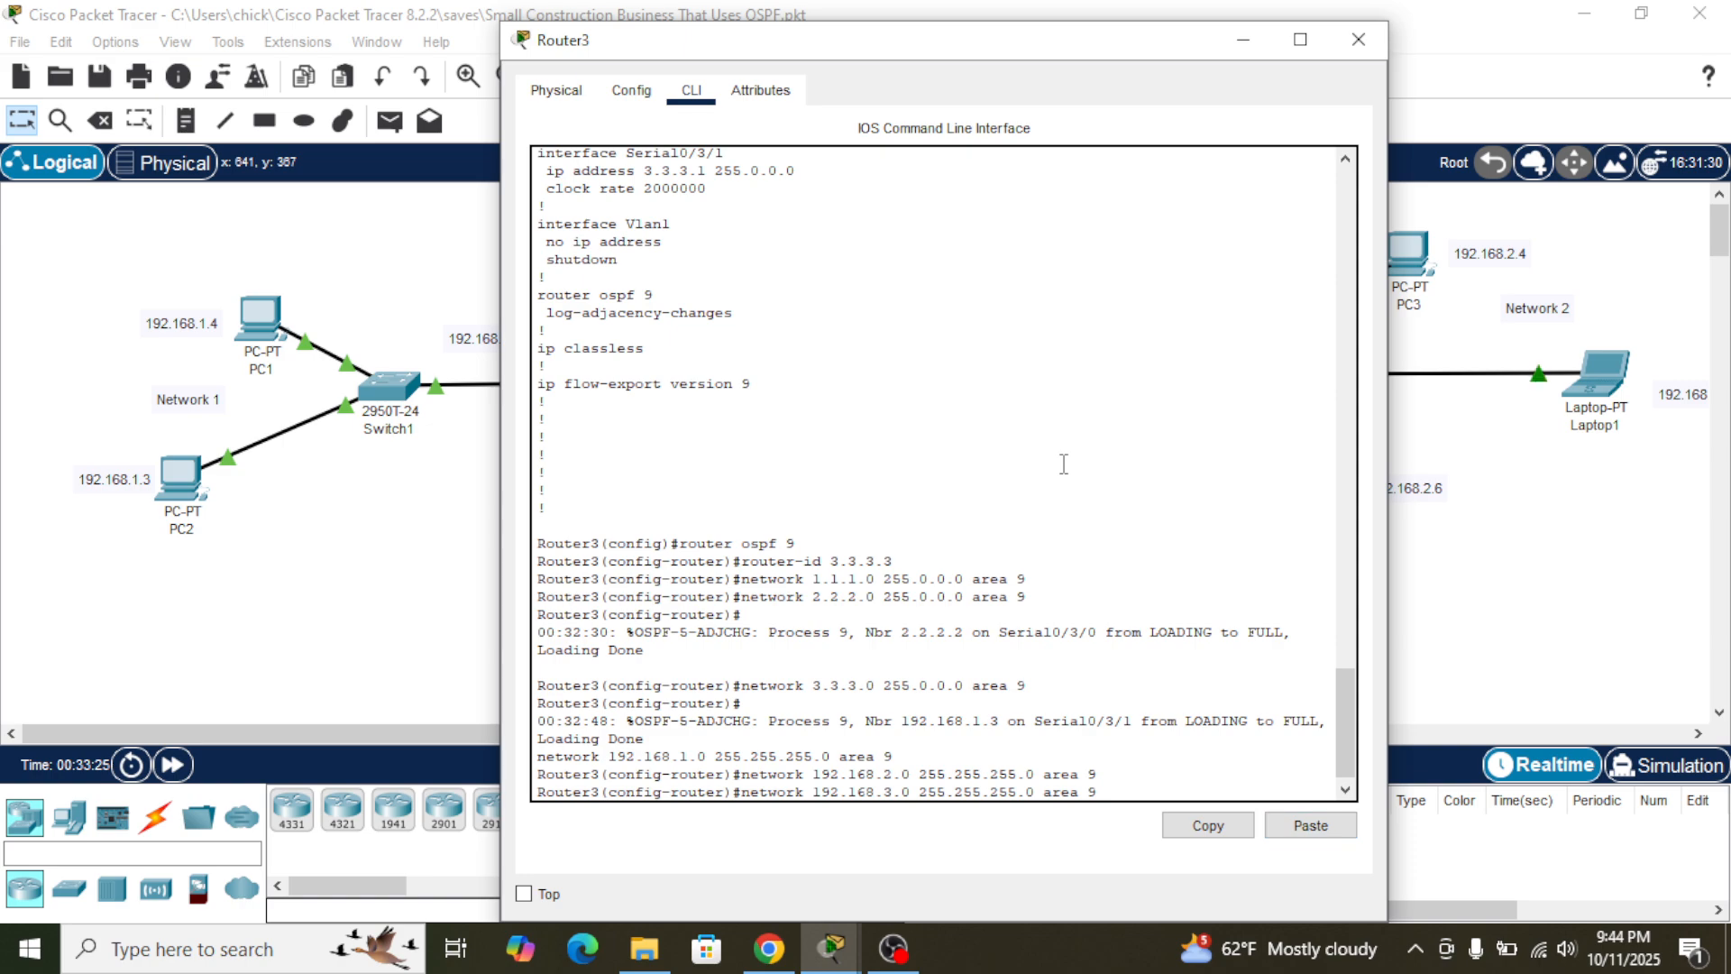
pyautogui.press('Return')
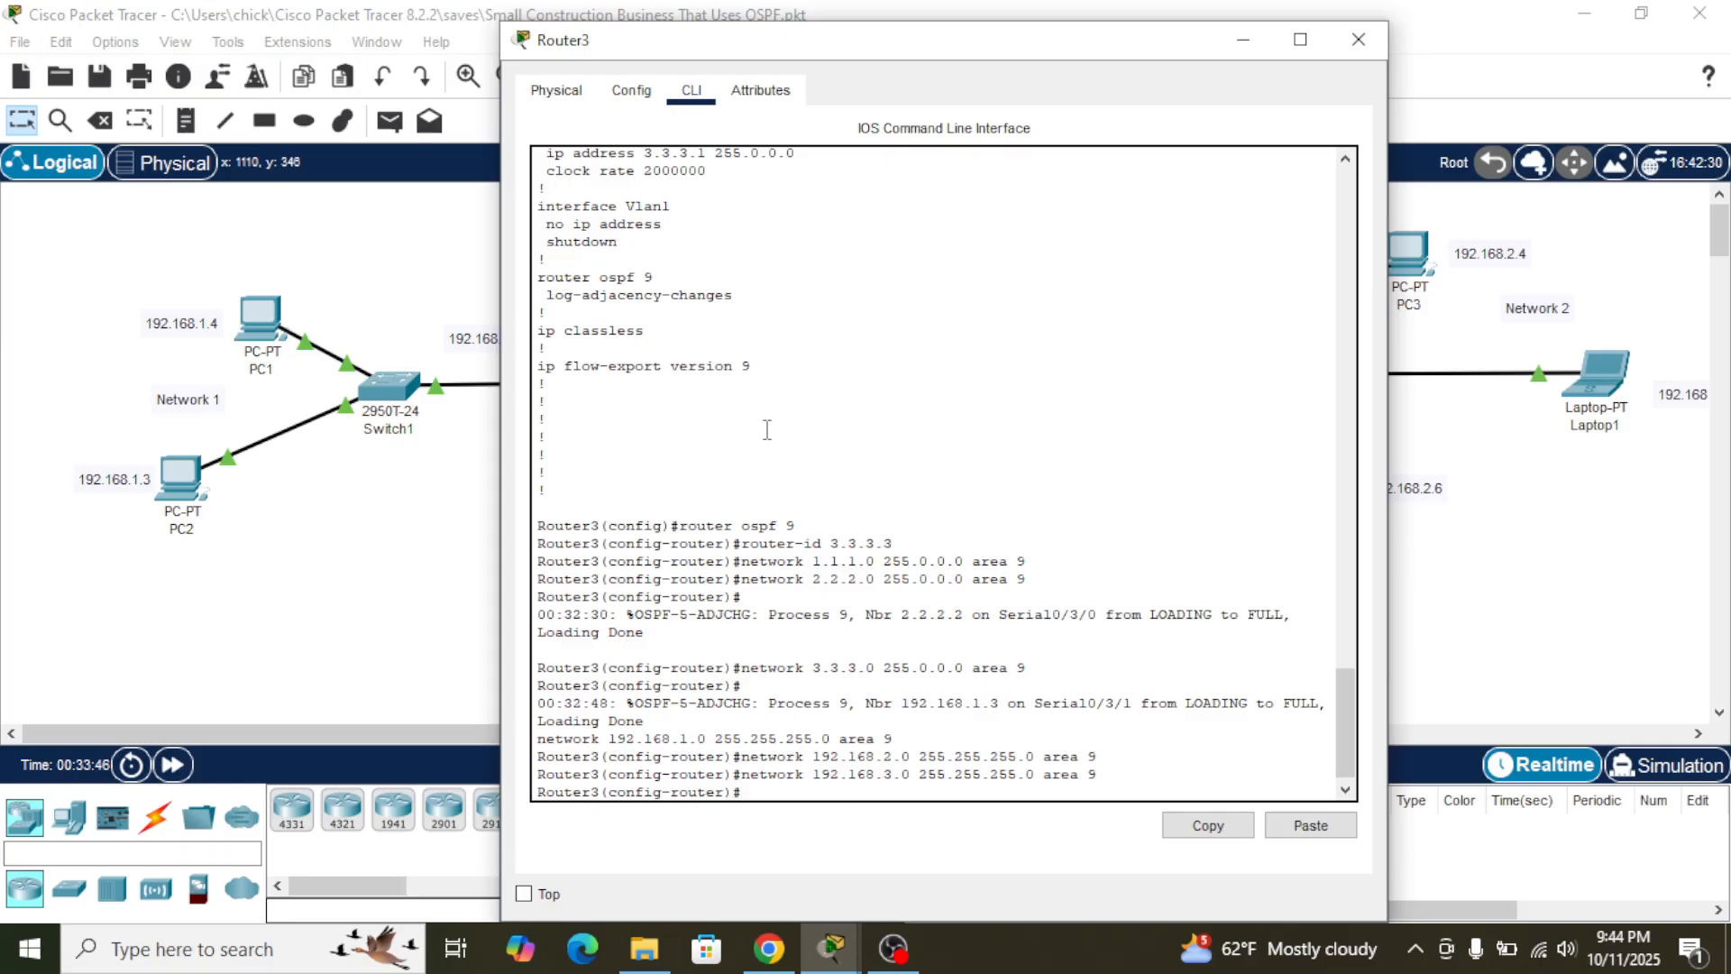
# - Examine Router2's OSPF console output, and look over the devices and addresses of the three networks in the topology
pyautogui.moveTo(759, 969)
pyautogui.click(1596, 587)
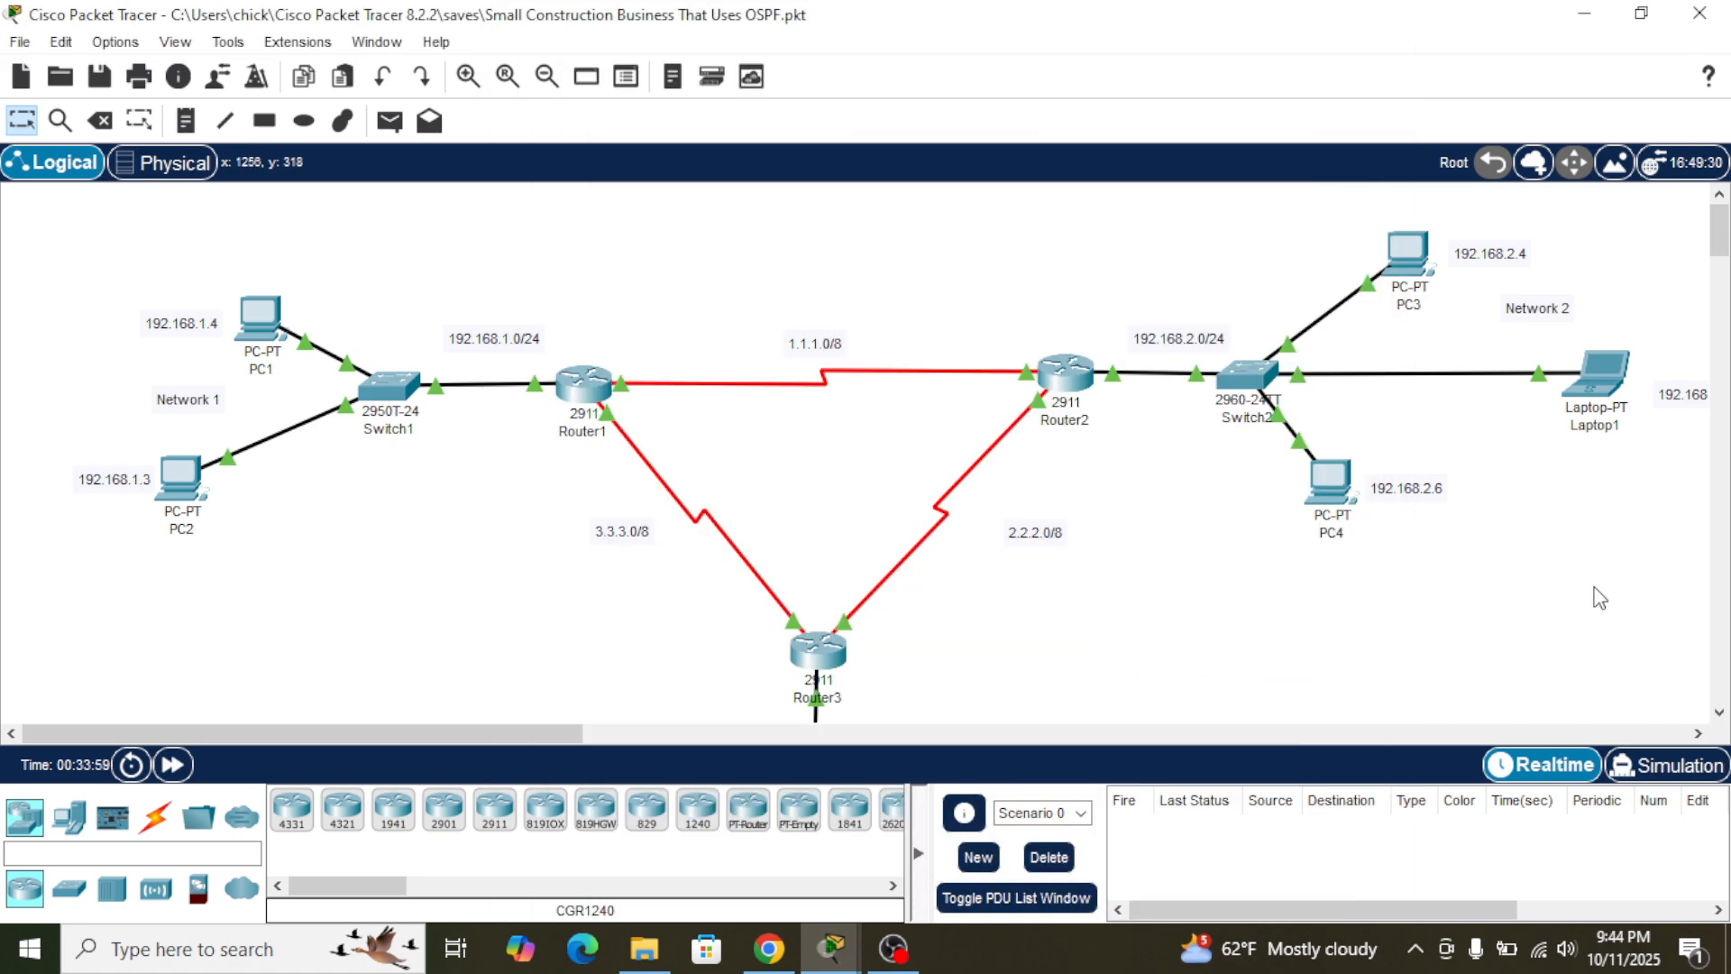
pyautogui.moveTo(1065, 383)
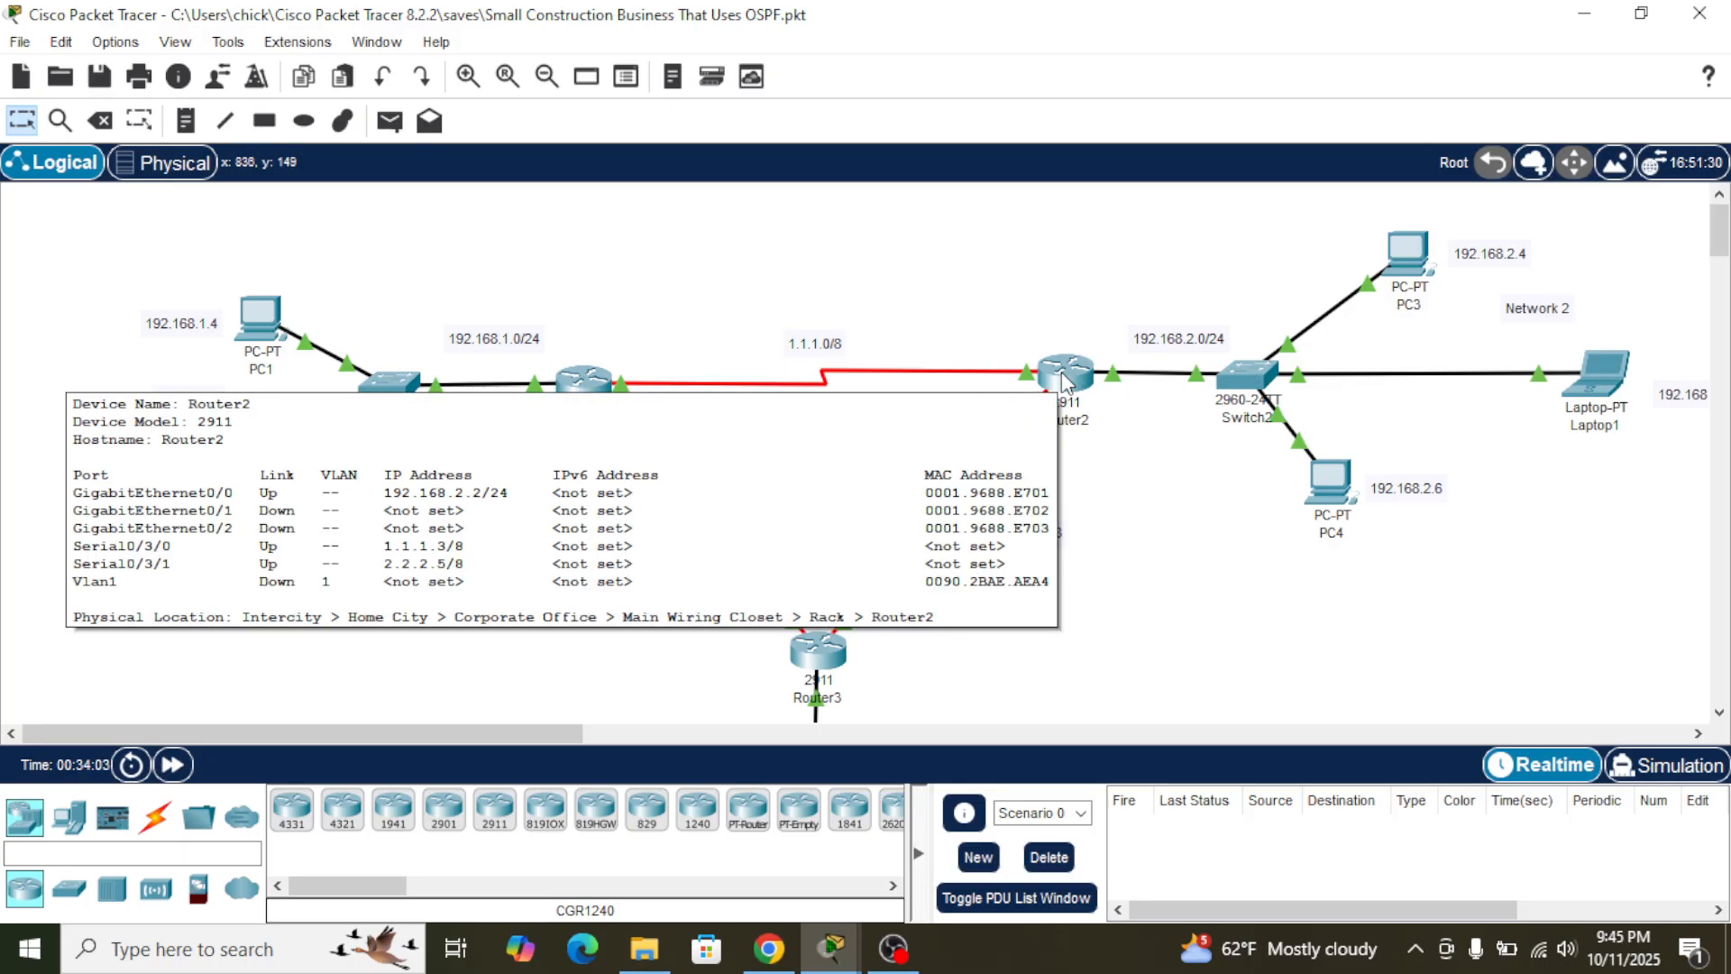
pyautogui.click(1065, 383)
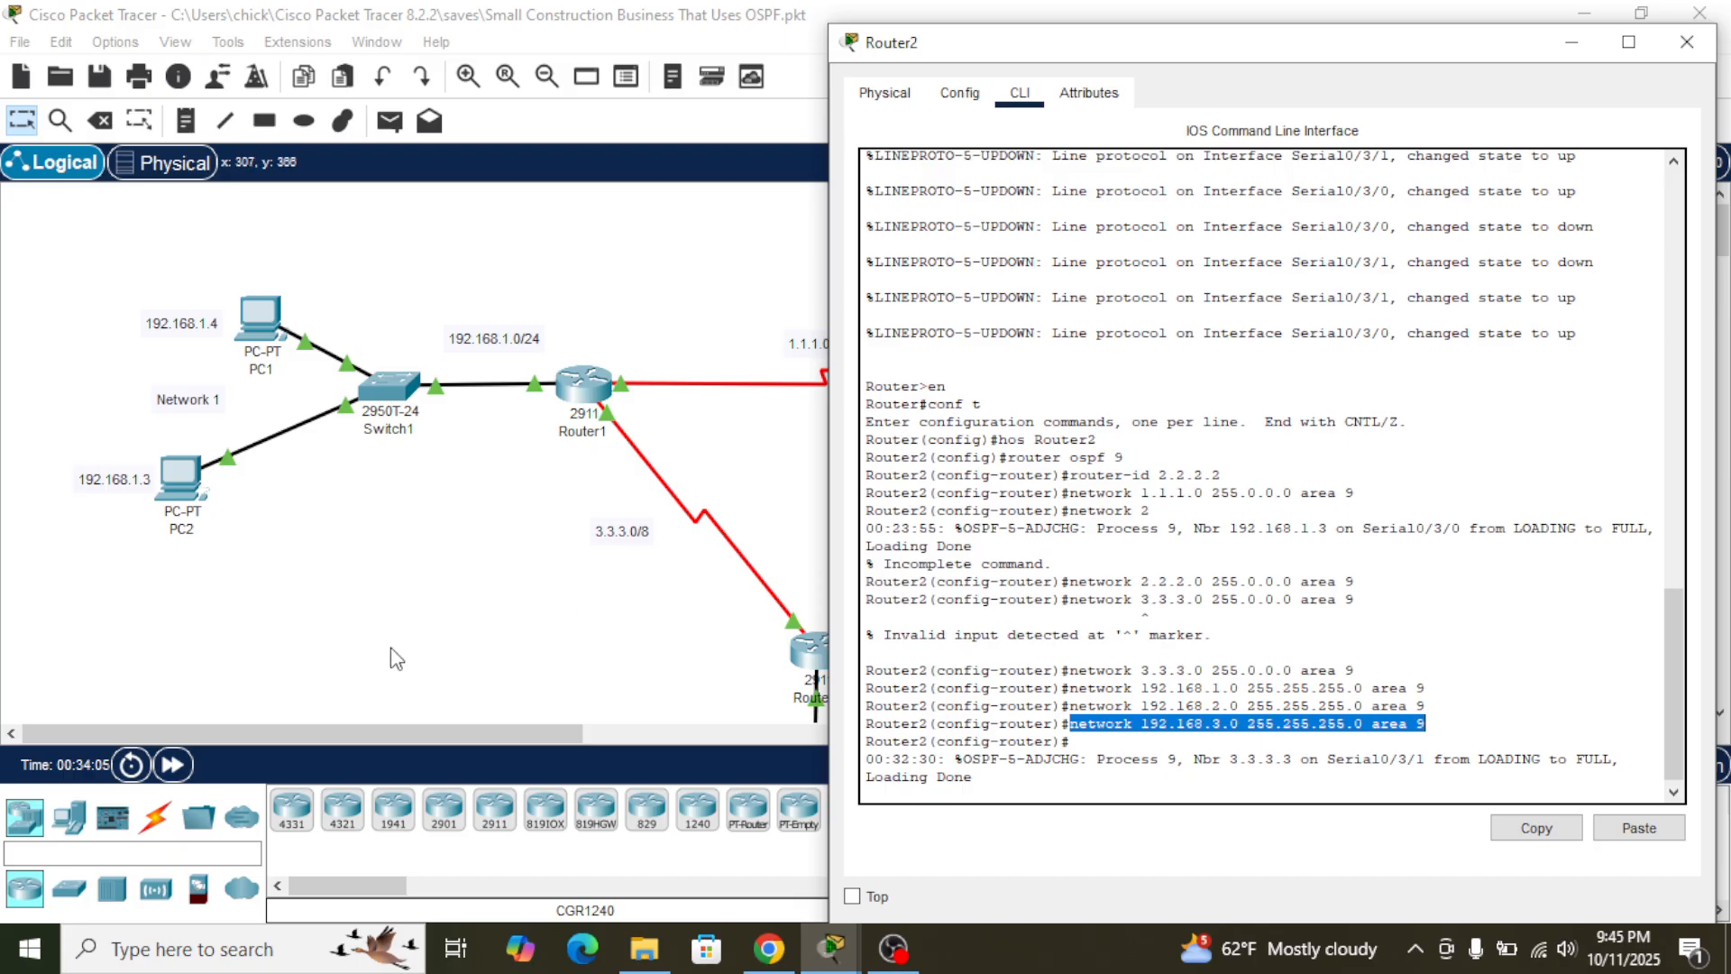
pyautogui.click(493, 615)
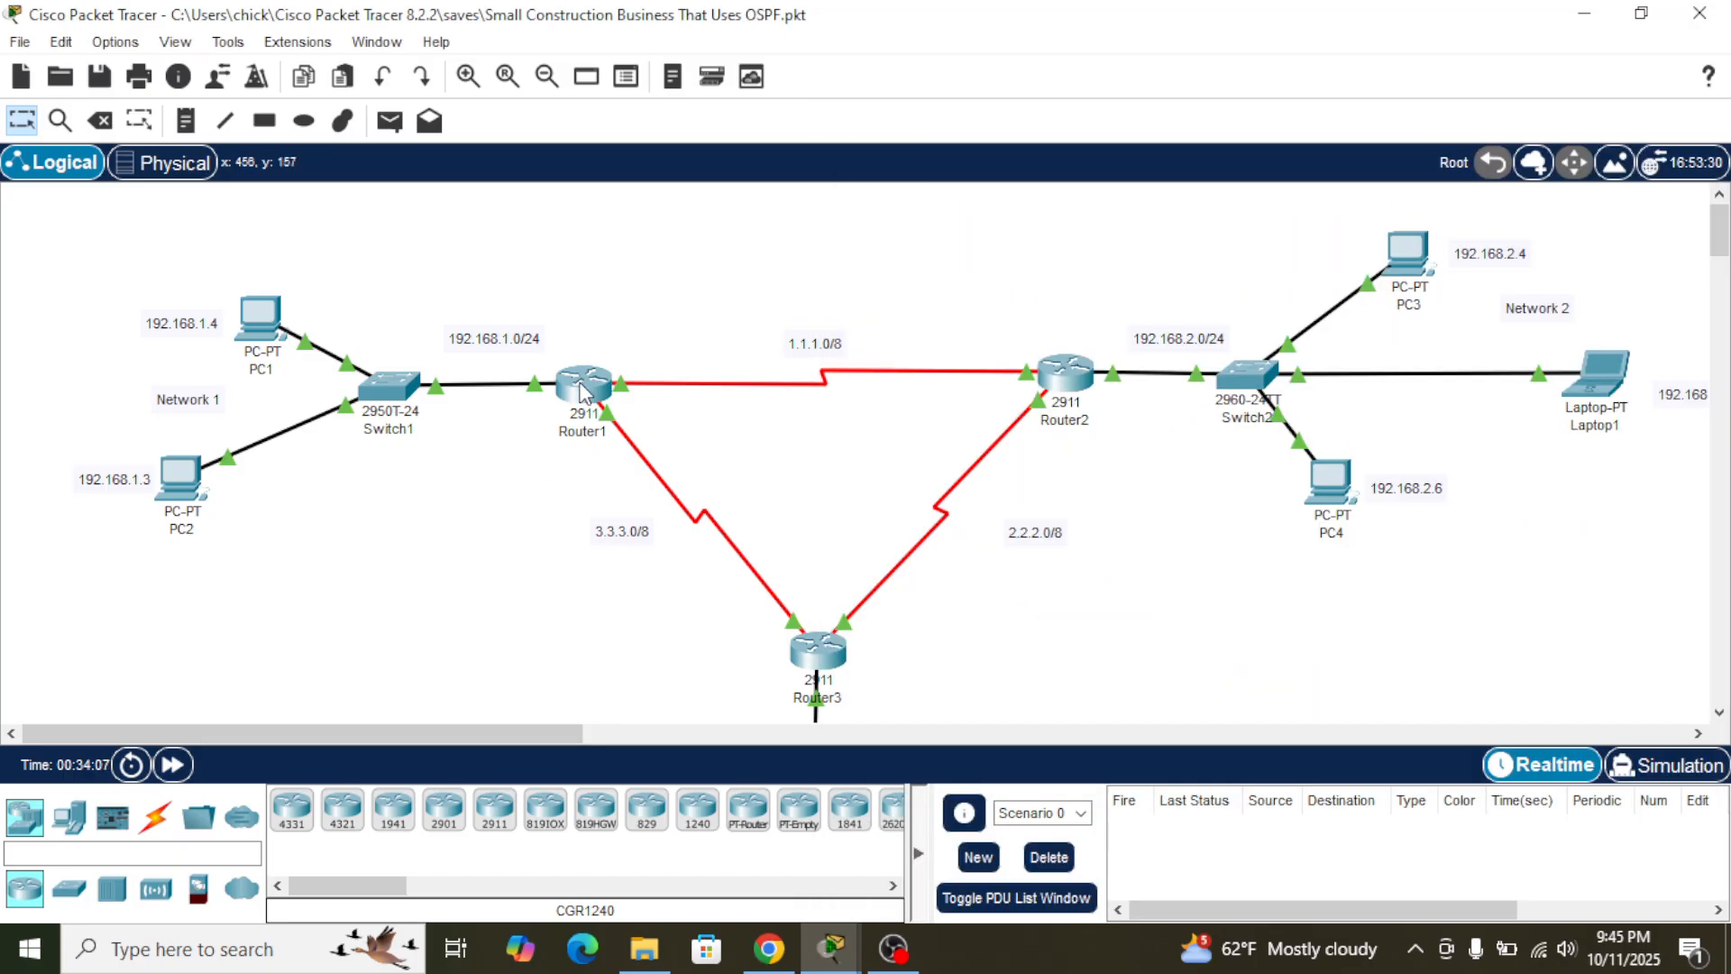
pyautogui.moveTo(582, 393)
pyautogui.moveTo(267, 312)
pyautogui.scroll(-5, 870, 572)
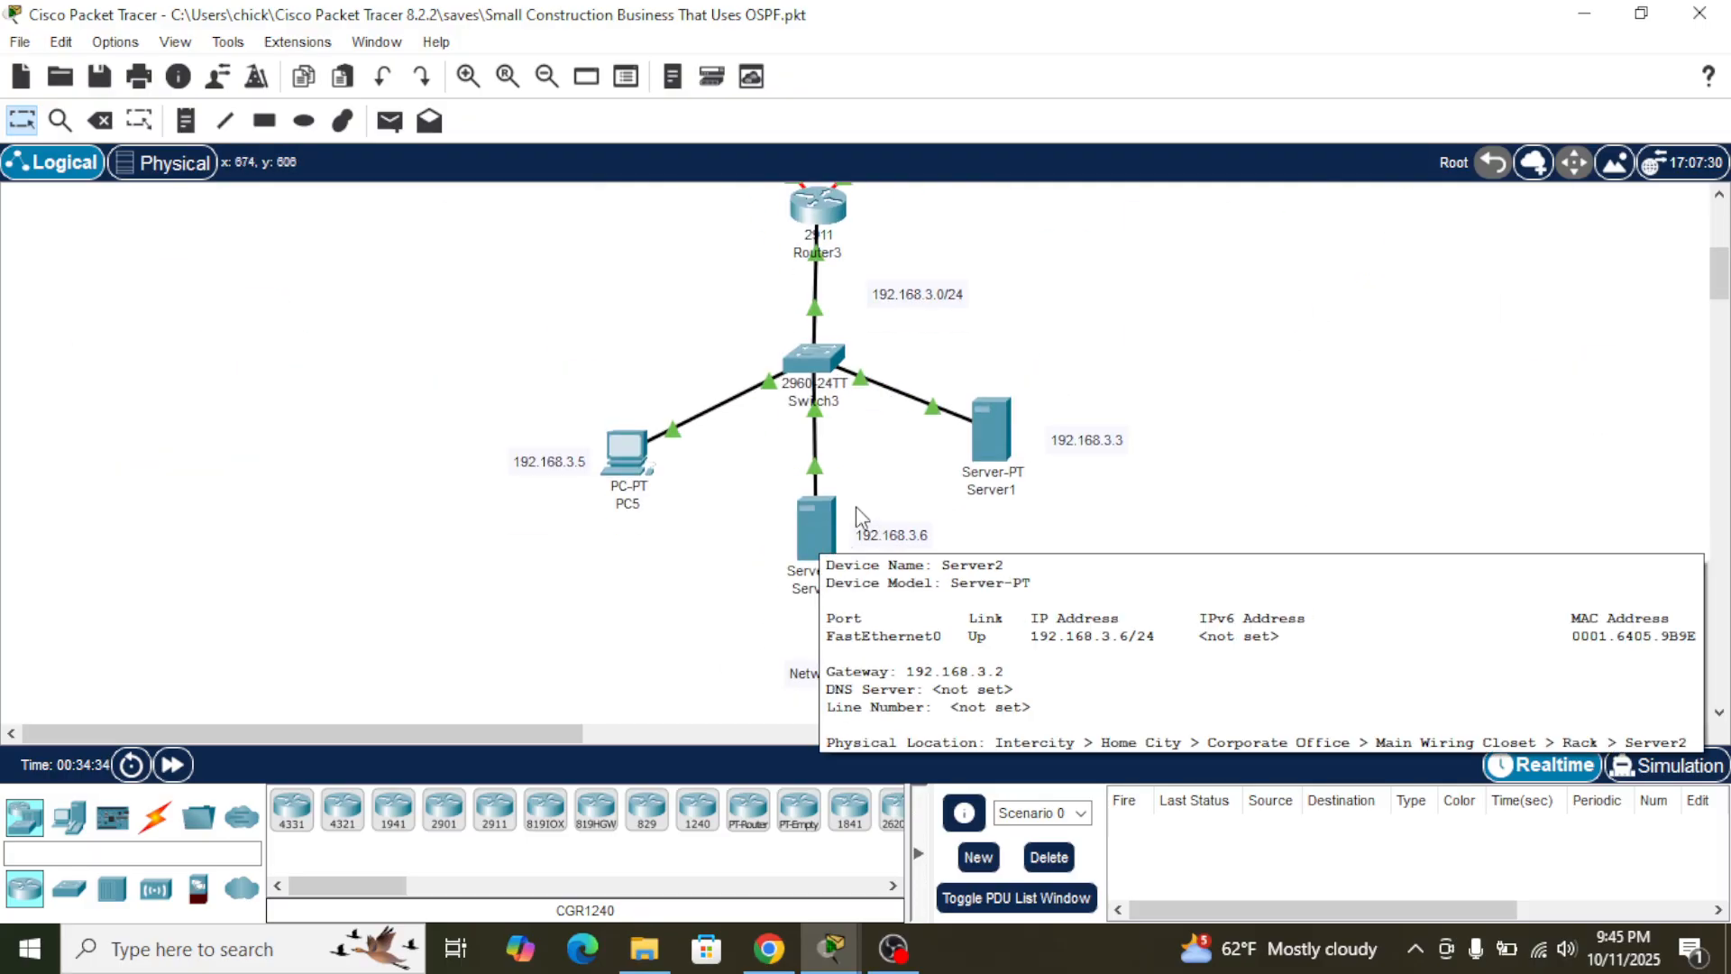
pyautogui.scroll(5, 942, 413)
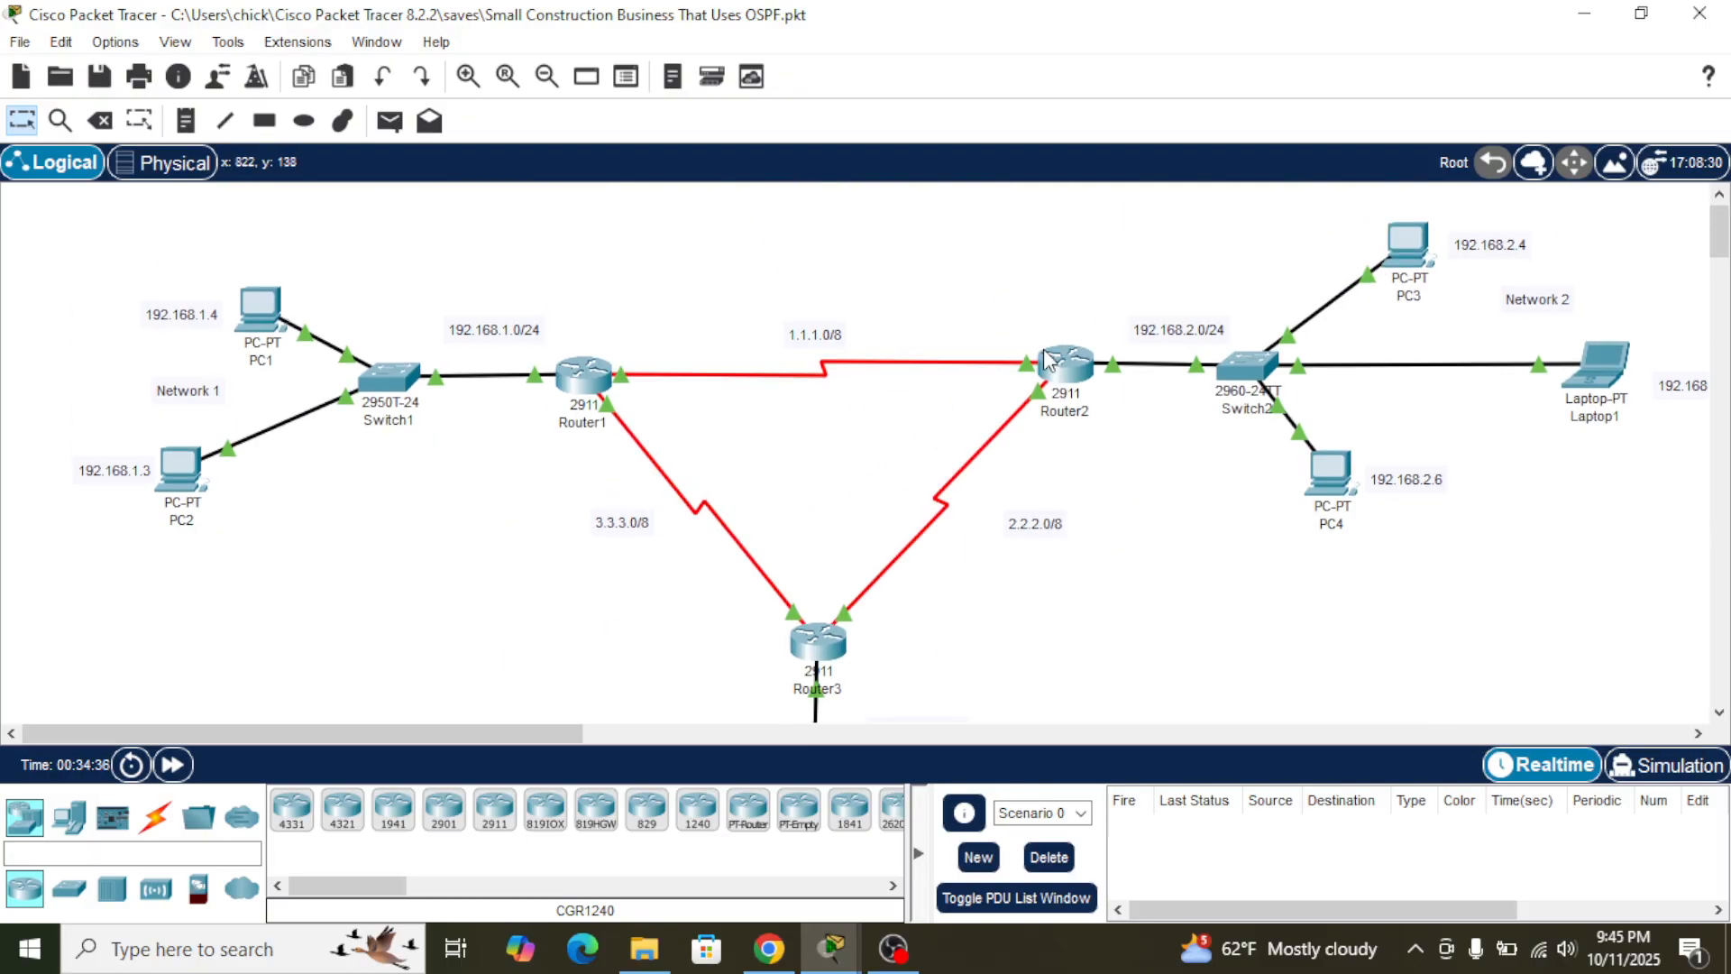
# - Test connectivity from PC1 to PC3 by pinging 192.168.2.4 in PC1's command prompt
pyautogui.click(261, 322)
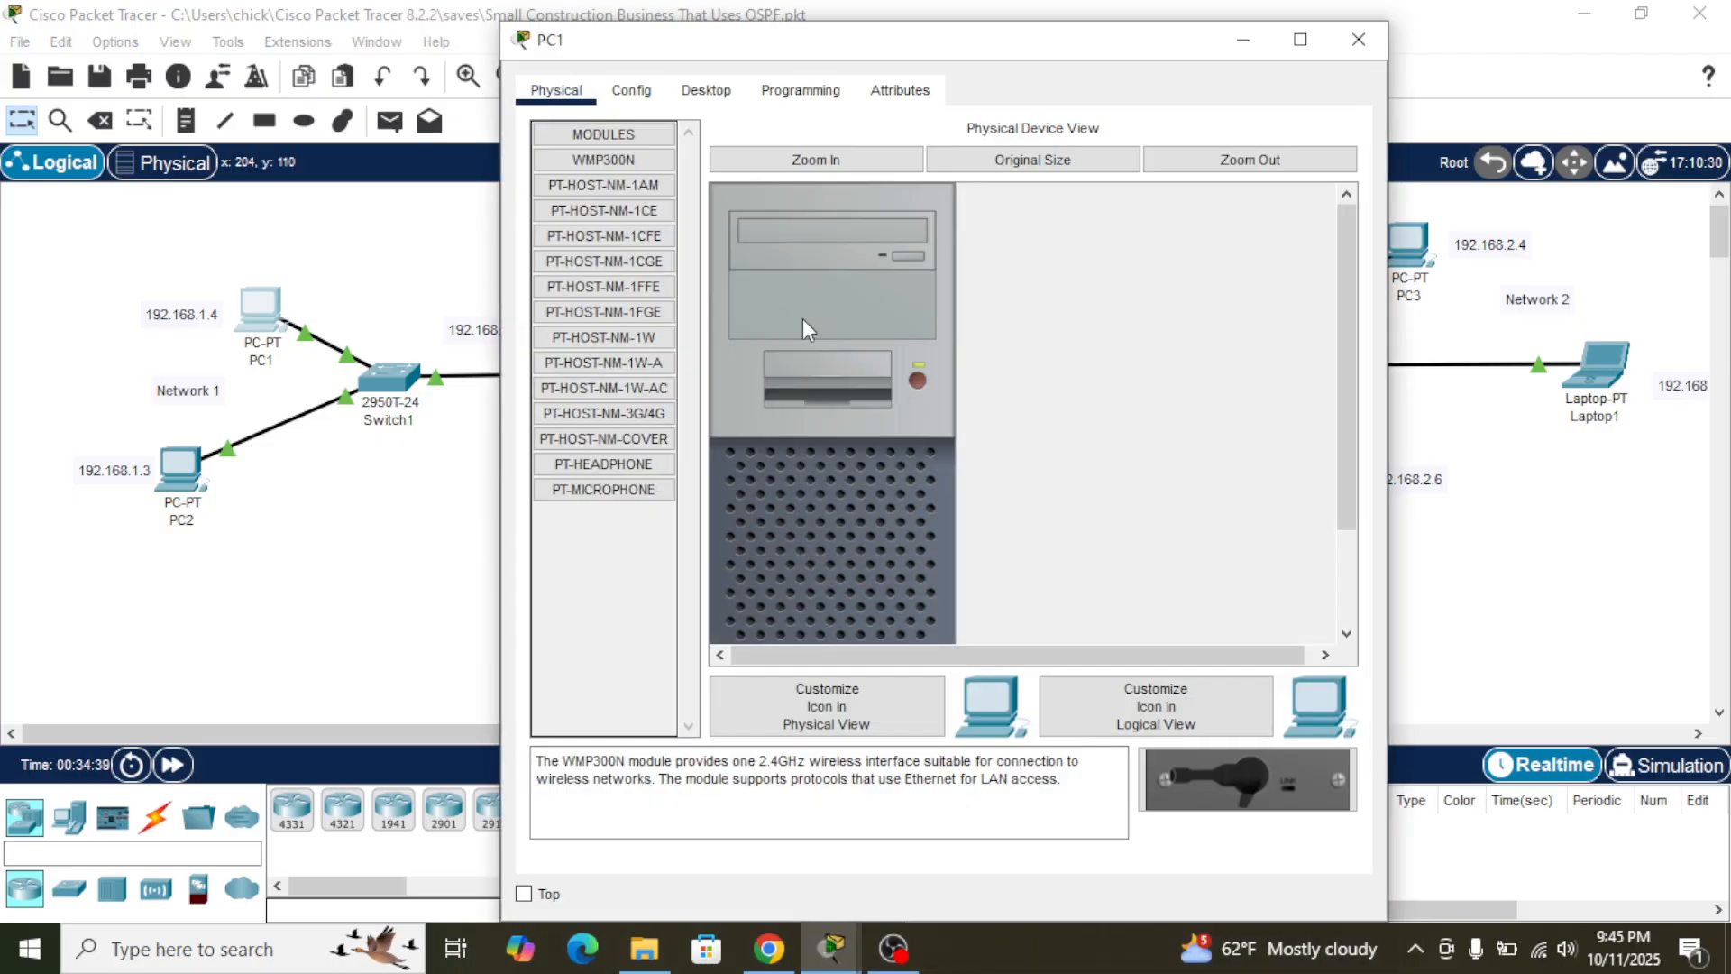
pyautogui.click(699, 91)
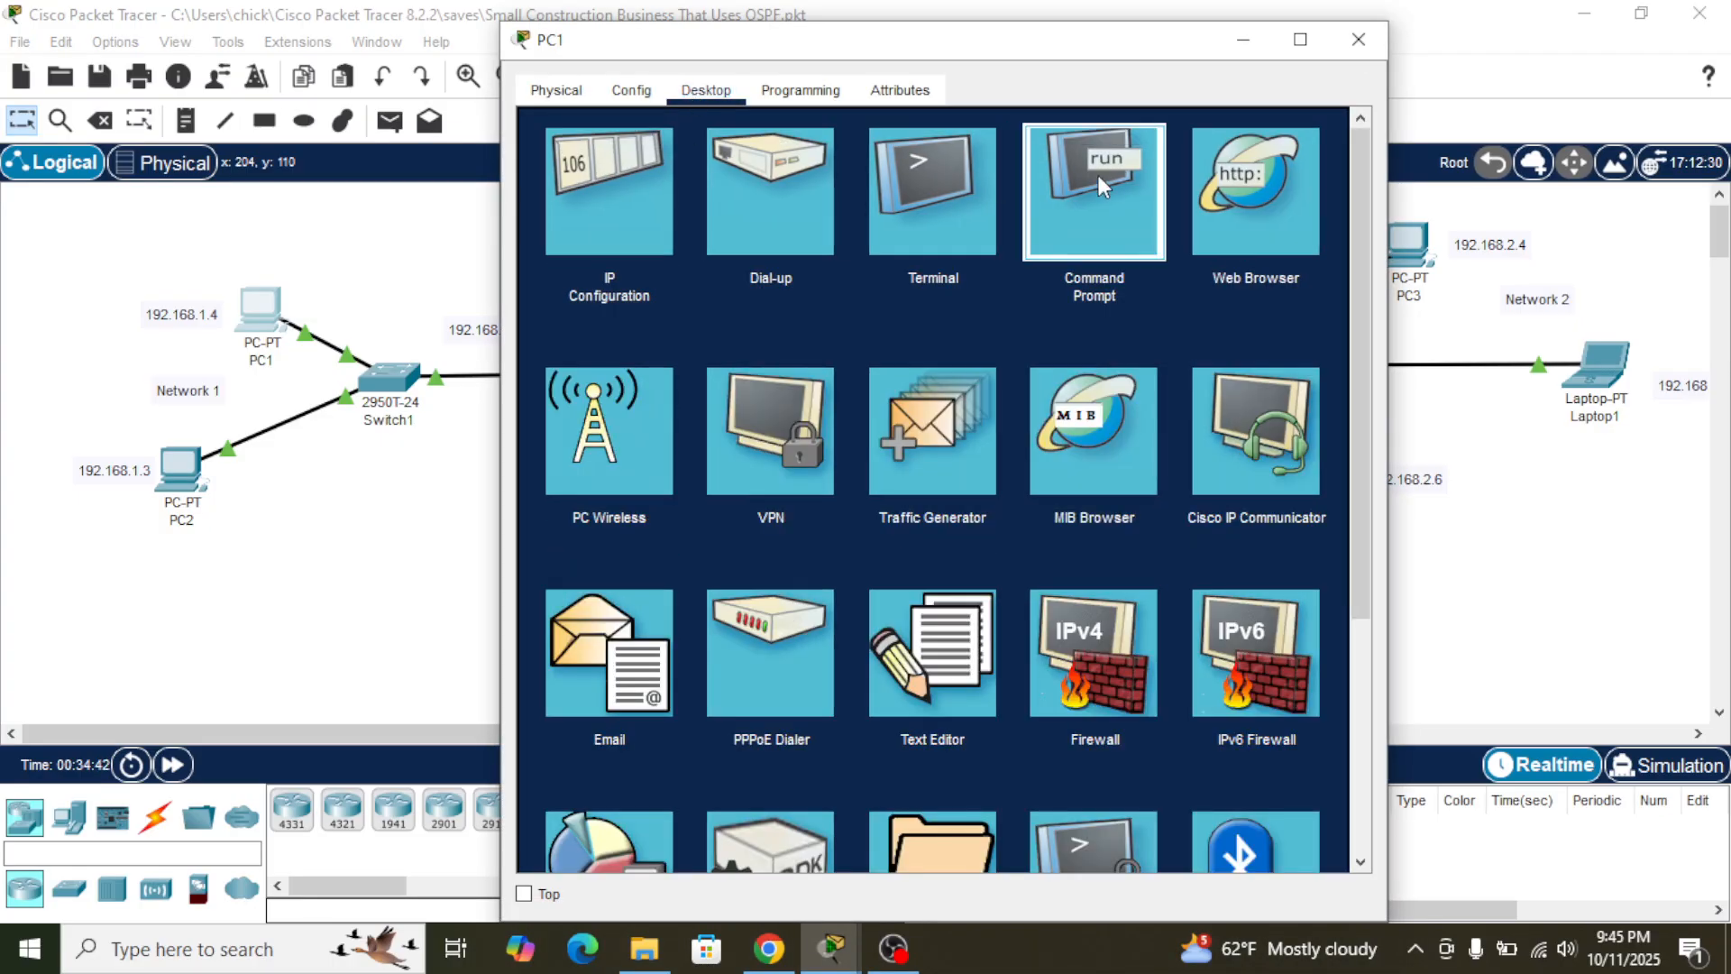
pyautogui.click(1098, 175)
pyautogui.write('ping')
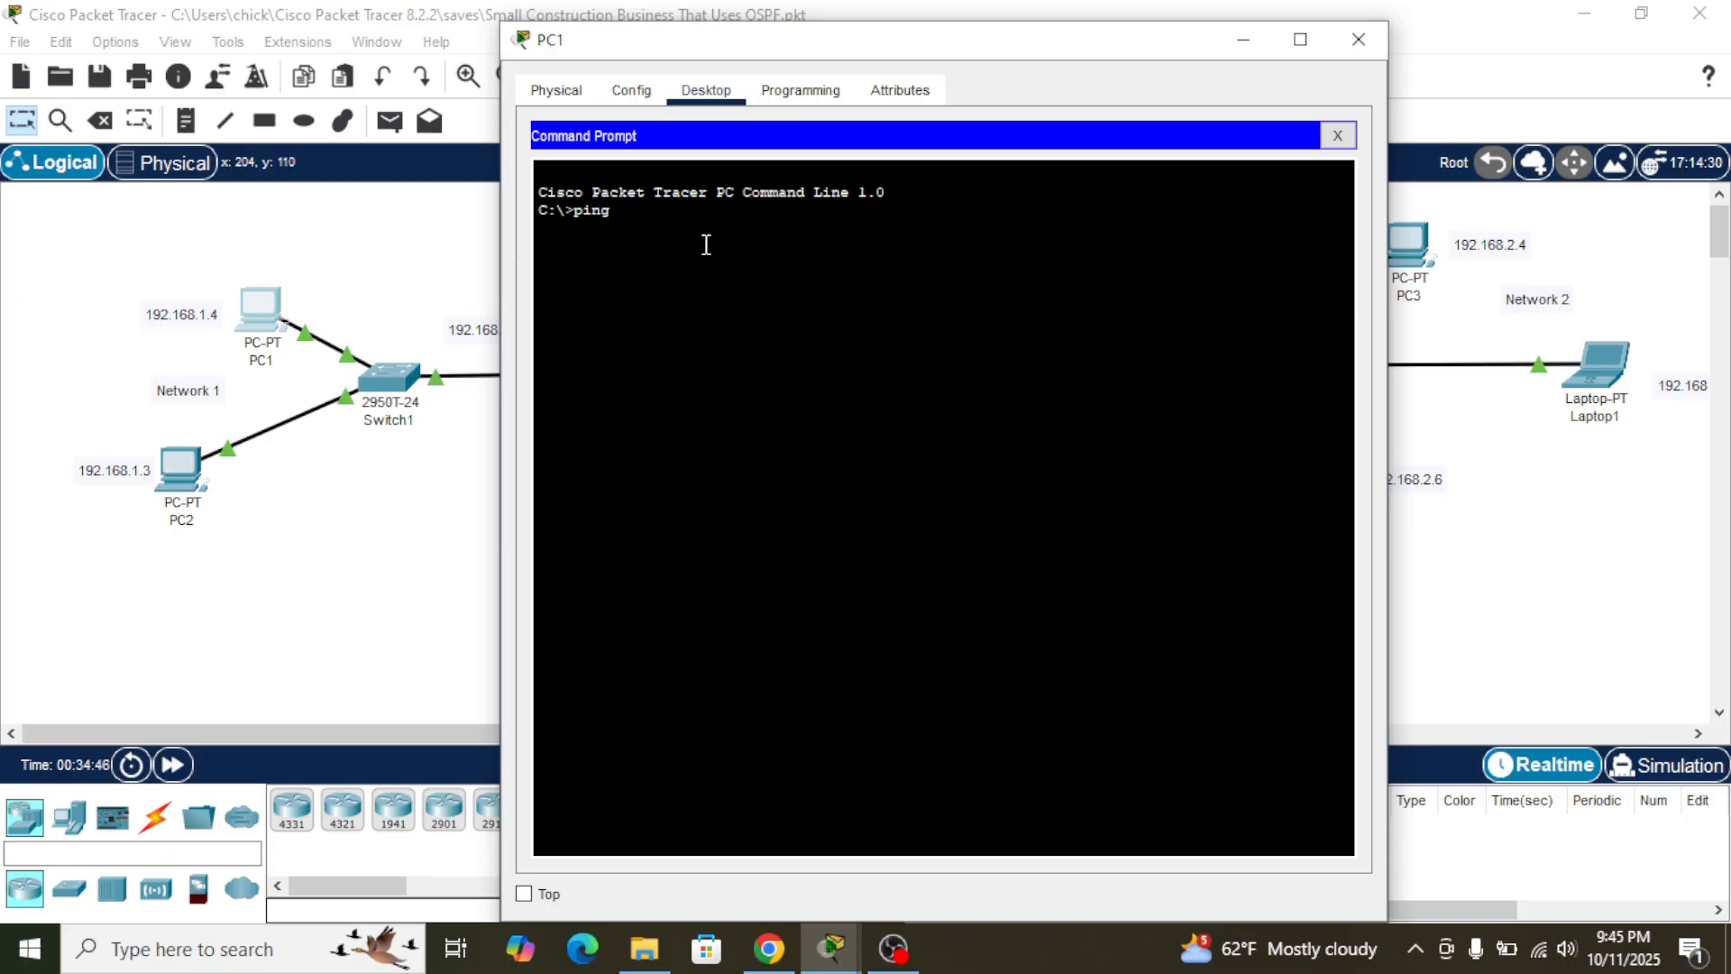
pyautogui.write(' 192.168.2.4')
pyautogui.press('Return')
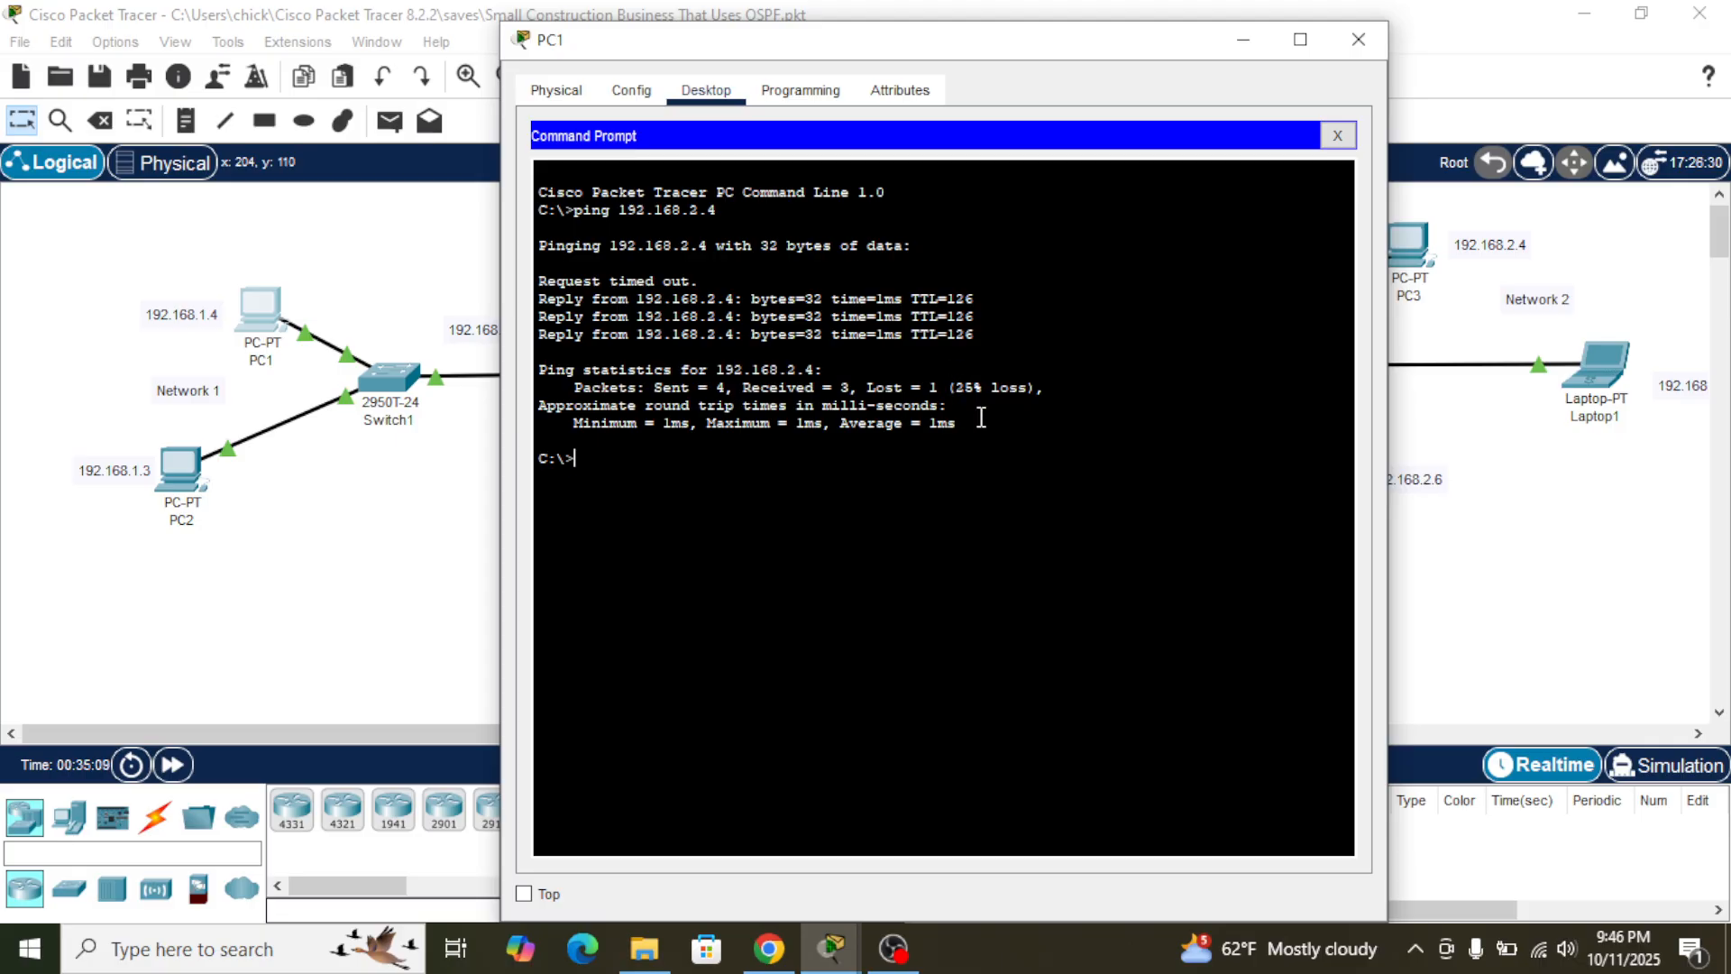
pyautogui.click(904, 423)
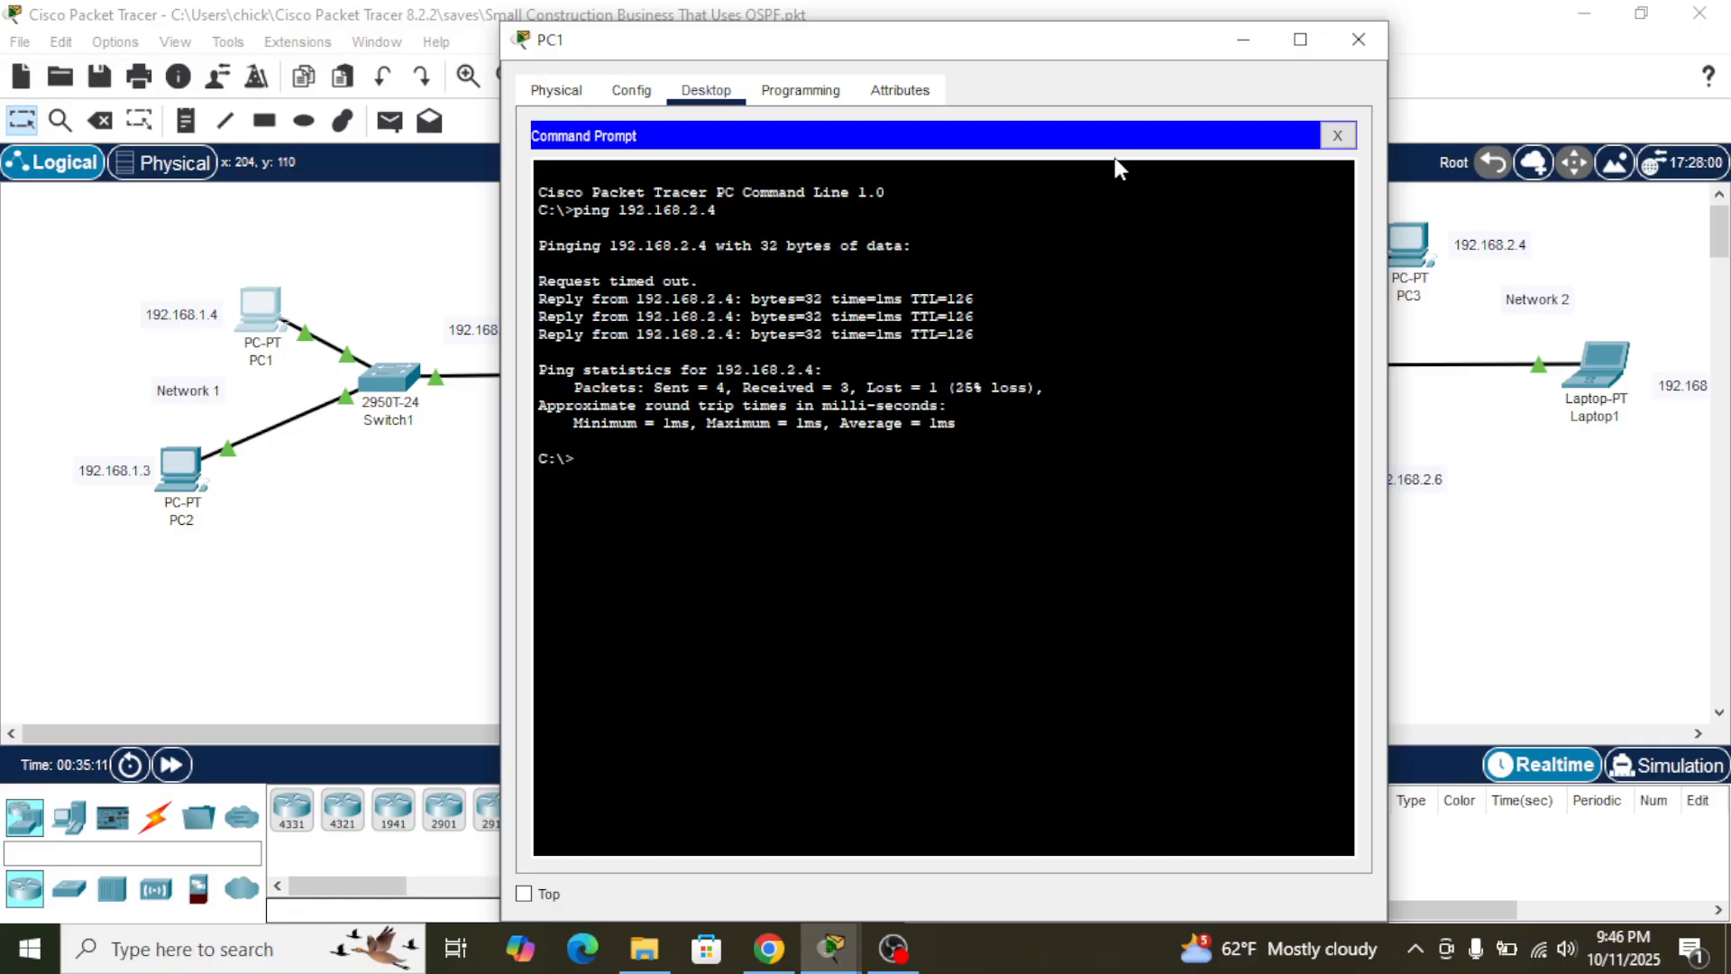
pyautogui.click(1238, 37)
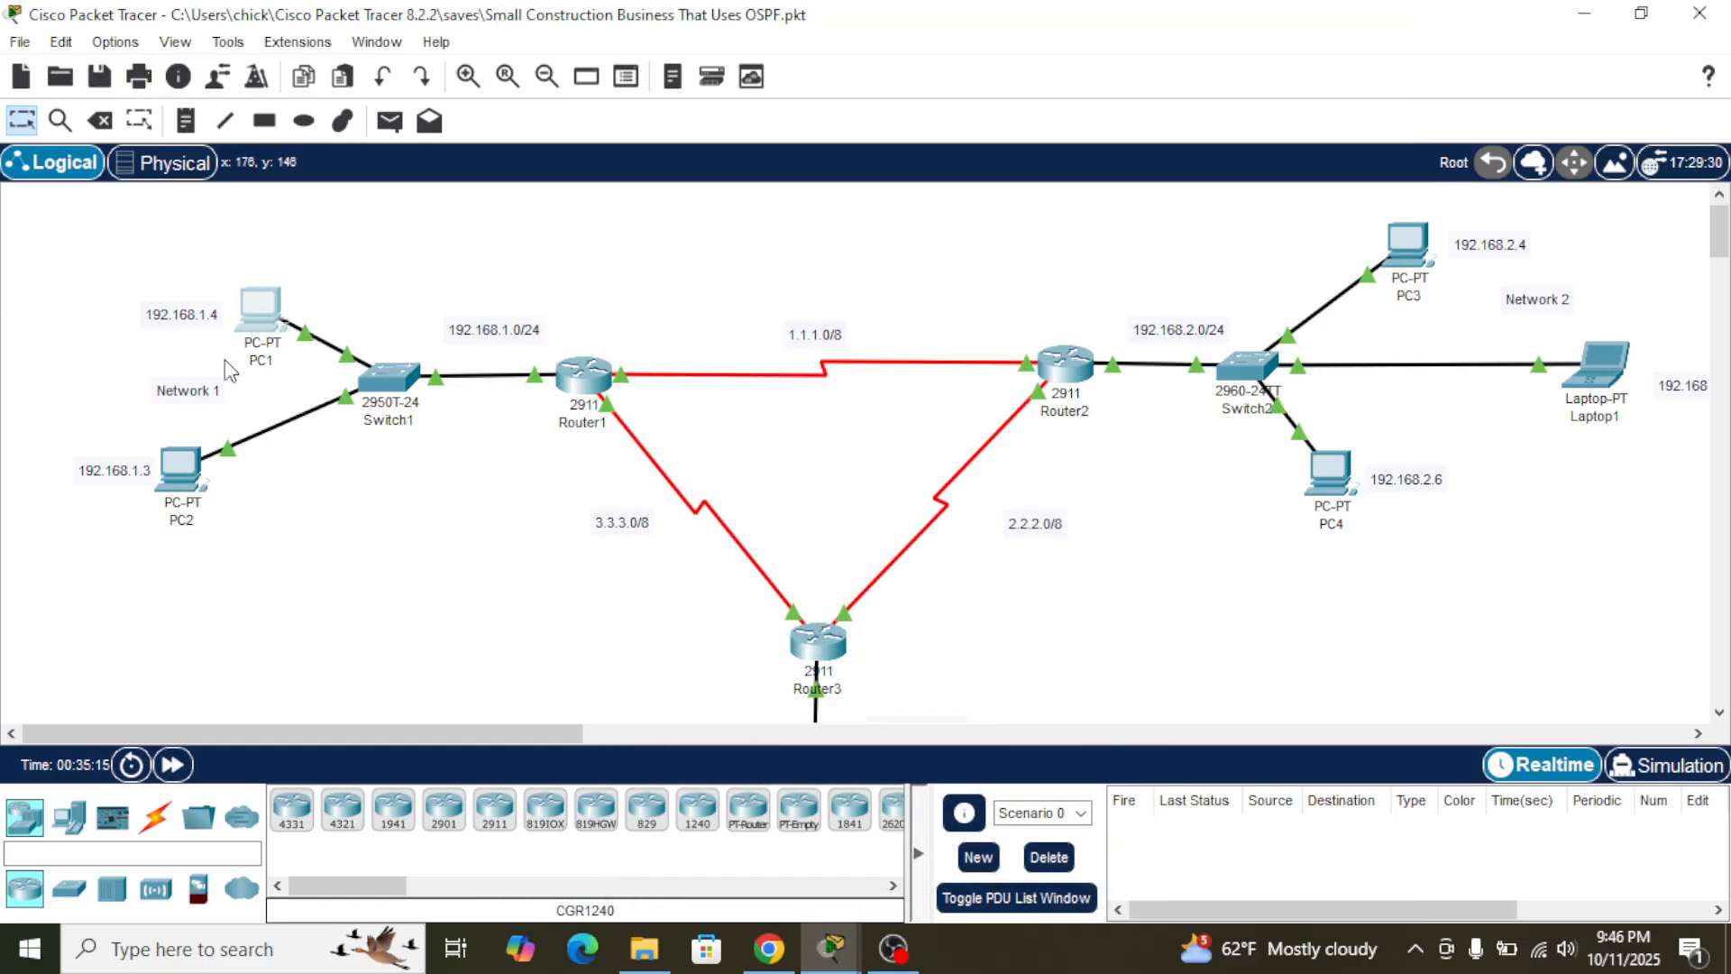
# - Test connectivity from PC1 to PC4 by pinging 192.168.2.6
pyautogui.click(259, 317)
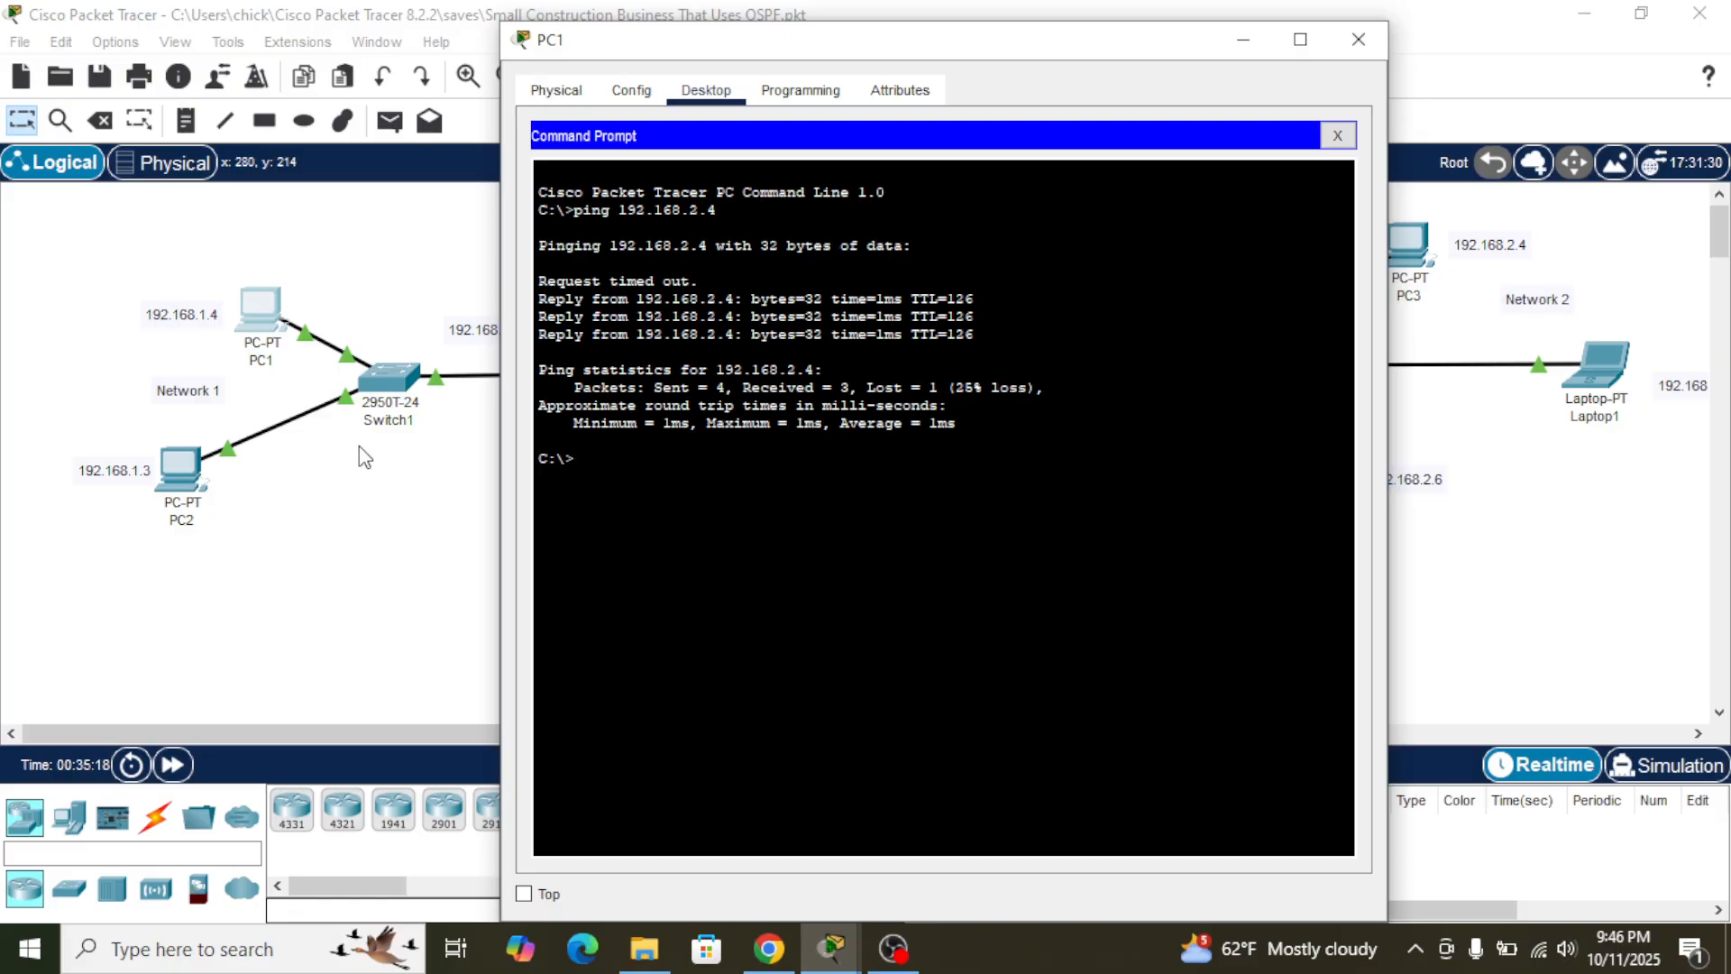
pyautogui.press('Up')
pyautogui.write('6')
pyautogui.press('Return')
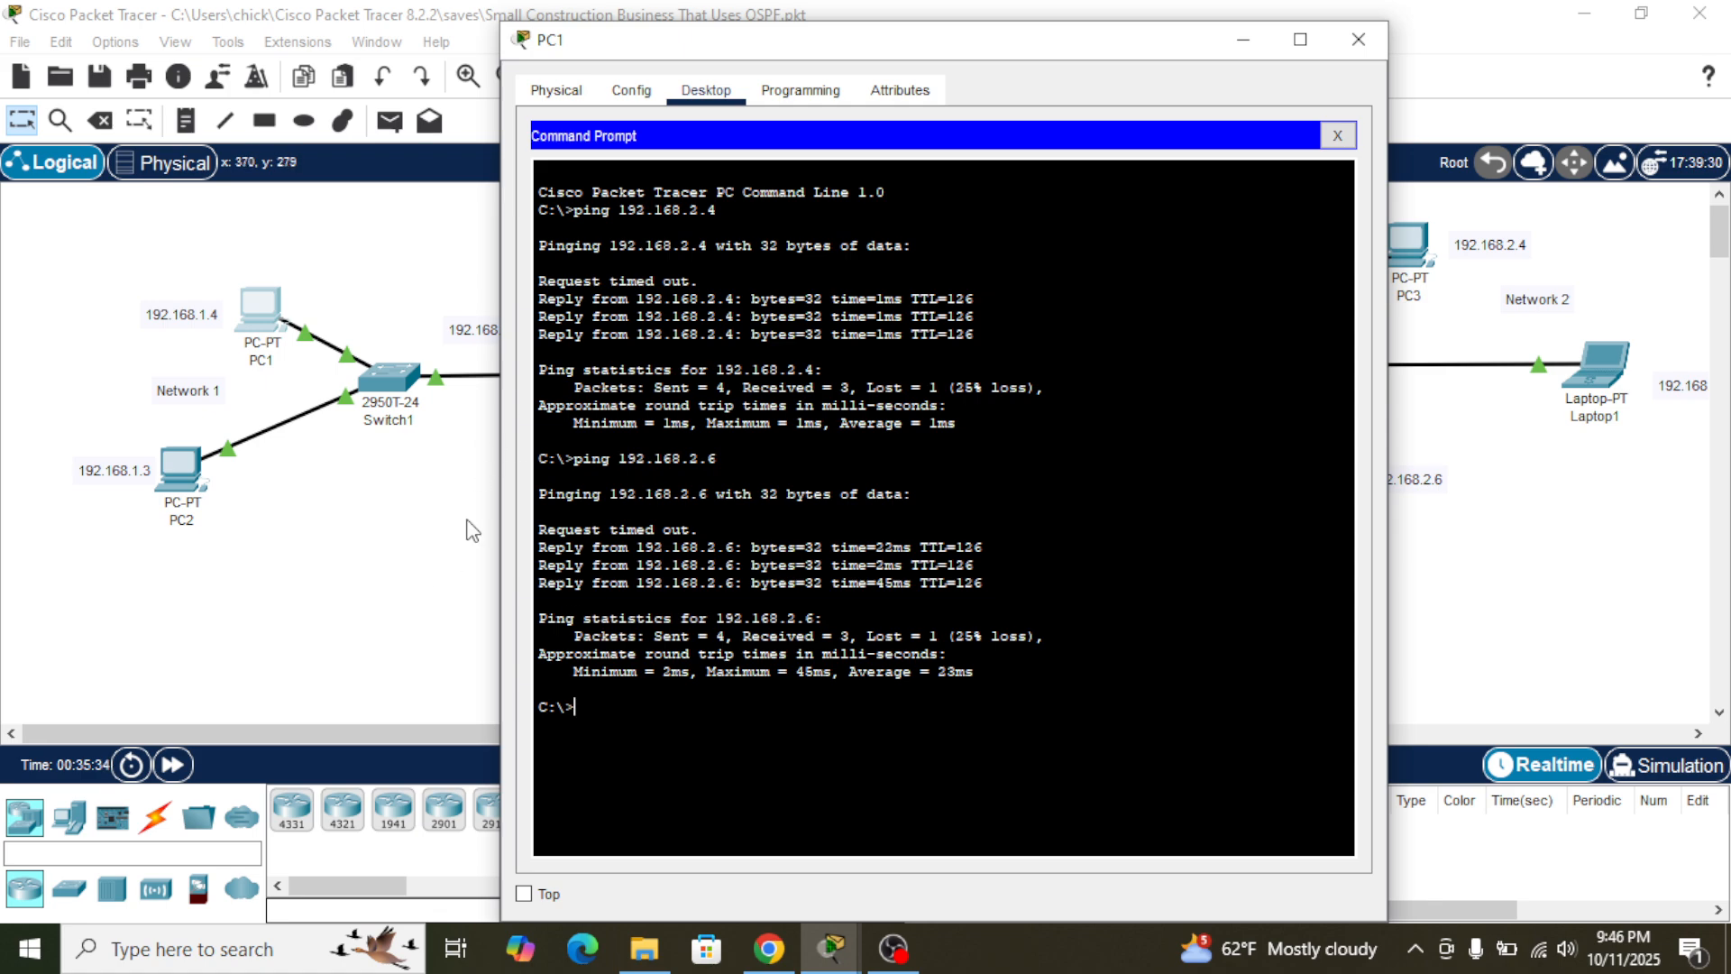
pyautogui.click(354, 586)
# - Test connectivity from PC2 to Server1 by pinging 192.168.3.3 in PC2's command prompt
pyautogui.scroll(-3, 249, 523)
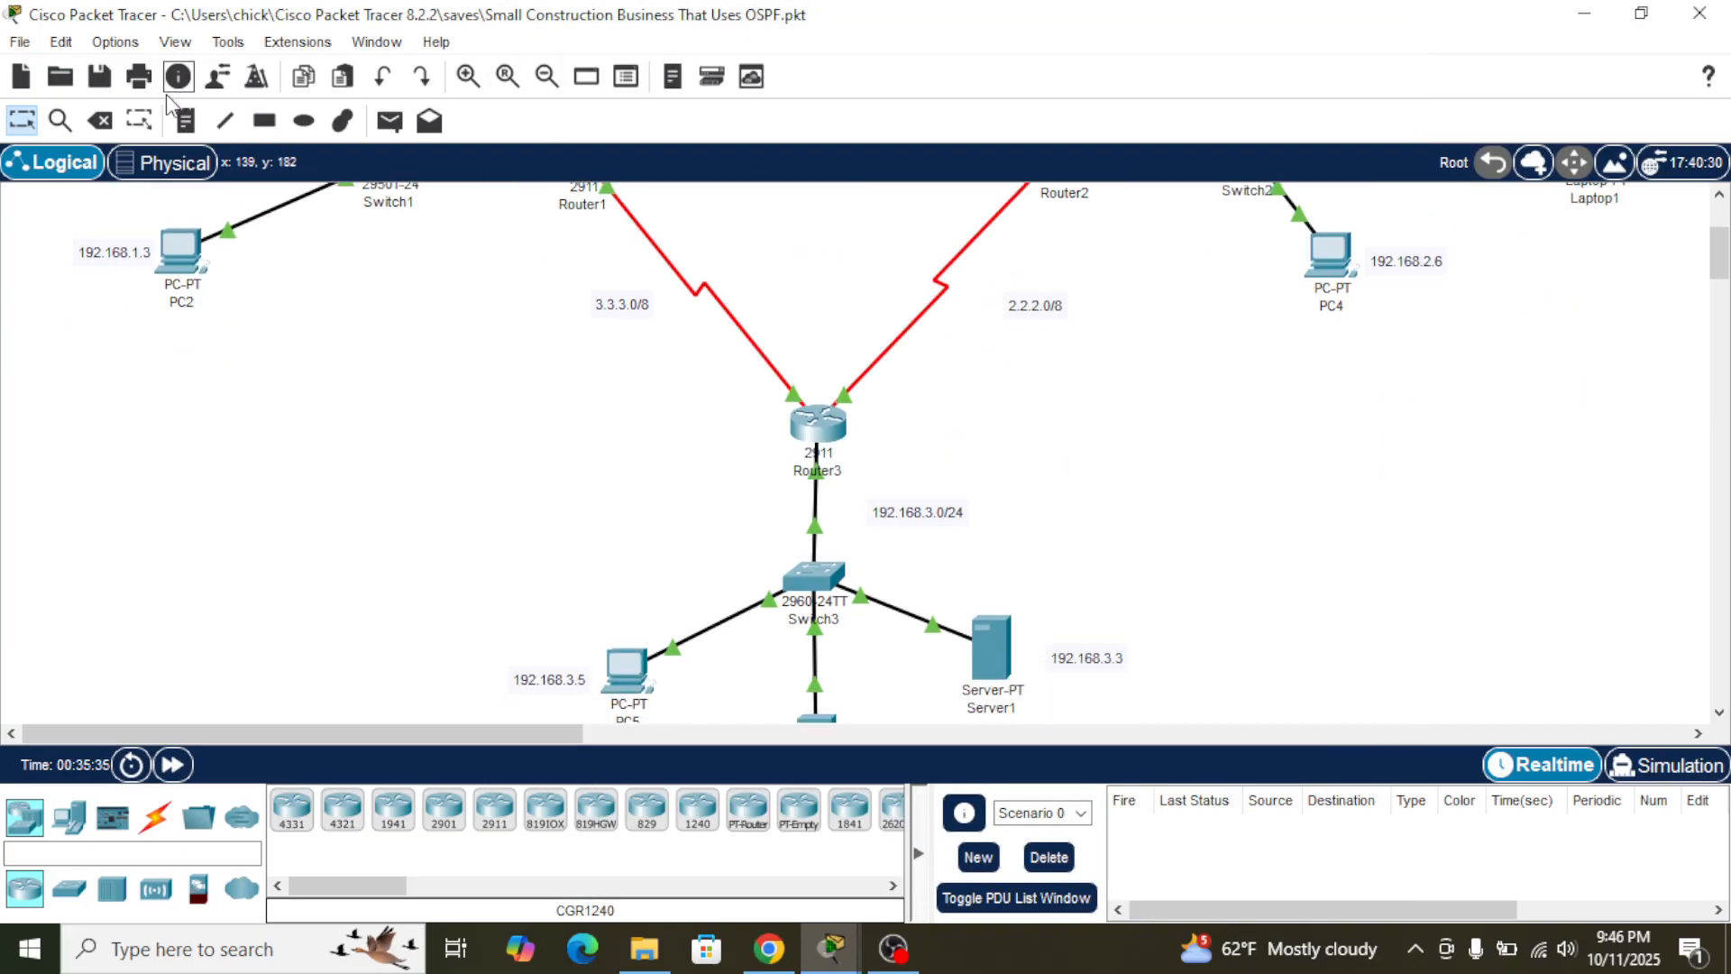
pyautogui.click(181, 248)
pyautogui.click(712, 94)
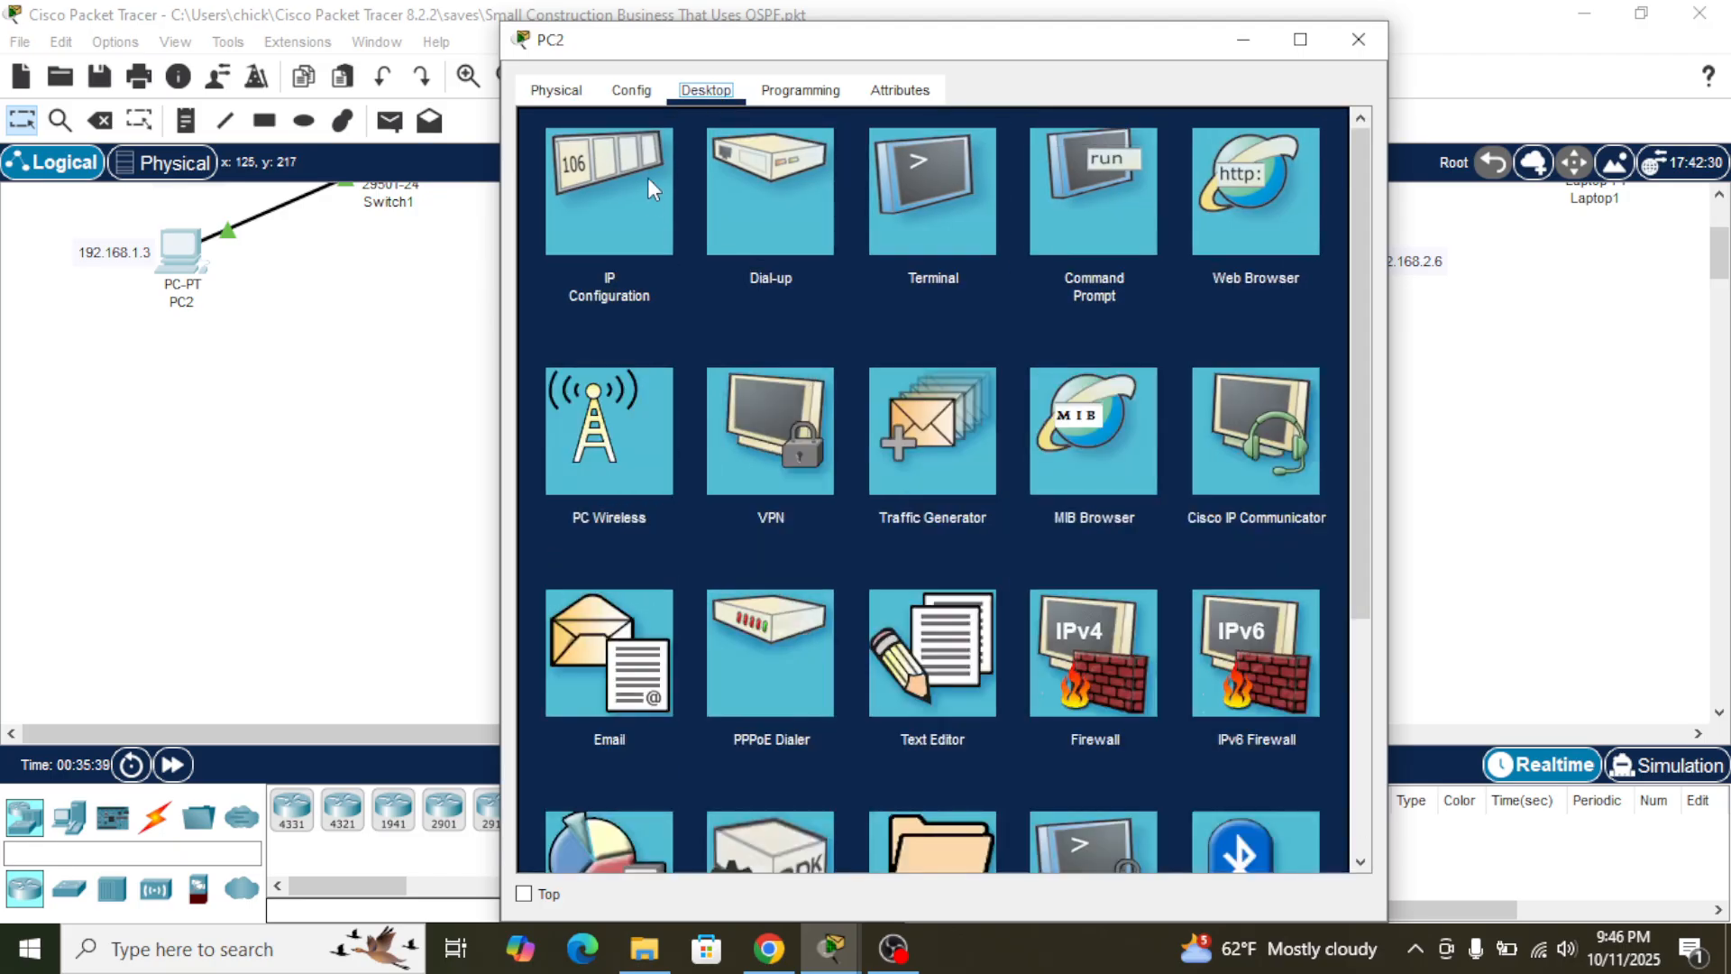
pyautogui.click(1089, 193)
pyautogui.moveTo(864, 44); pyautogui.dragTo(418, 34)
pyautogui.write('ping 192')
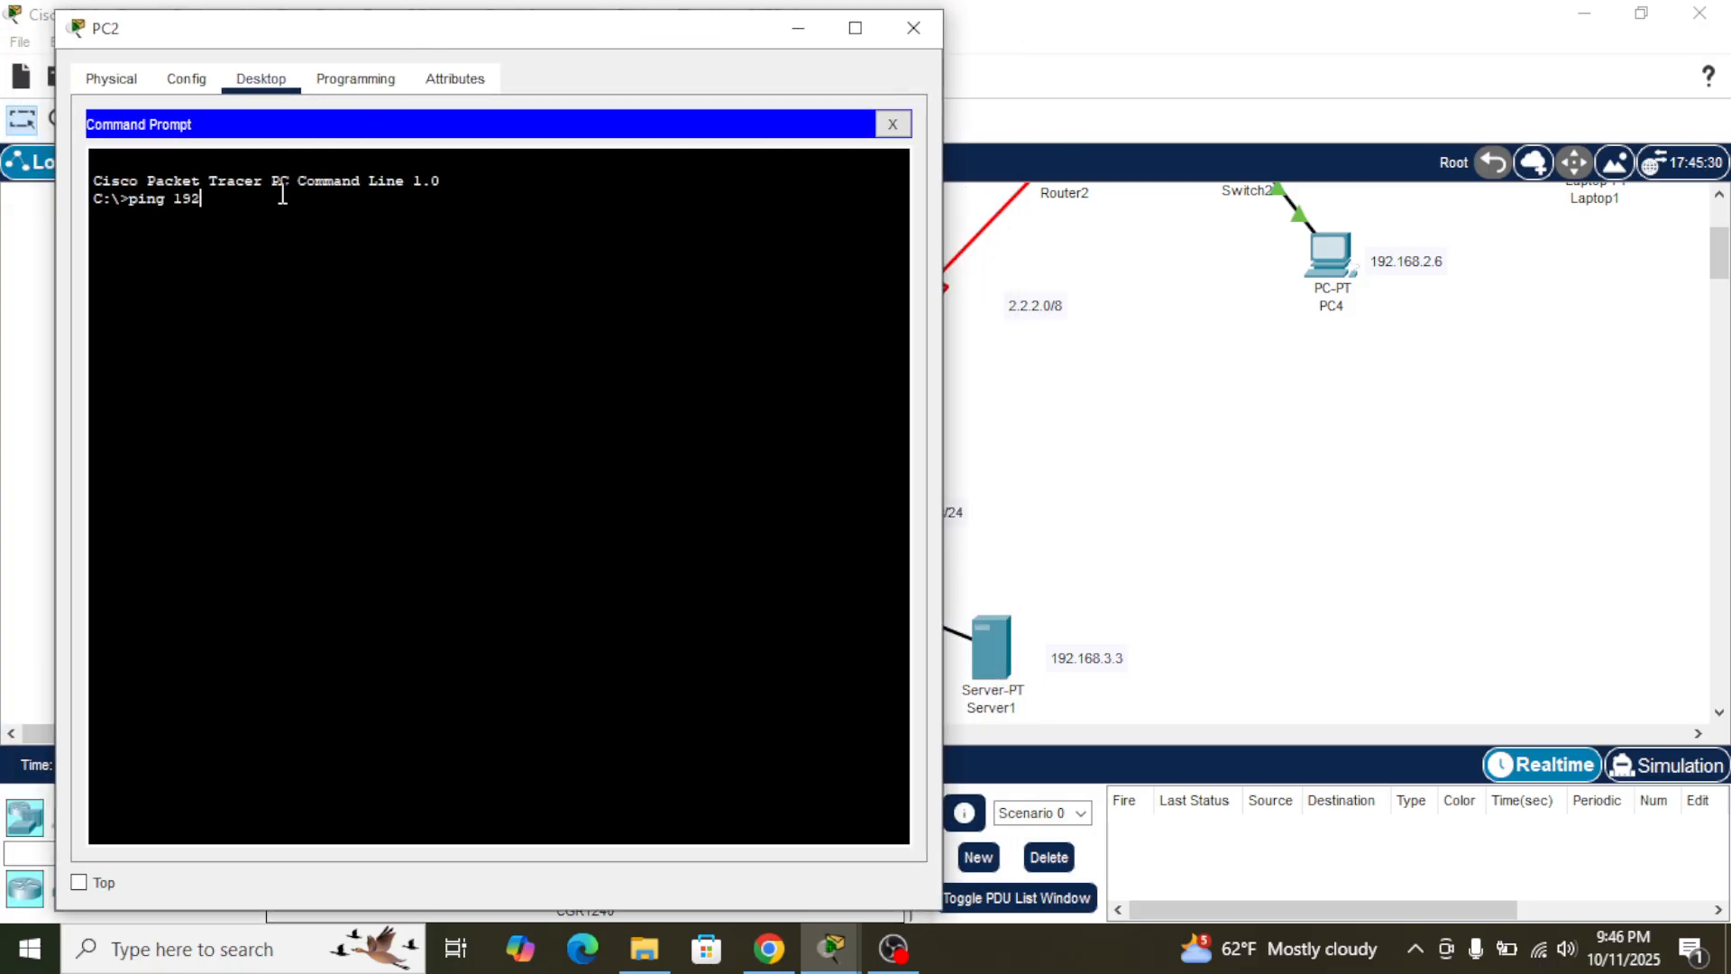
pyautogui.write('.168.3')
pyautogui.write('.')
pyautogui.press('BackSpace')
pyautogui.write('3.3')
pyautogui.press('Return')
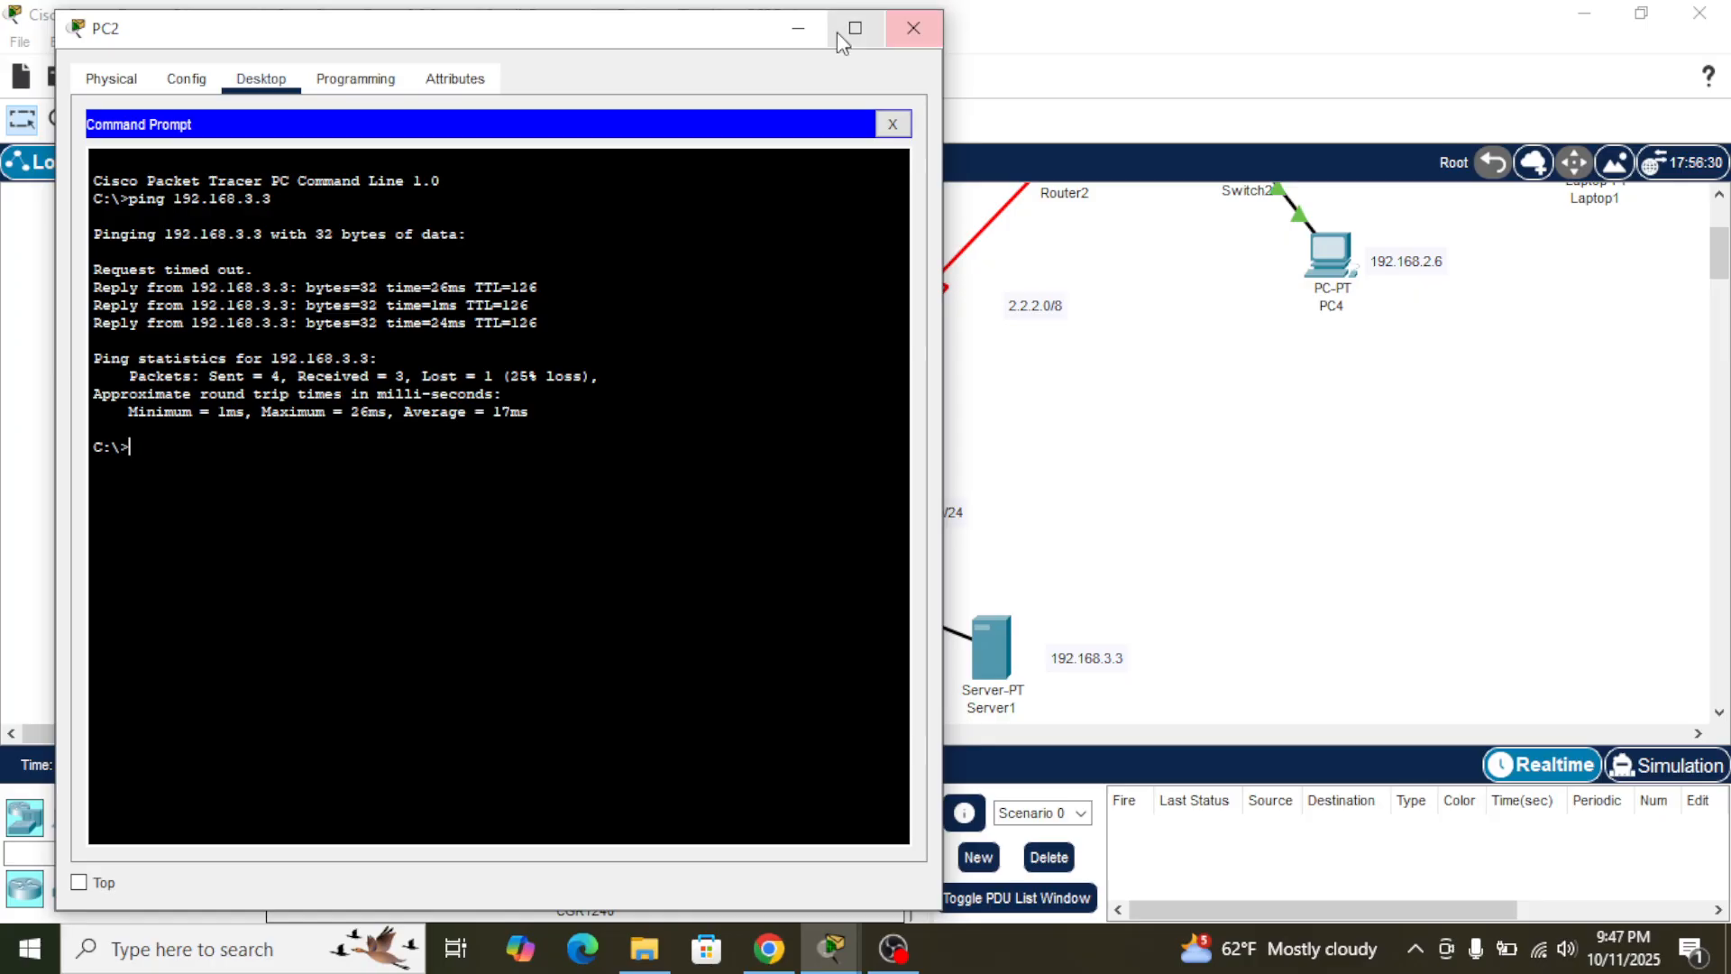
pyautogui.click(799, 29)
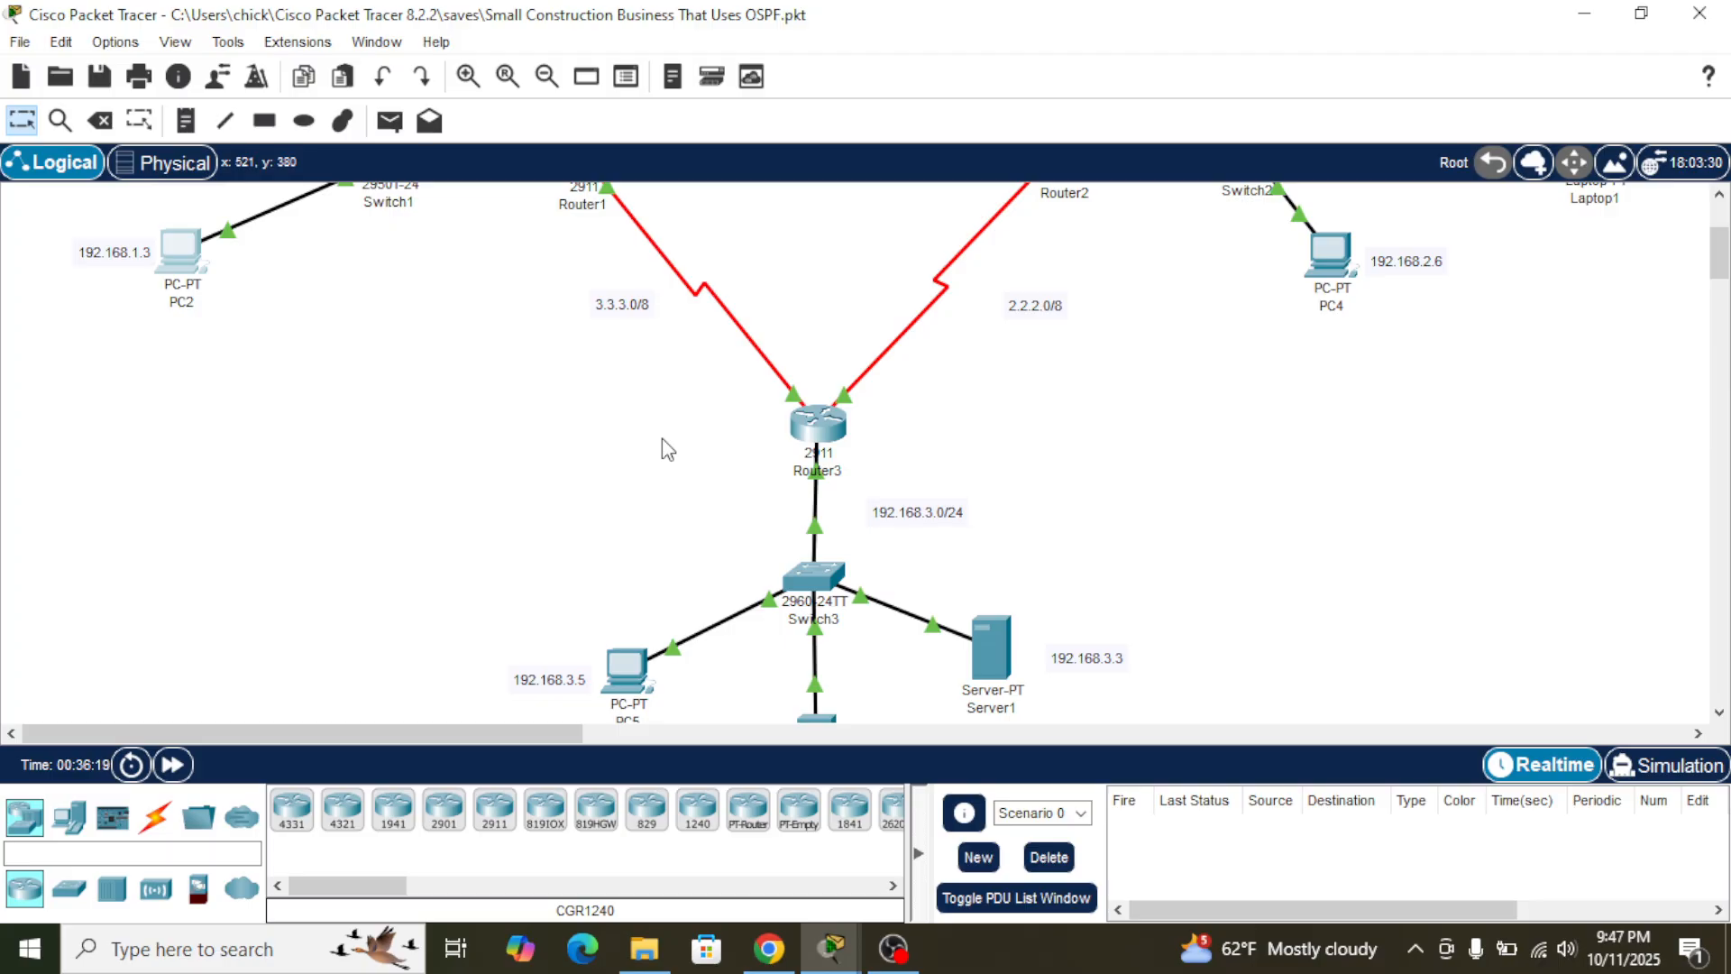
pyautogui.scroll(1, 662, 438)
pyautogui.scroll(5, 667, 448)
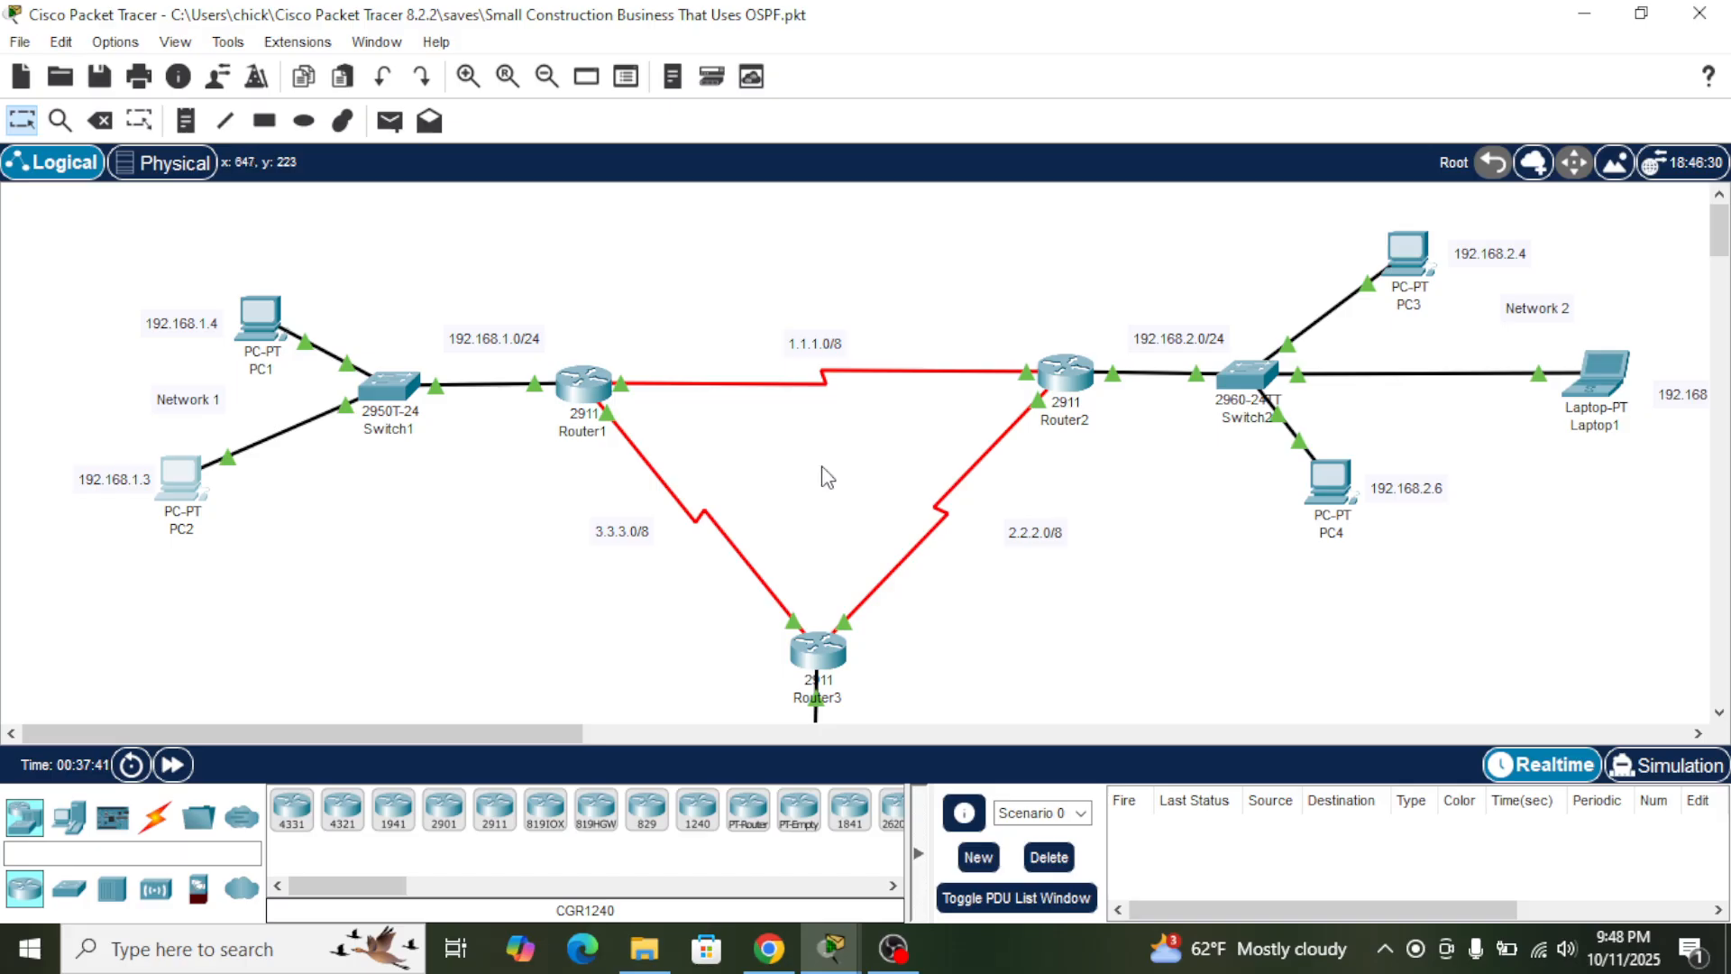
pyautogui.middleClick(827, 485)
# - Switch to the Word document in Chrome, look over the OSPF configuration notes, and return to Packet Tracer
pyautogui.moveTo(773, 947)
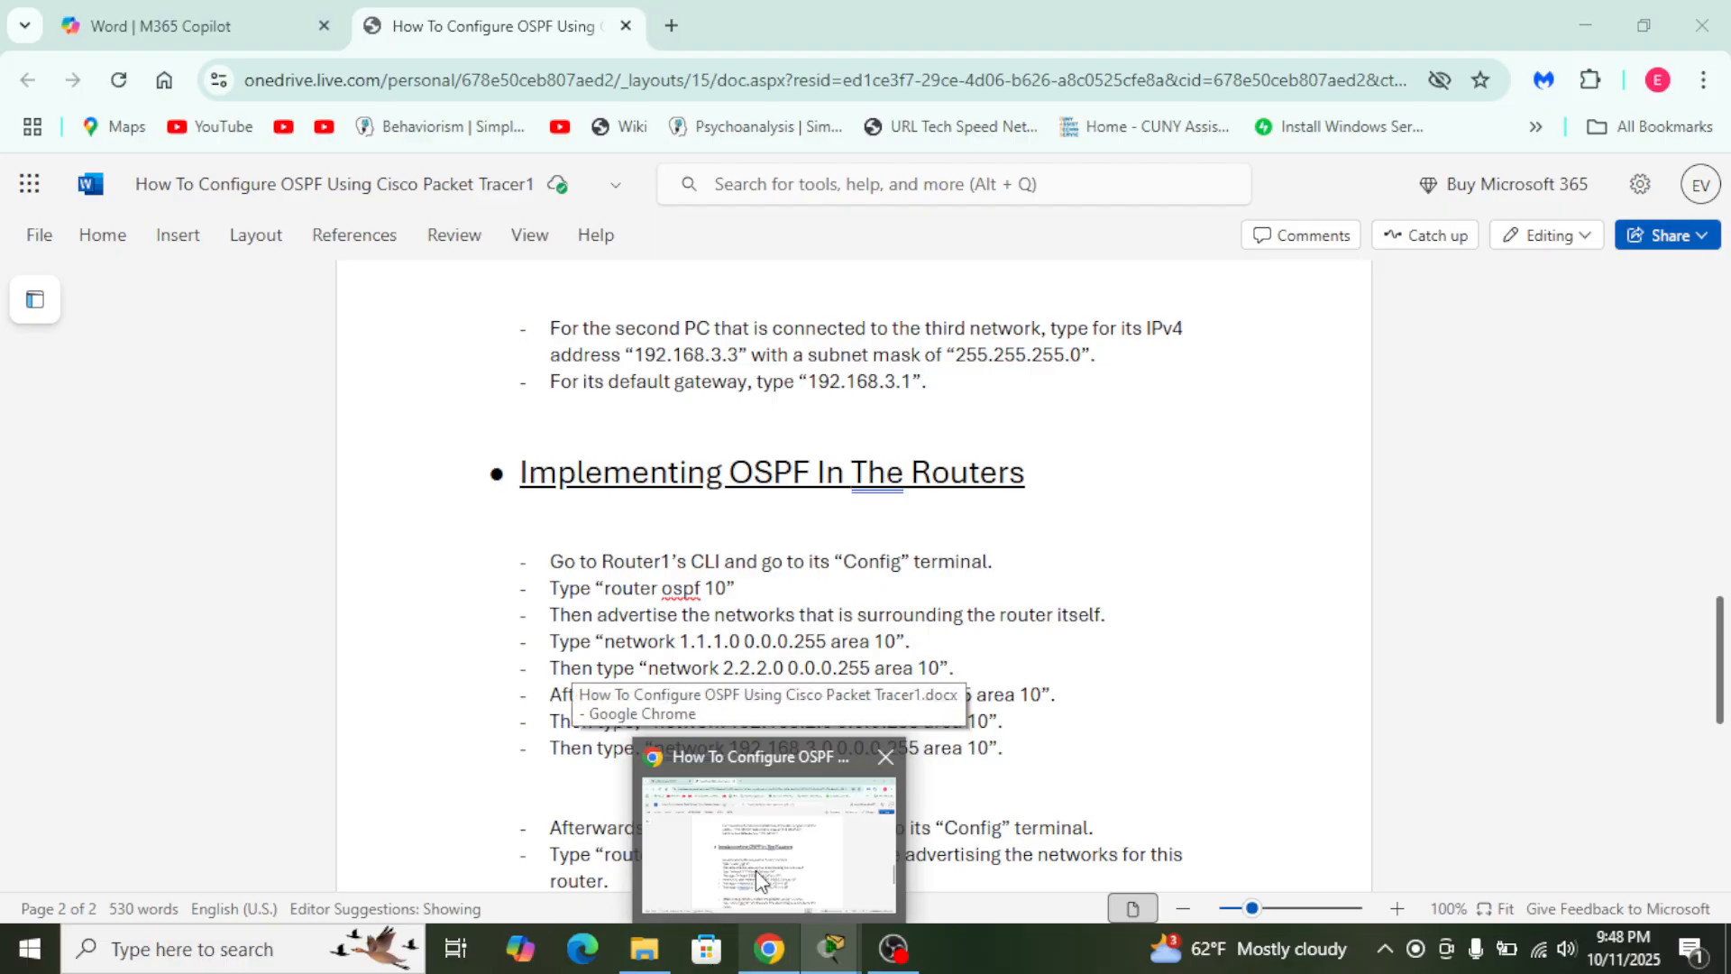
pyautogui.click(756, 870)
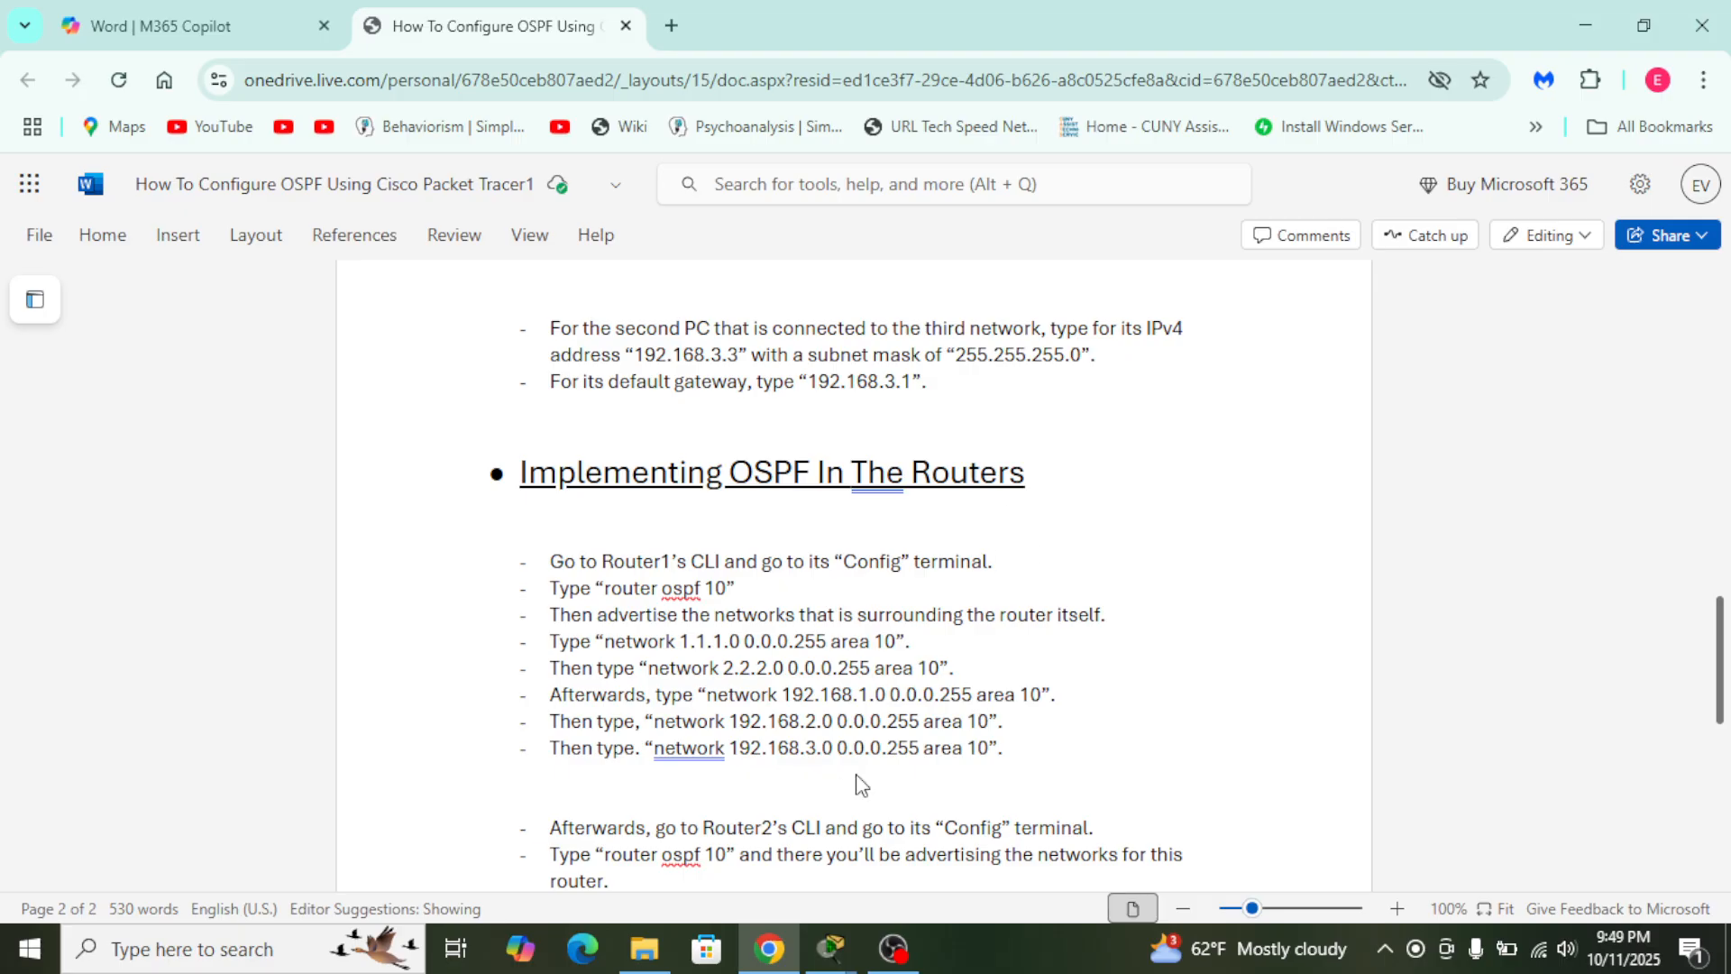
pyautogui.scroll(10, 1082, 507)
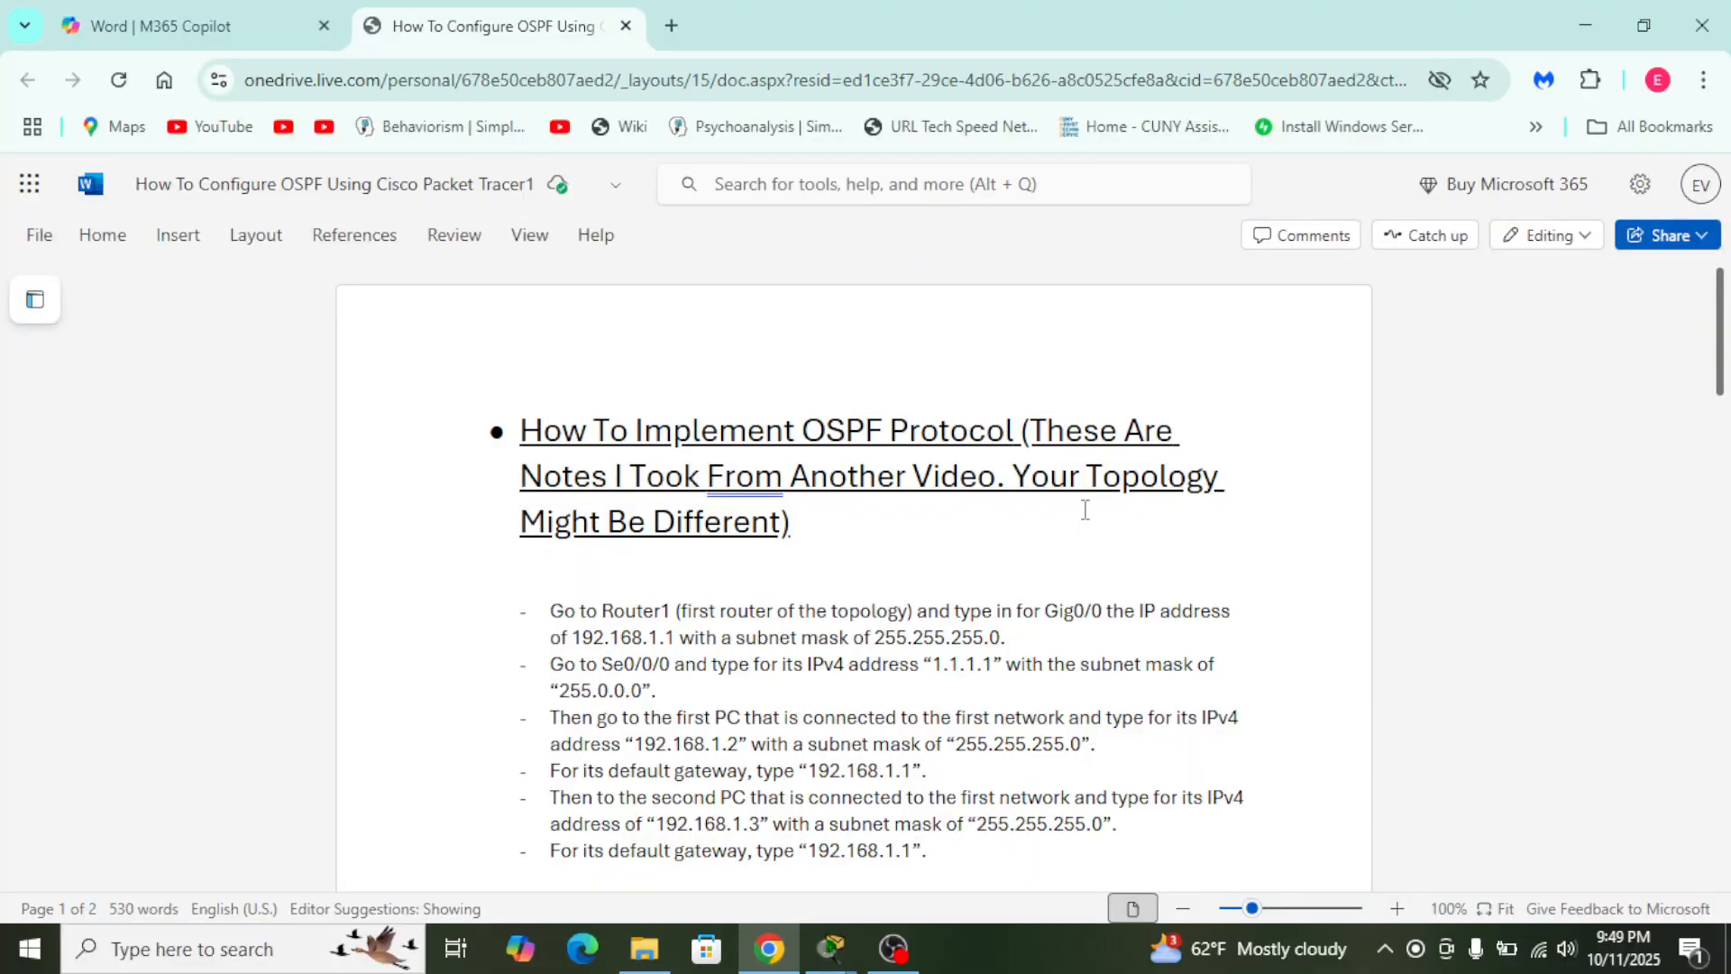
pyautogui.scroll(-10, 1086, 509)
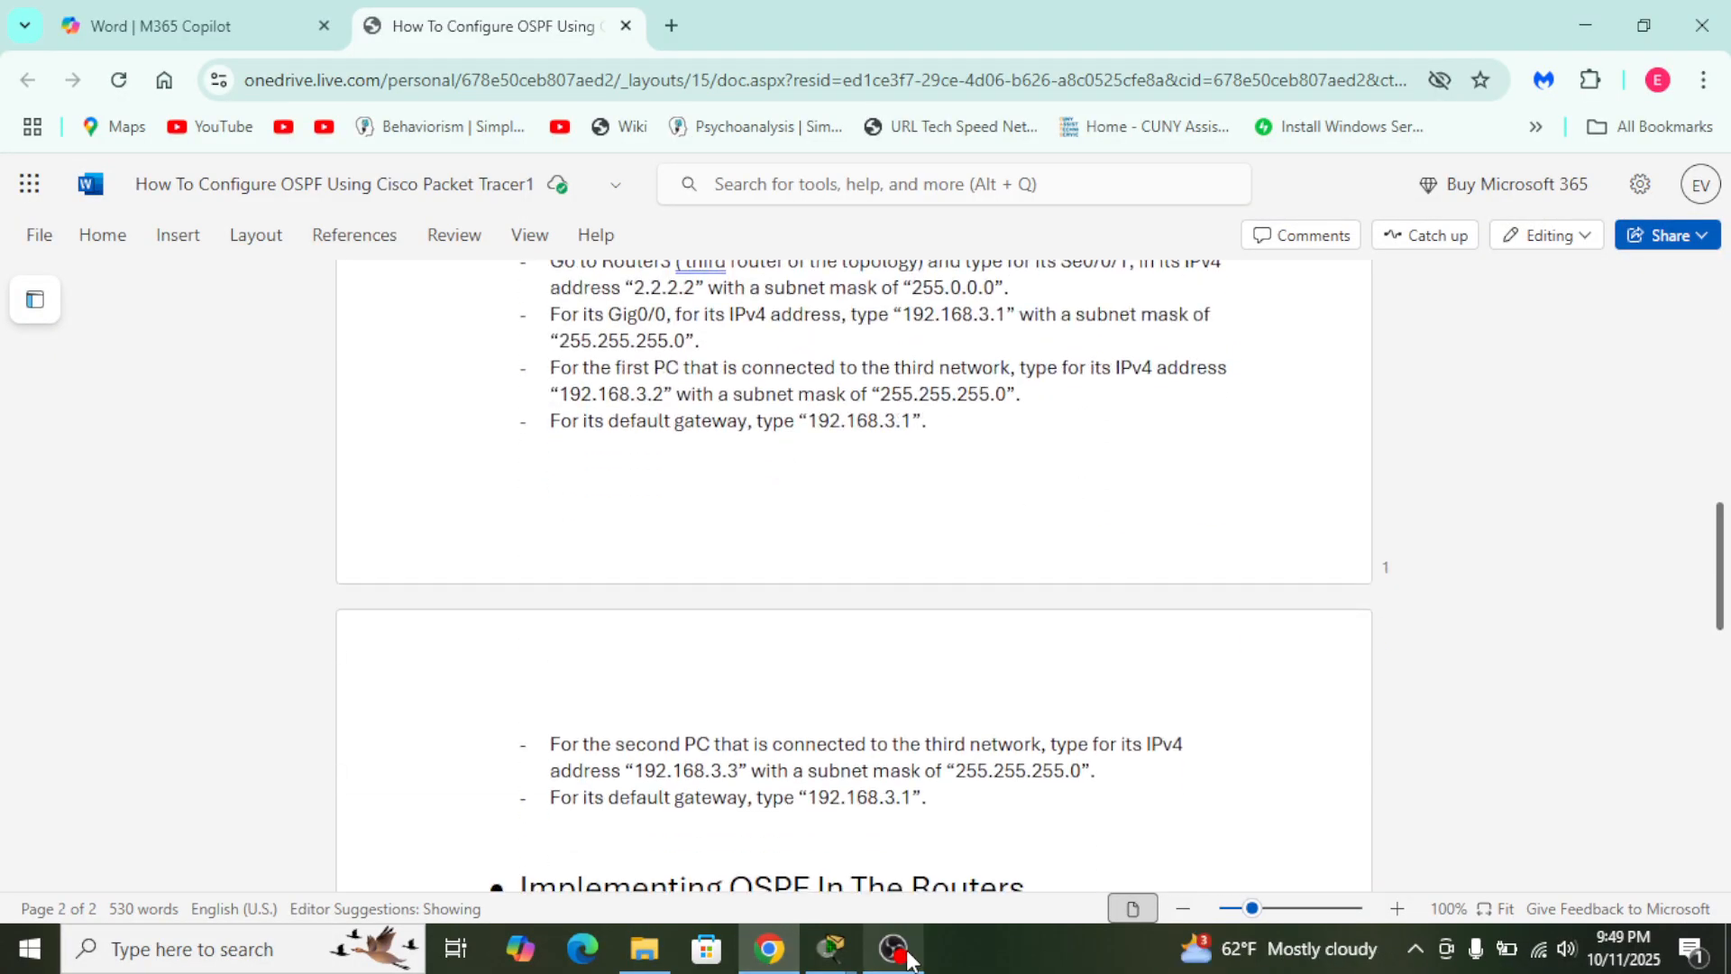
pyautogui.moveTo(908, 959)
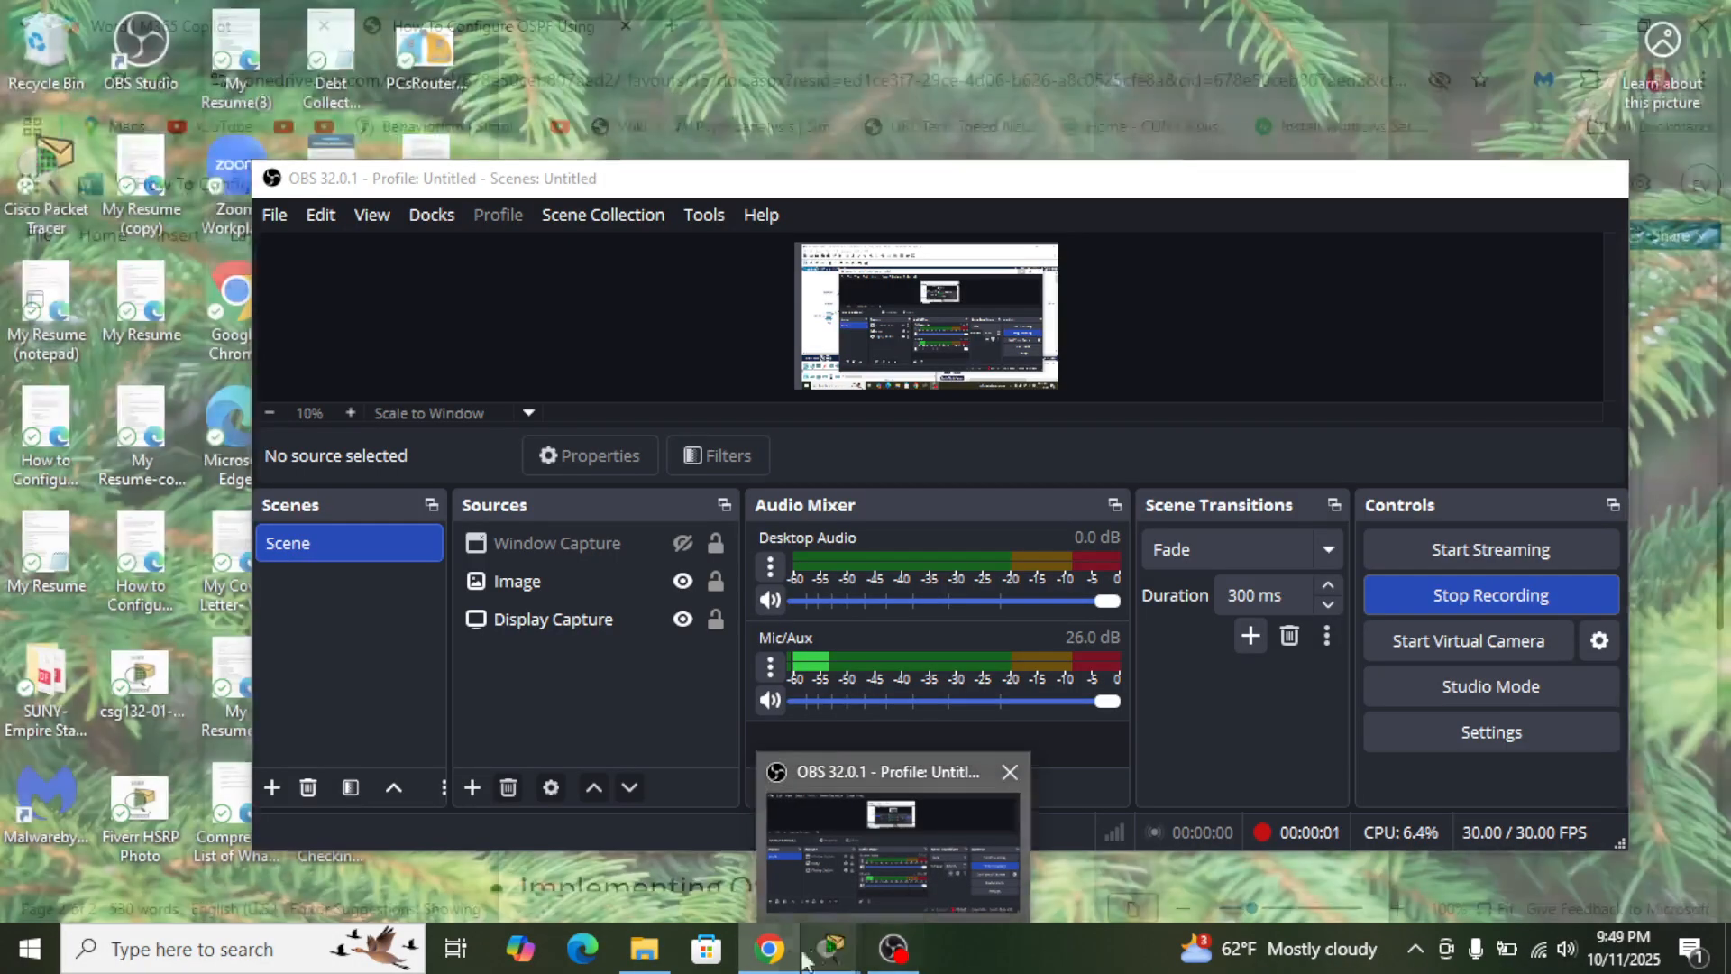
pyautogui.moveTo(762, 943)
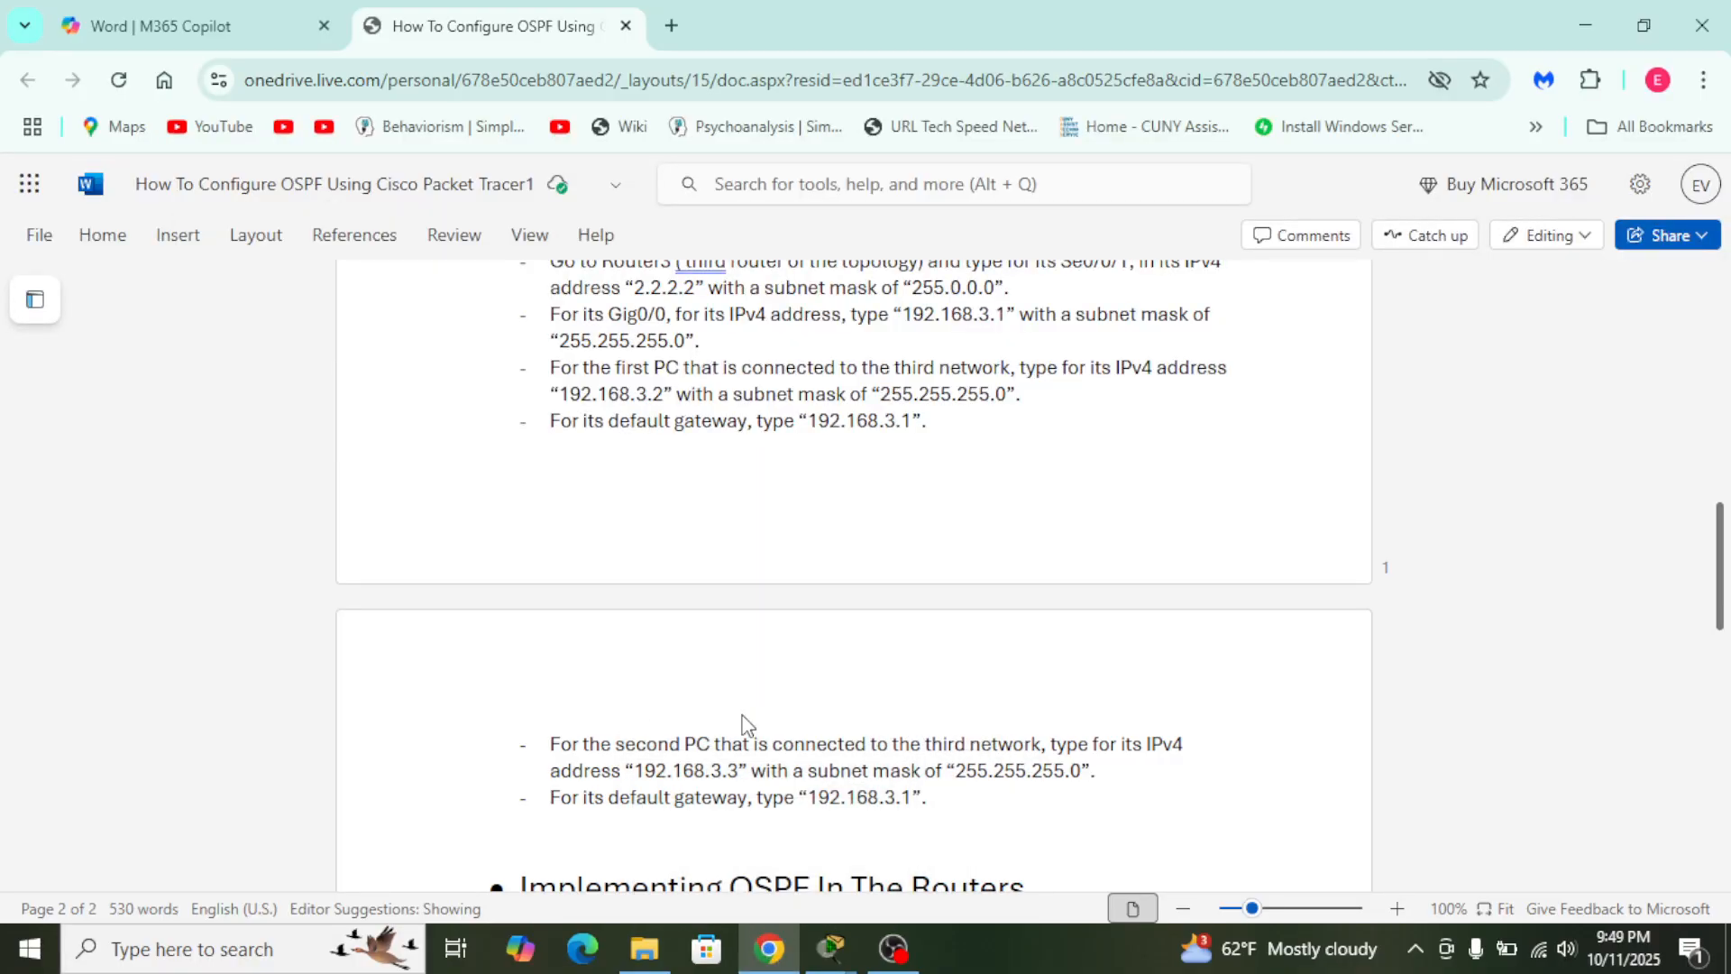
pyautogui.hotkey('alt', 'Tab')
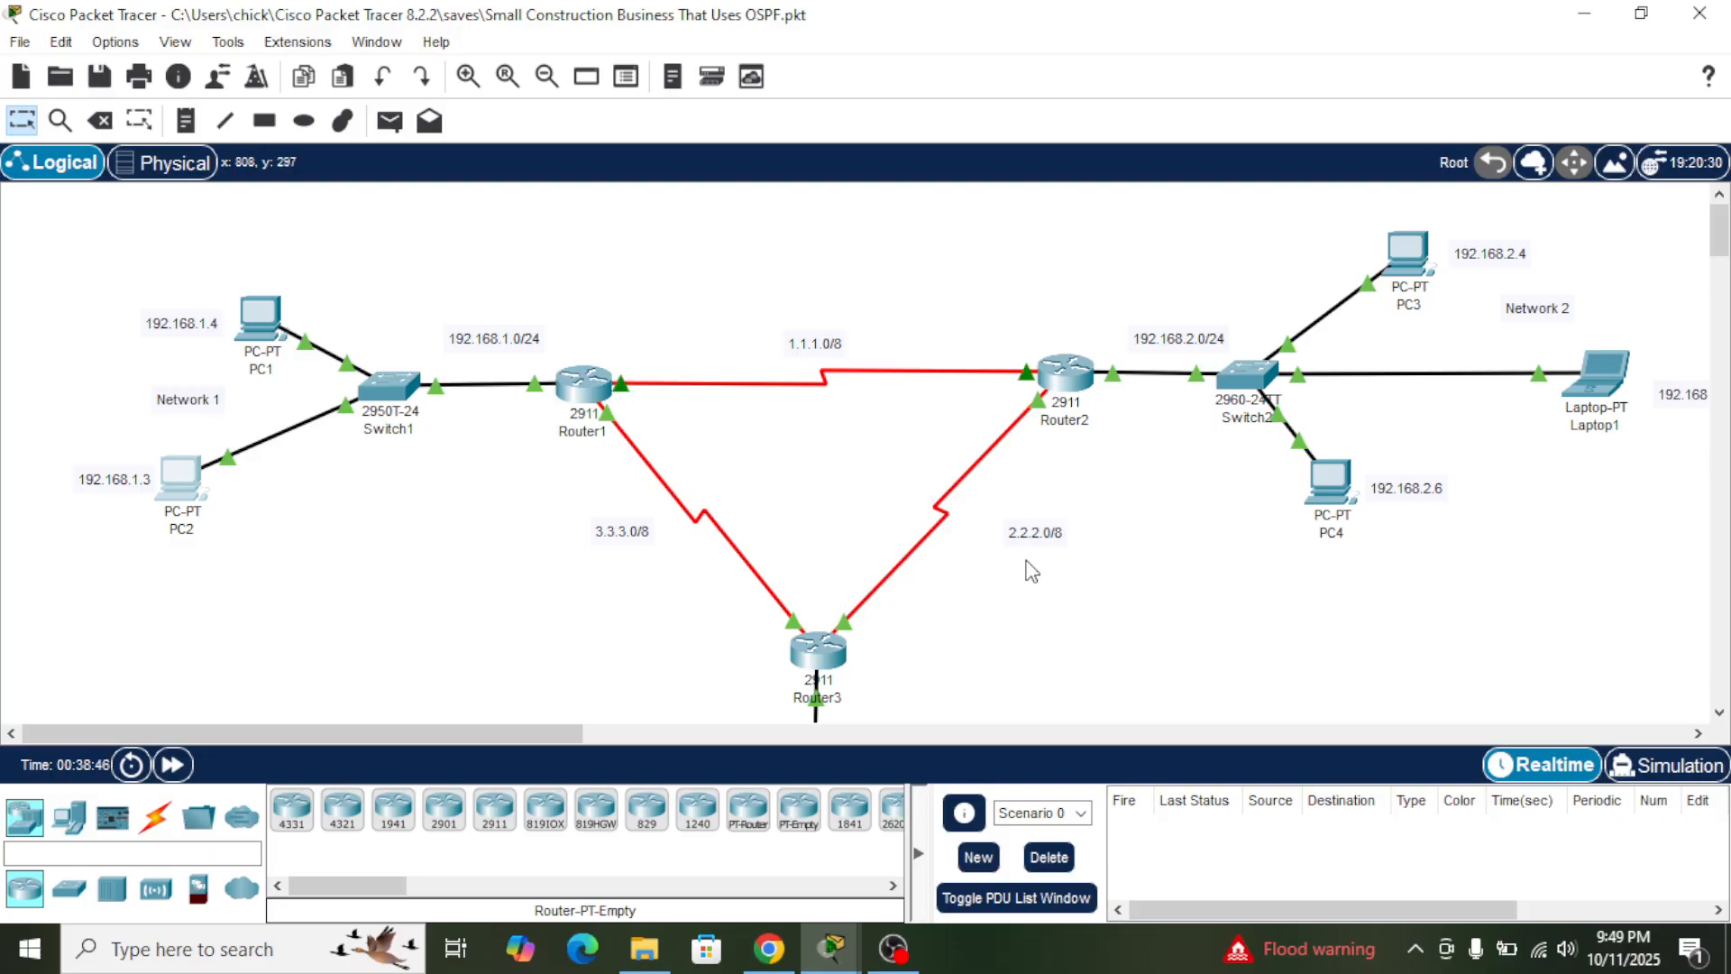
pyautogui.moveTo(892, 947)
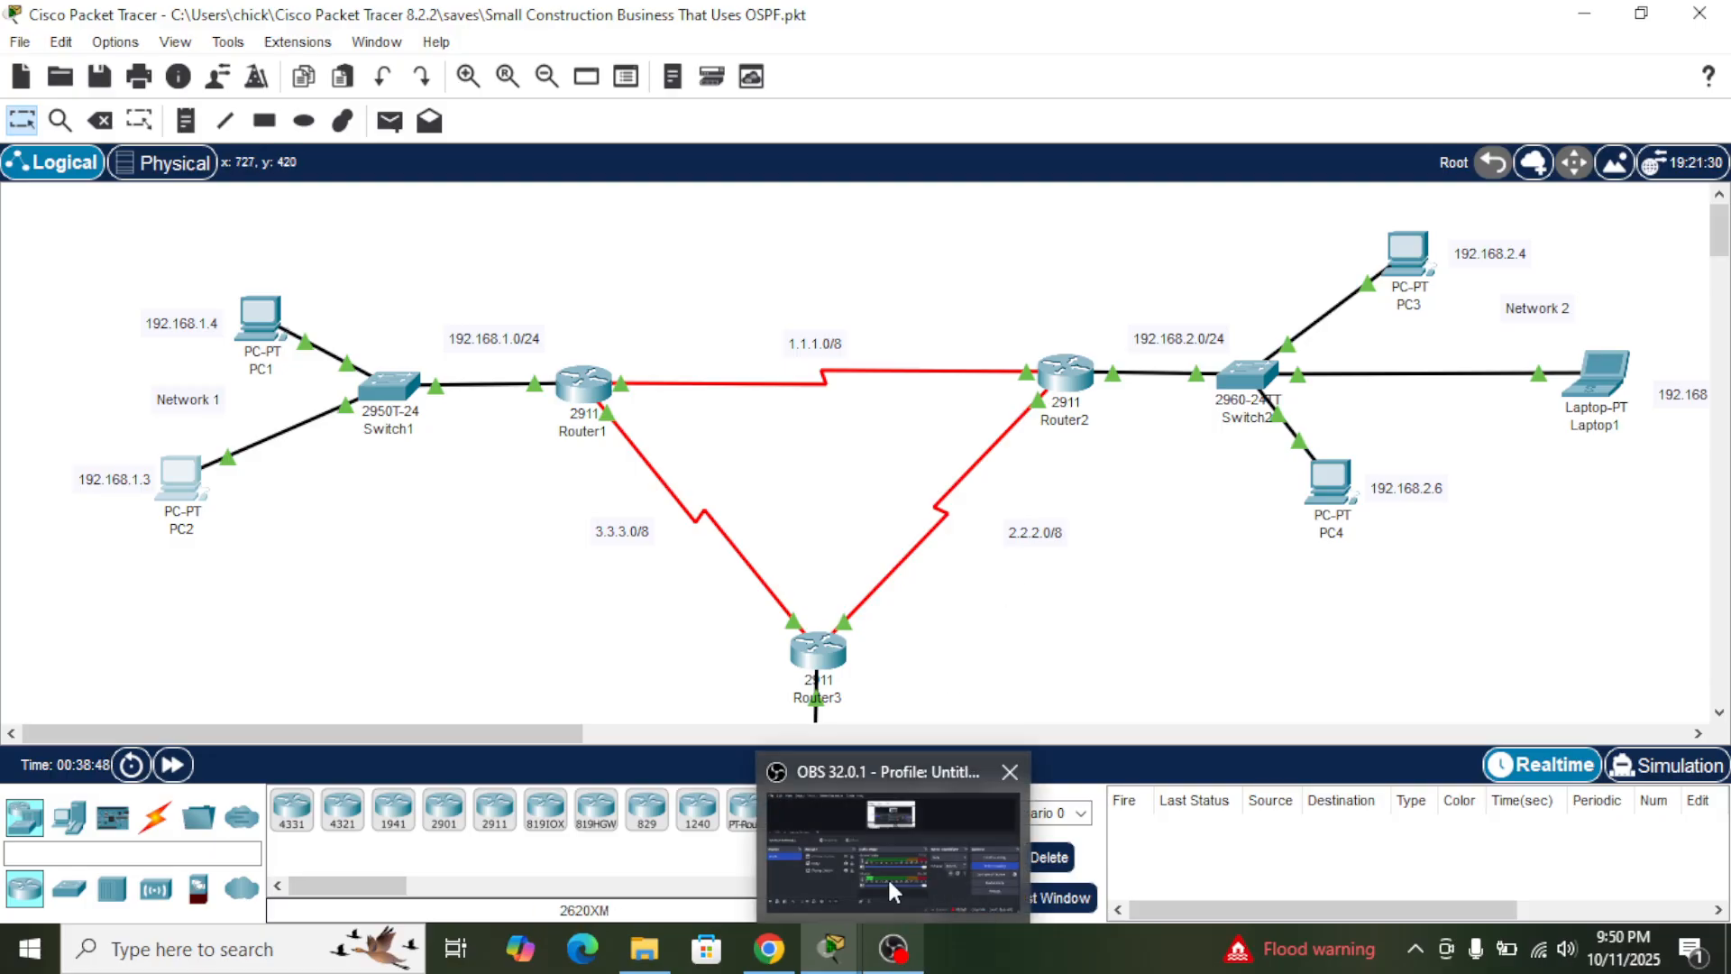